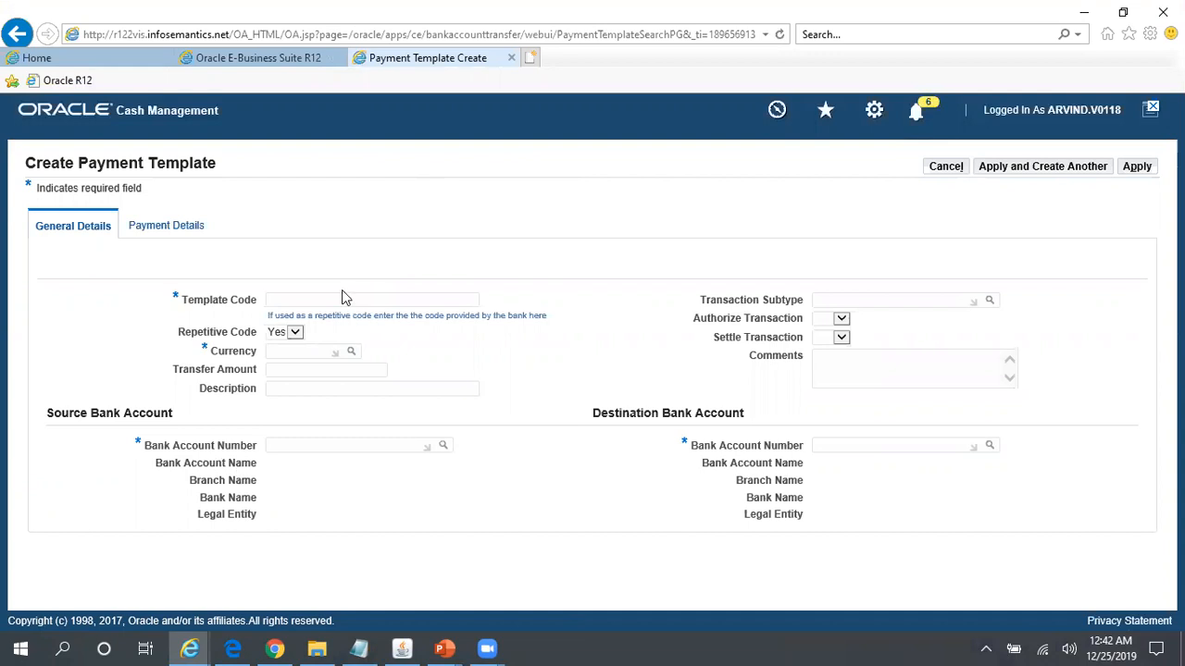
Begin the new payment template's code with "Rel_"
click(314, 298)
text(RE)
key(BackSpace)
key(BackSpace)
text(Rel)
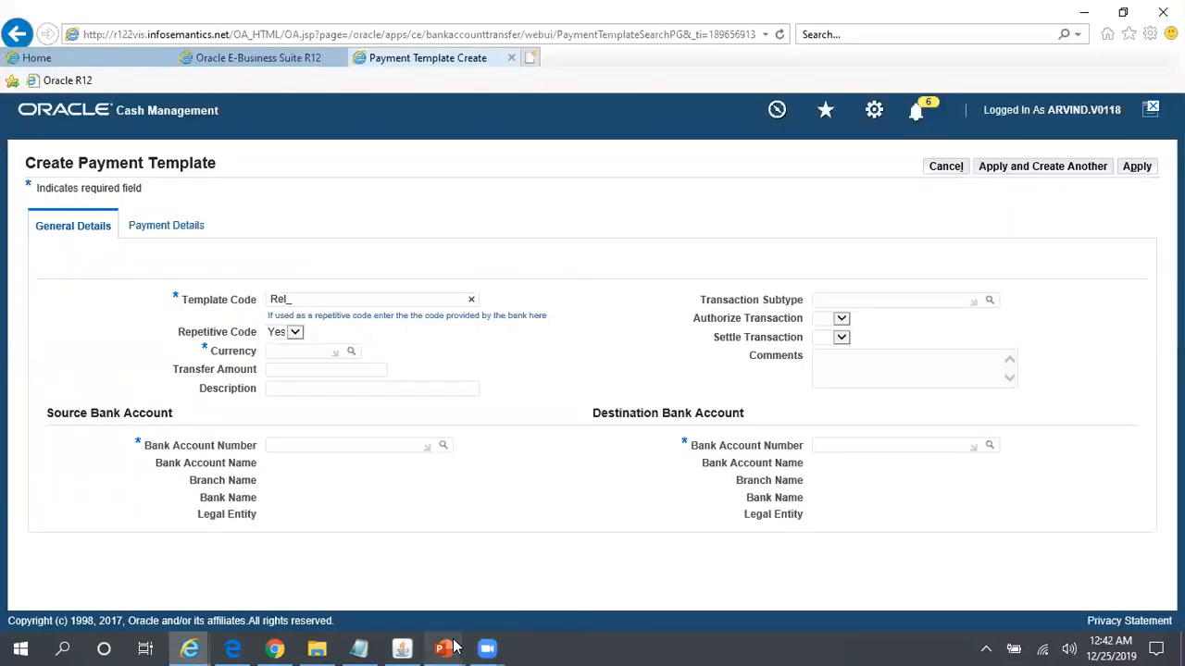
Review the Reliance Group Org Structure slide in PowerPoint and the Reliance Textiles and Reliance Communications account notes in Notepad
mouse_move(444, 648)
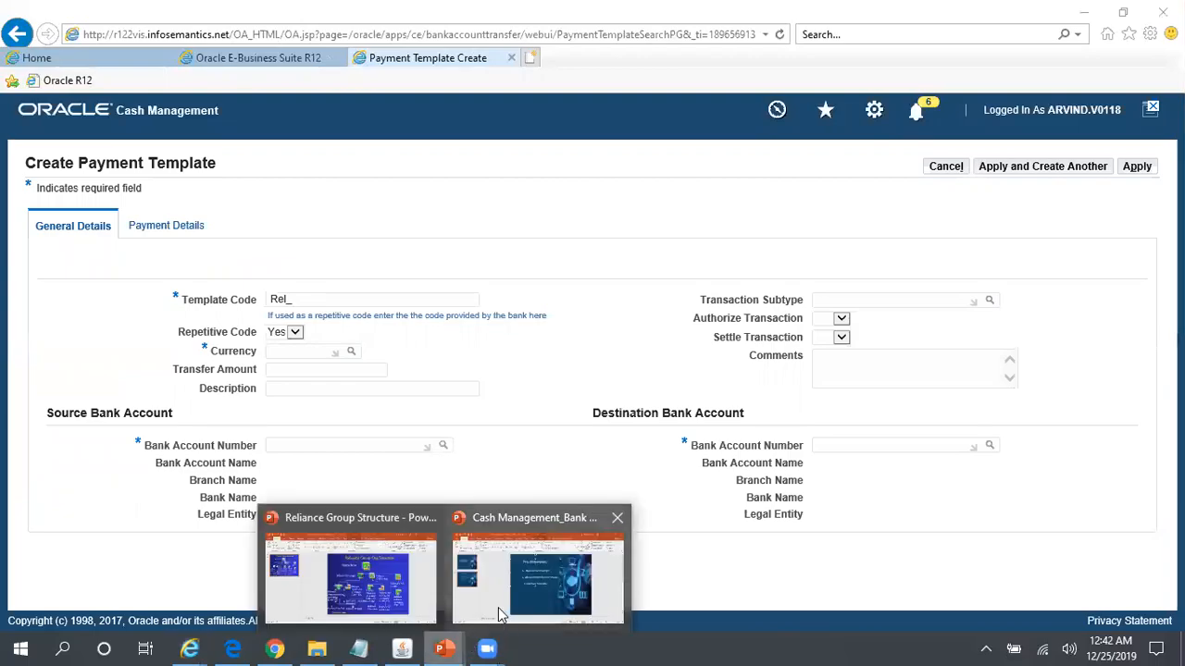
click(390, 591)
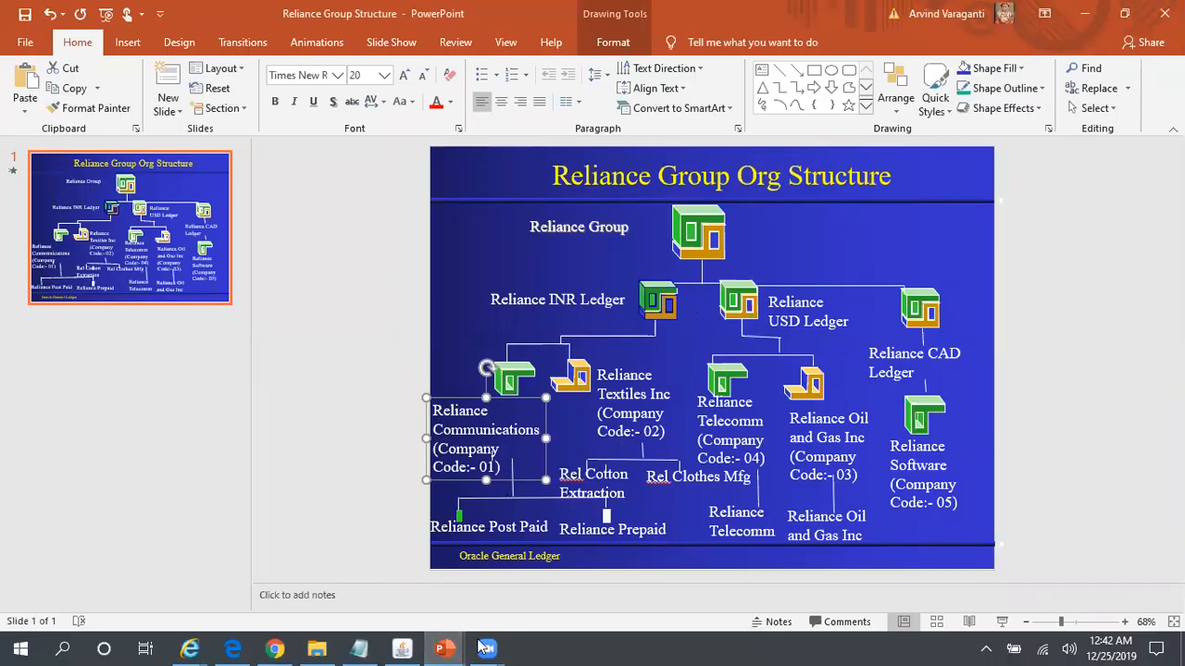
click(359, 648)
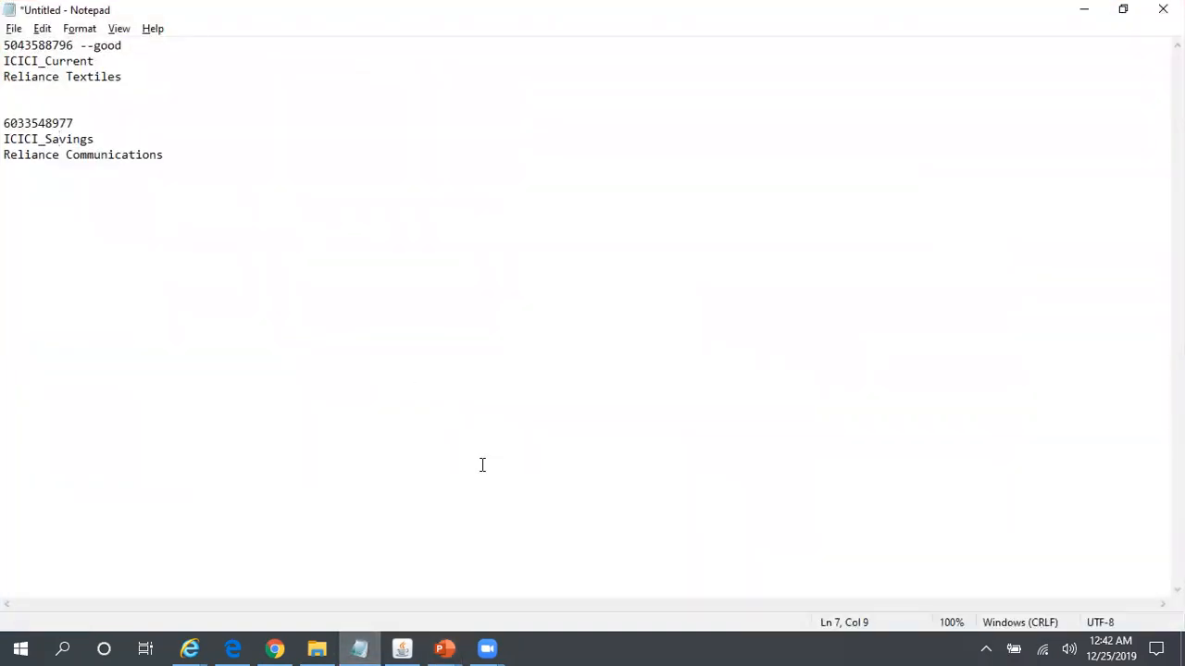
click(174, 154)
drag(174, 153, 13, 120)
drag(129, 77, 5, 44)
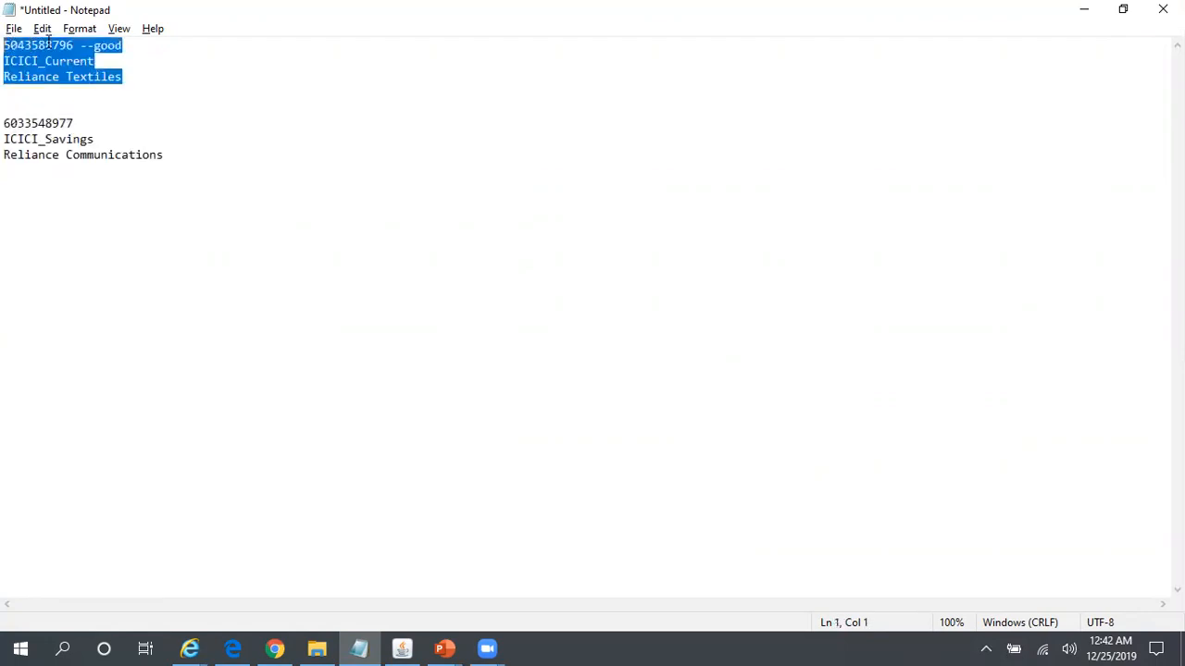
Remove the "--good" remark after the Reliance Textiles account number in the Notepad notes
click(138, 43)
key(BackSpace)
key(BackSpace)
key(BackSpace)
key(BackSpace)
key(BackSpace)
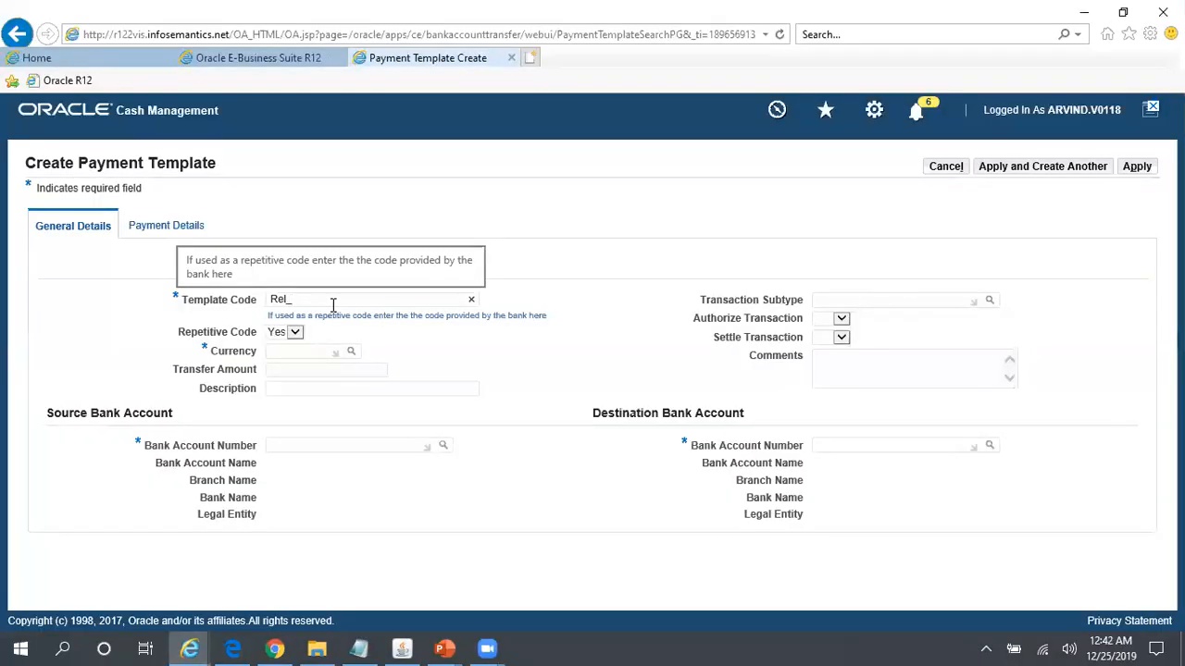
Complete the template code as "Rel_Transfer between Comm and Textiles" and set the template's currency to INR
text(Transfer between)
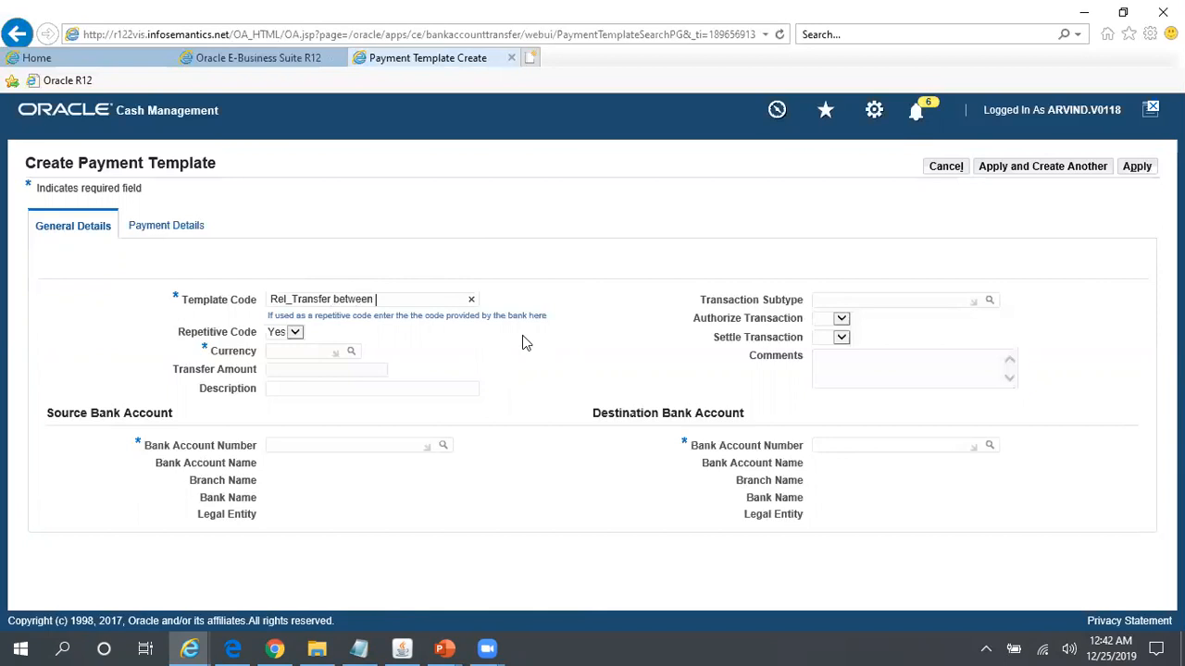
key(alt+Tab)
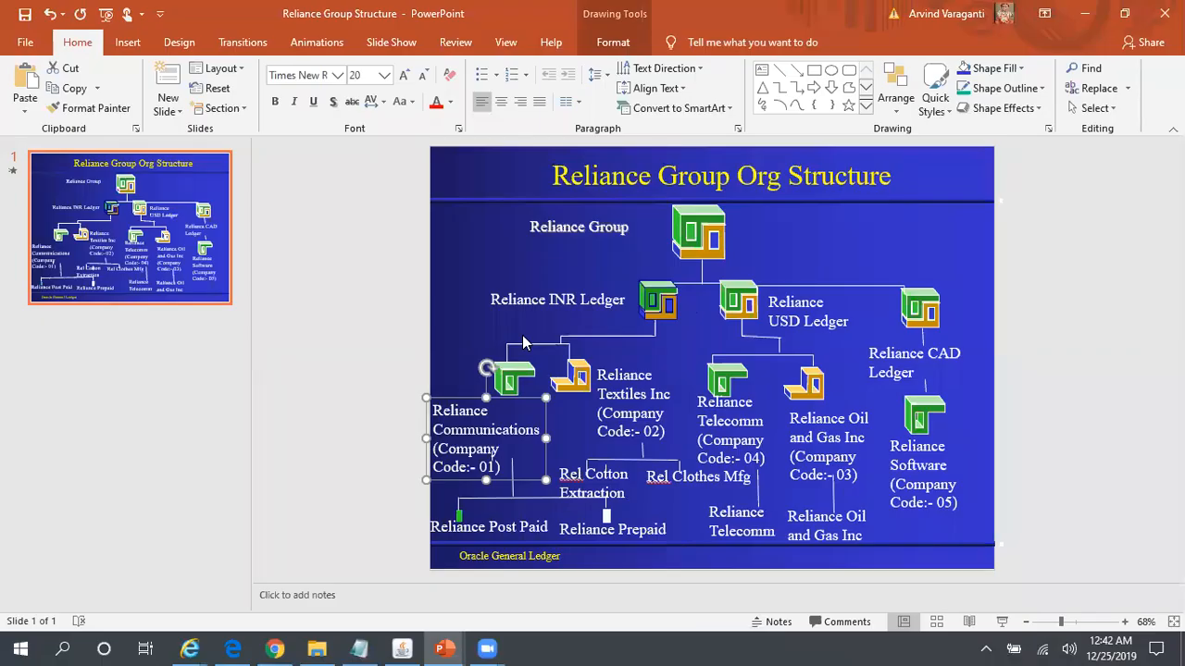
key(alt+Tab)
text(Comm and Text)
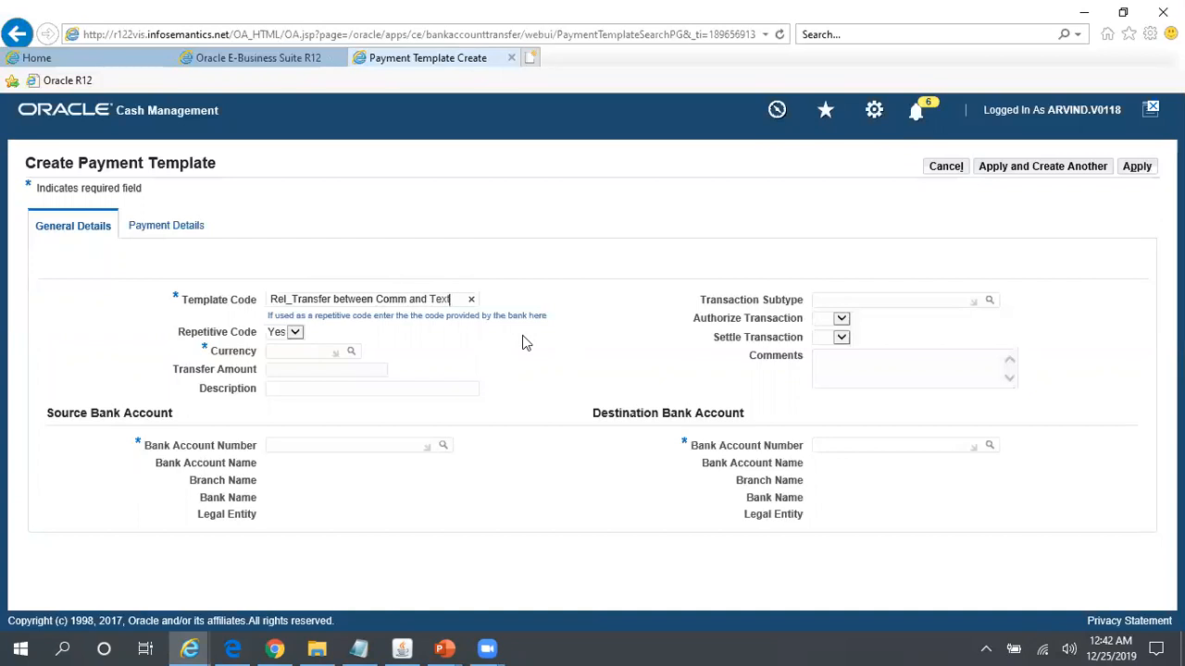
text(iles)
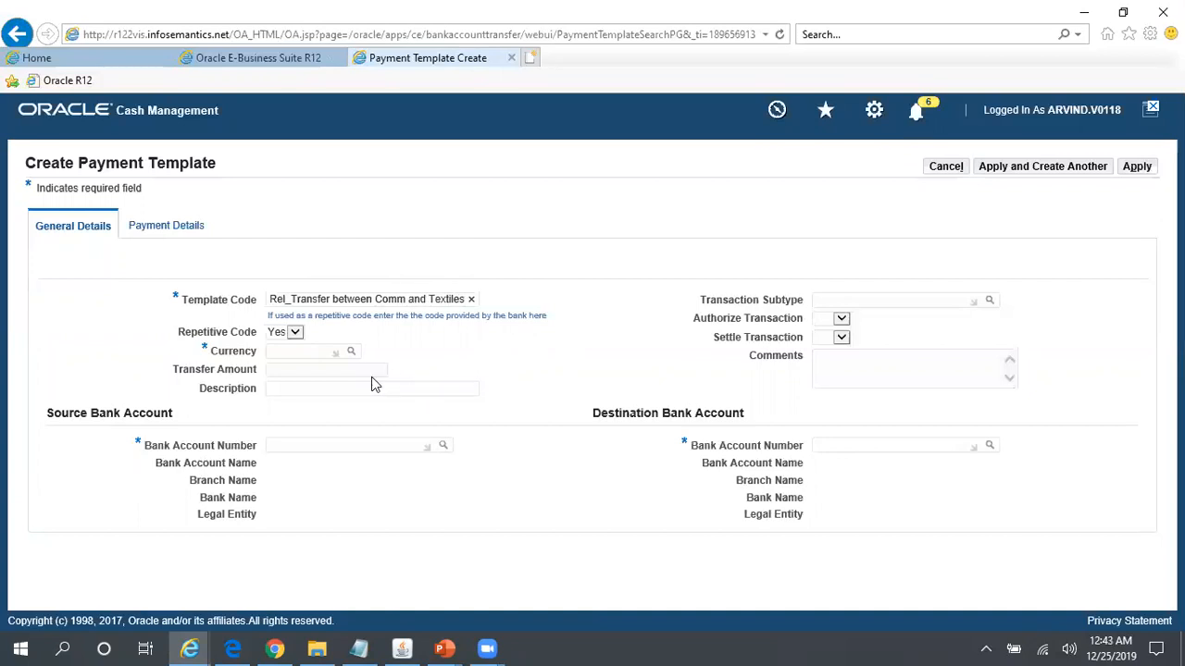
click(315, 354)
text(INR)
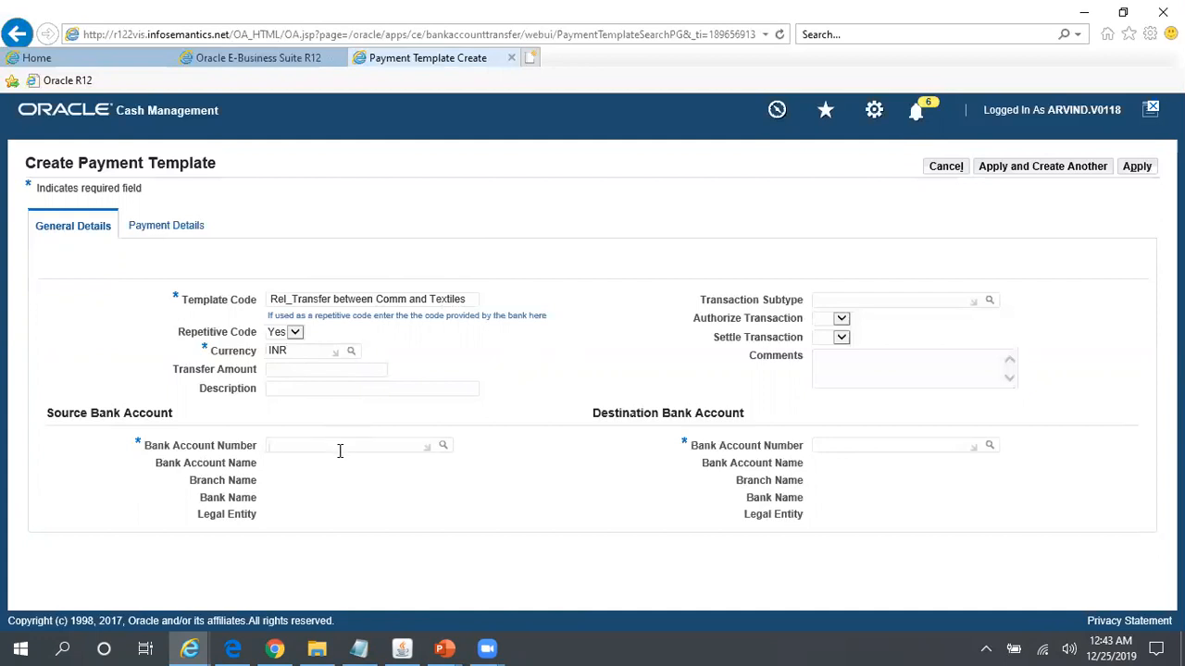
Copy the Reliance Communications account number from Notepad into the payment template's source bank account number
key(alt+Tab)
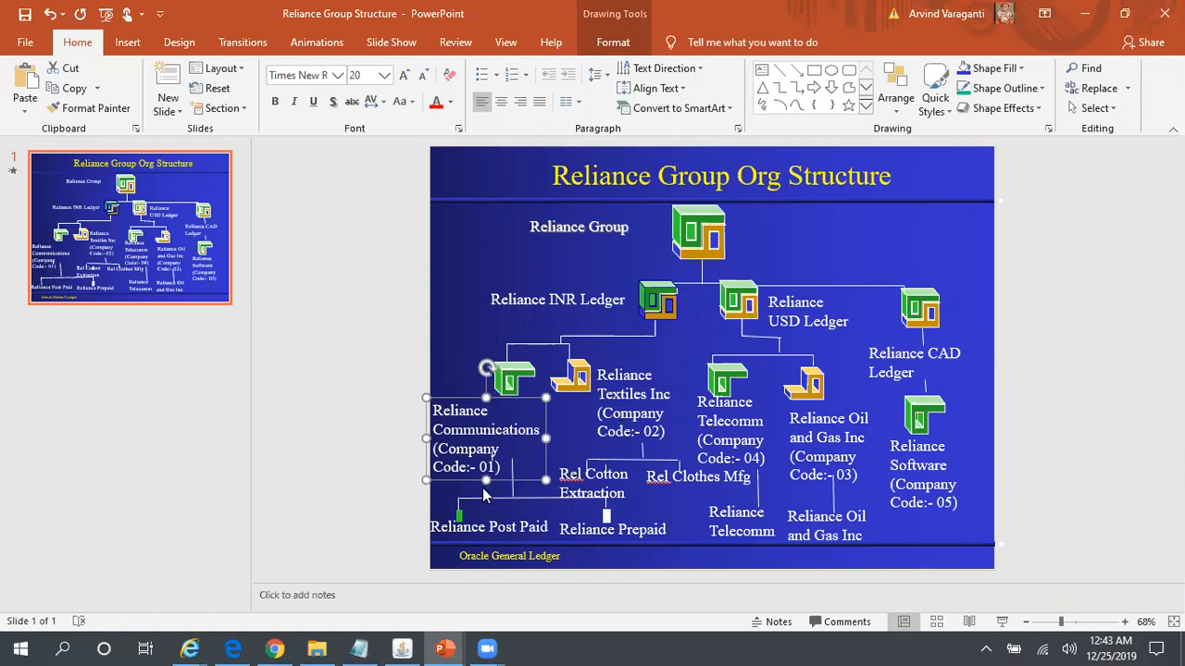
click(361, 648)
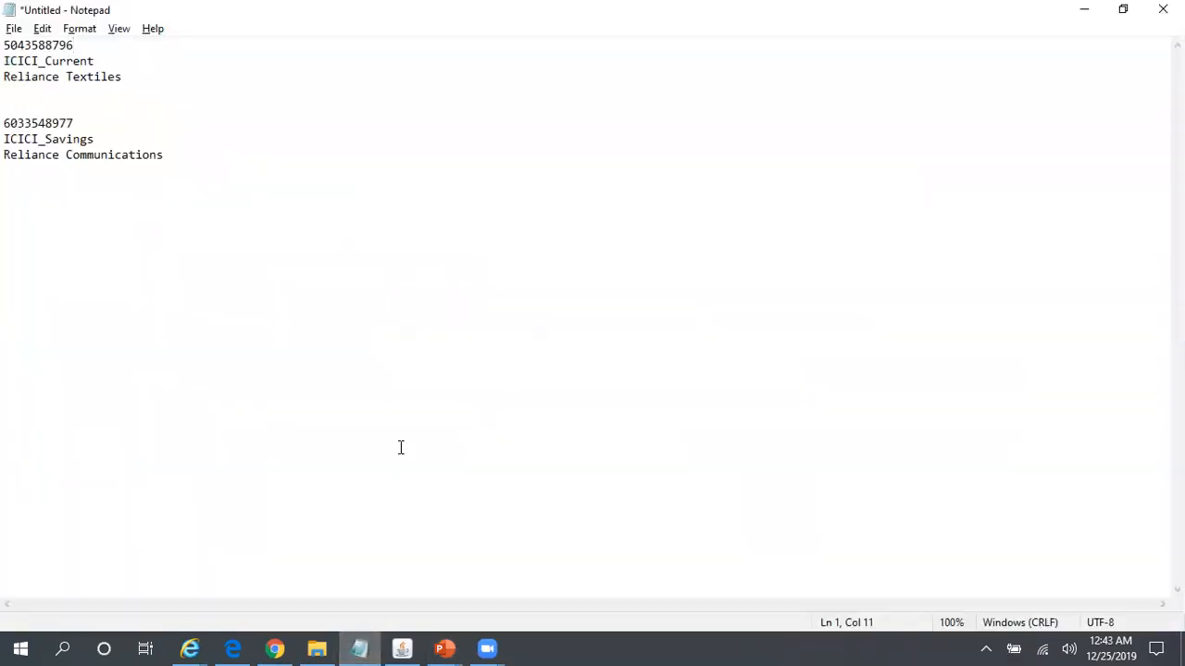
drag(74, 123, 5, 125)
key(ctrl+c)
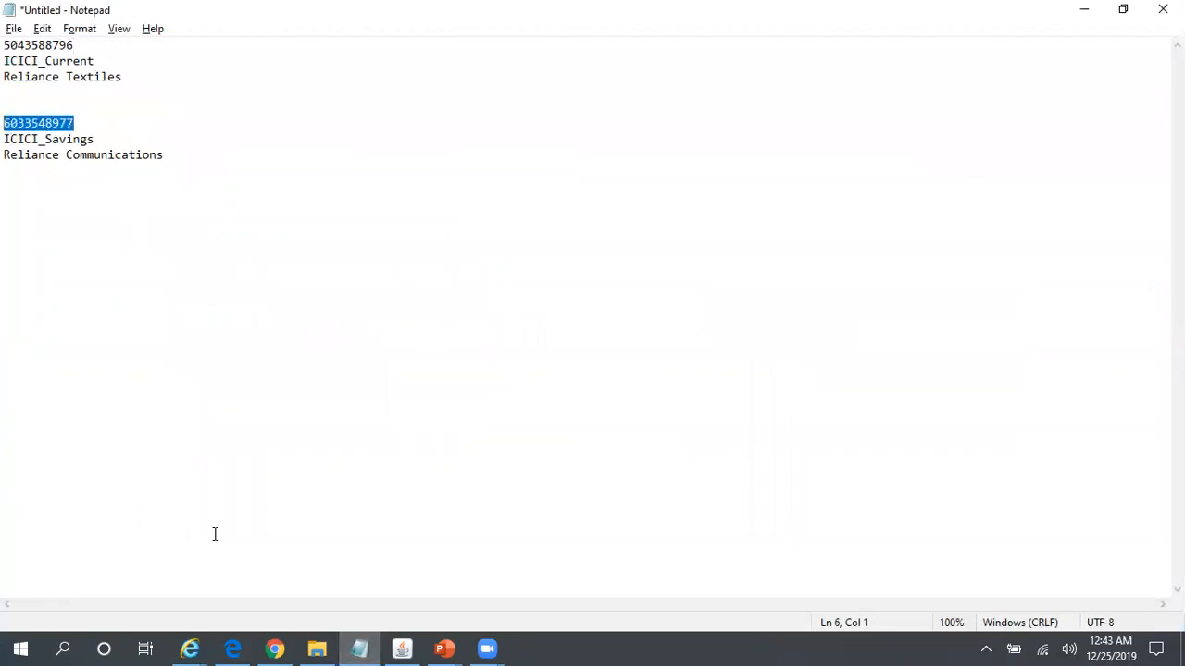
mouse_move(199, 643)
click(391, 575)
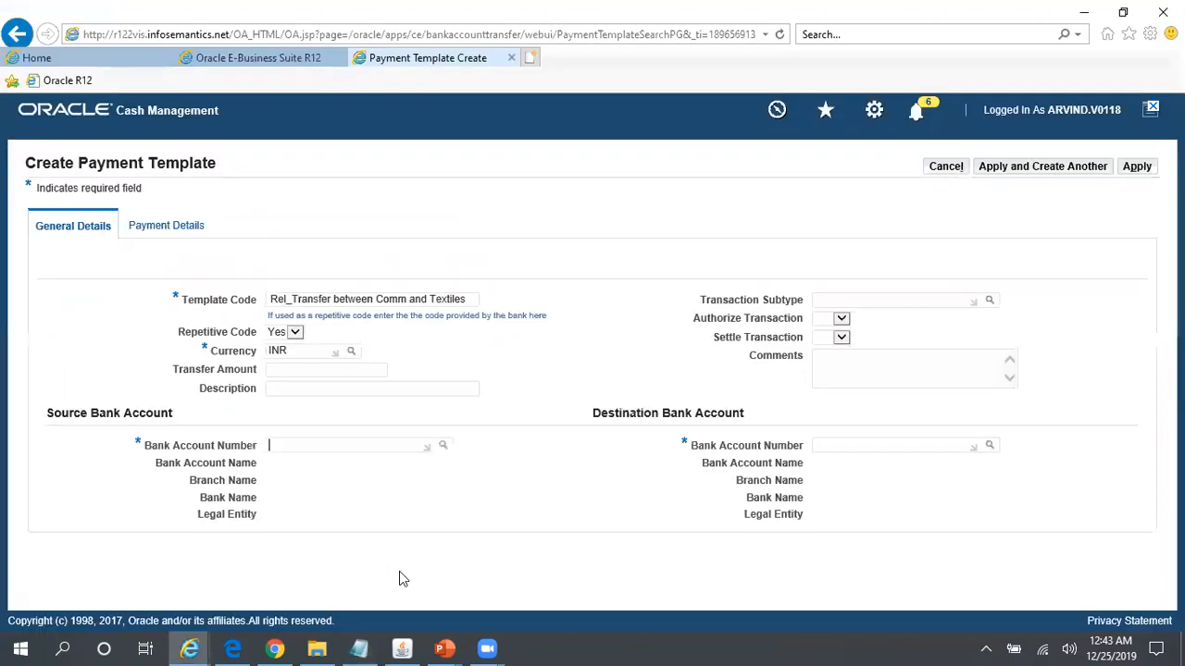
key(ctrl+v)
key(Tab)
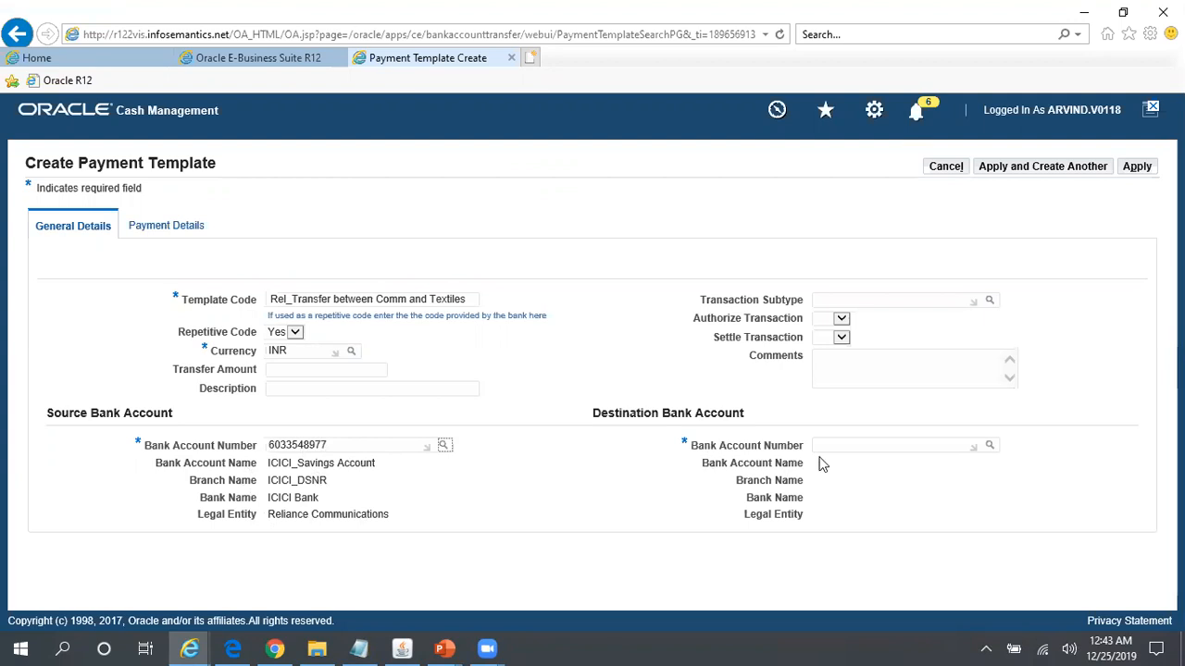
Copy the Reliance Textiles account number from Notepad into the payment template's destination bank account number
click(851, 447)
key(alt+Tab)
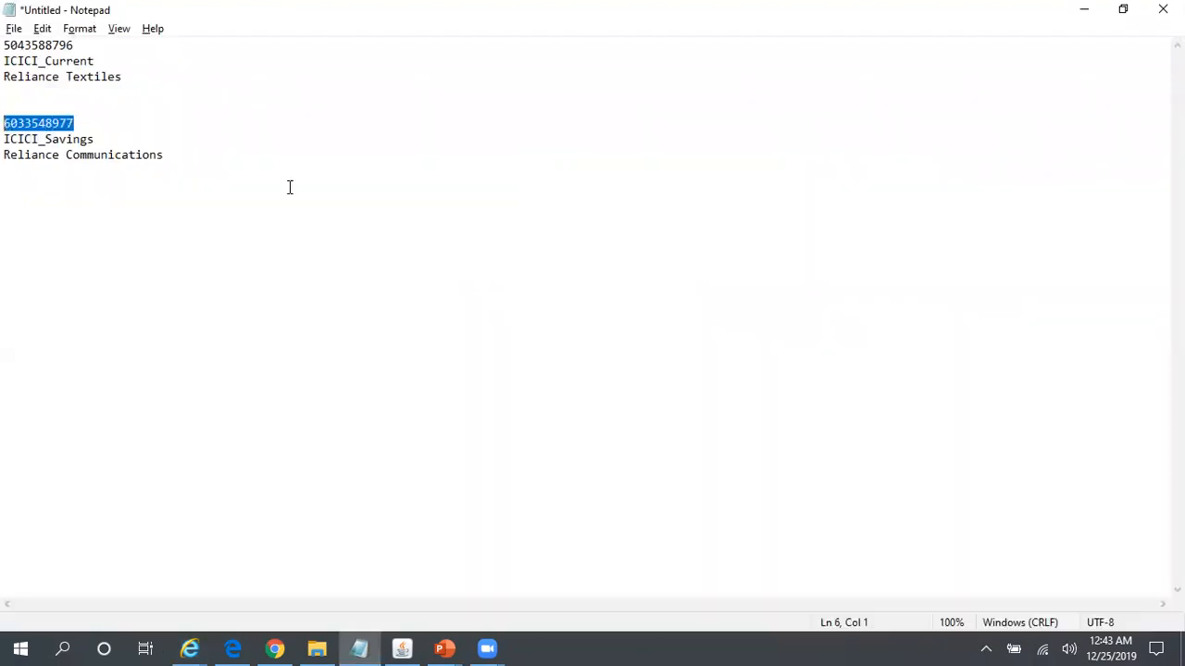
drag(78, 45, 9, 28)
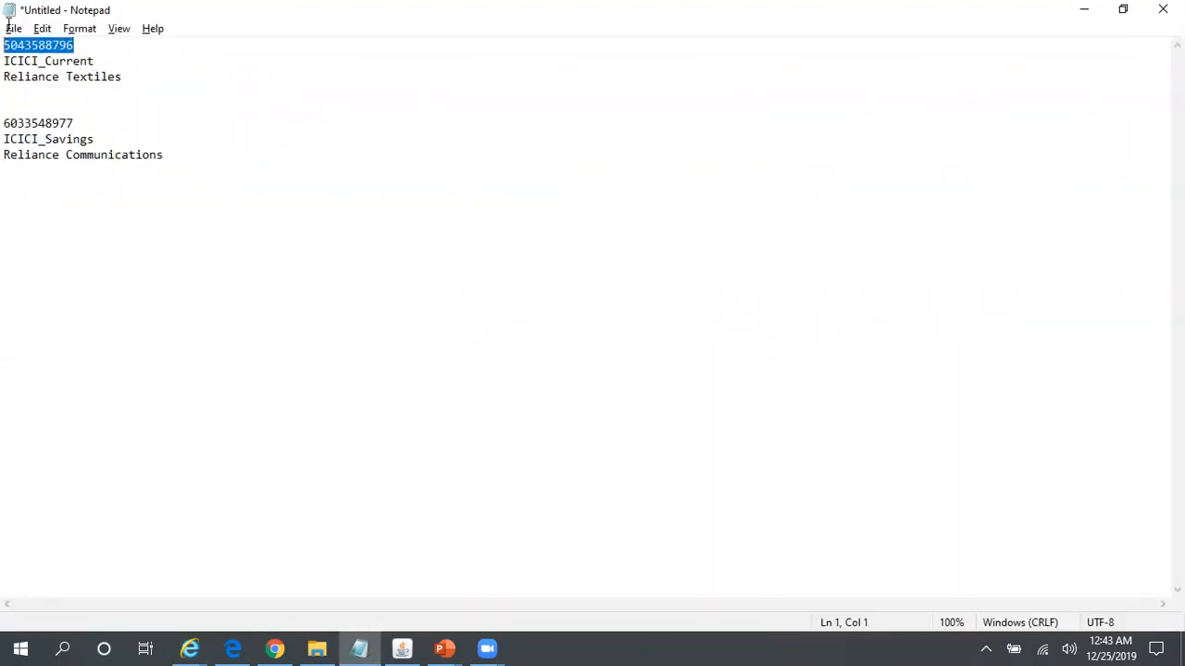
key(ctrl+c)
key(alt+Tab)
key(ctrl+v)
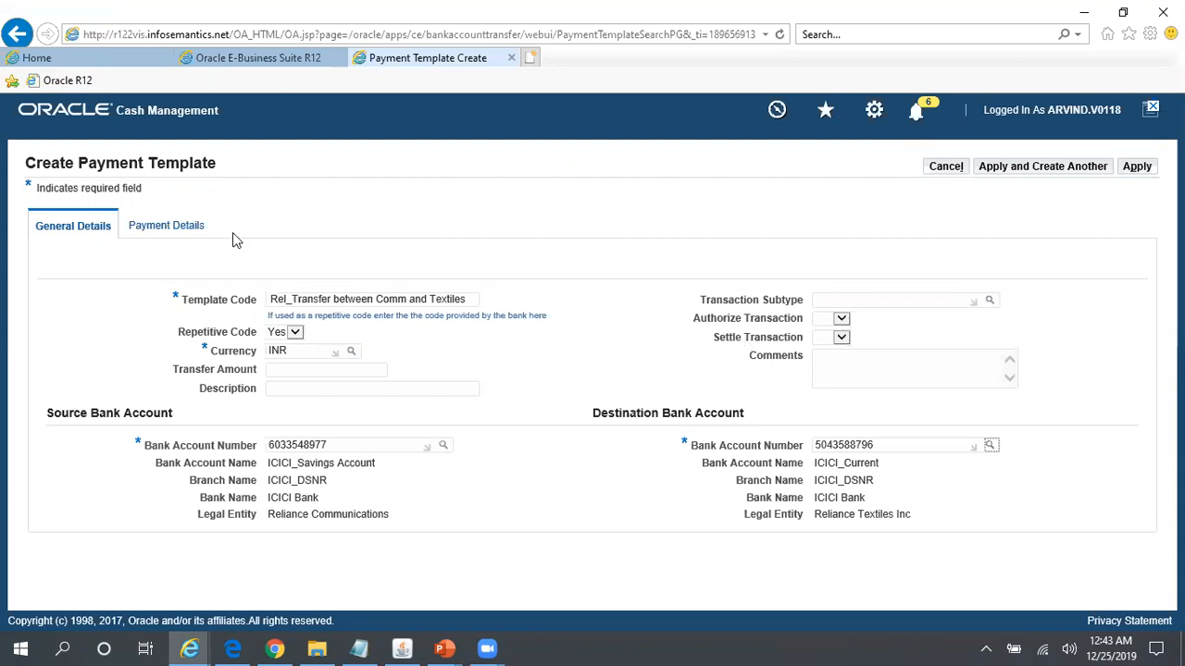
Set the template's payment method to Check Payment, using the method with code Check, and save the template
click(191, 228)
click(366, 300)
text(Check)
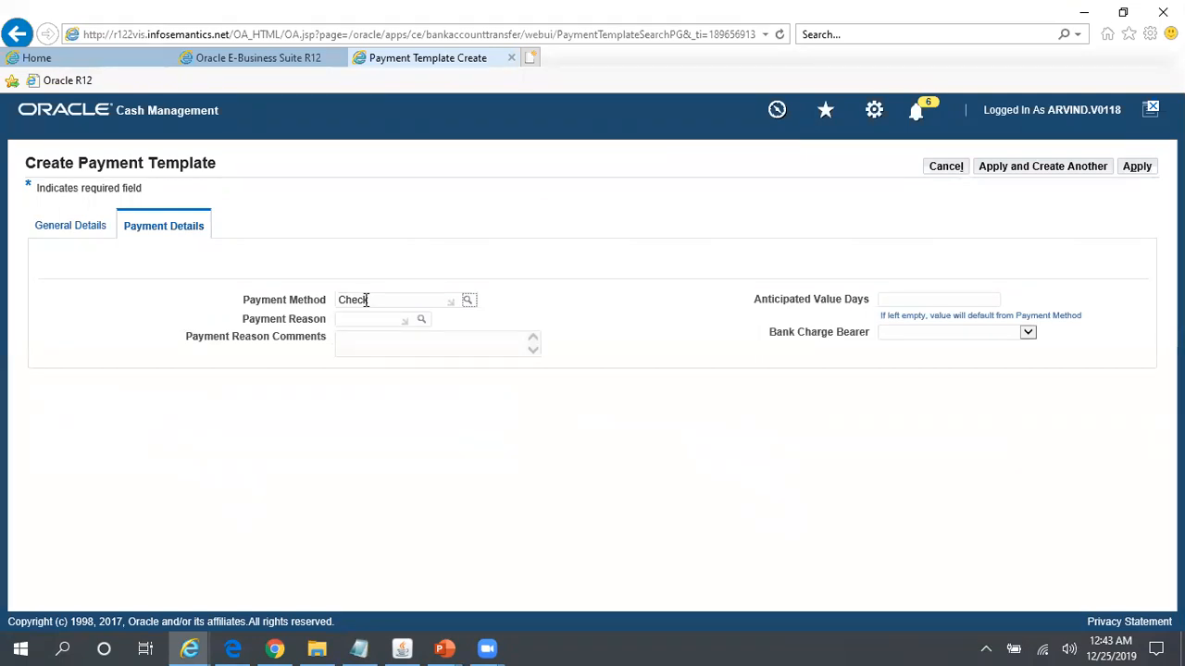
key(Tab)
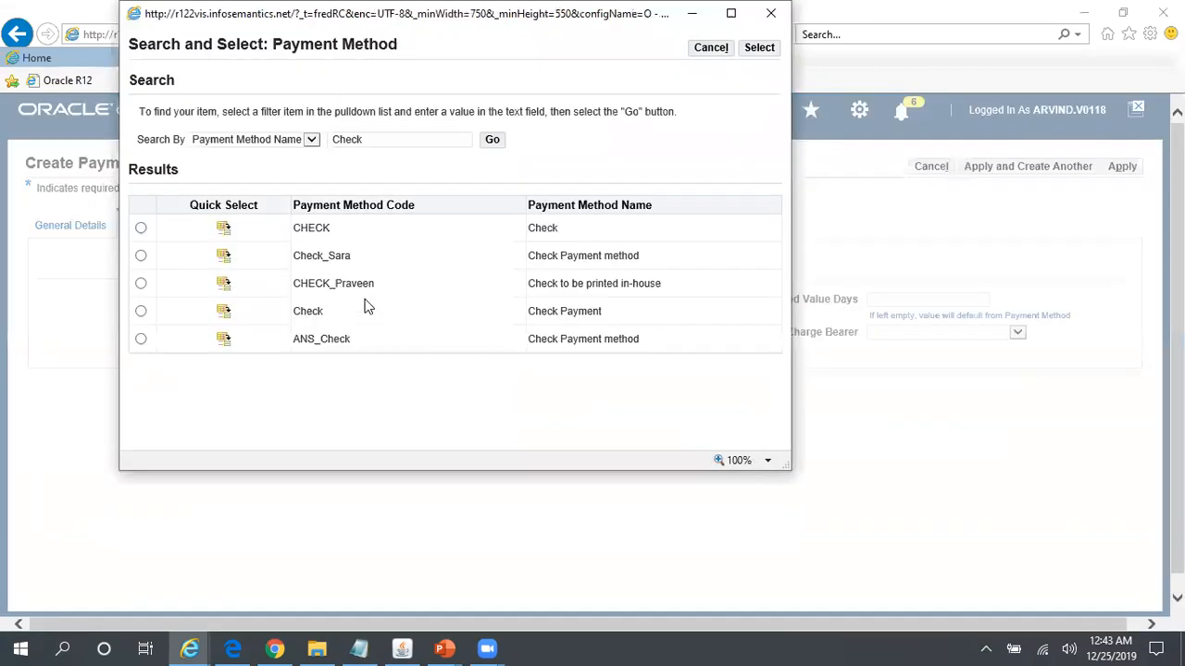
click(224, 311)
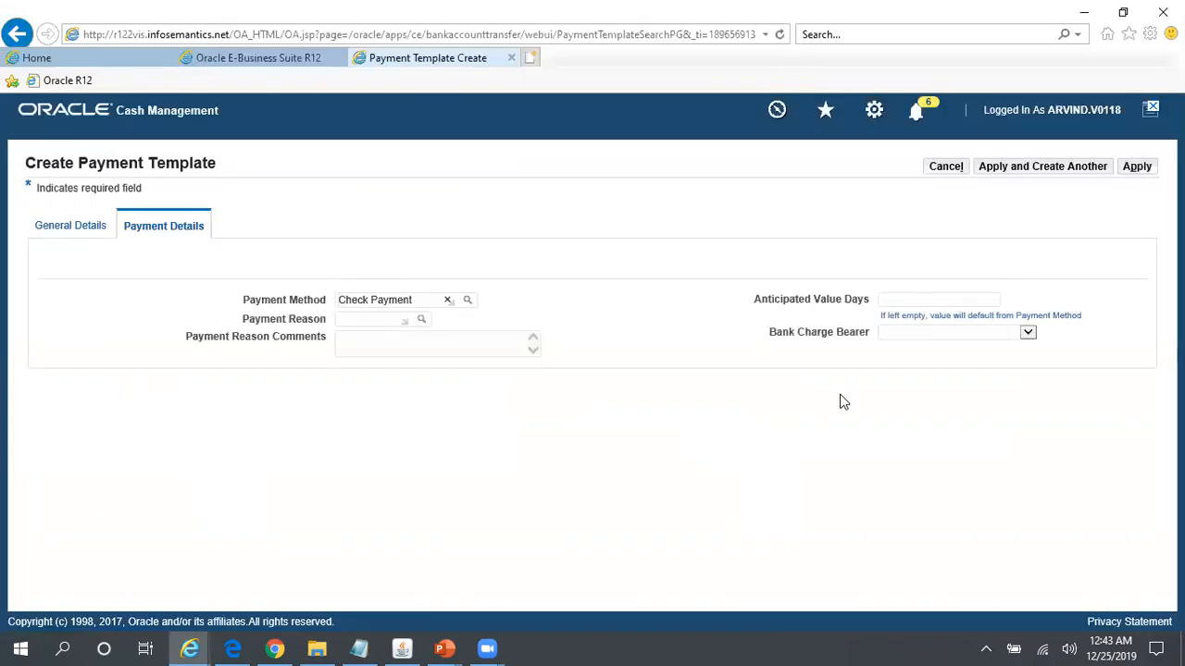
click(1137, 169)
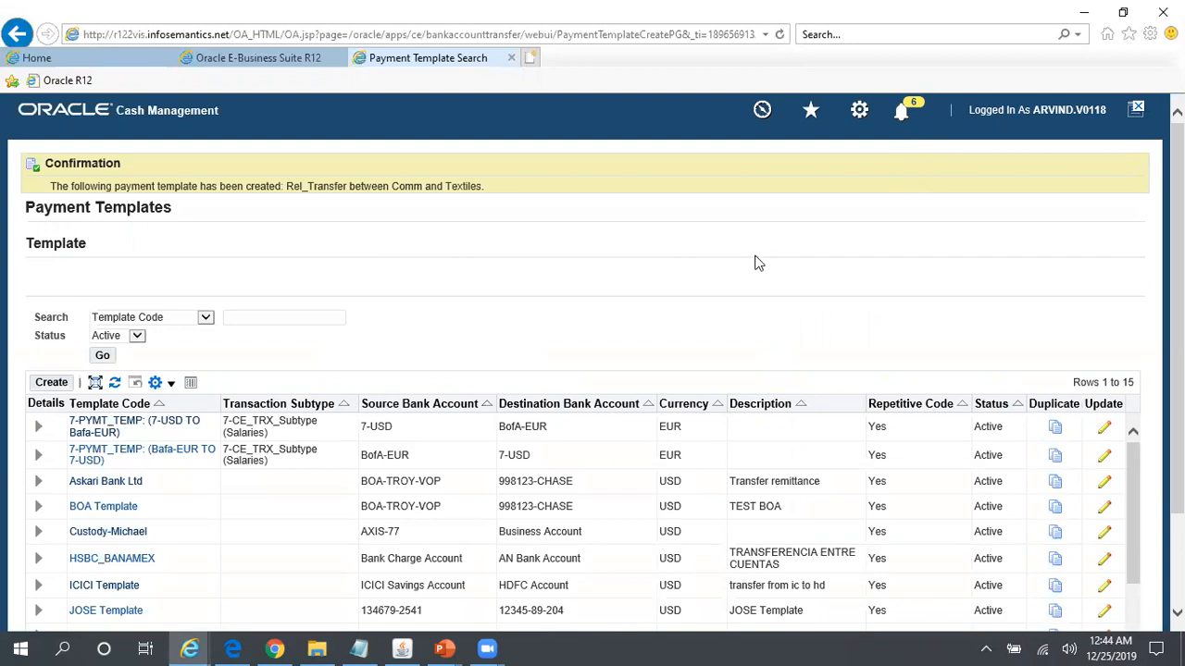
Switch to the Oracle Applications navigator and open the Bank Account Transfers function
click(413, 647)
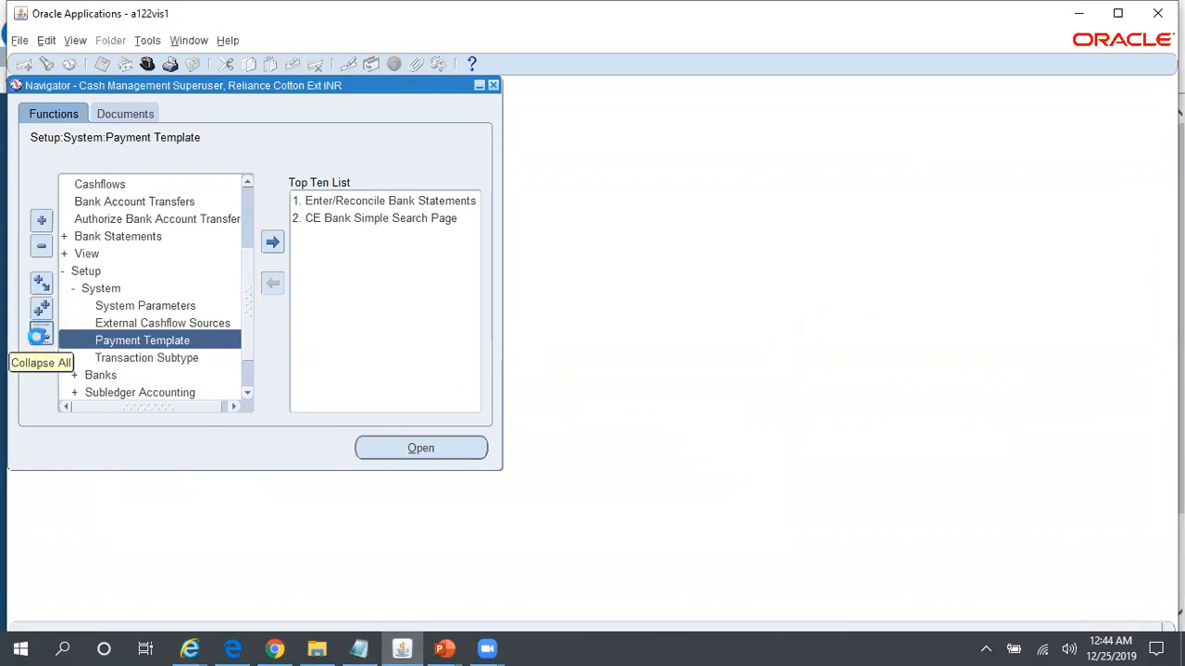
click(41, 336)
double_click(162, 325)
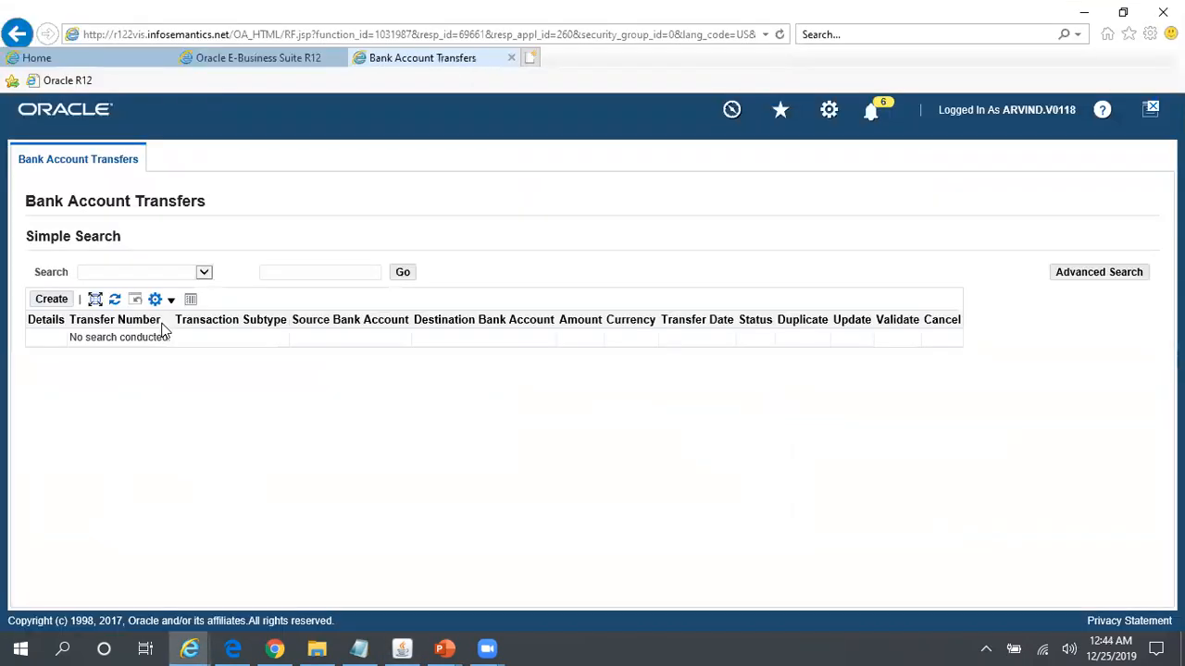
Create a bank account transfer based on the payment template "Rel_Transfer between Comm and Textiles"
click(54, 300)
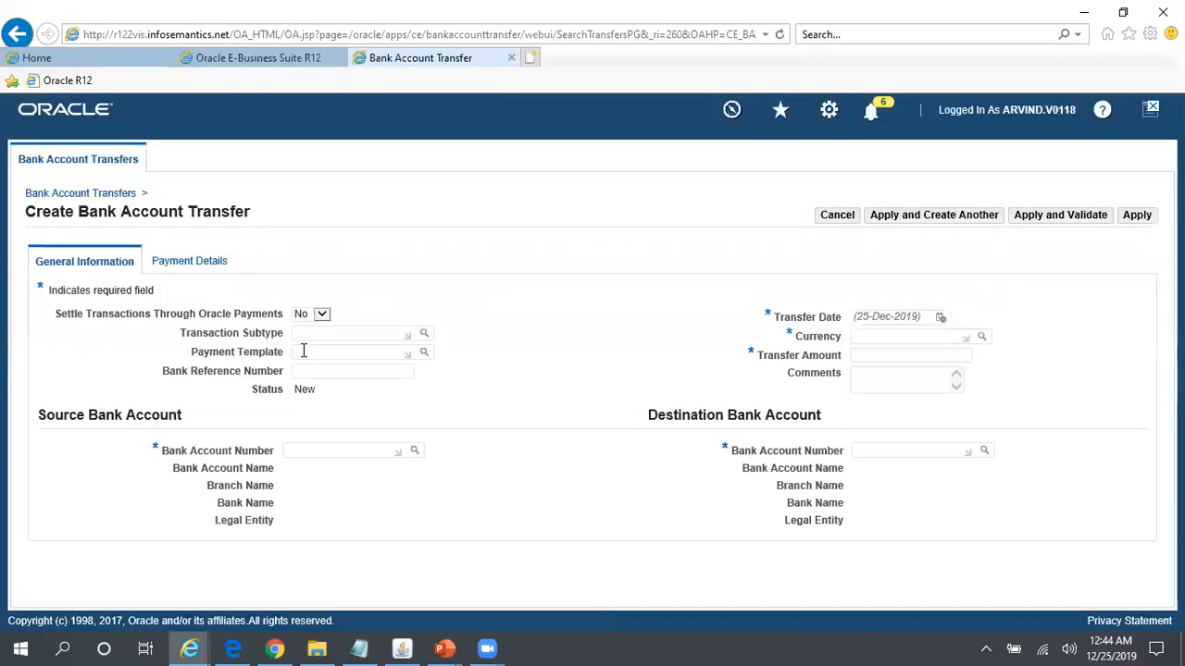
click(335, 353)
text(Rel%)
key(Tab)
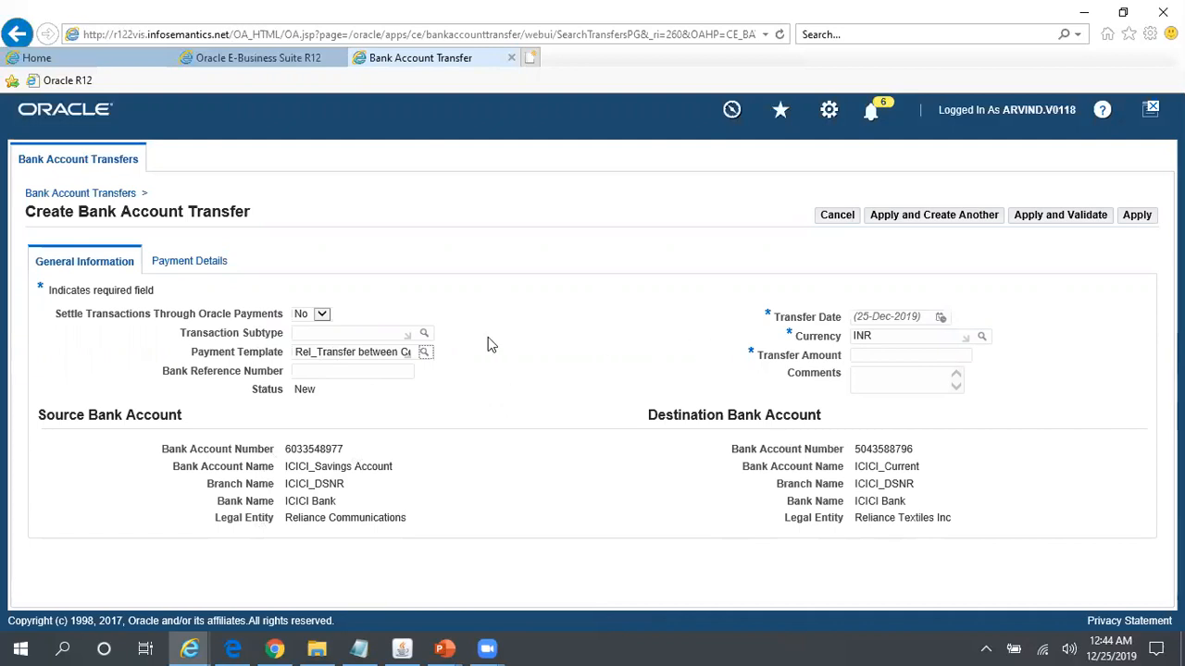
Set the transfer date to 25-Dec-2019 and the transfer amount to 15000
click(883, 316)
text(25-dec-2019)
key(Tab)
key(Tab)
key(Tab)
key(Tab)
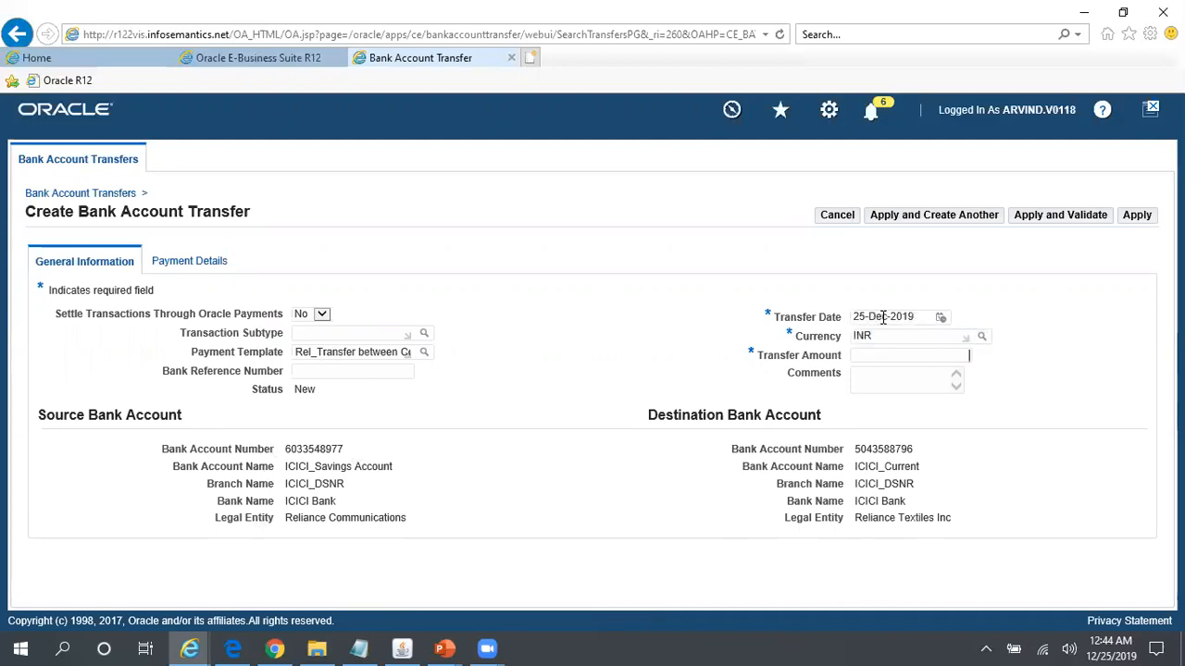
text(15000)
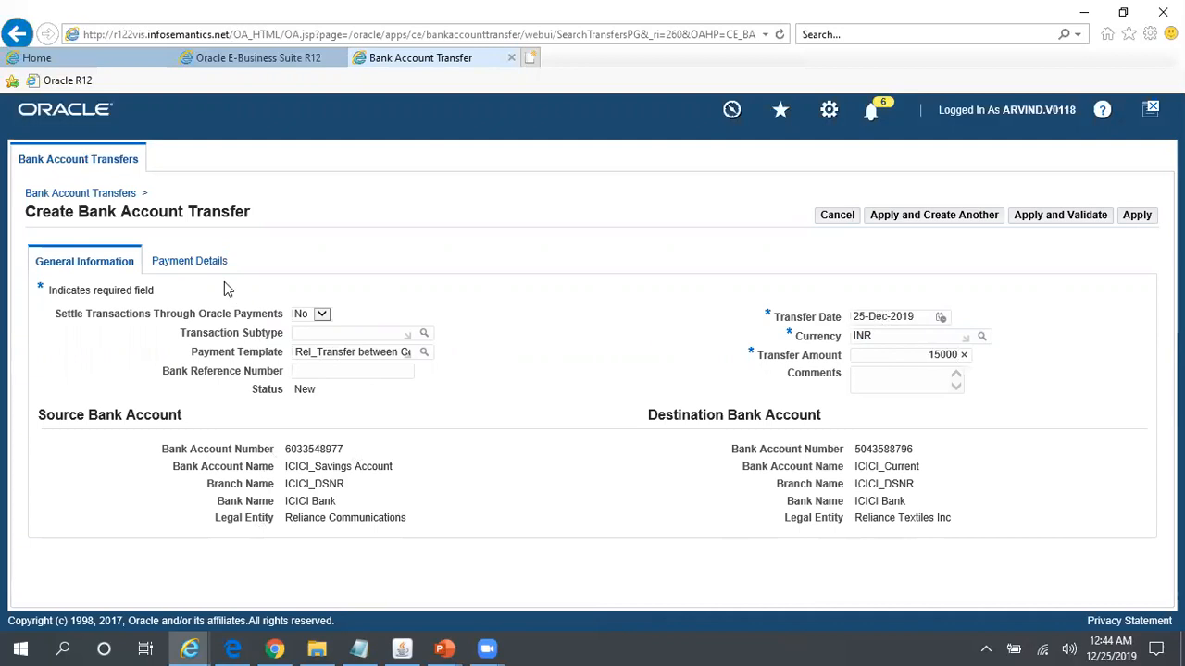
Save the bank account transfer after checking its payment details, and validate it
click(199, 264)
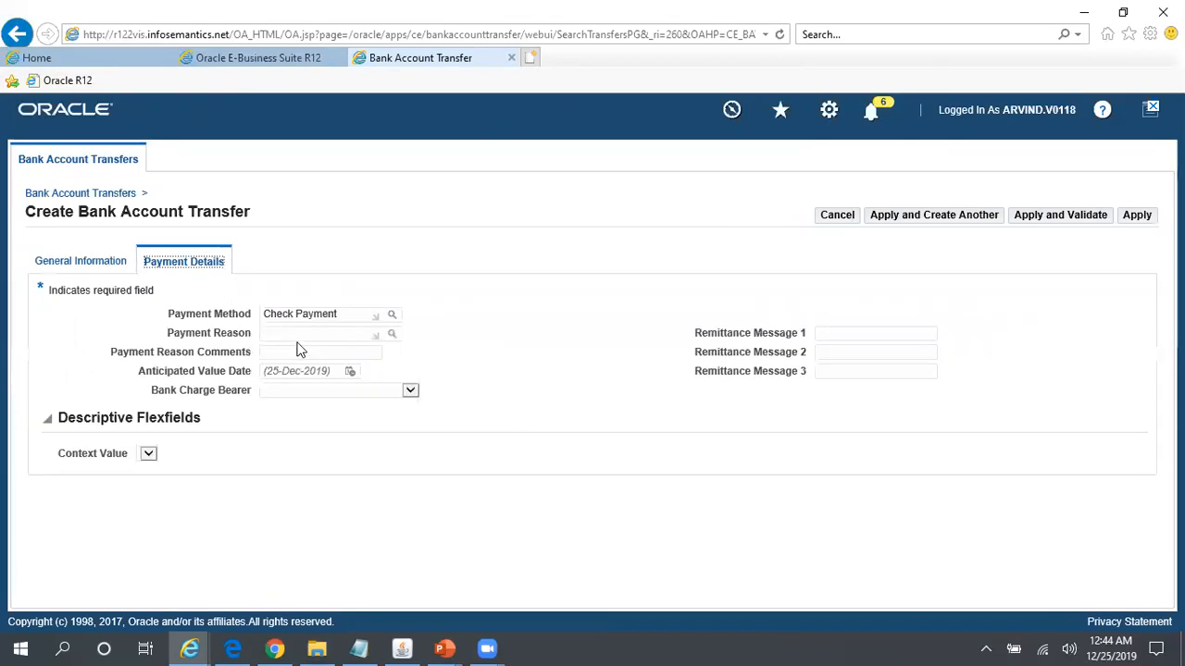
click(110, 264)
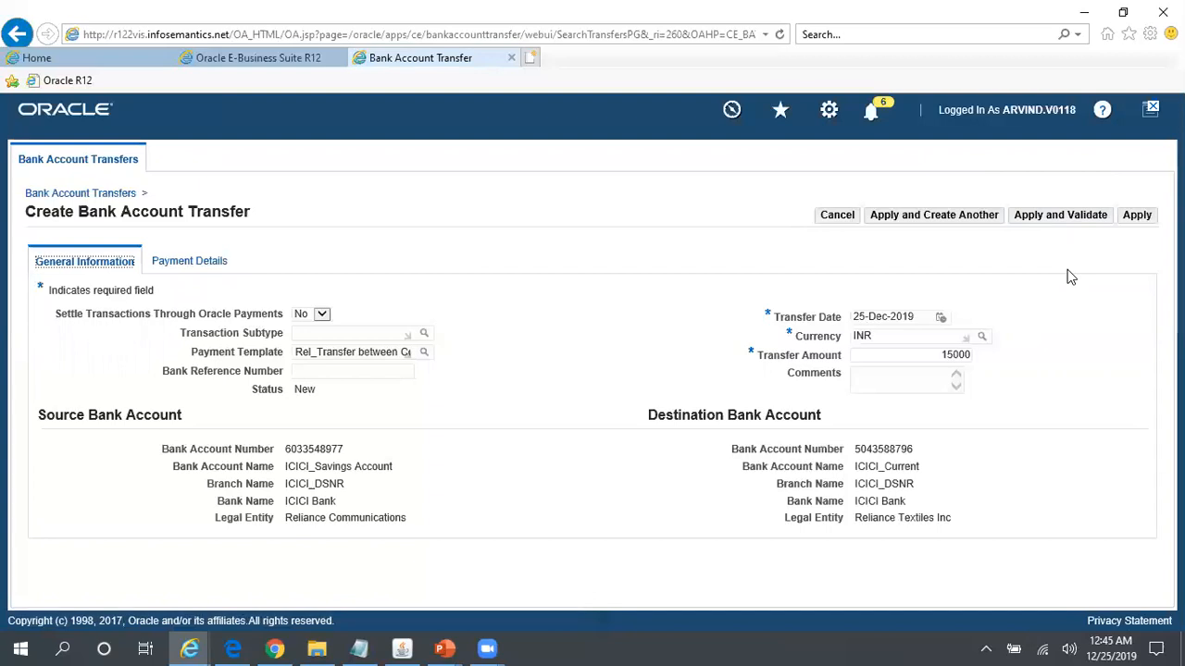
click(1135, 216)
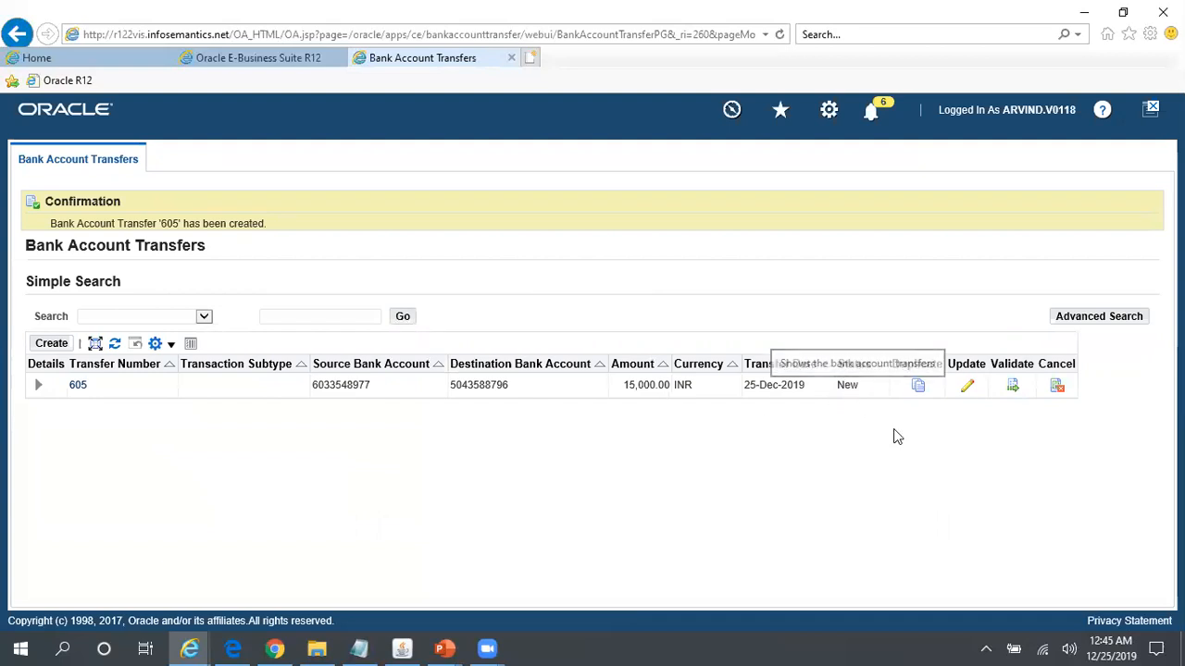
click(1012, 386)
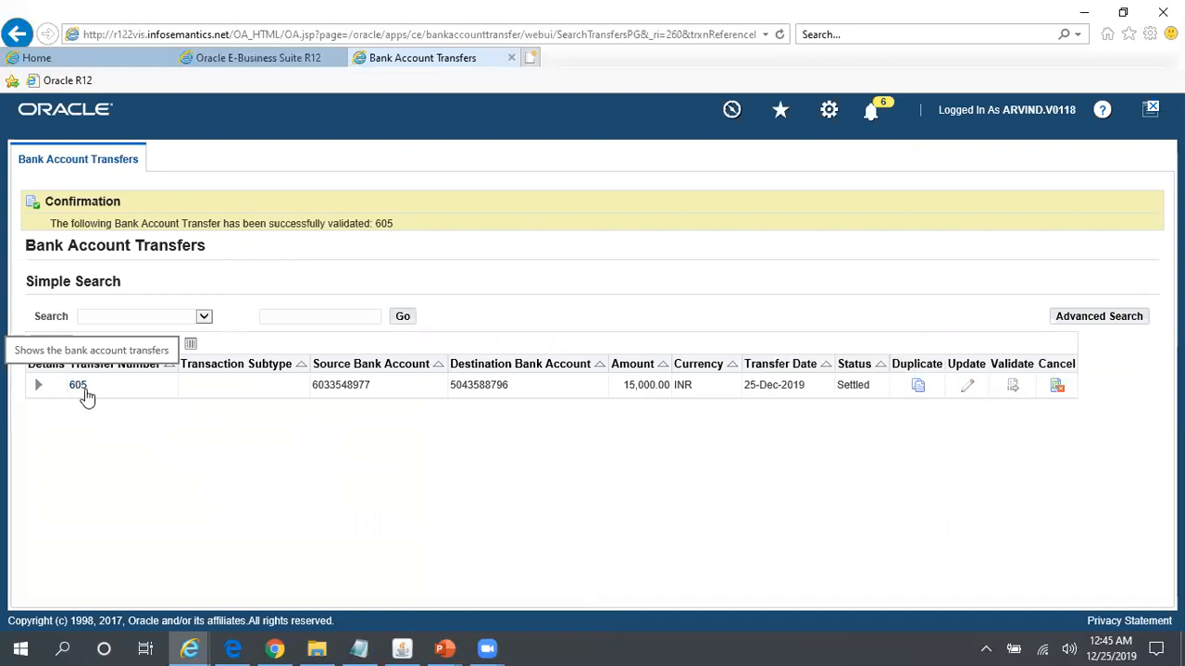
Switch to Notepad, add the line "Transfer Number:- 605" below the Reliance Communications details, and return to the bank account transfers page
click(359, 648)
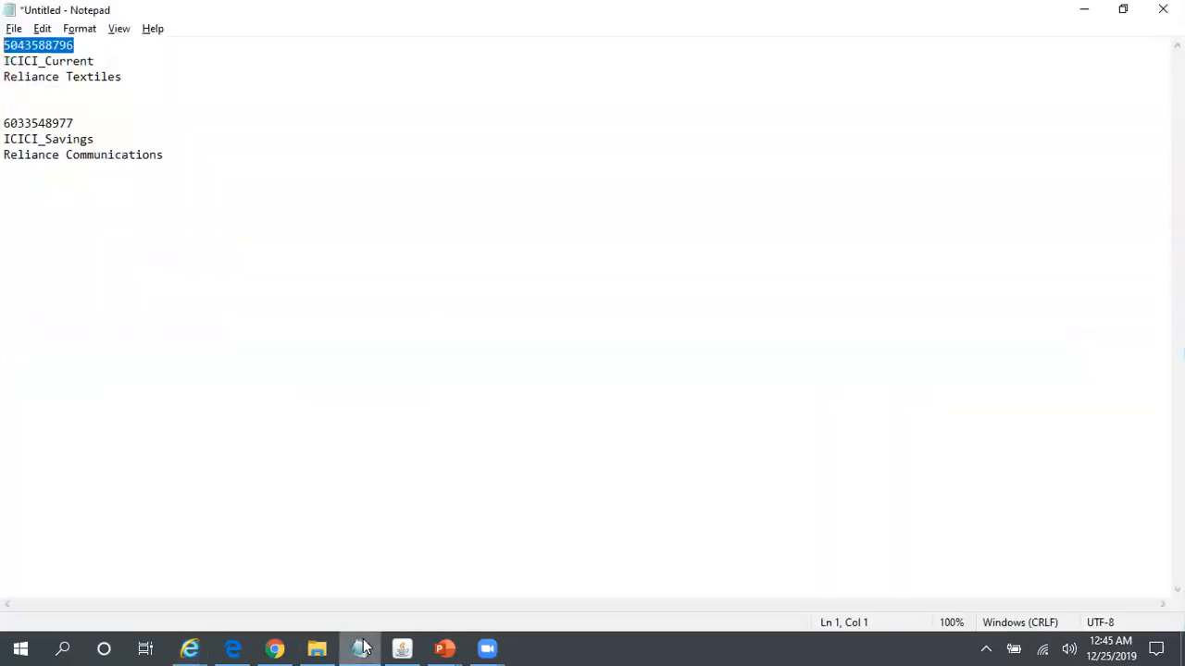
click(189, 154)
key(Return)
key(Return)
key(Return)
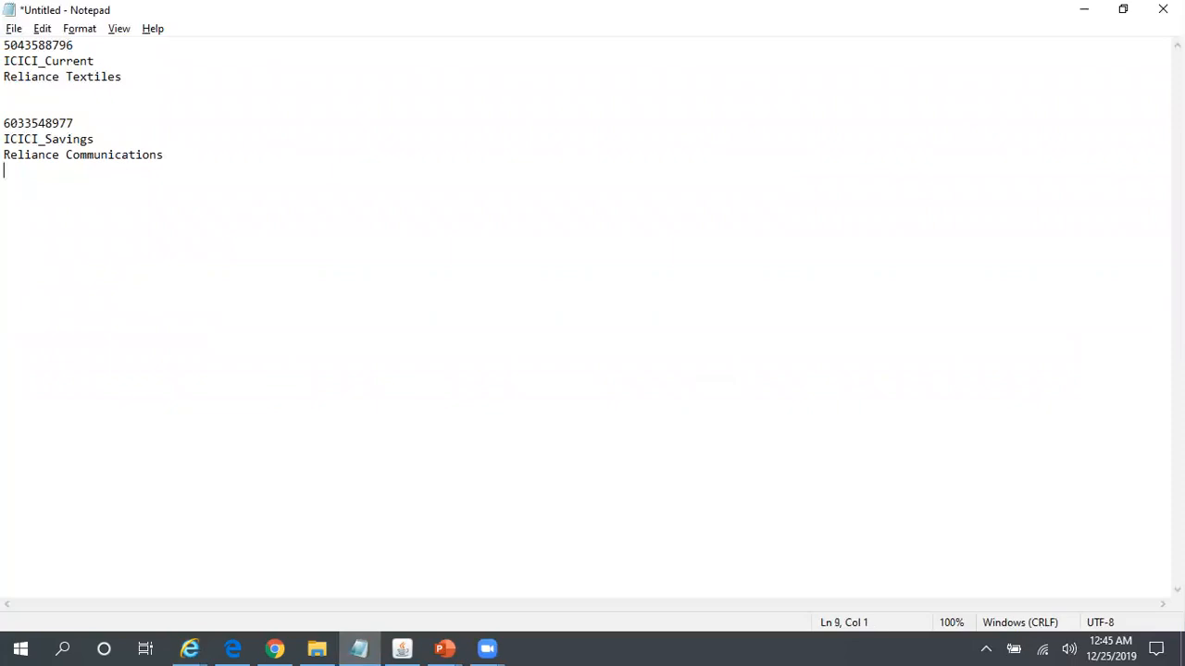
text(Transfer Number:- 605)
key(Return)
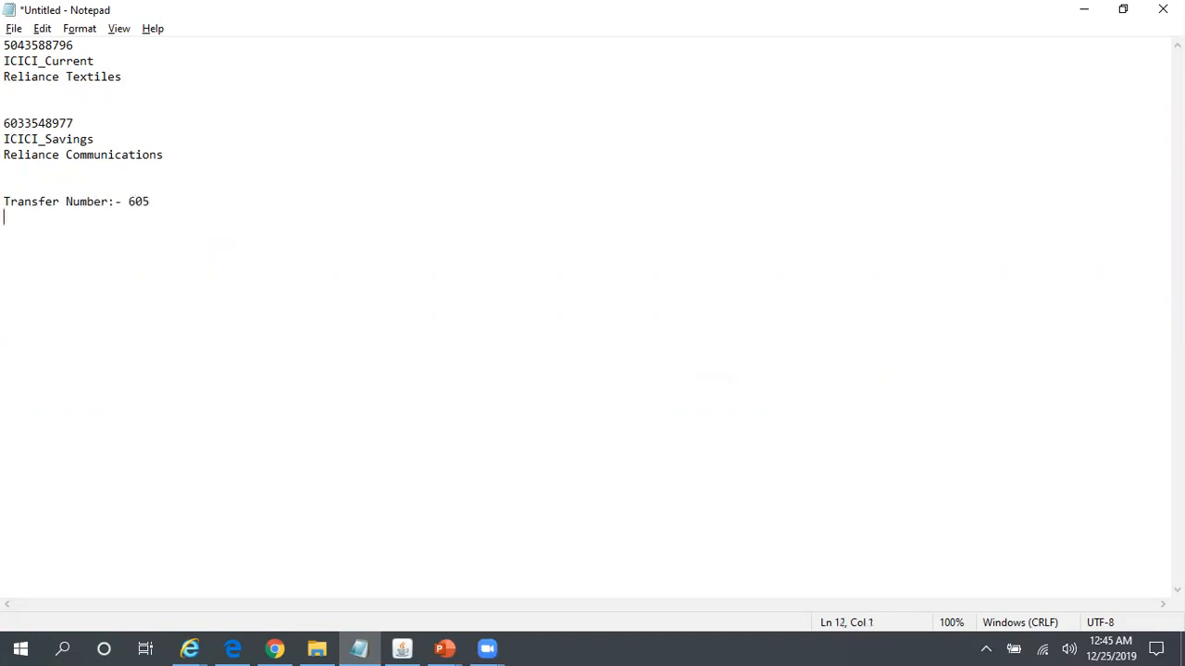
key(alt+Tab)
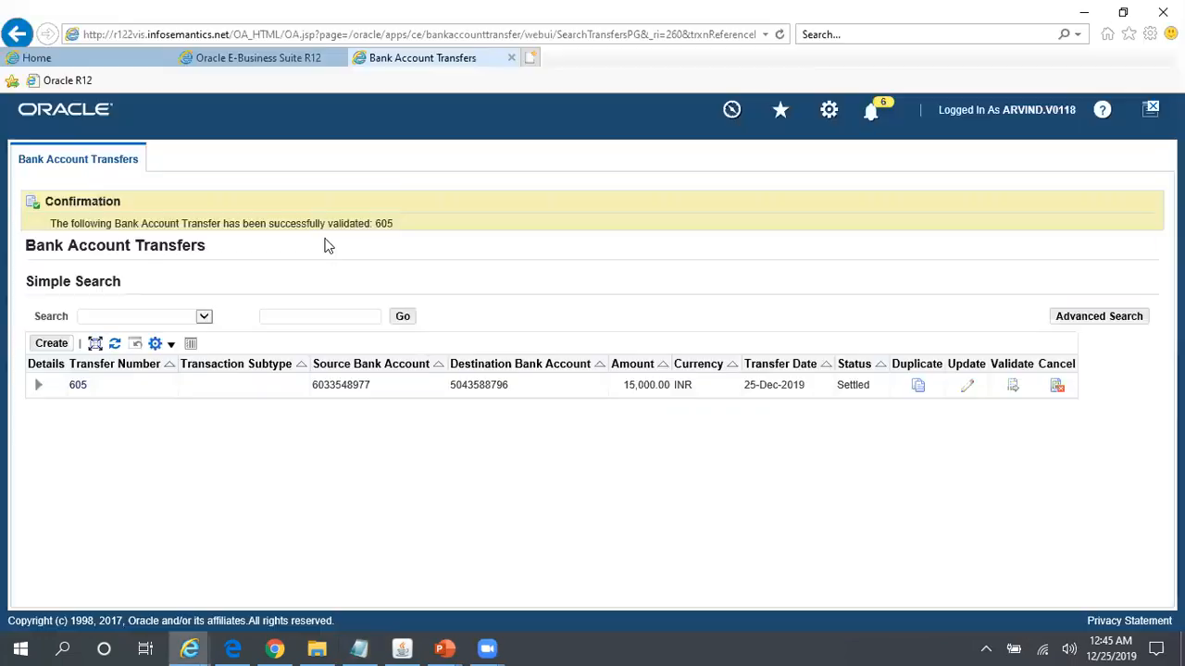
Open the details of bank account transfer 605 and expand its validation errors
click(78, 385)
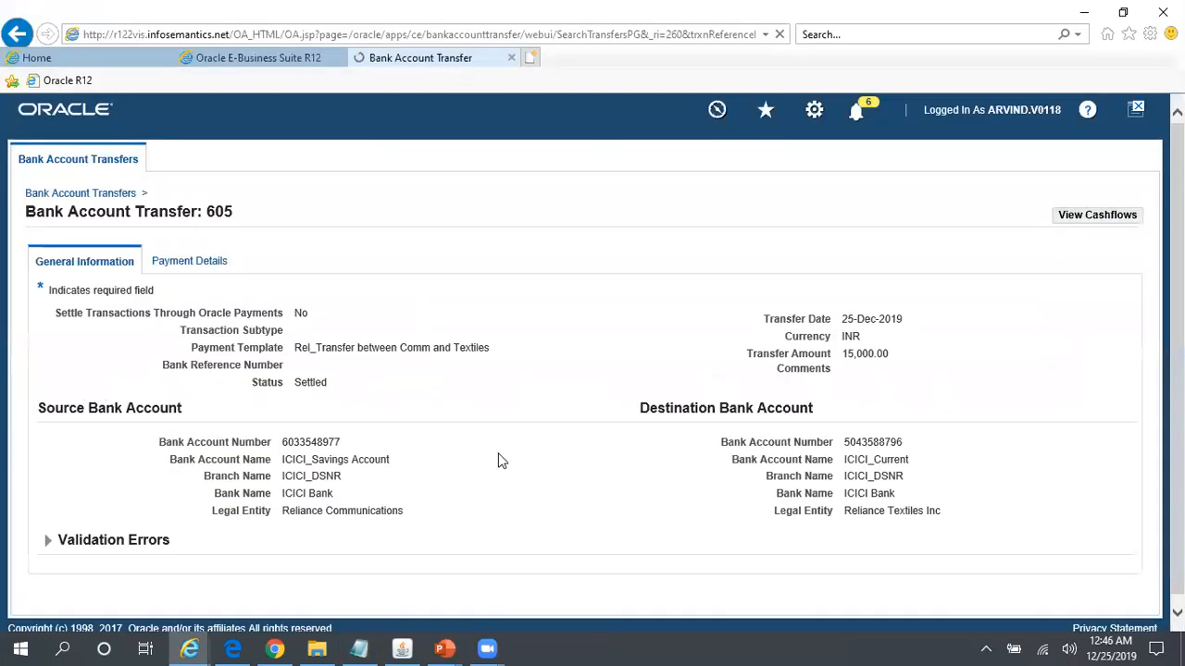
scroll(592, 363, down, 1)
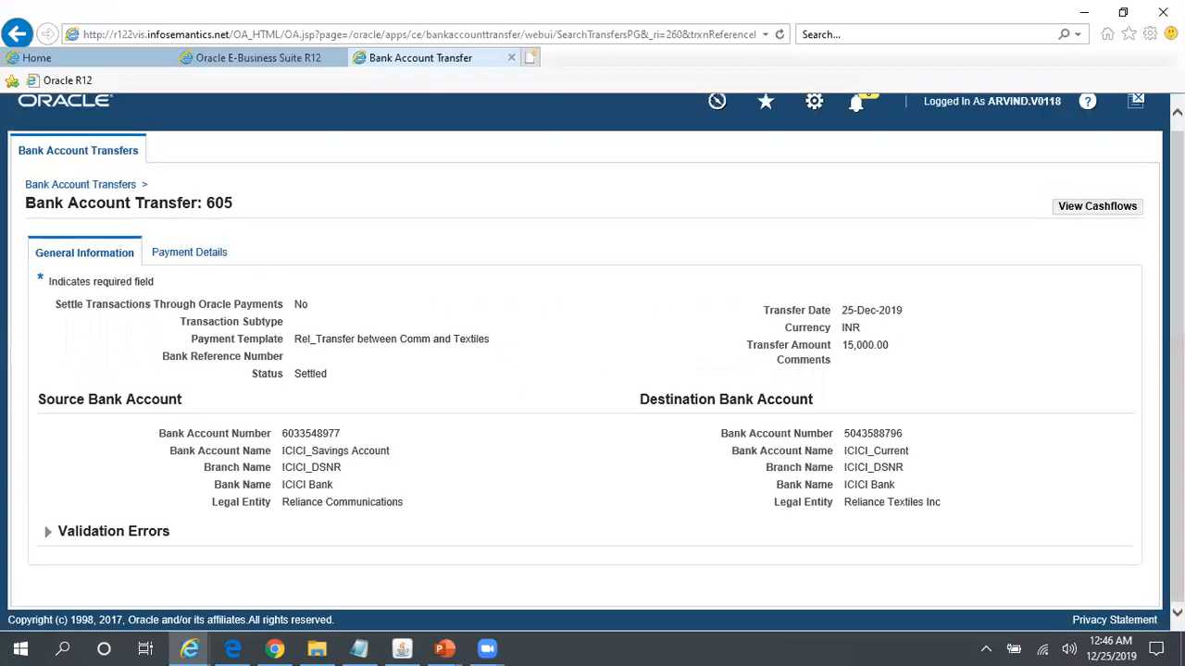
click(47, 533)
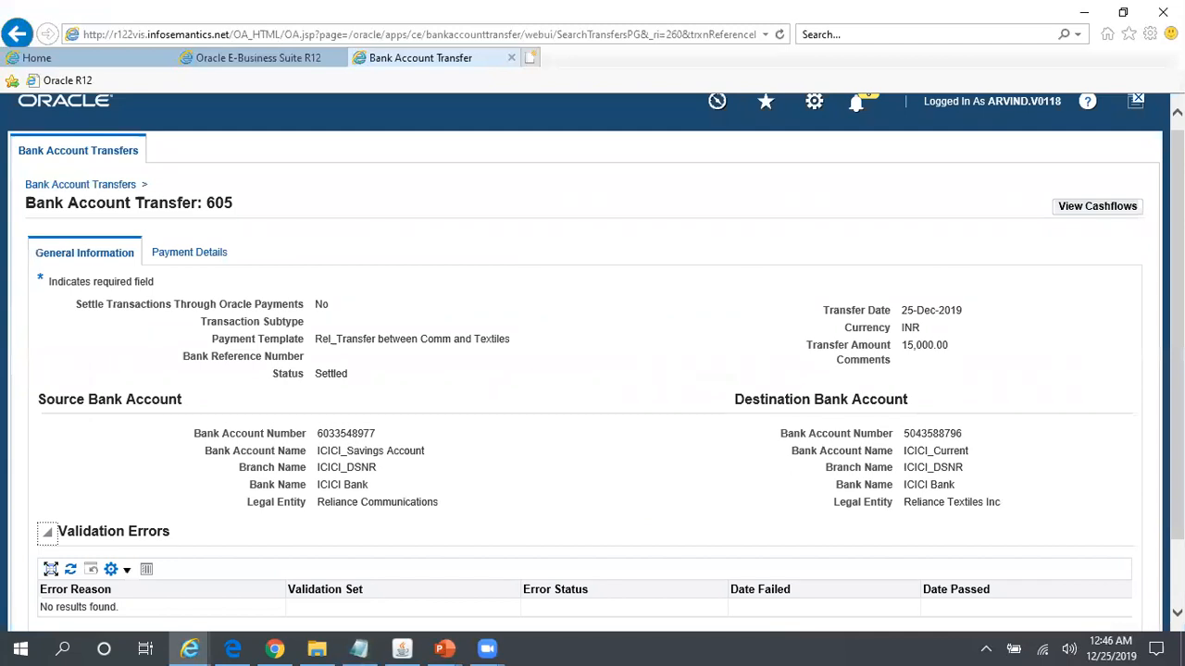
mouse_move(1177, 319)
mouse_down()
mouse_move(1177, 384)
mouse_move(1178, 309)
mouse_up()
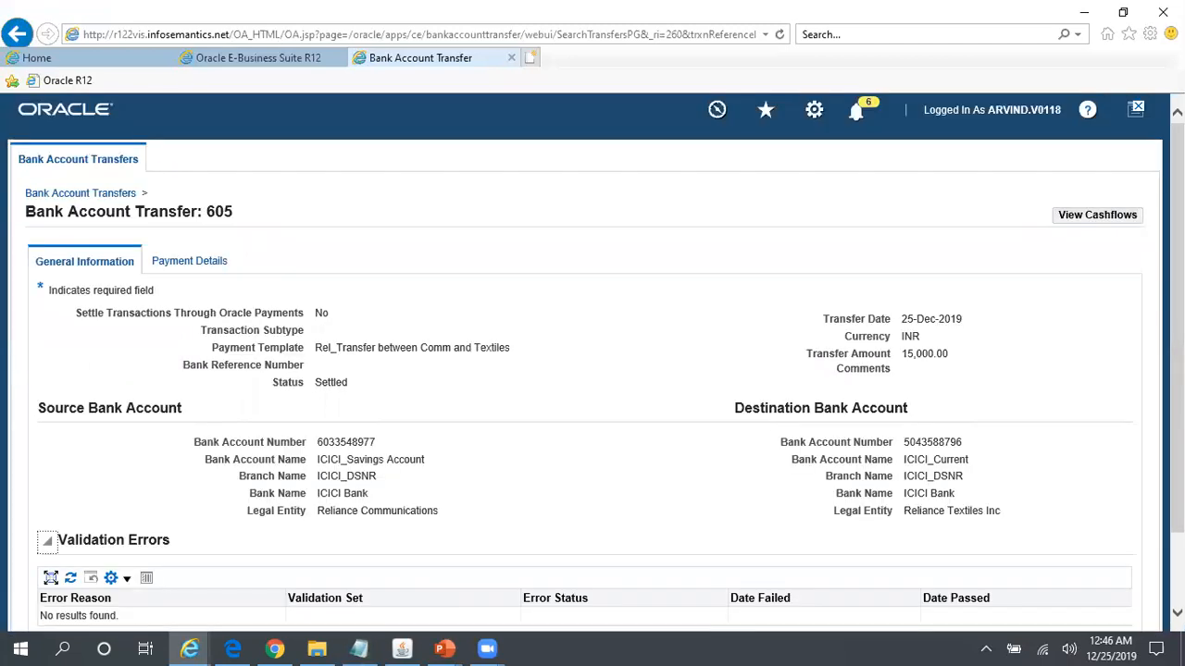
View the transfer's cashflows and expand the details of both the outflow and the inflow rows
click(1095, 217)
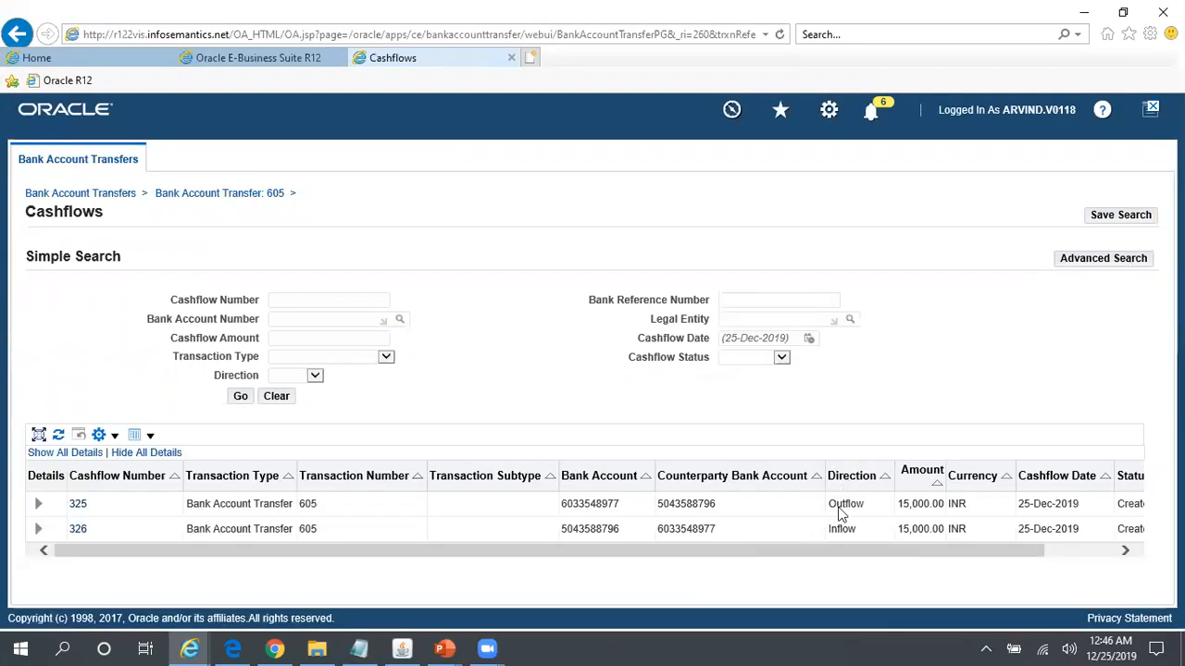
click(1101, 559)
drag(1115, 555, 939, 561)
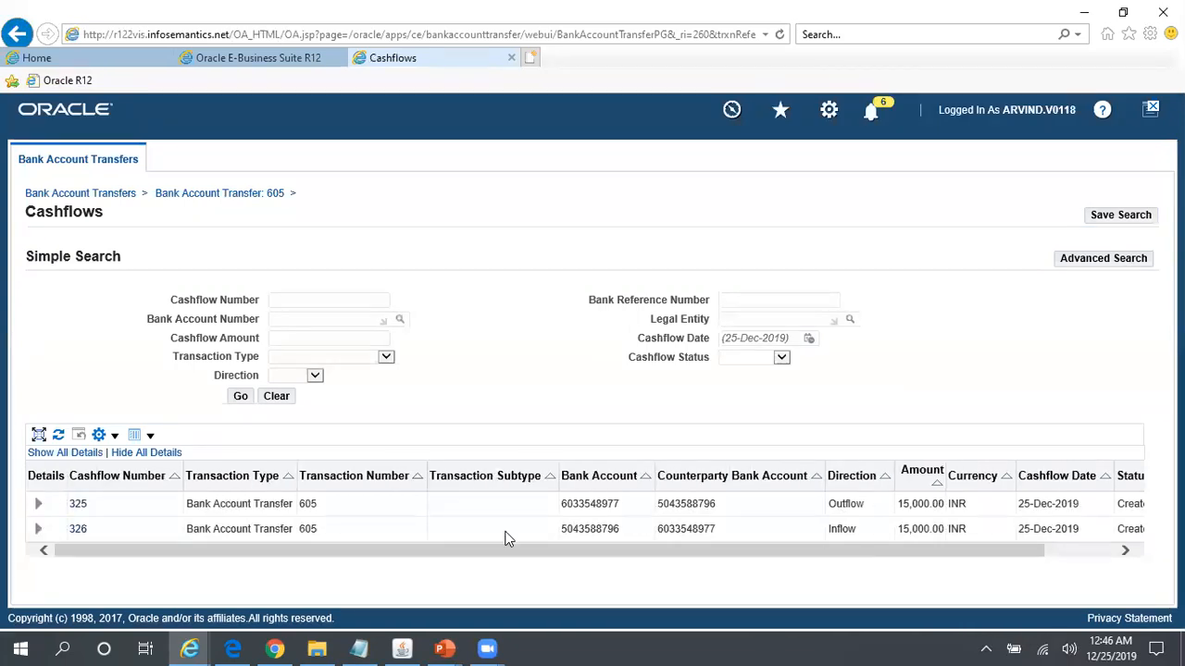
click(40, 507)
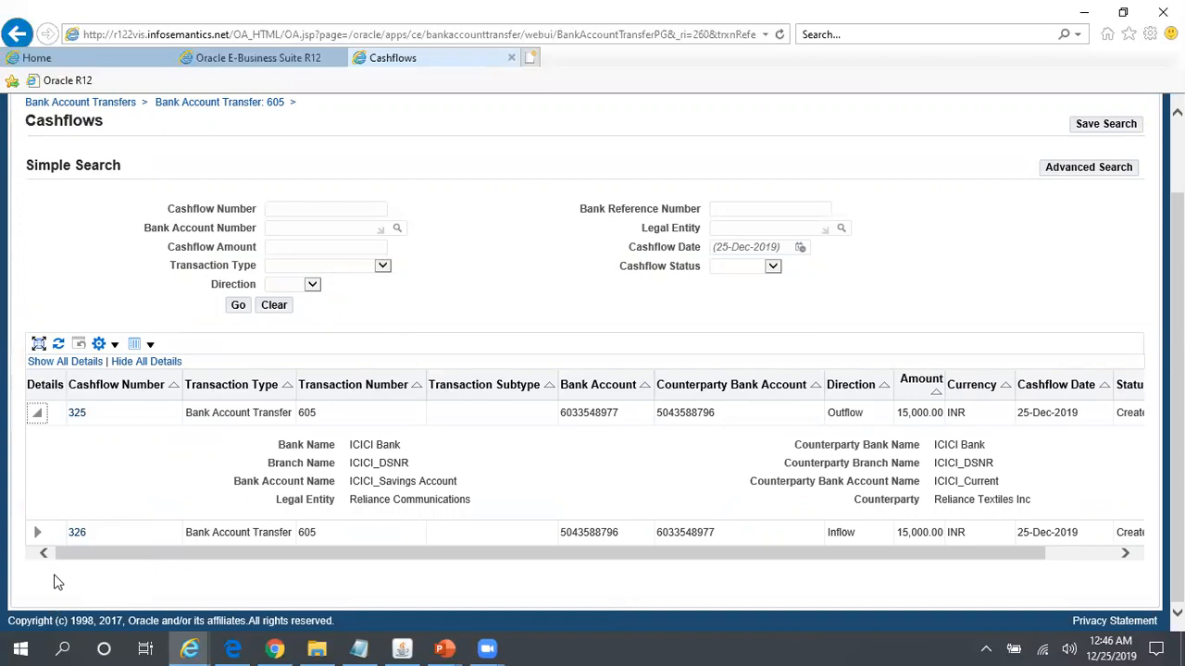
click(37, 533)
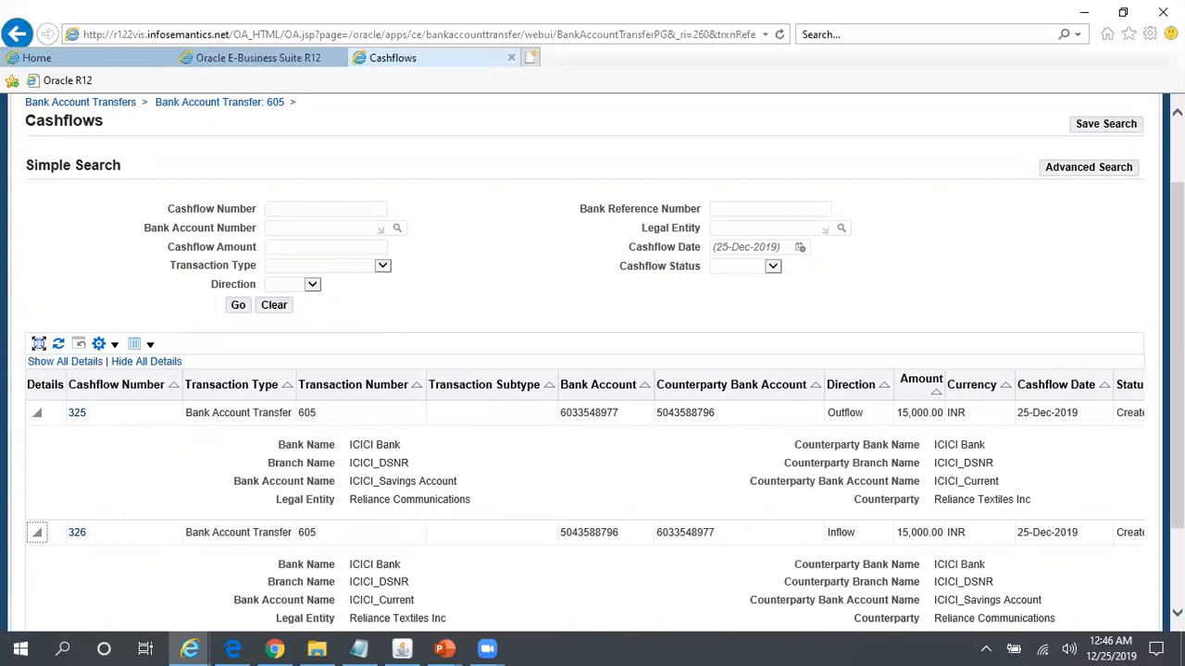
scroll(592, 370, down, 3)
scroll(593, 370, up, 5)
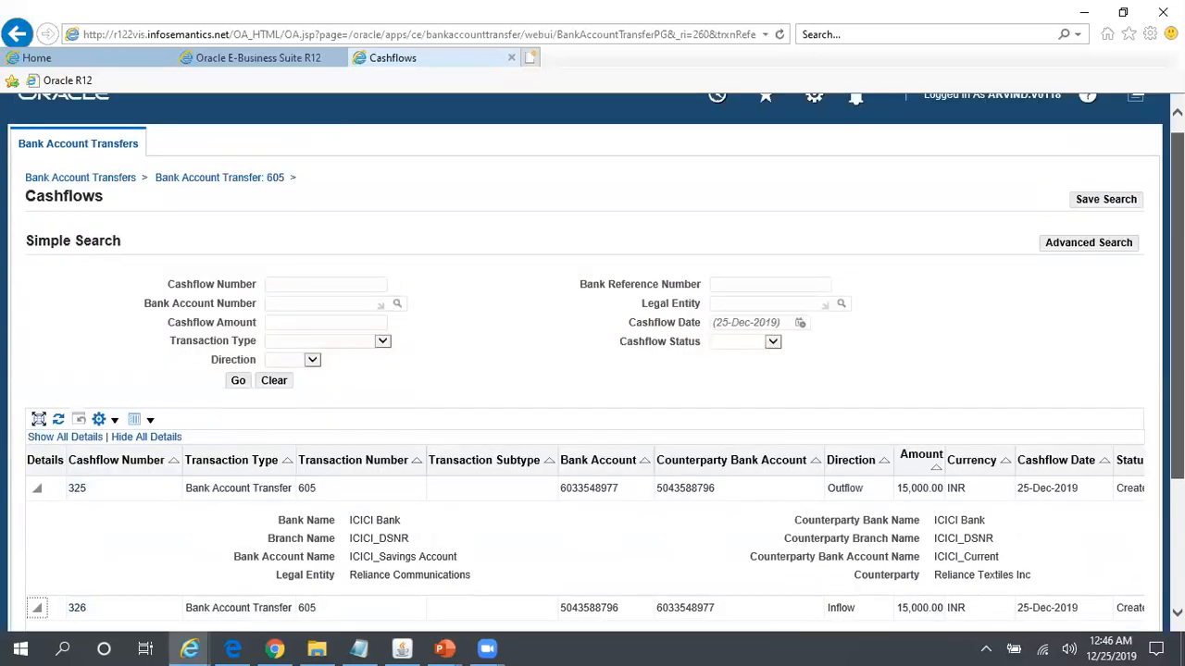
scroll(371, 472, down, 5)
Try to open outflow cashflow 325, then view the details of inflow cashflow 326 including its accounting information
click(76, 300)
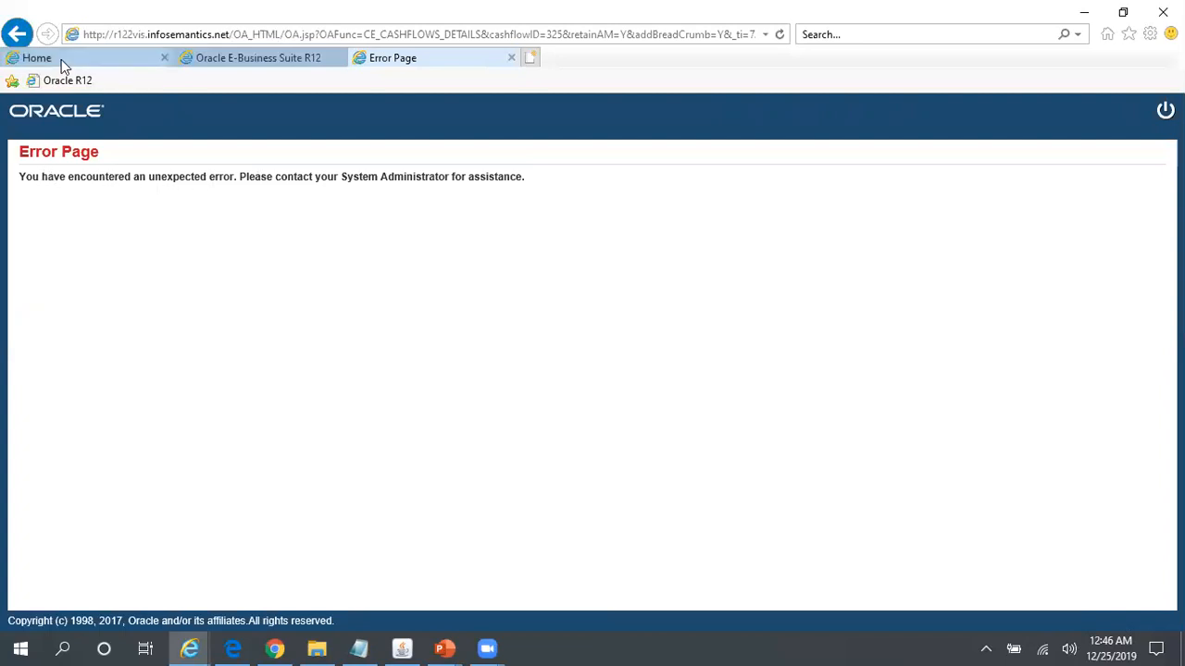
click(18, 37)
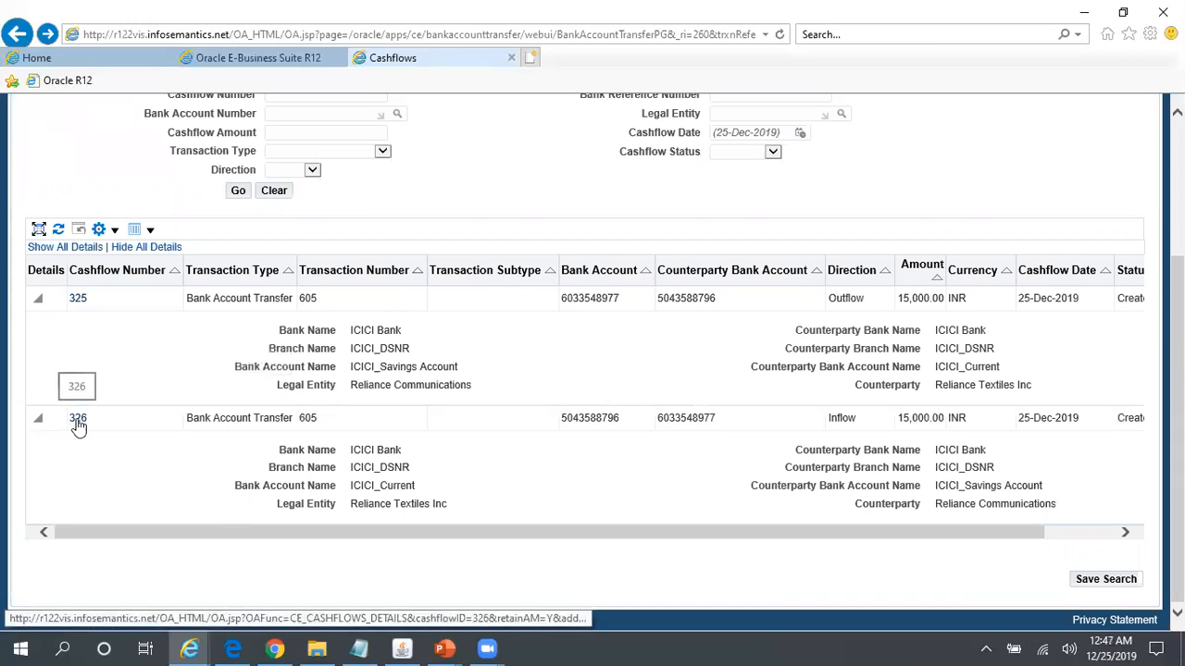
click(78, 420)
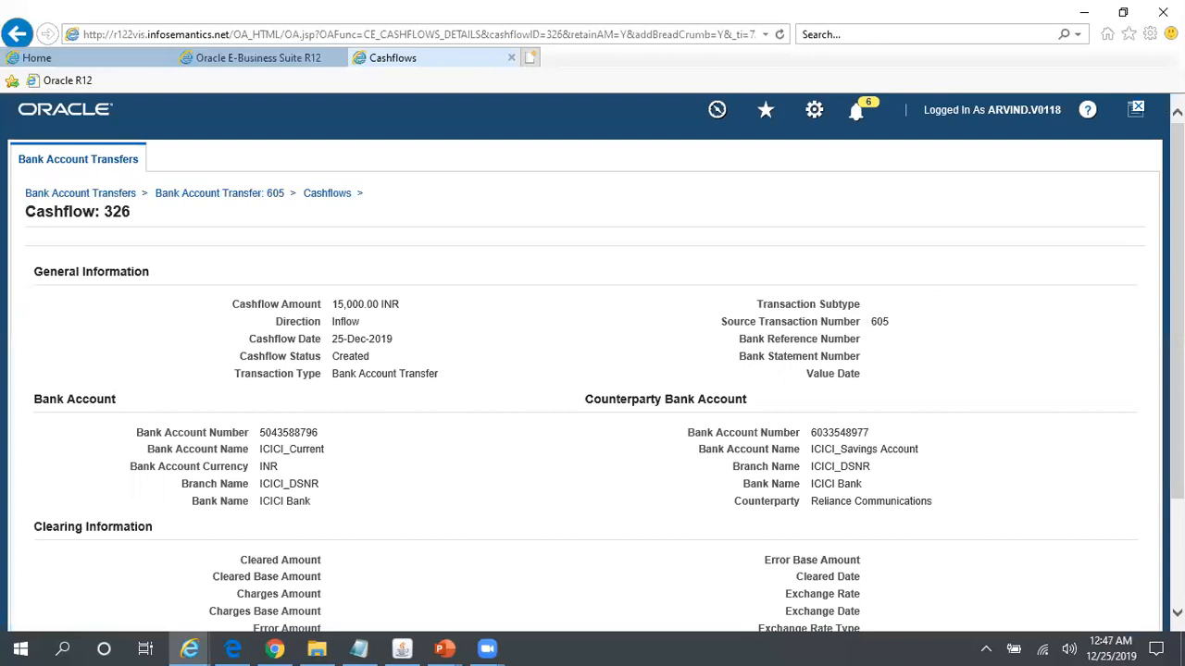
scroll(593, 361, down, 3)
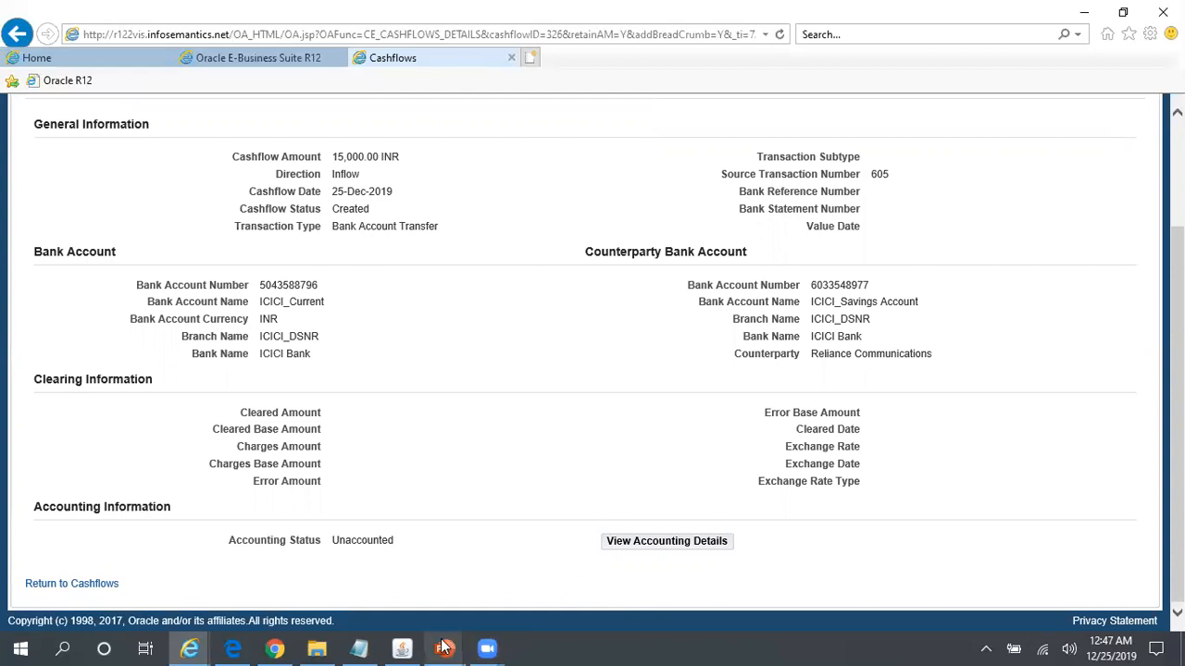
Review the Reliance Group Org Structure slide in PowerPoint and return to the cashflow details
mouse_move(444, 647)
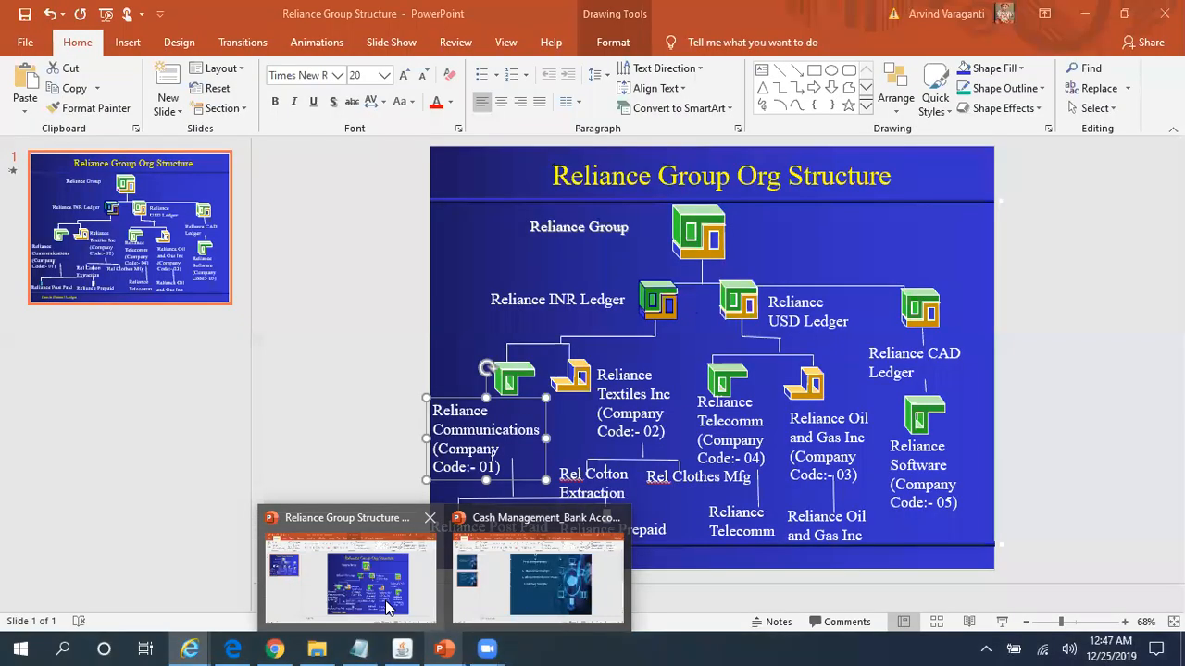
click(392, 601)
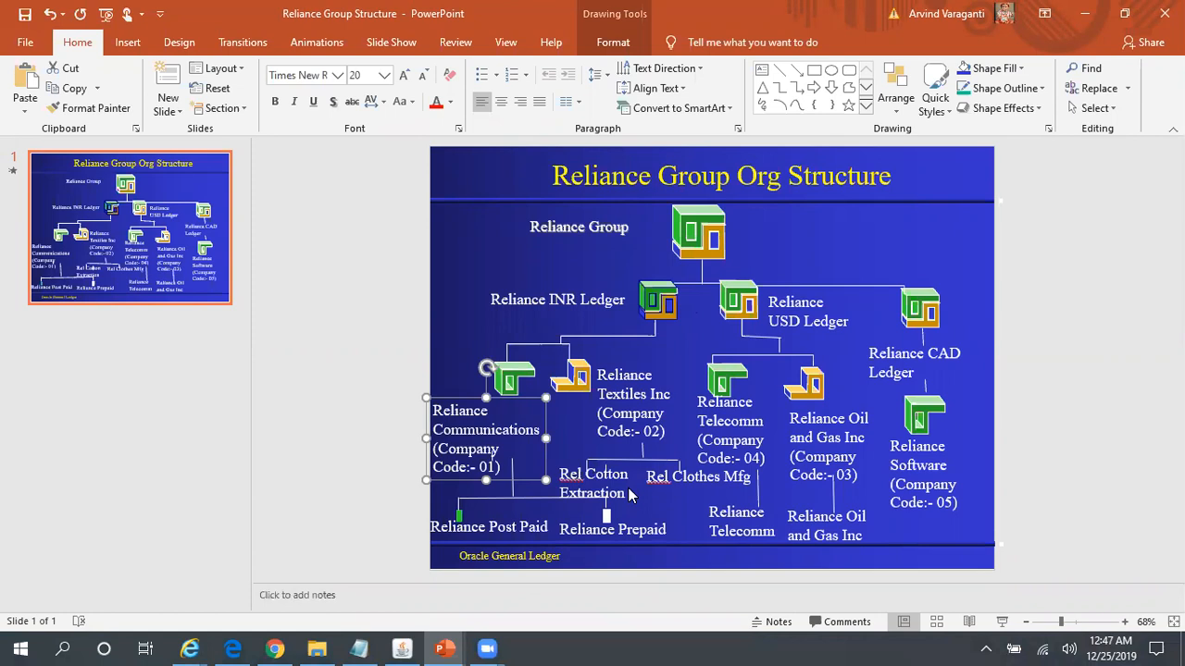
key(alt+Tab)
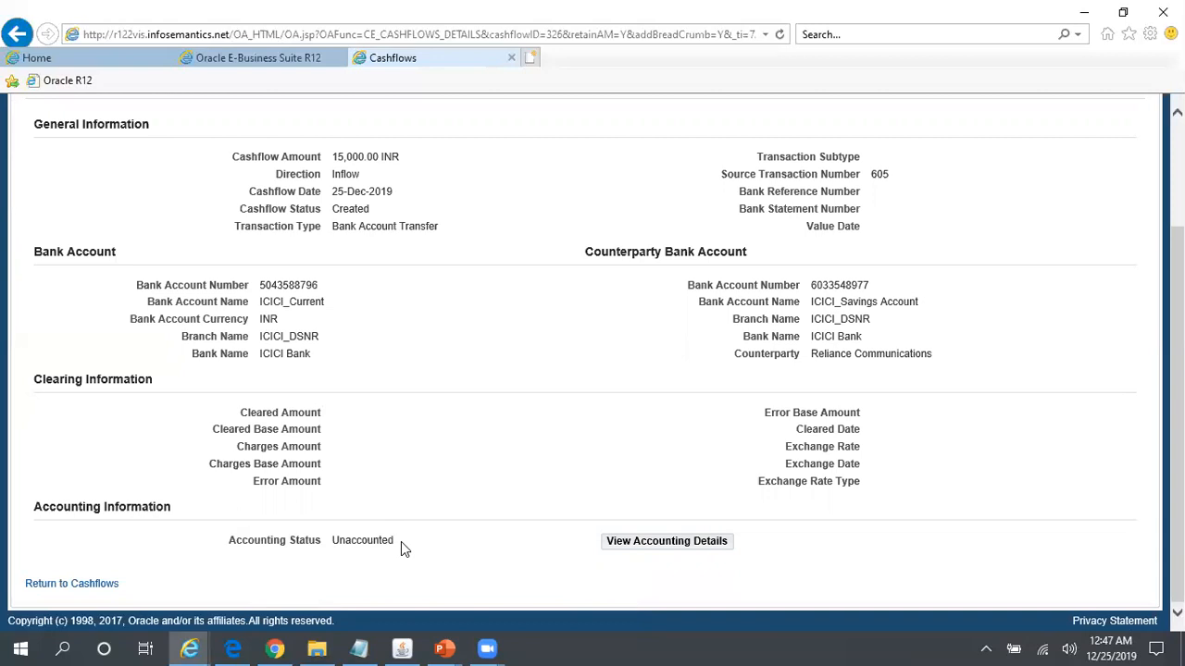
Check the accounting events and journal entries of cashflow 326, and return to the cashflows list
click(643, 547)
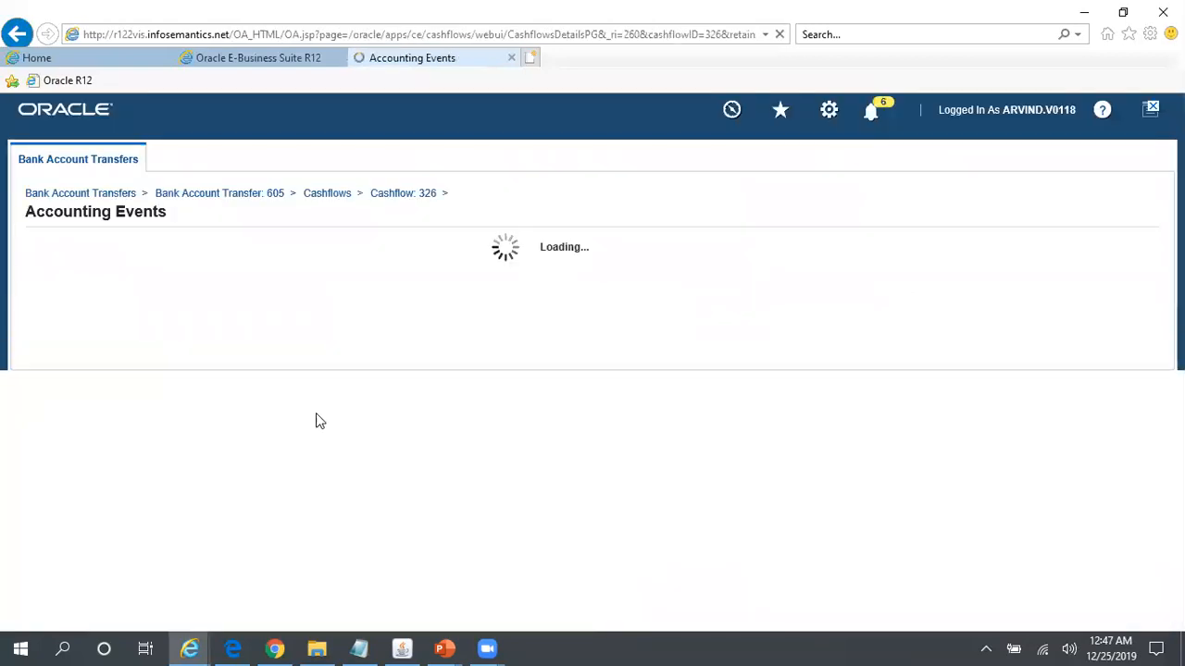
click(173, 246)
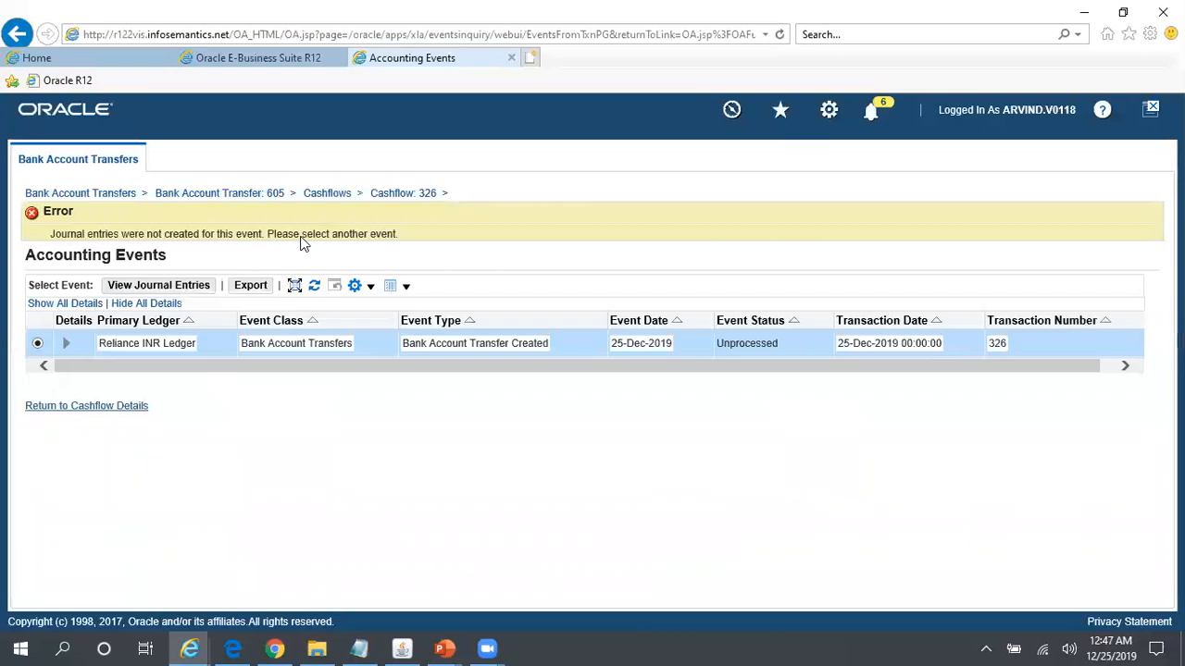
click(130, 409)
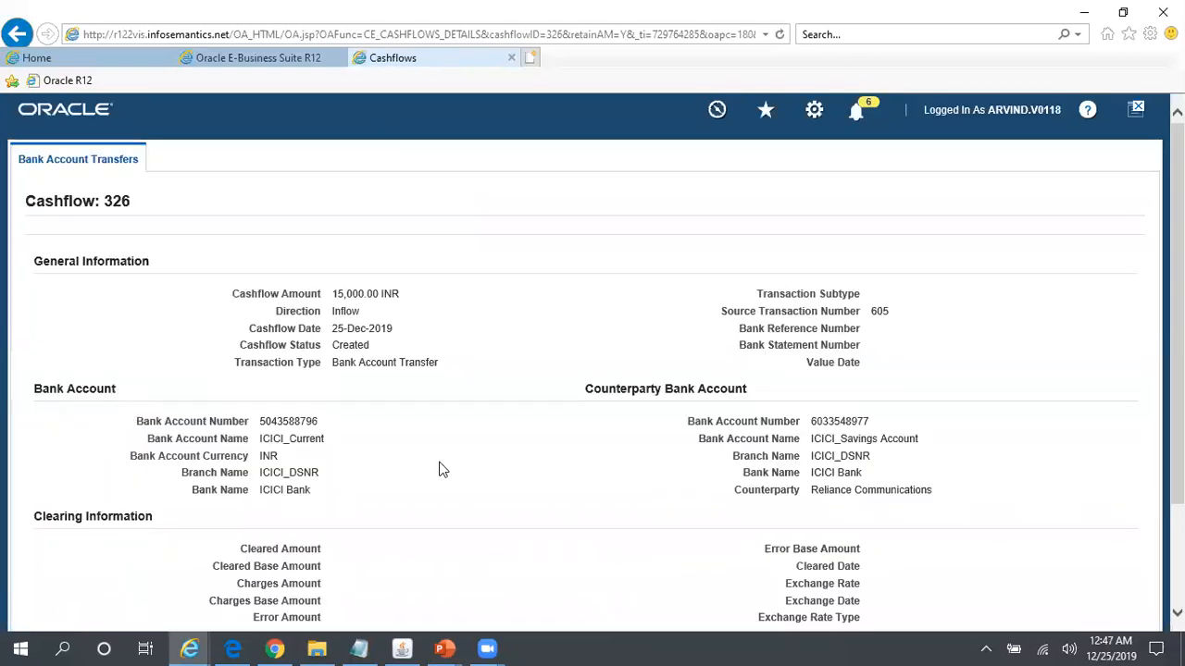
scroll(593, 370, down, 3)
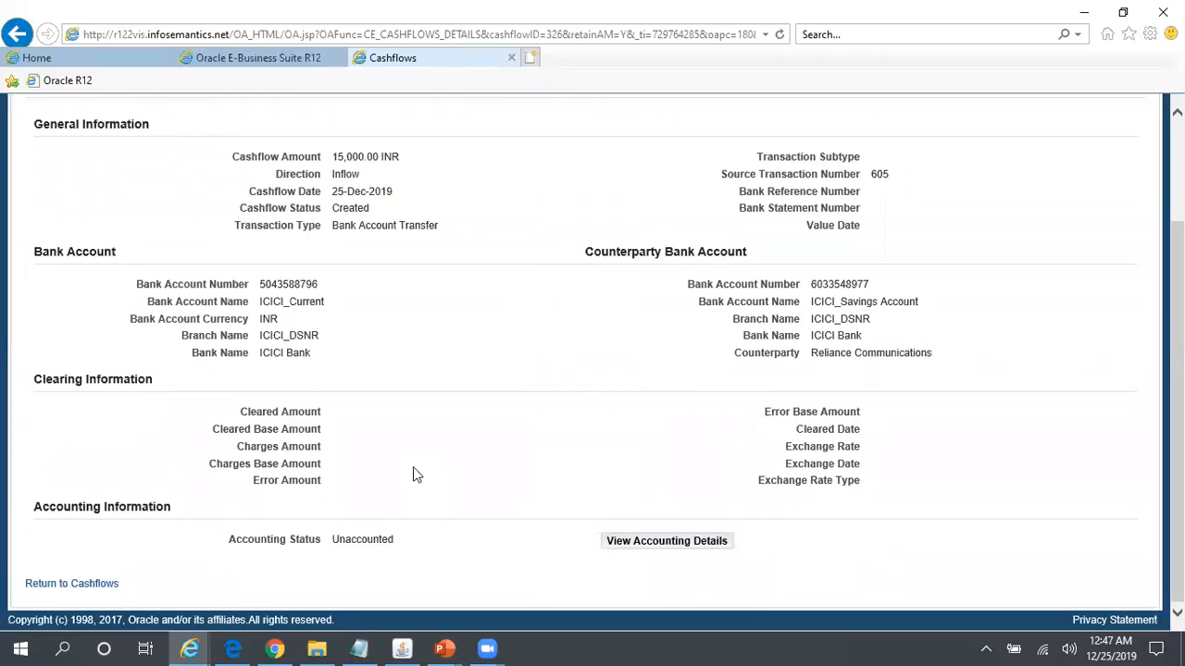
click(54, 587)
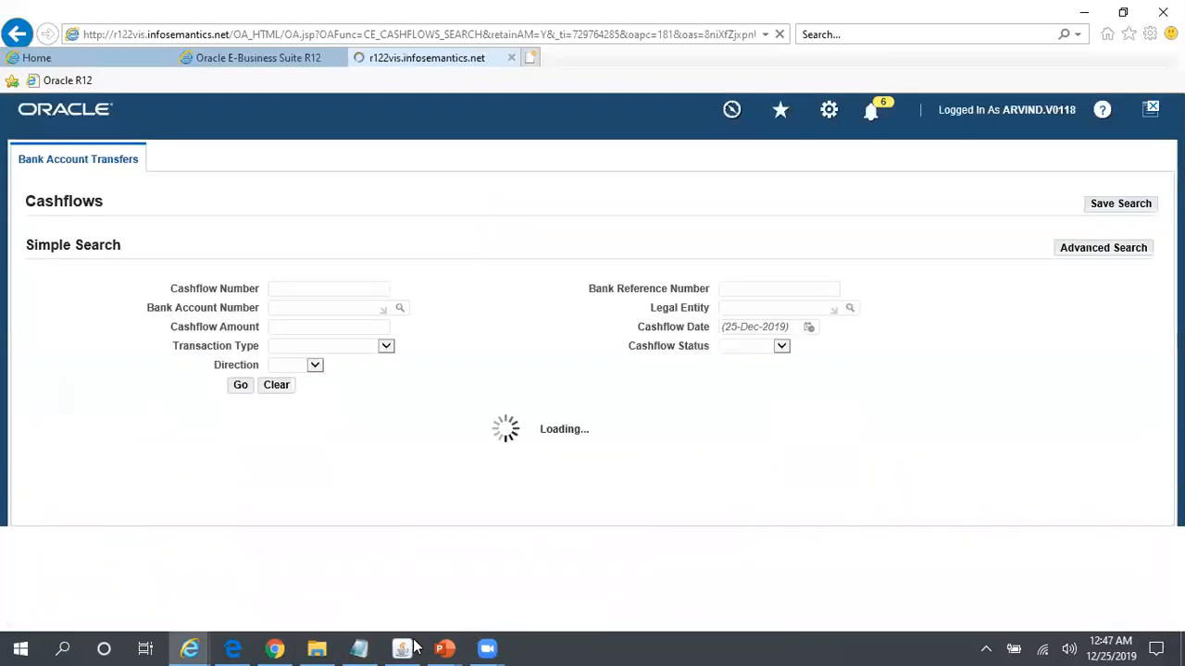
Switch to the Oracle Applications navigator, and consult the Reliance Group Org Structure slide in PowerPoint
click(402, 648)
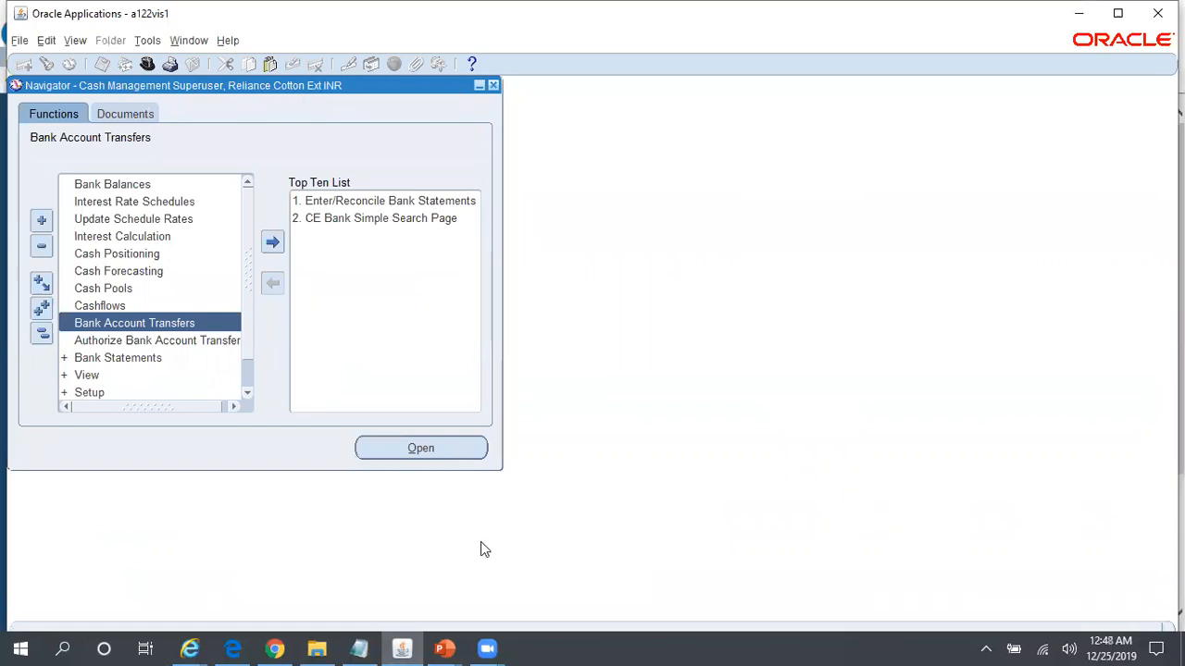
mouse_move(444, 648)
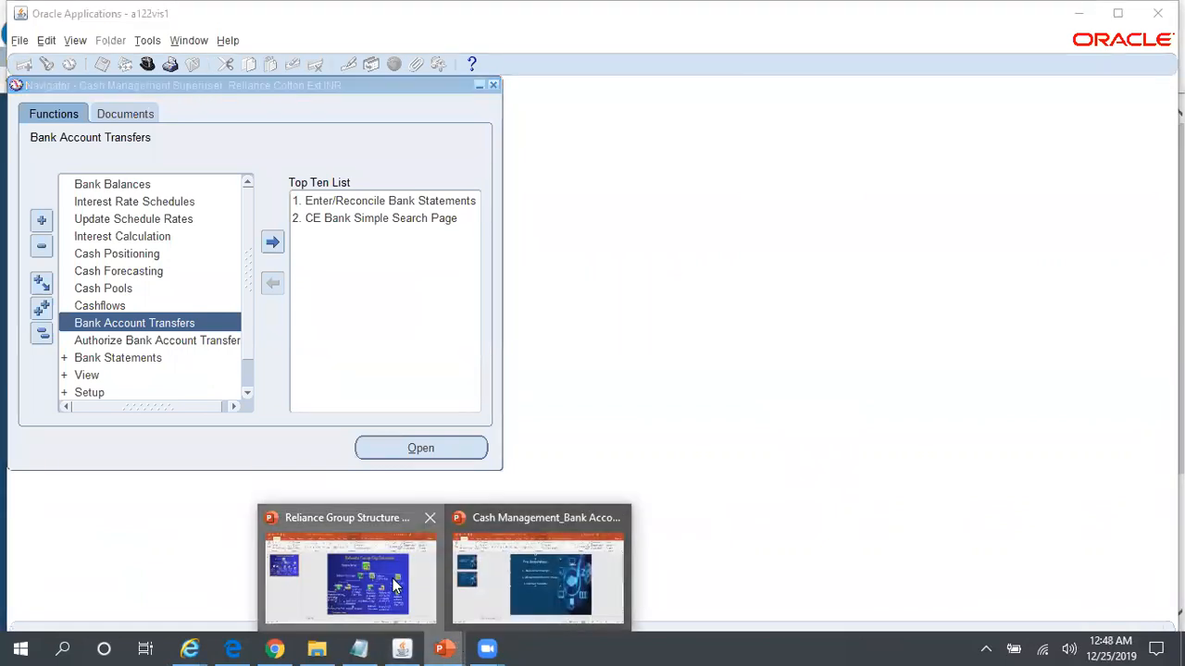
click(347, 569)
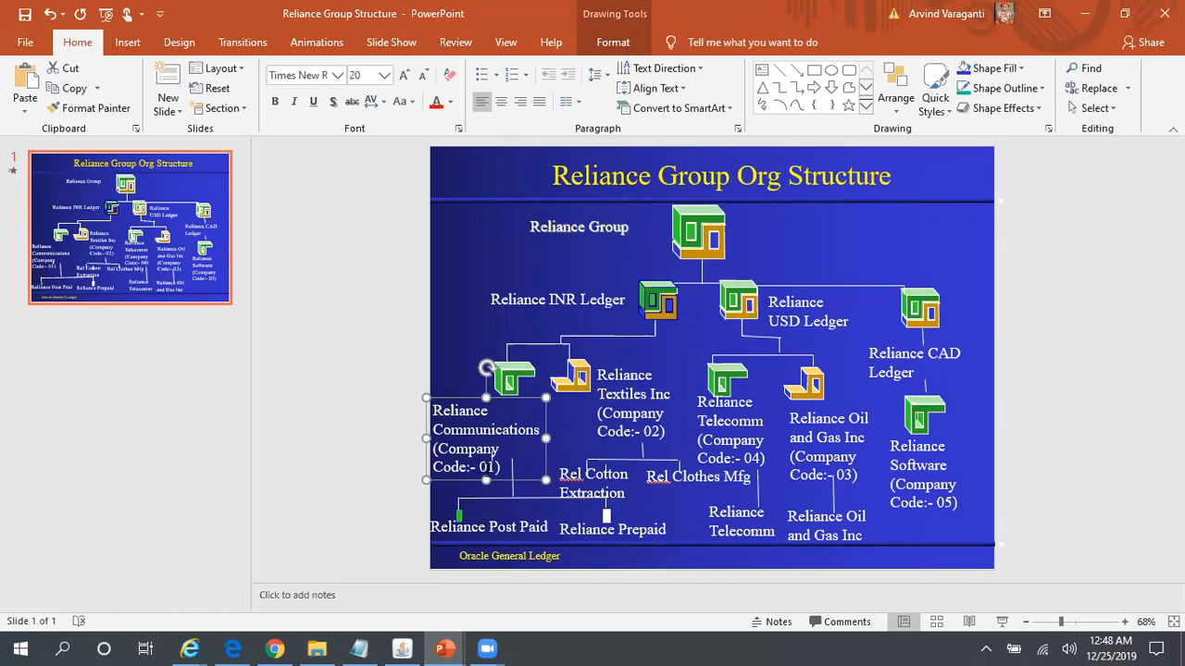
Switch the Oracle Applications responsibility to Cash Management Superuser, Reliance Postpaid INR, checking it against the org structure slide
click(402, 647)
click(148, 64)
text(ca%)
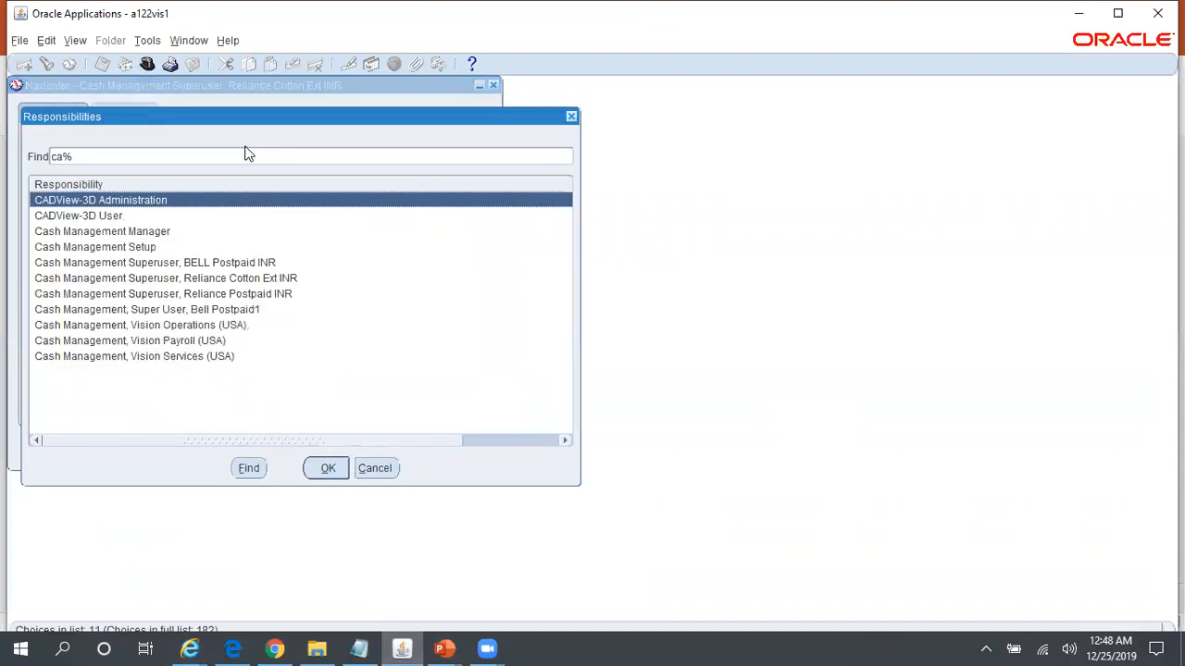
key(Down)
key(Down)
key(Down)
key(Down)
key(Down)
key(Down)
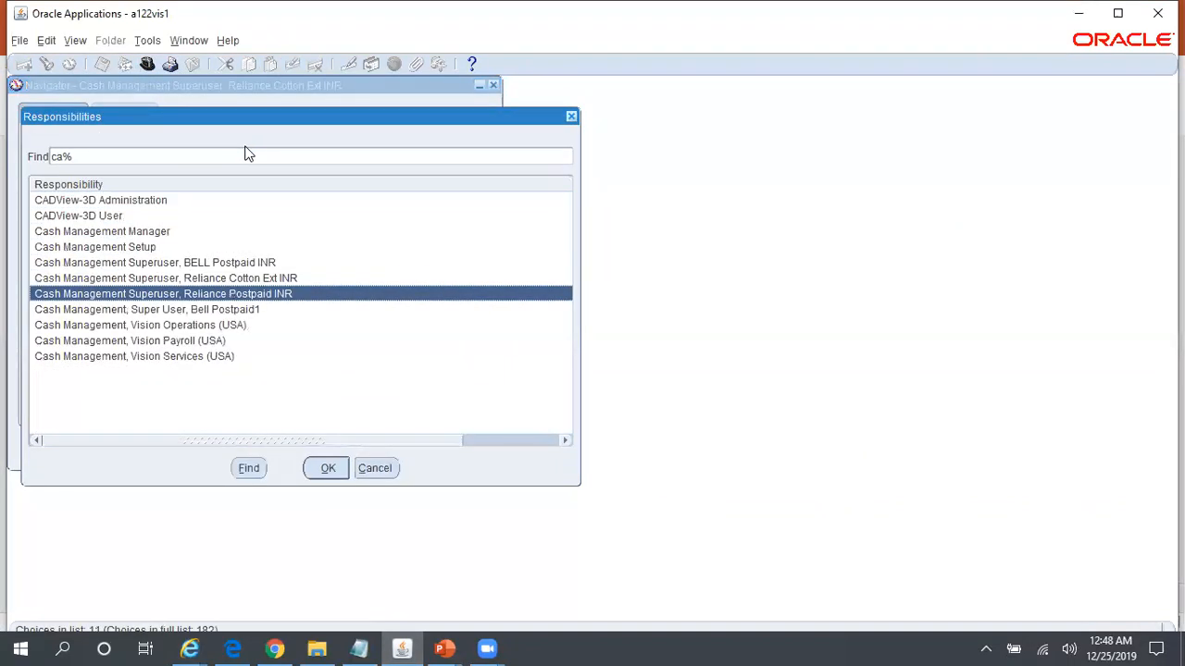
key(Return)
key(alt+Tab)
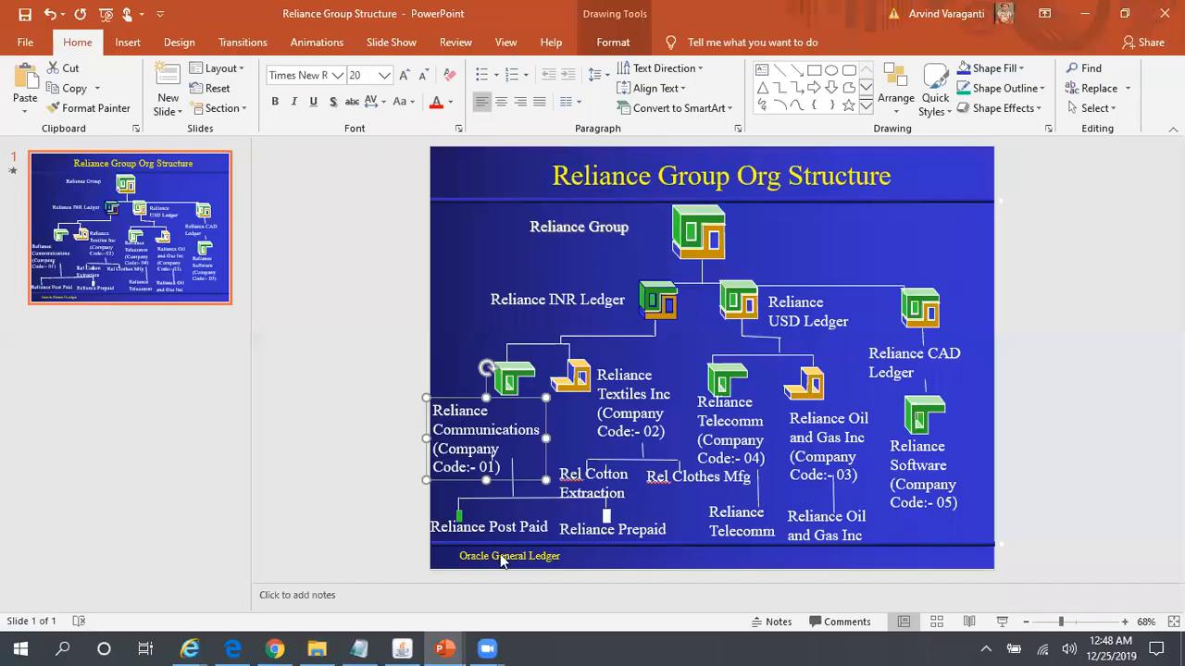
key(alt+Tab)
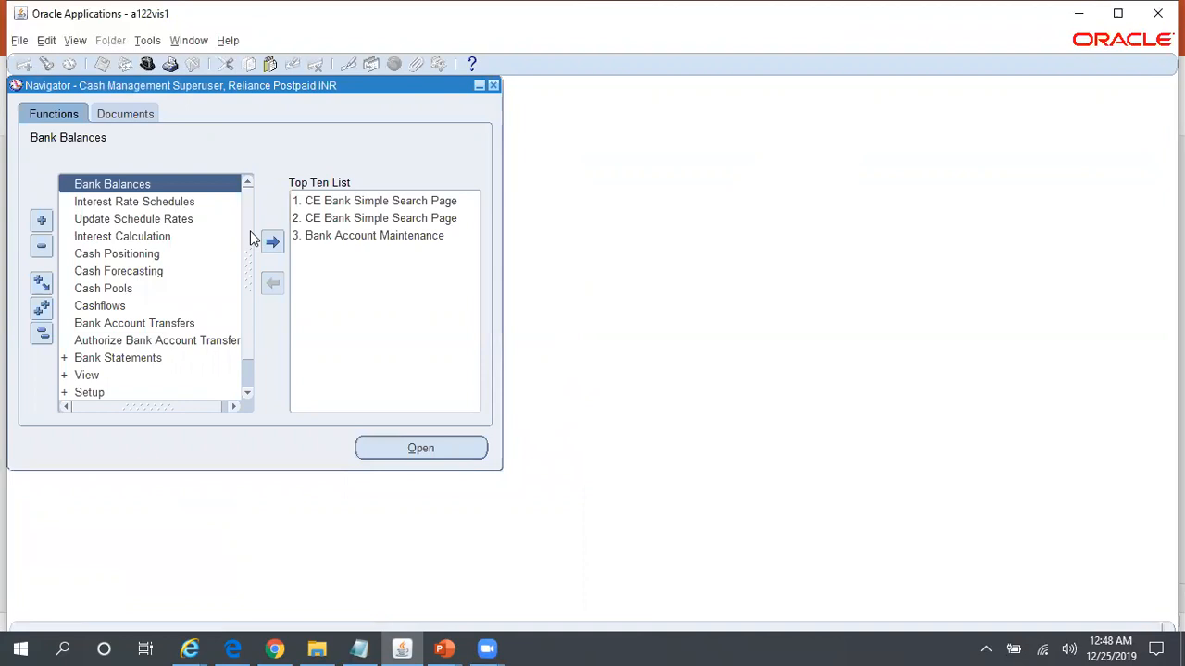
Open Bank Account Transfers for Reliance Postpaid INR and search for transfer number 605
double_click(173, 323)
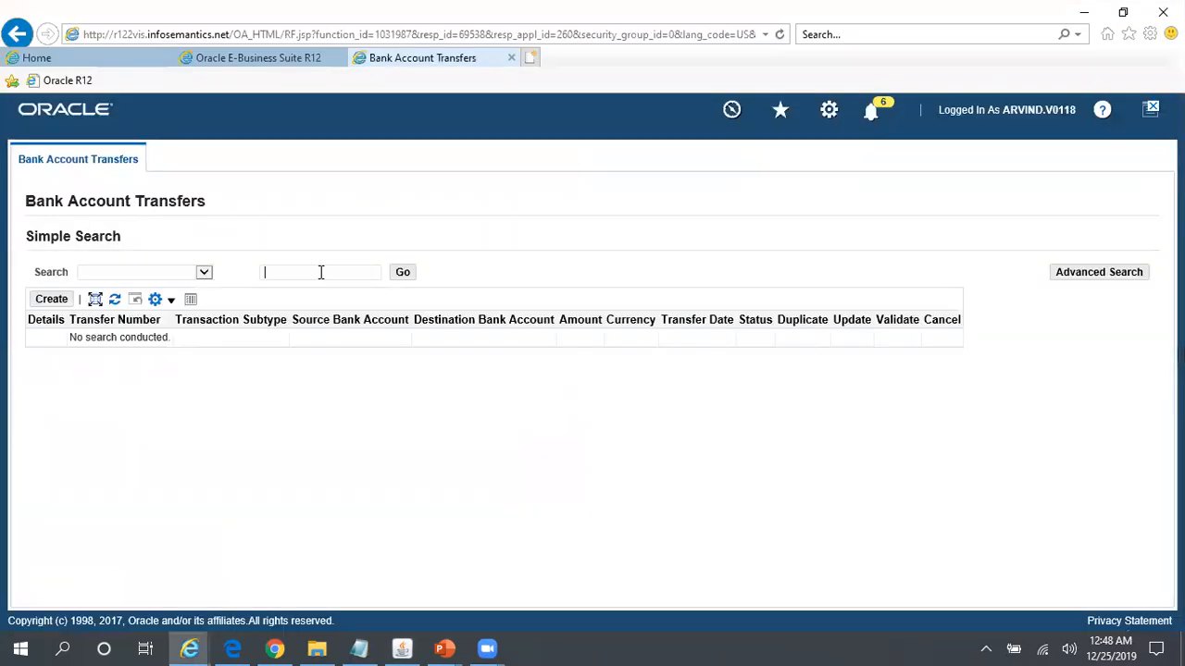
click(359, 648)
key(alt+Tab)
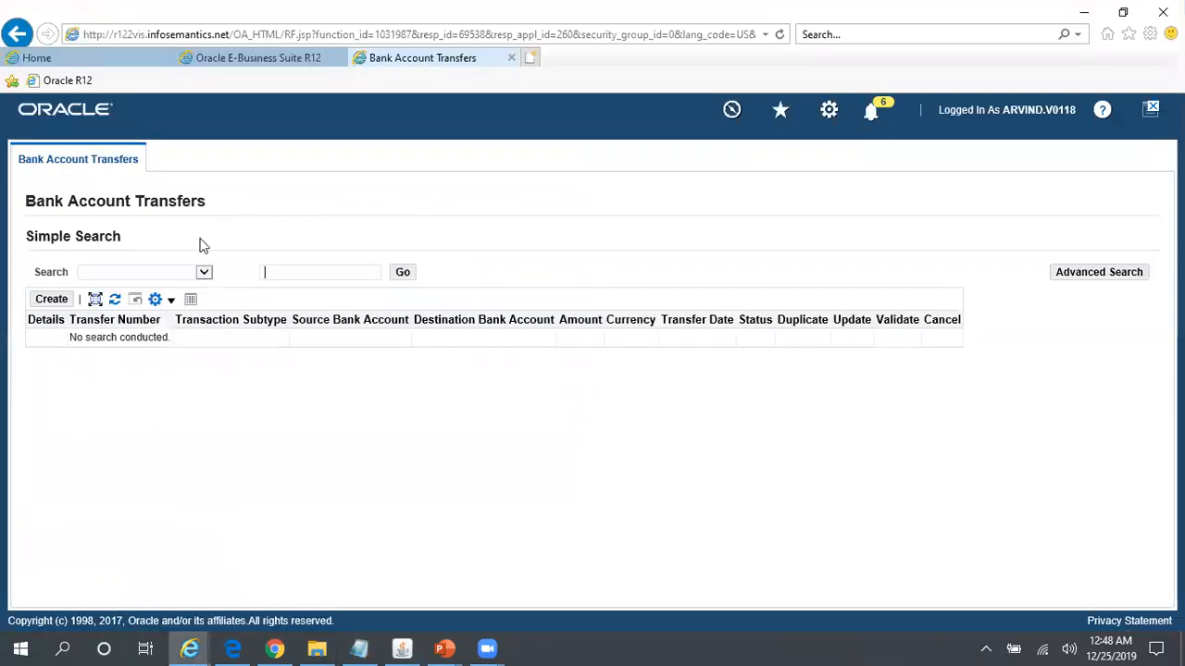
click(205, 273)
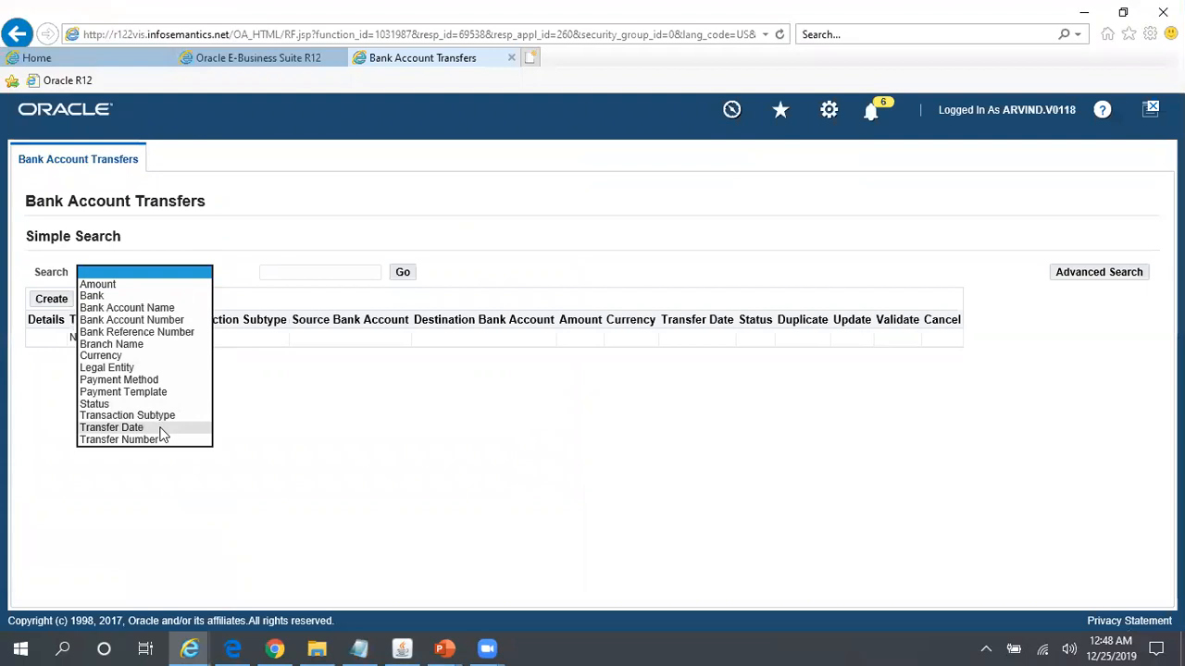
click(164, 439)
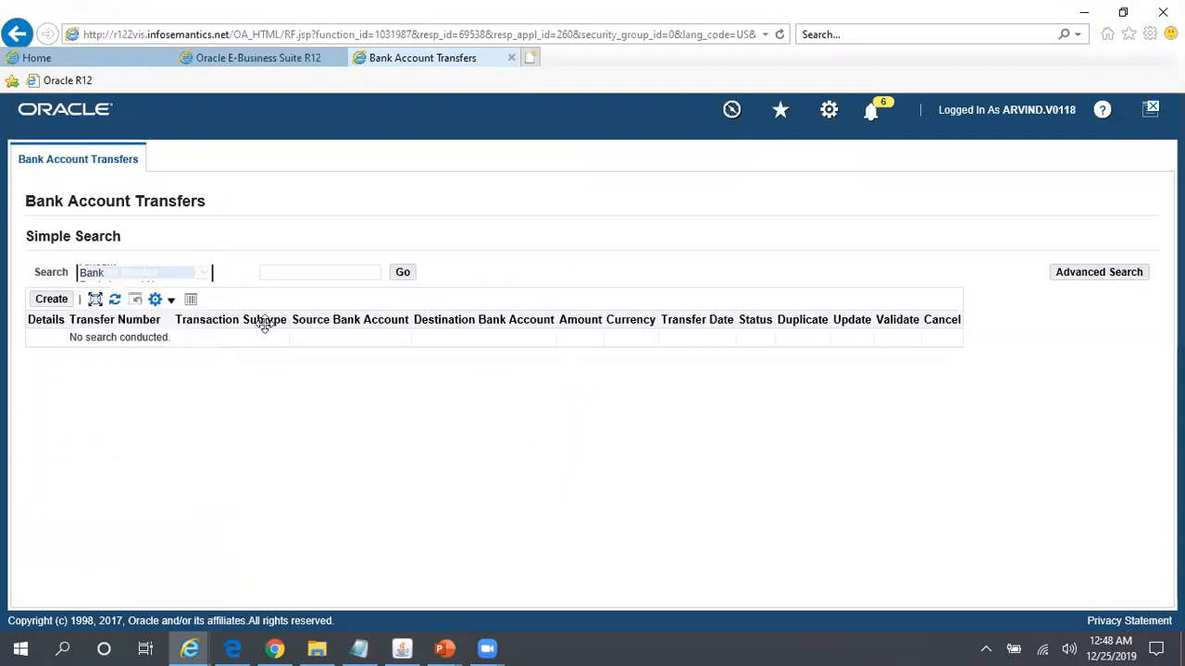
click(331, 275)
text(605)
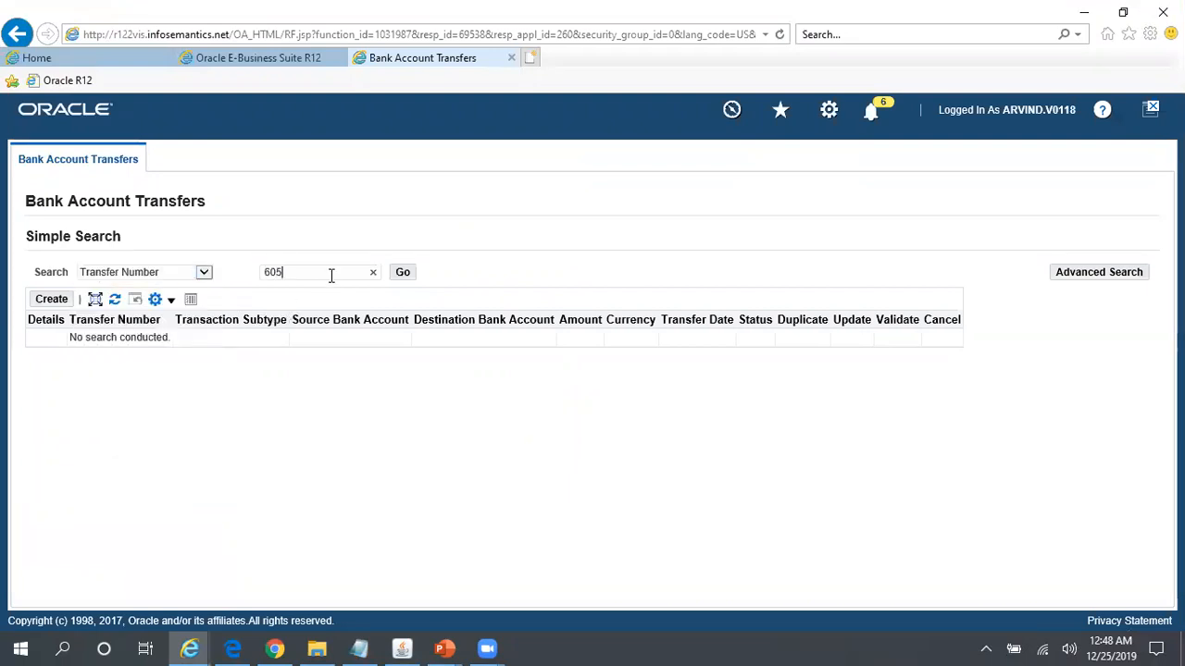
click(403, 277)
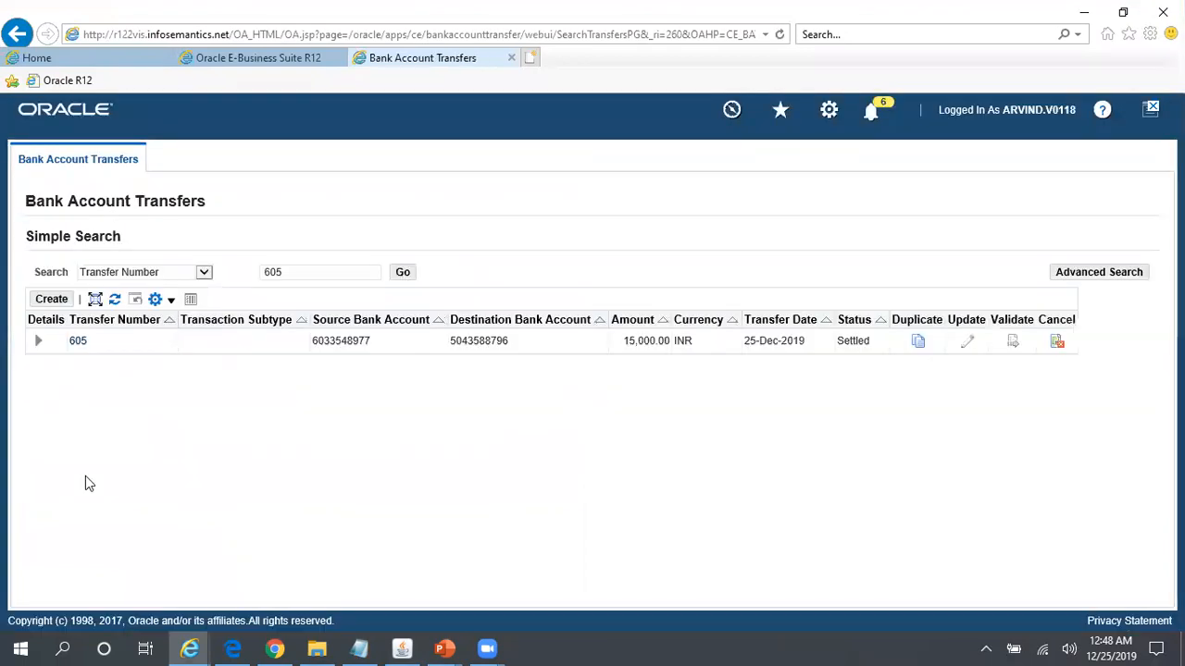
Open bank account transfer 605, view its cashflows, and review the details of outflow cashflow 325
click(82, 342)
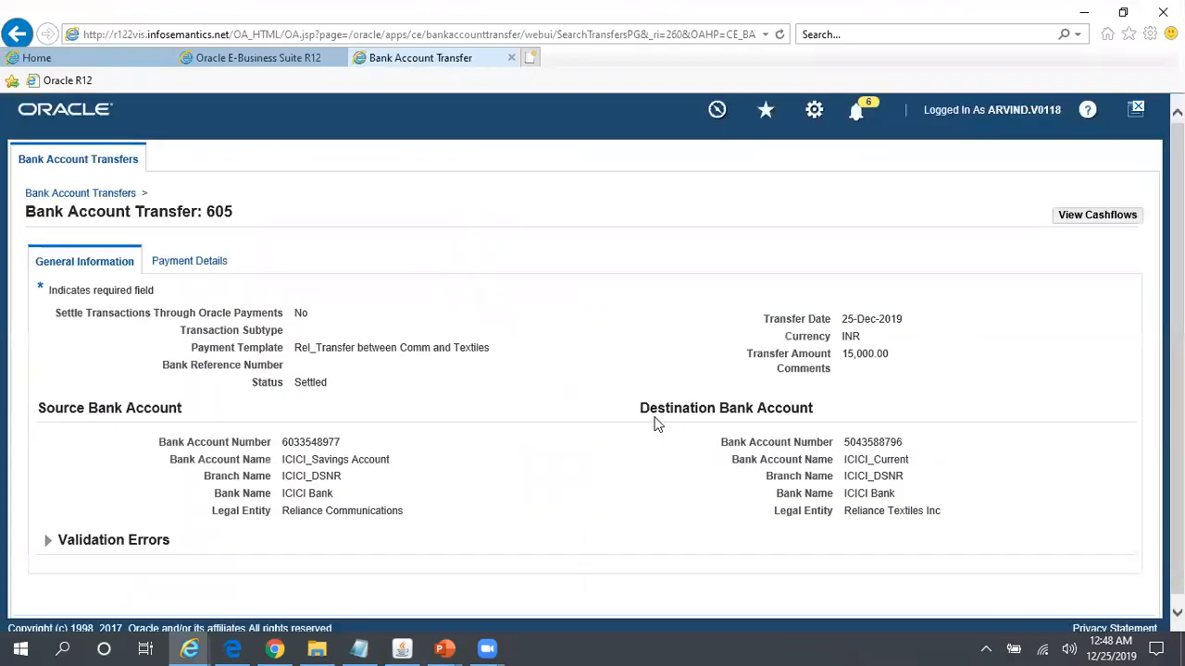
click(1118, 218)
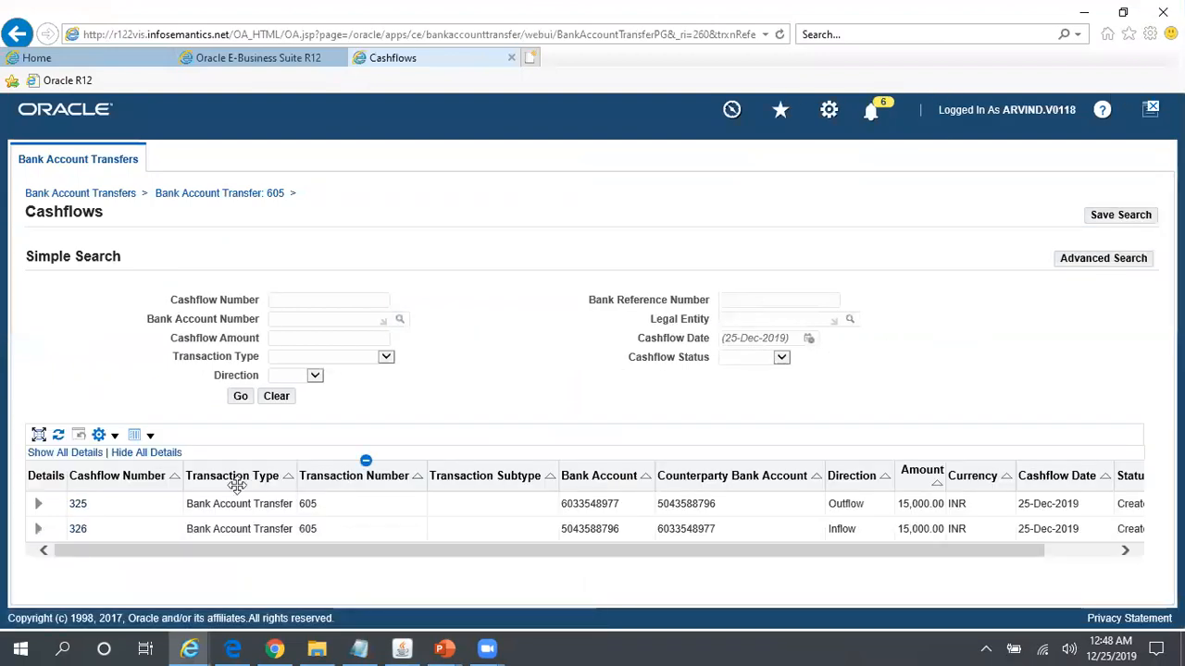
click(80, 507)
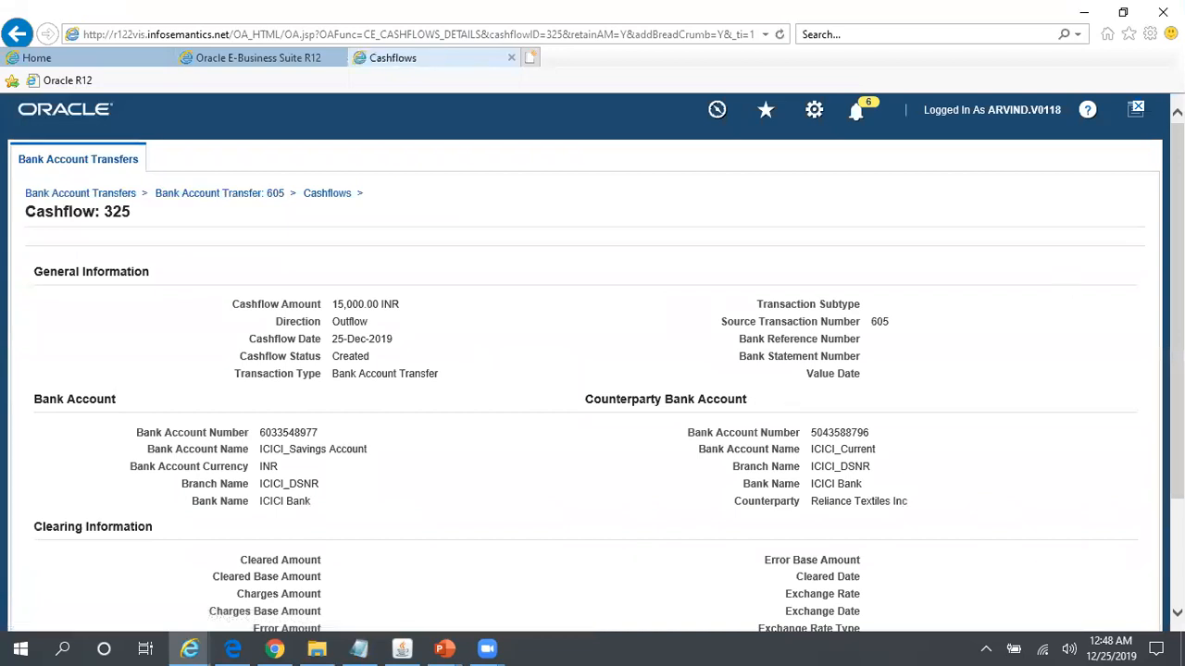
scroll(478, 478, down, 3)
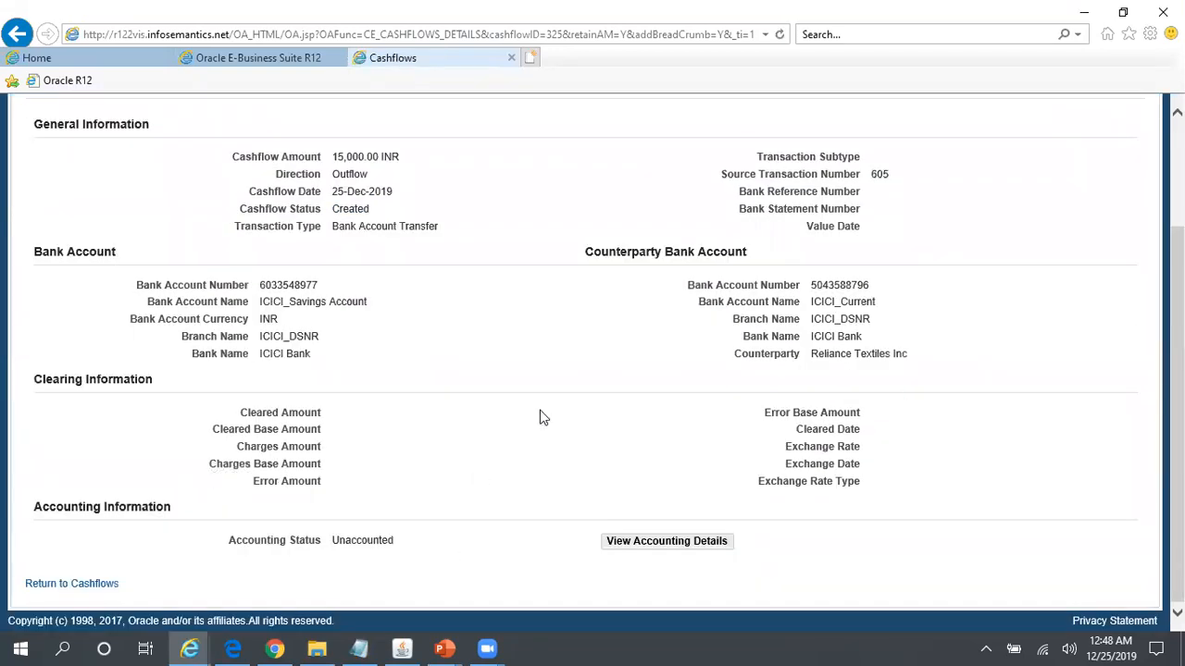
Check the accounting events and journal entries of cashflow 325, and return to the cashflows list
click(708, 546)
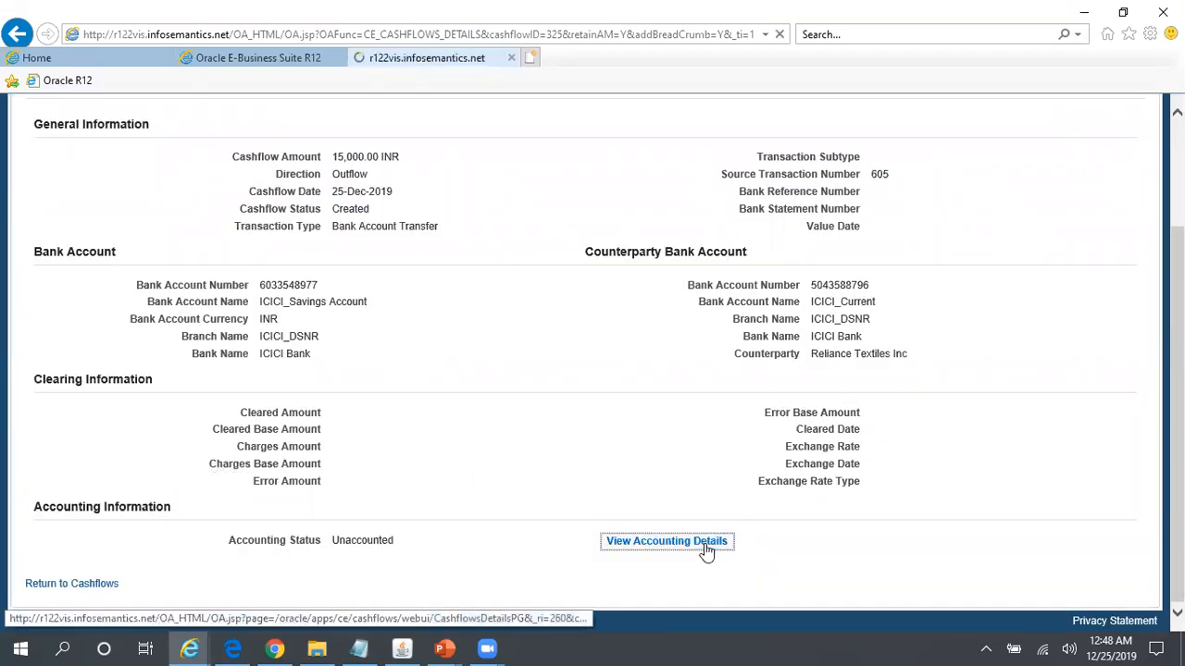
click(176, 245)
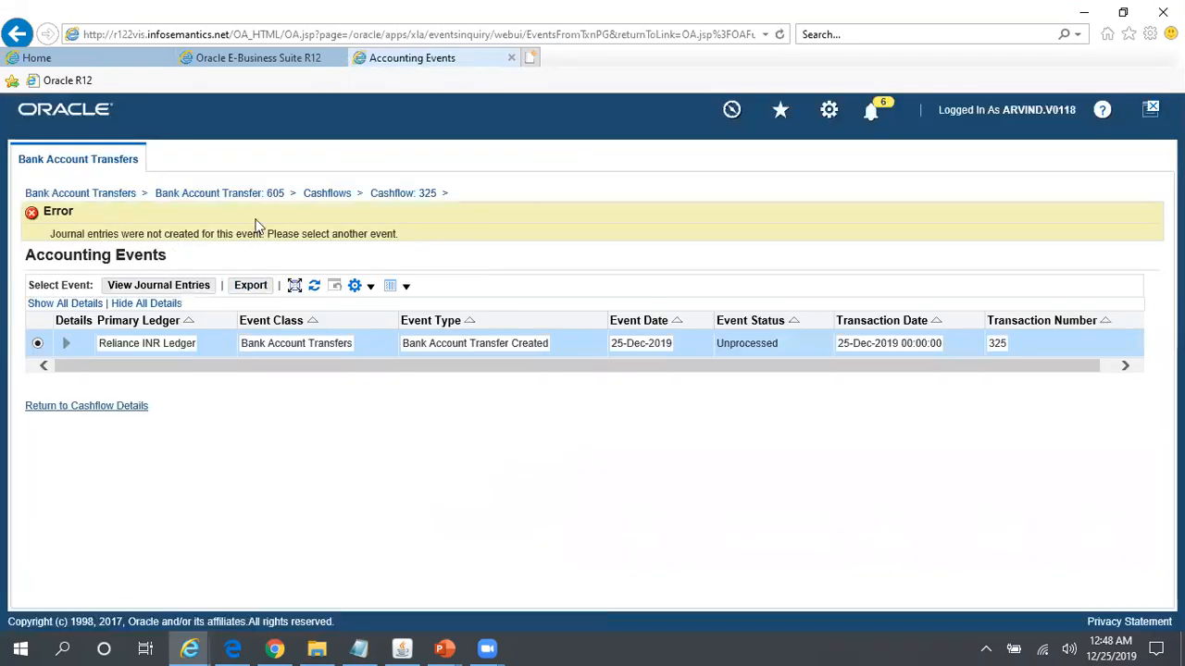
click(124, 409)
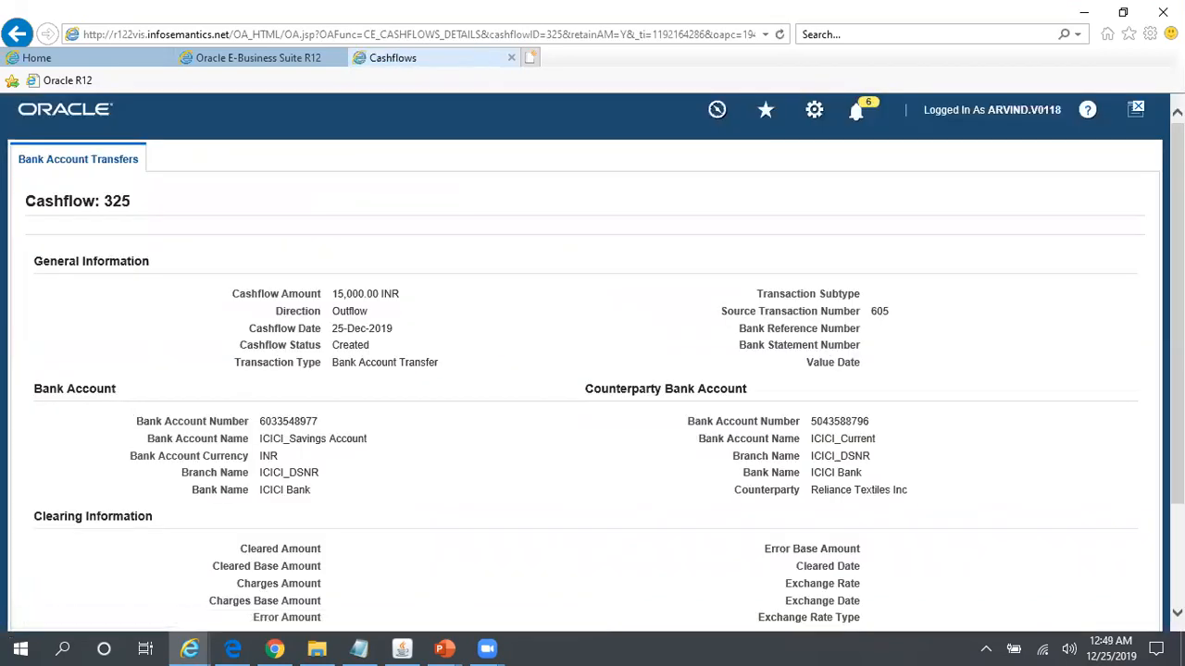
scroll(741, 476, down, 3)
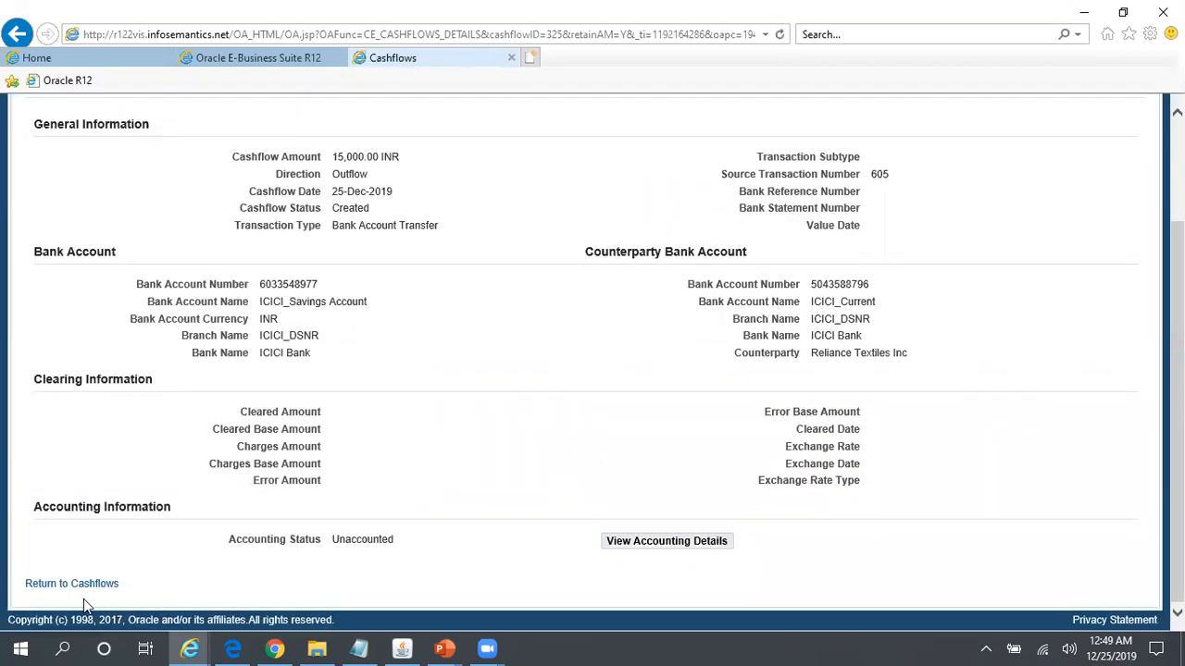
click(72, 583)
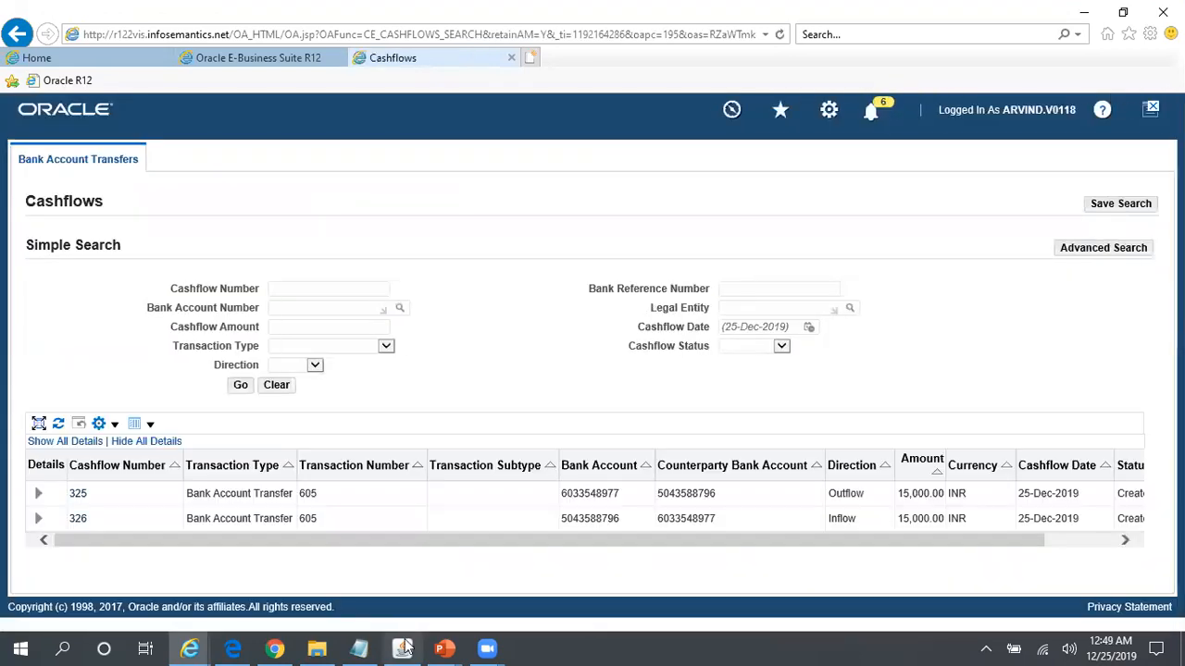
Switch to the Oracle Applications navigator and start a new Create Accounting request
click(403, 648)
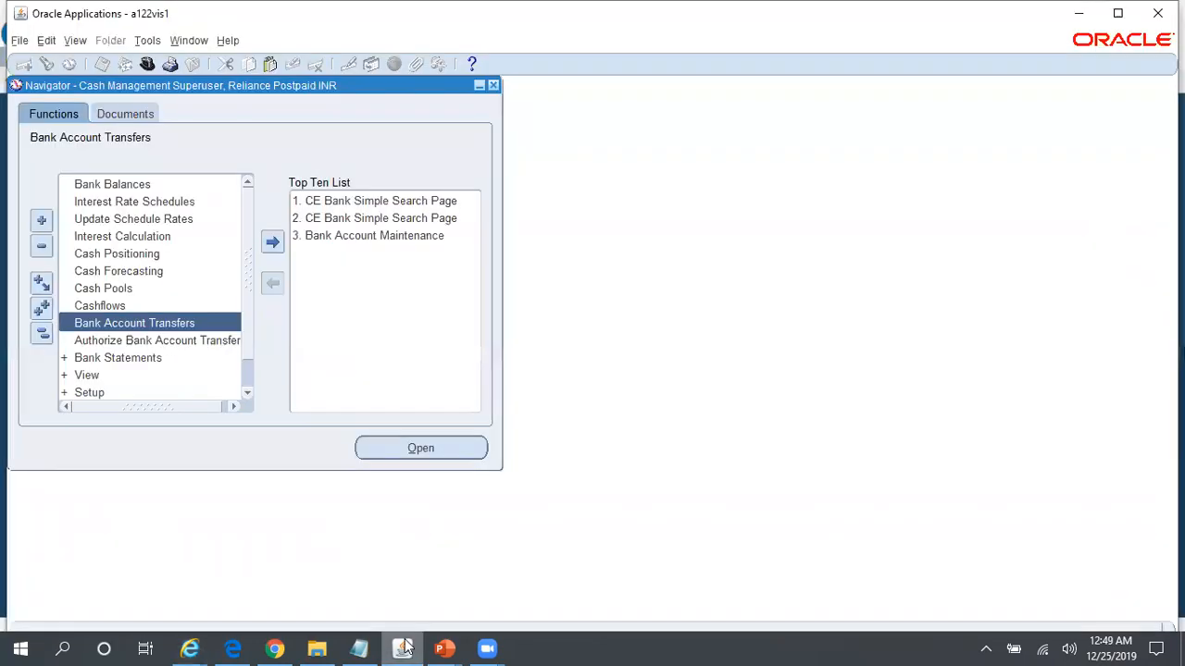
click(77, 46)
click(106, 260)
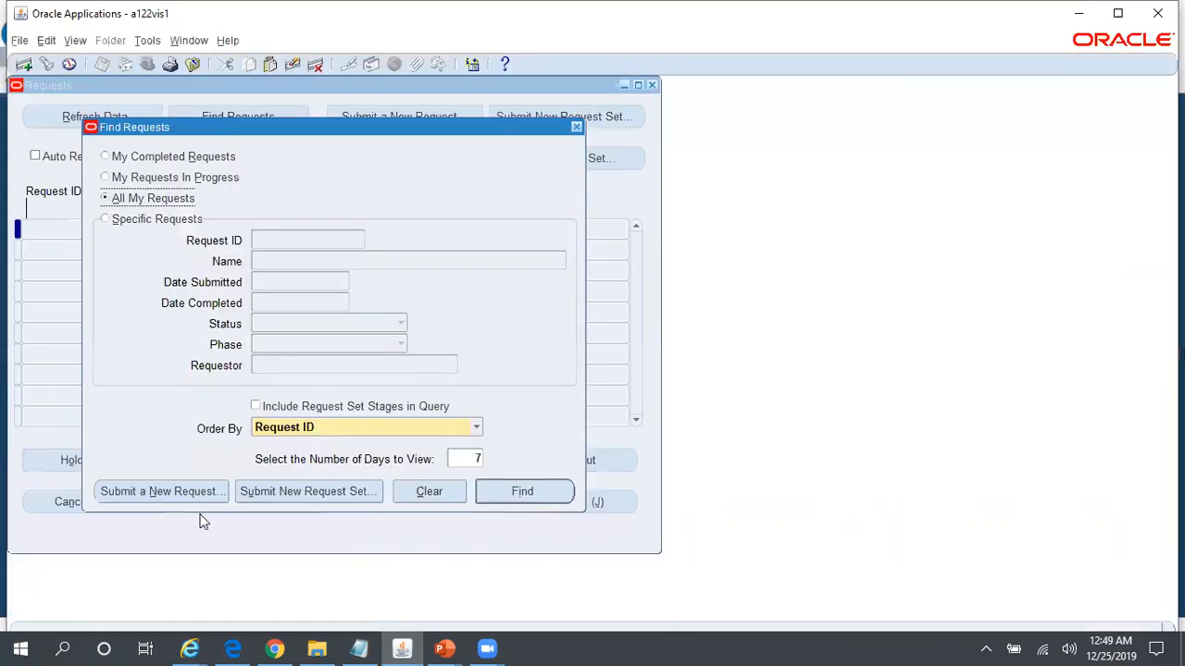
click(210, 496)
text(Cre)
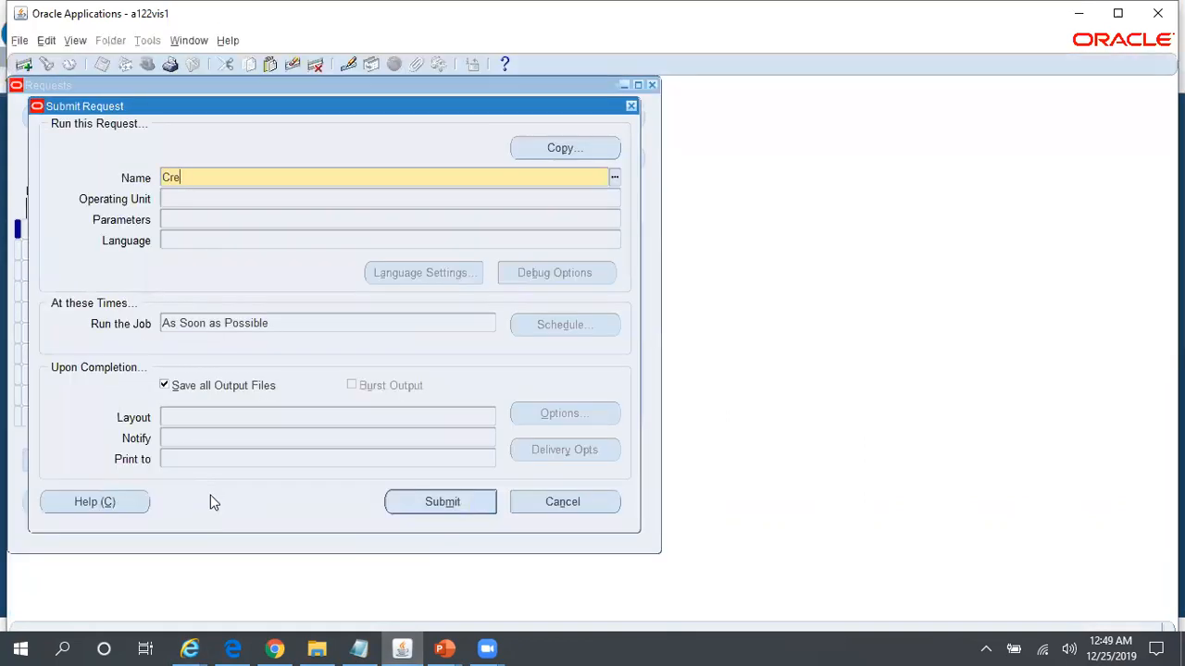
text(ate%Acc%)
key(Tab)
key(Return)
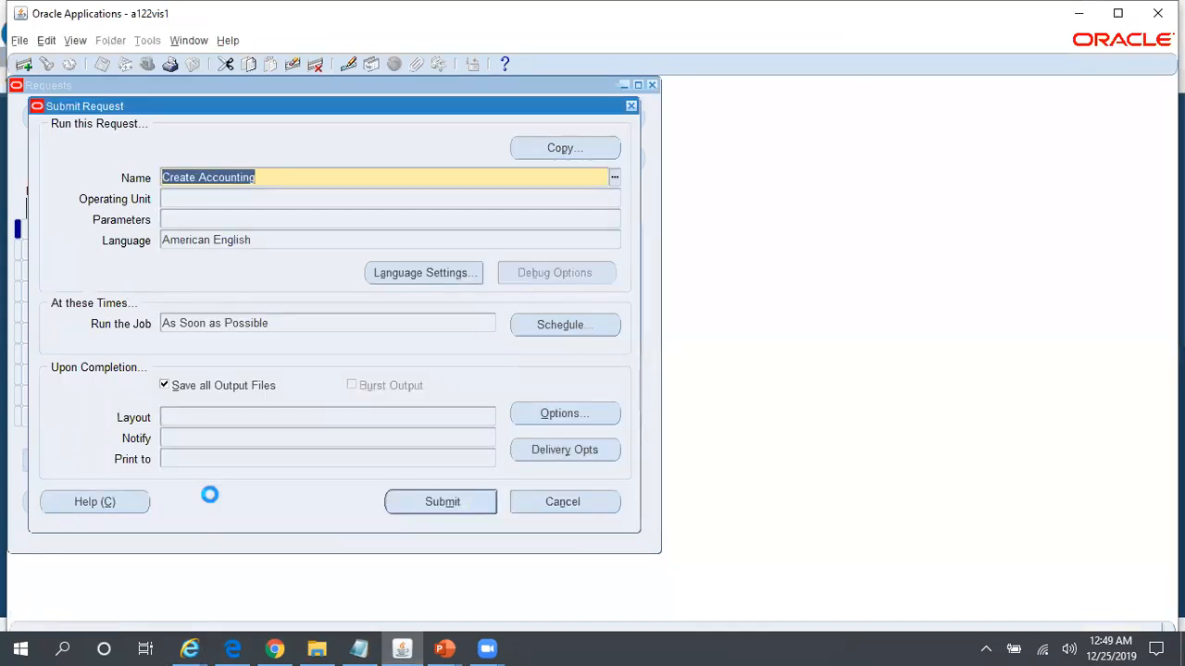
Set the Create Accounting ledger to Reliance INR Ledger and the end date to 31-DEC-2019
text(rel%INR%)
key(Tab)
key(Tab)
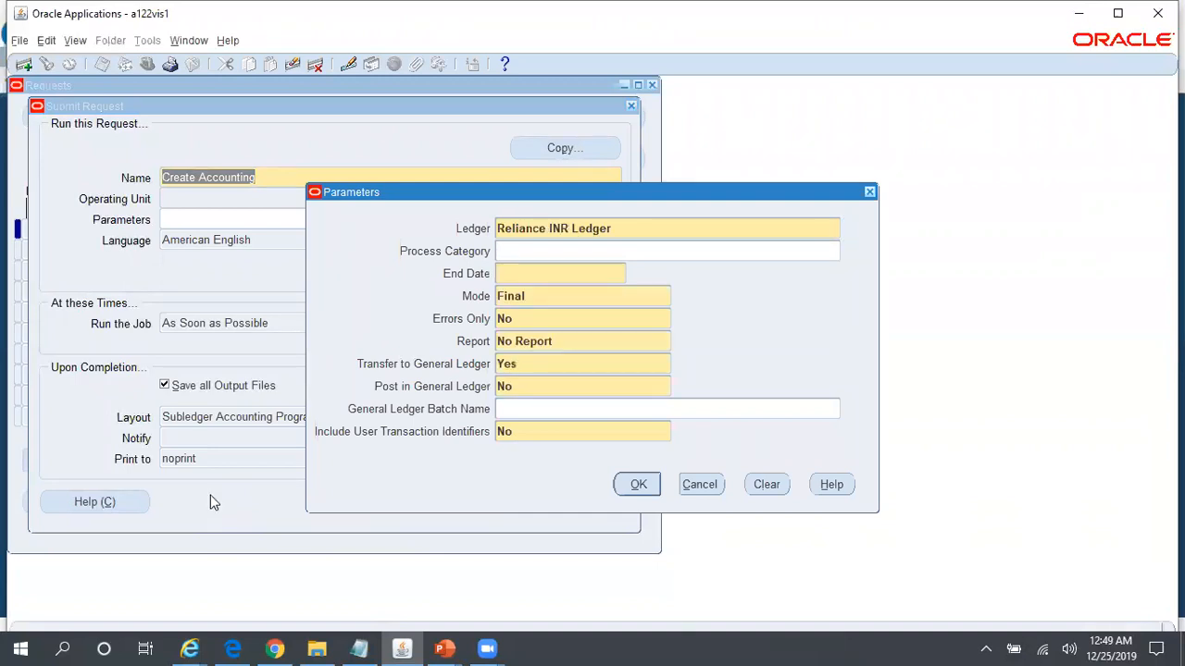
text(31-dec-2019)
key(Tab)
key(Tab)
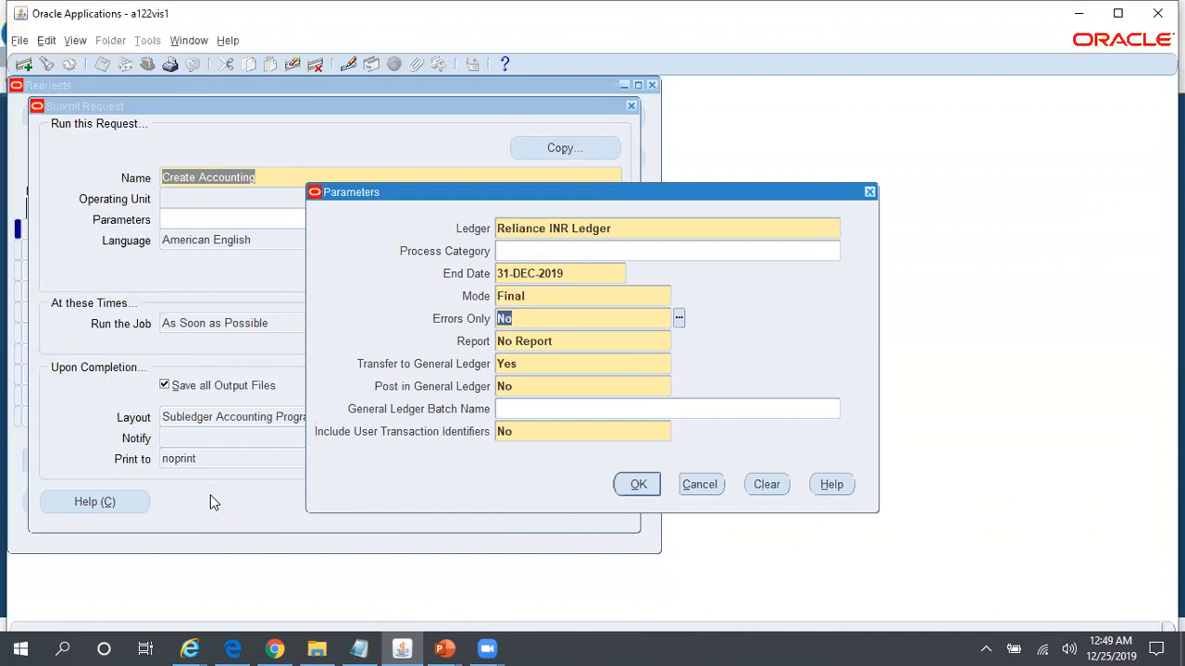
Set the accounting report to Detail and submit the Create Accounting request, declining to submit another
key(Tab)
text(d)
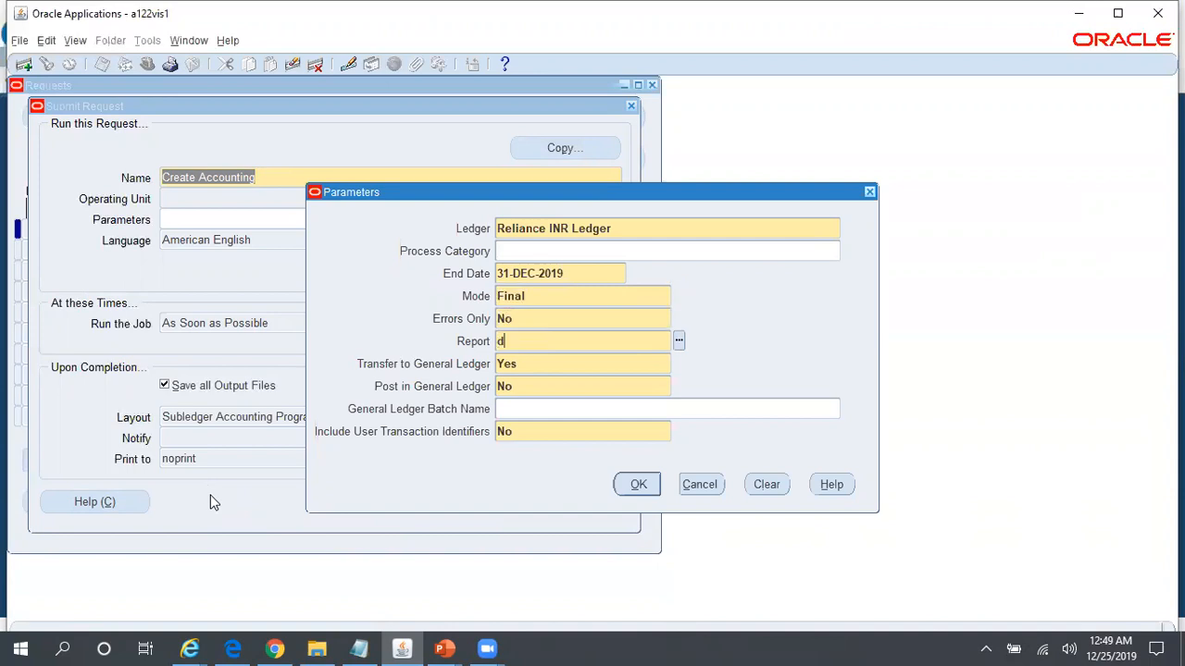
text(eta)
key(Tab)
key(Tab)
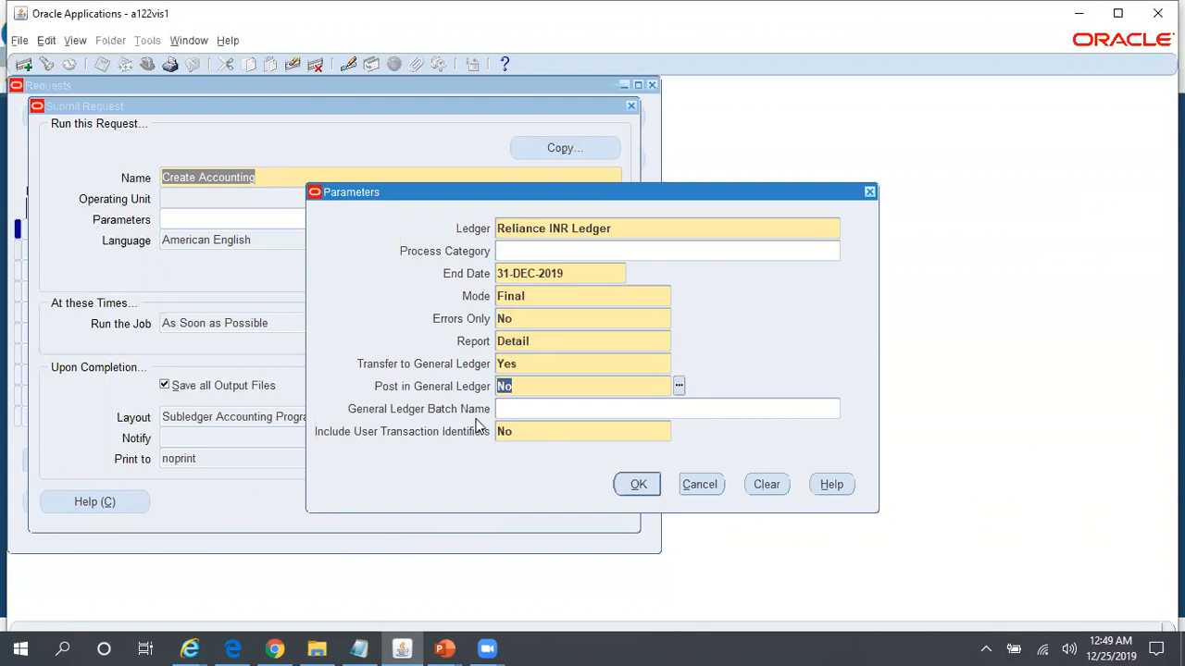
click(637, 484)
click(422, 505)
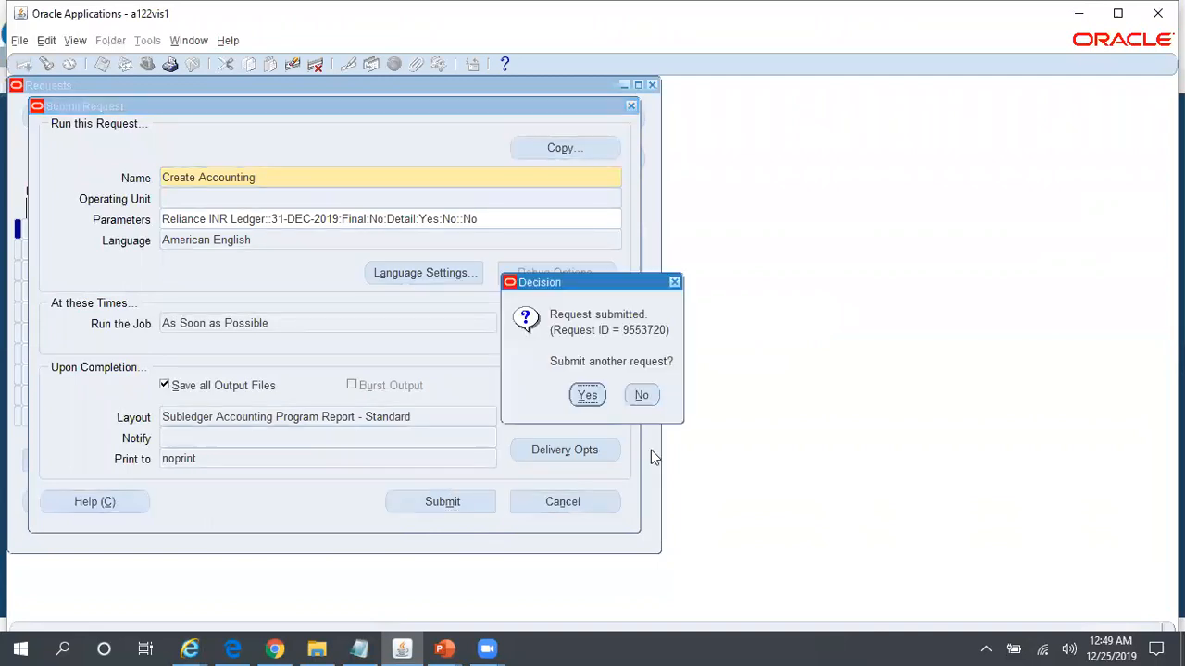
click(645, 396)
List all own requests and keep refreshing them to monitor the Create Accounting request until it finishes
click(532, 491)
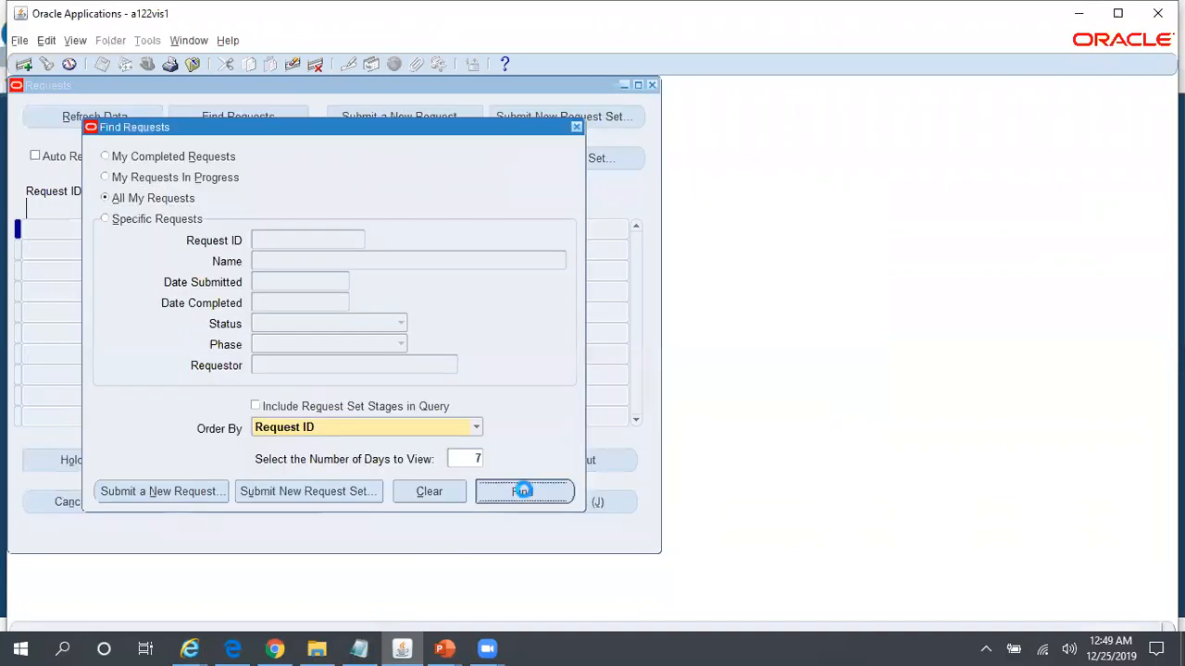
click(88, 116)
click(89, 117)
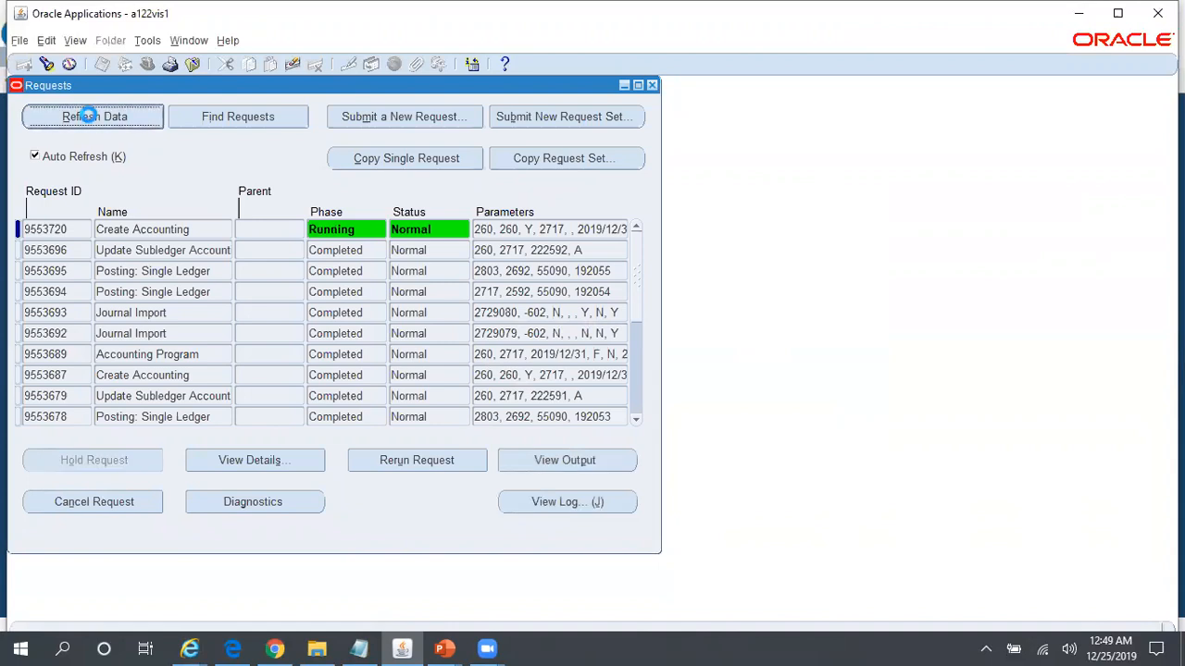
click(90, 118)
click(88, 116)
click(88, 115)
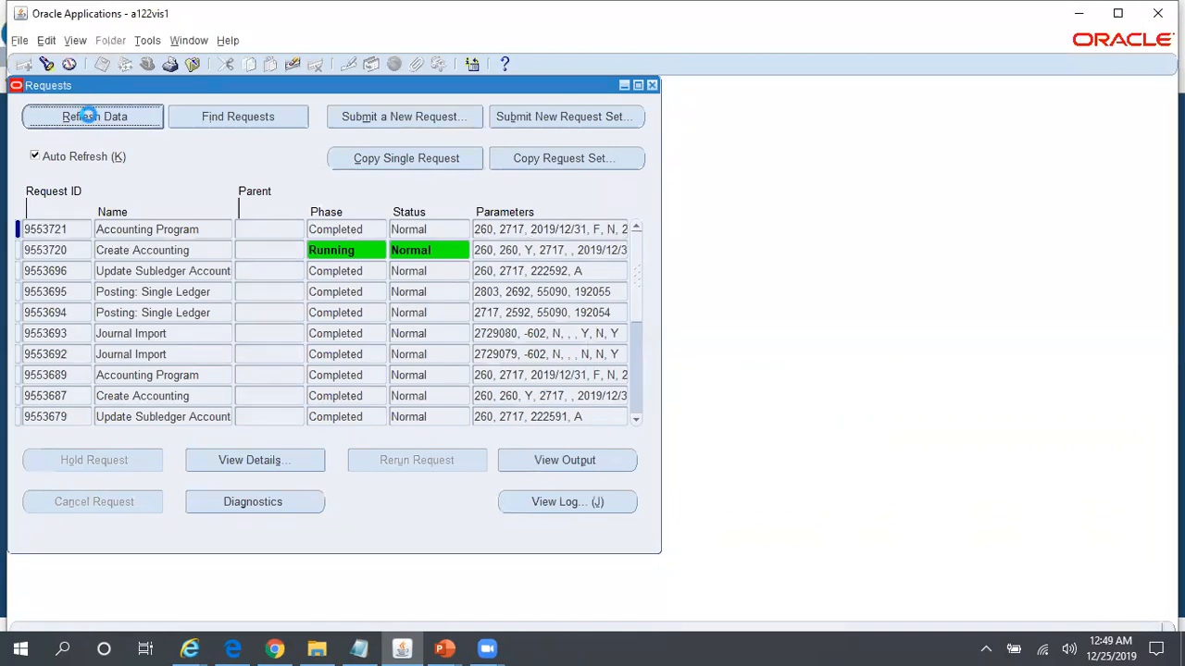
click(89, 117)
click(88, 118)
click(89, 117)
click(89, 118)
click(89, 118)
click(88, 115)
click(89, 117)
click(89, 117)
drag(215, 92, 512, 118)
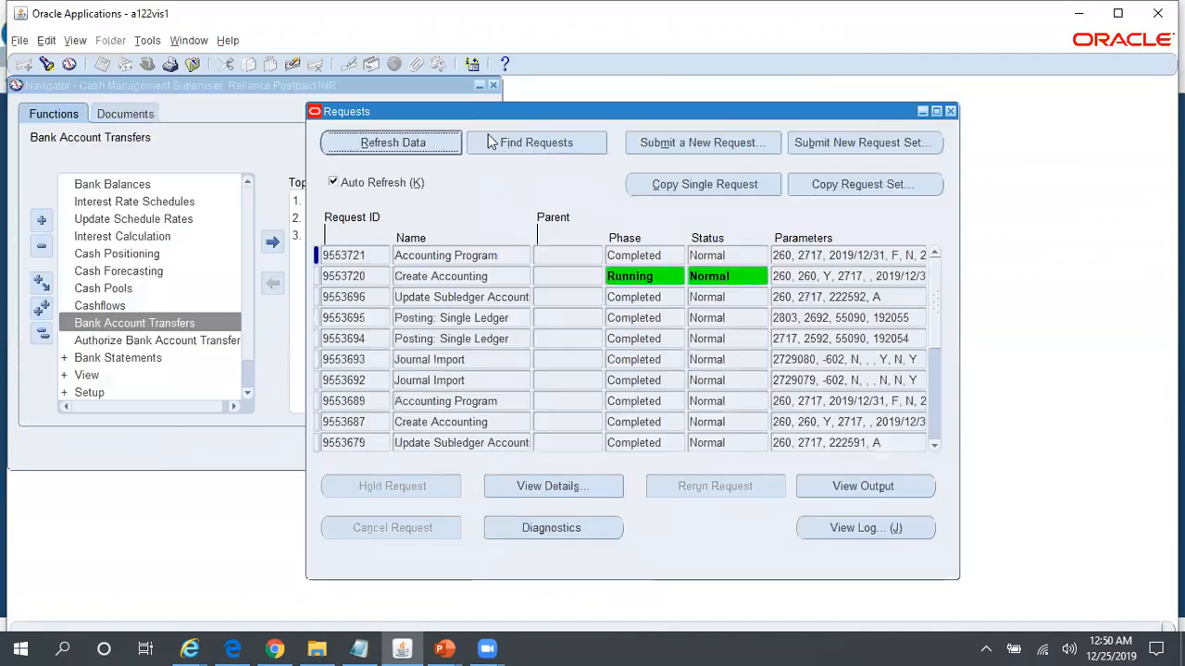
click(393, 144)
click(401, 145)
click(401, 144)
click(401, 144)
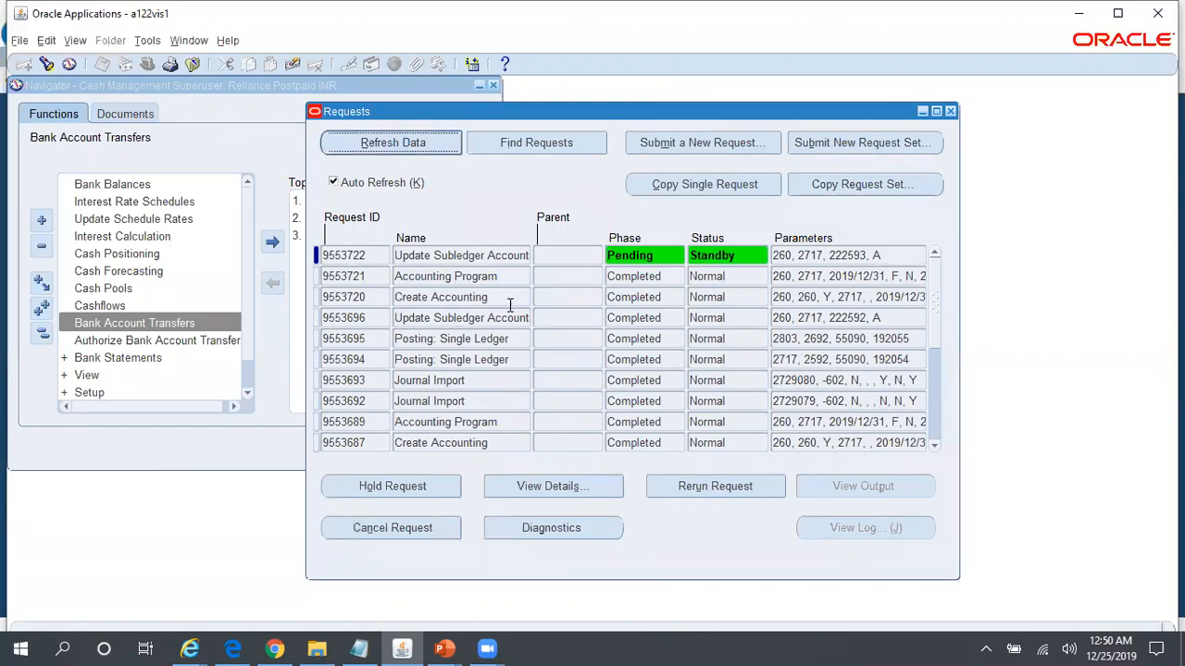
click(419, 140)
Switch to the Cashflows page in Internet Explorer and try to rerun the cashflow search without criteria
mouse_move(191, 648)
click(472, 578)
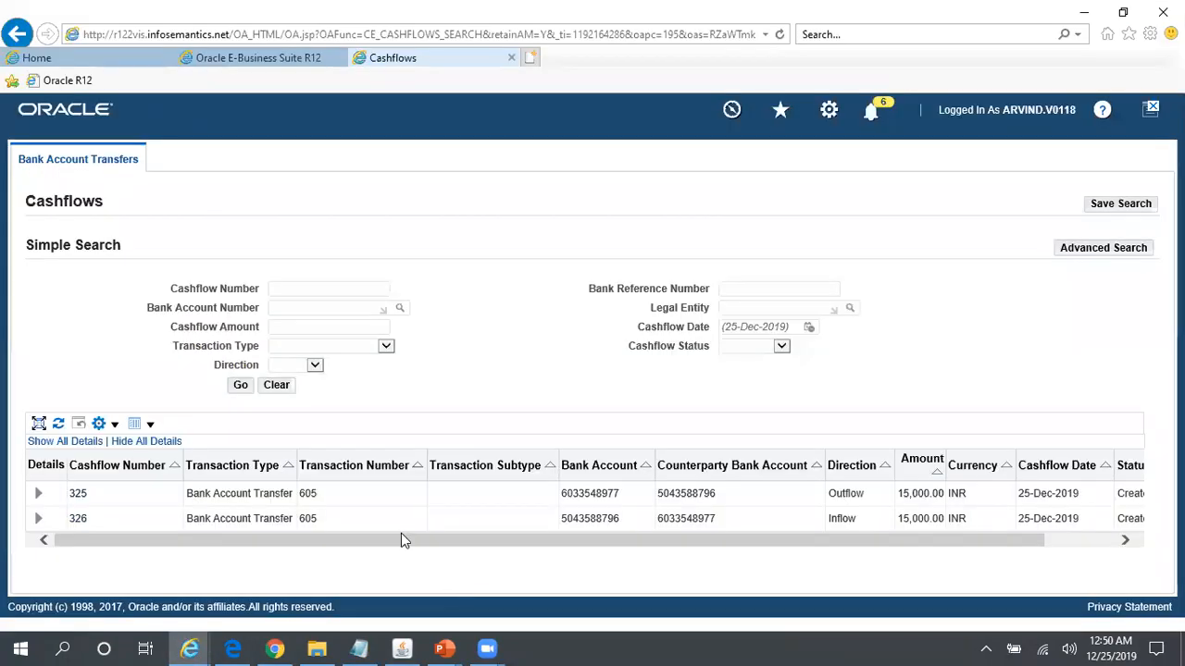
click(239, 384)
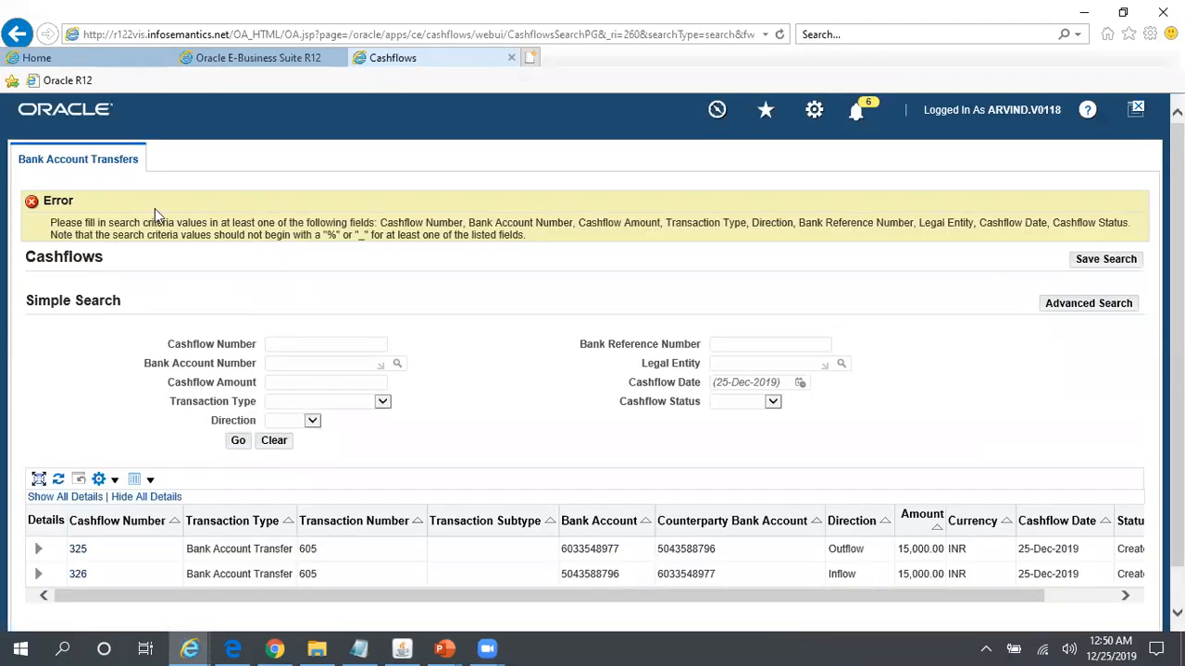
Return to the Bank Account Transfers page and search again by transfer number 605
click(120, 167)
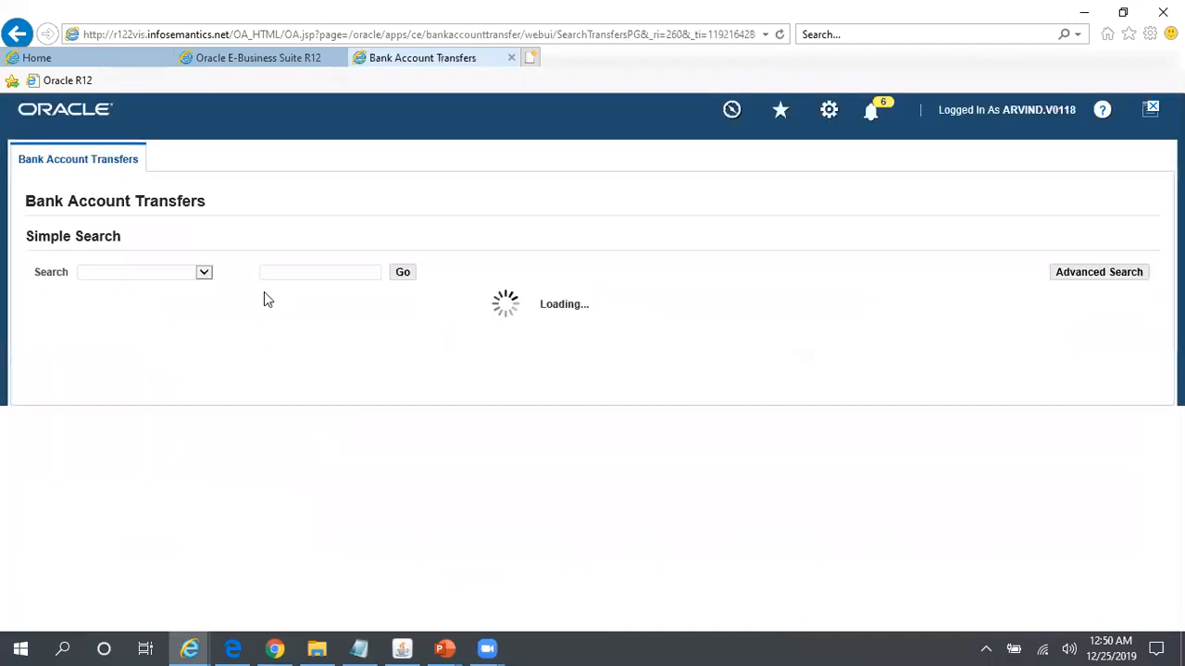
click(316, 273)
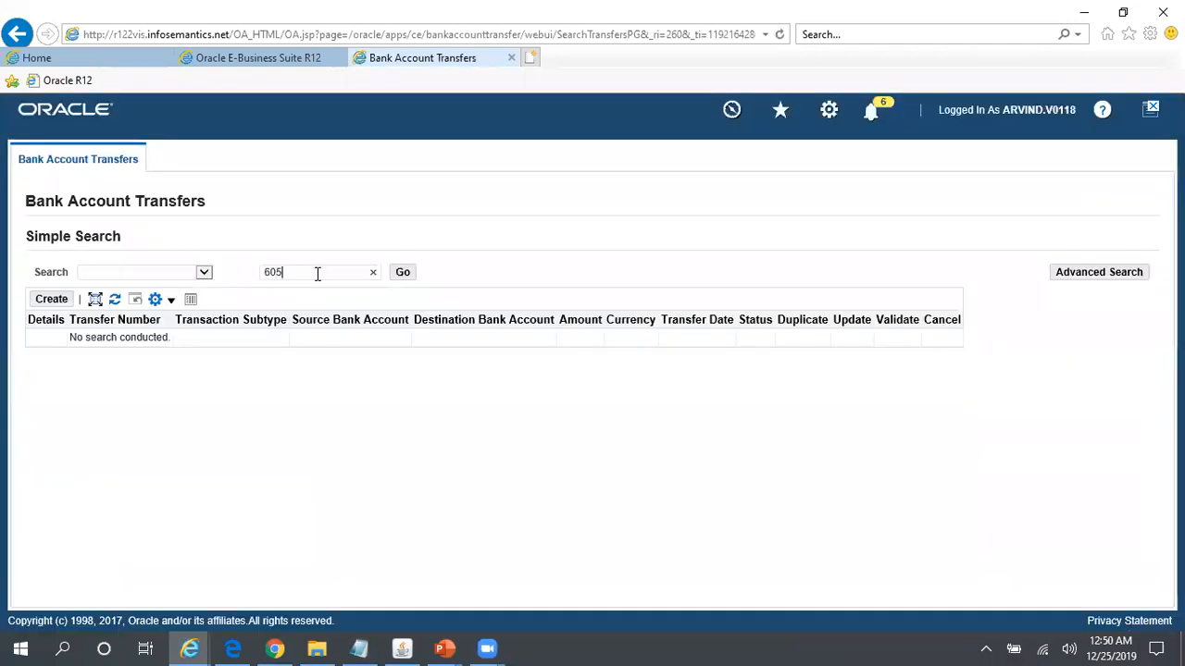
click(204, 272)
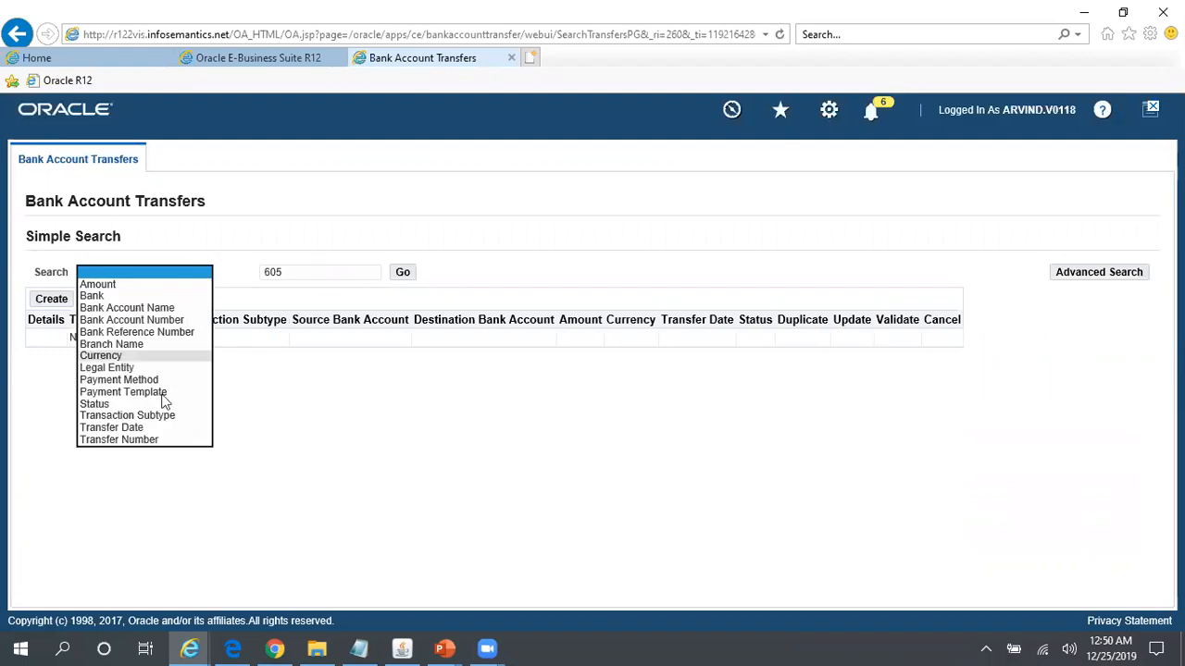
click(152, 442)
click(402, 272)
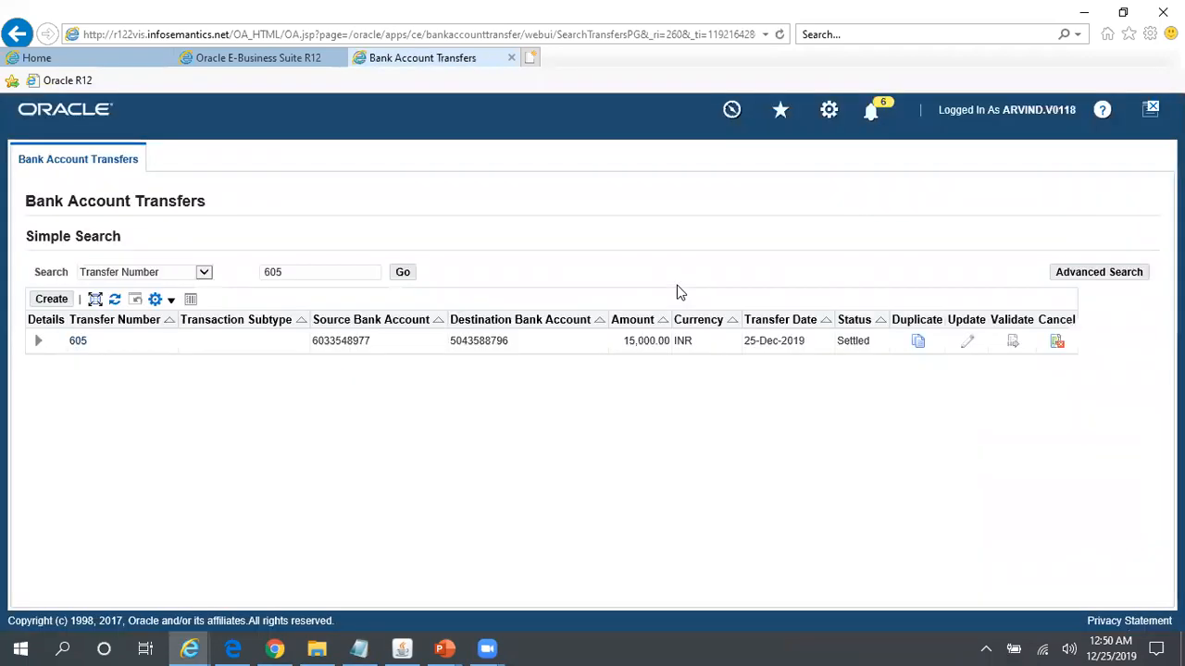
Open the accounting details of outflow cashflow 325 for transfer 605 and try to view its journal entries
click(78, 341)
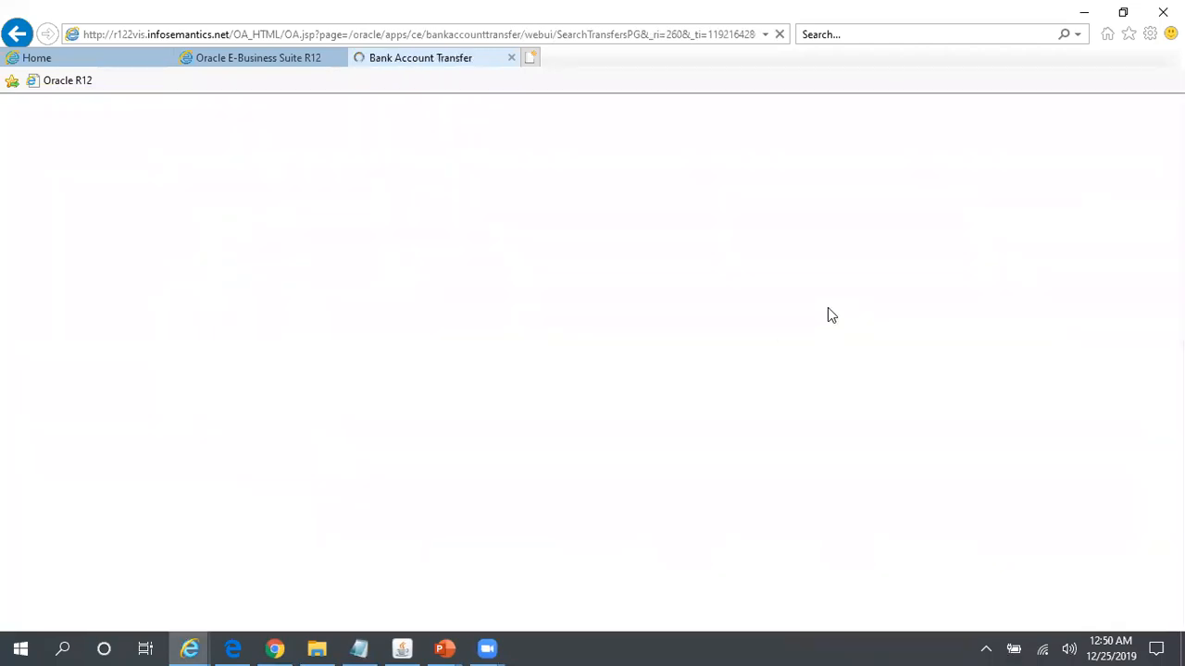
click(1102, 217)
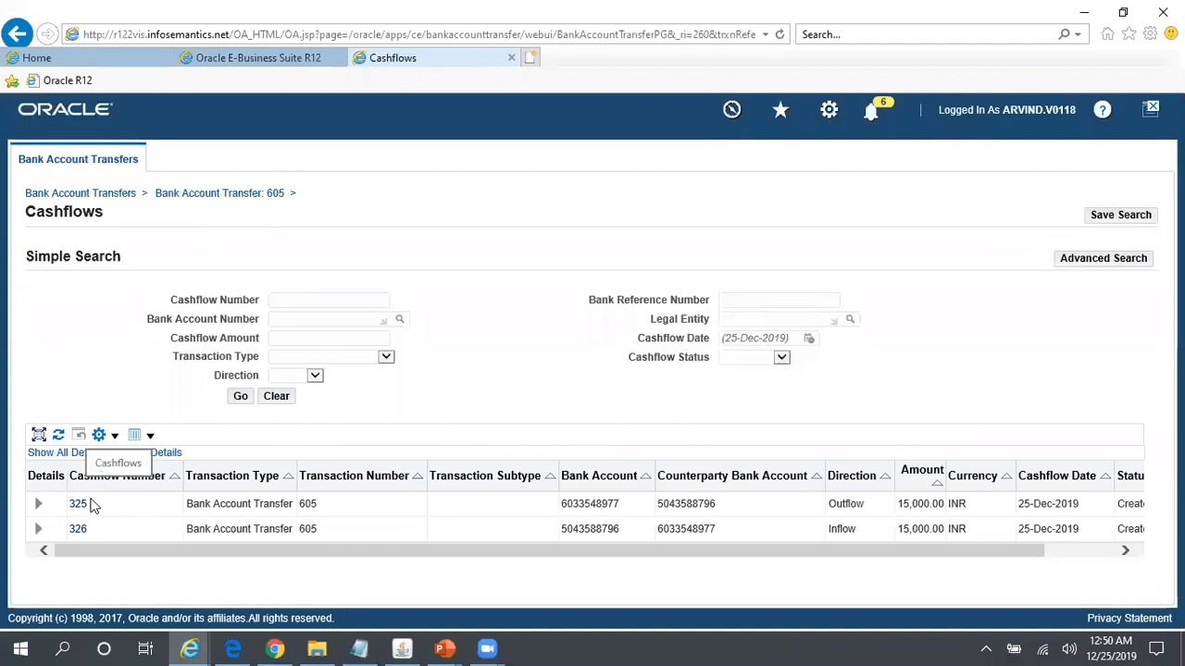
click(78, 505)
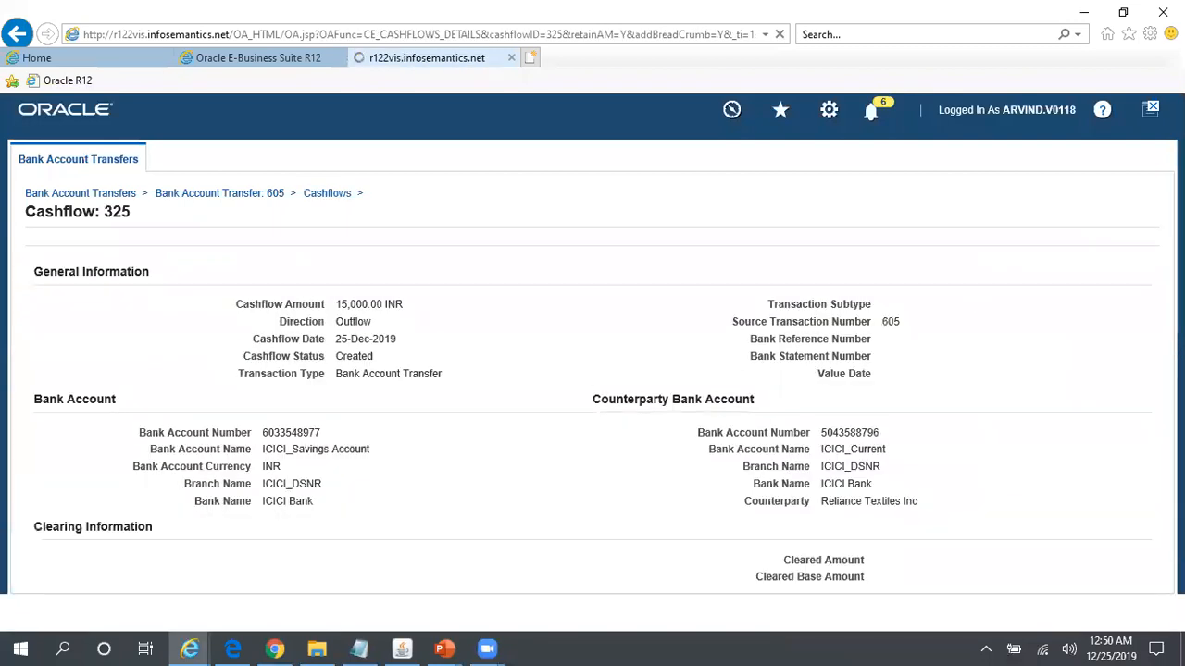
scroll(592, 371, down, 3)
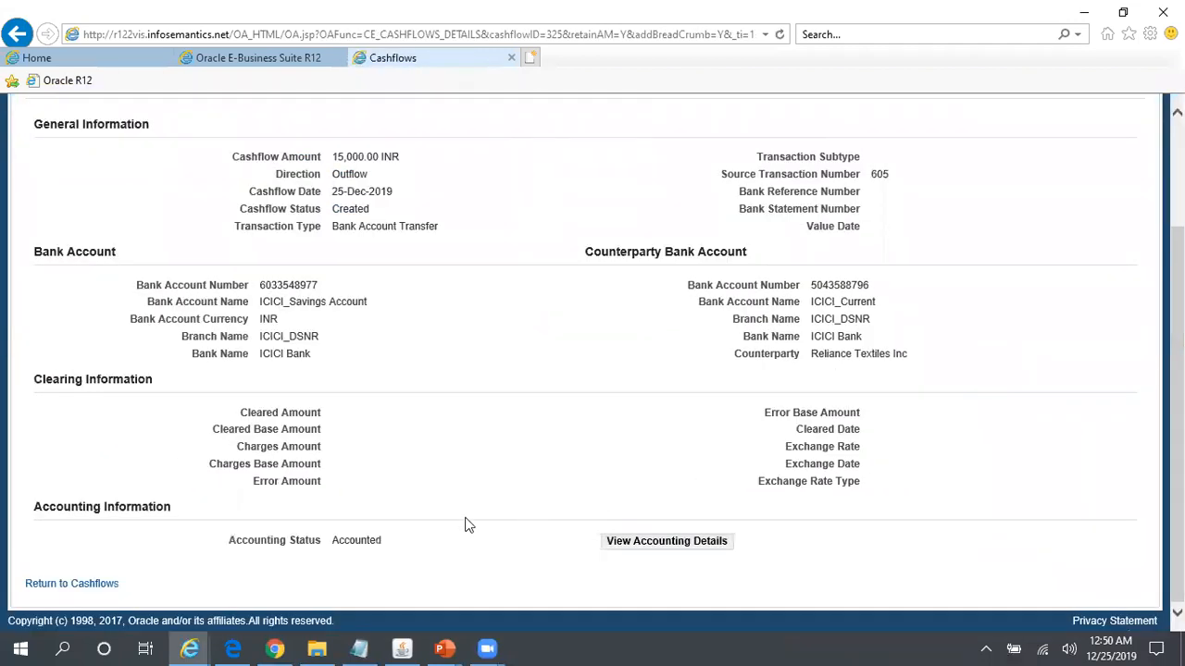
click(703, 545)
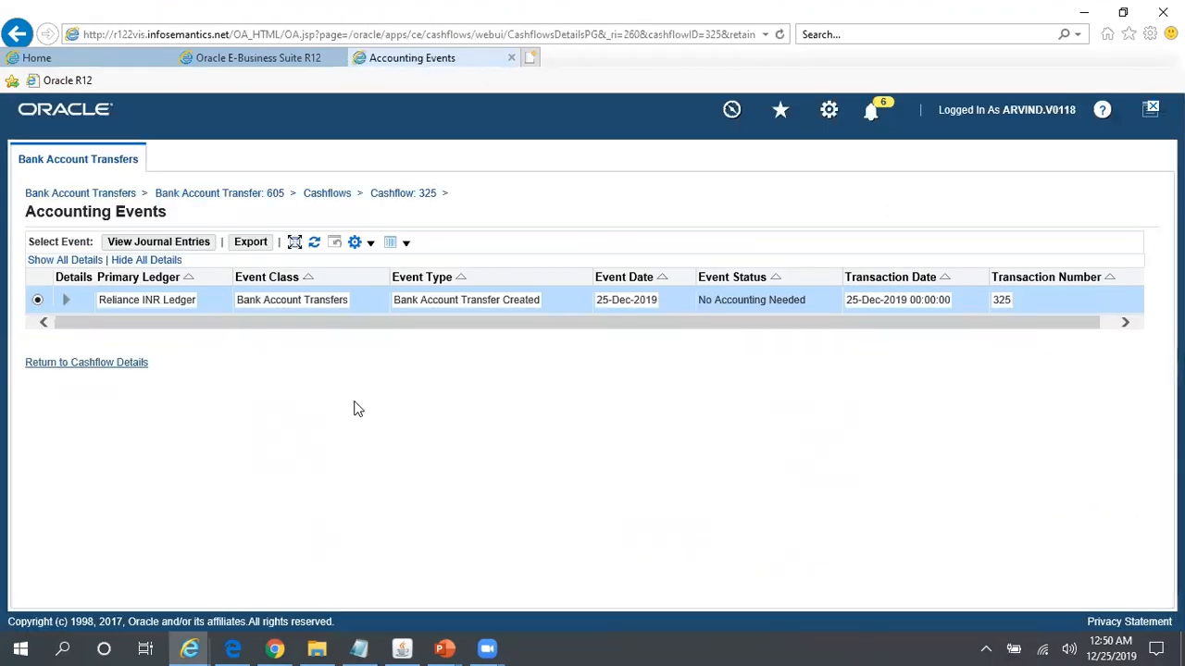
click(192, 244)
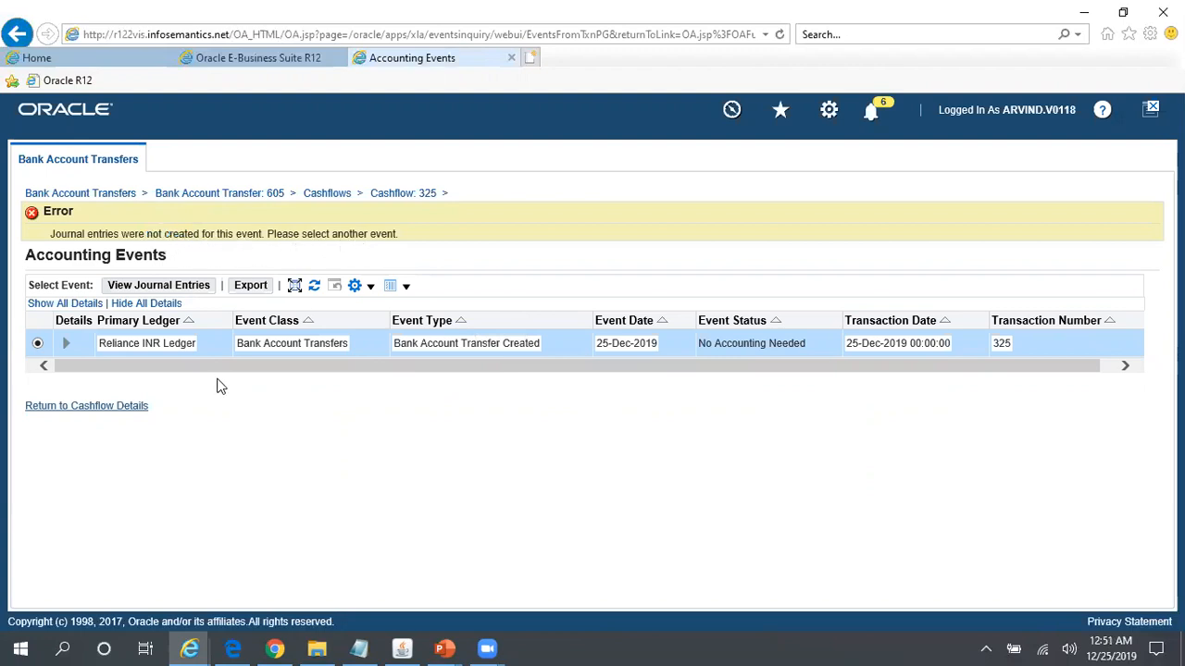
Return to the cashflow list, try to open inflow cashflow 326, and close the page
click(133, 407)
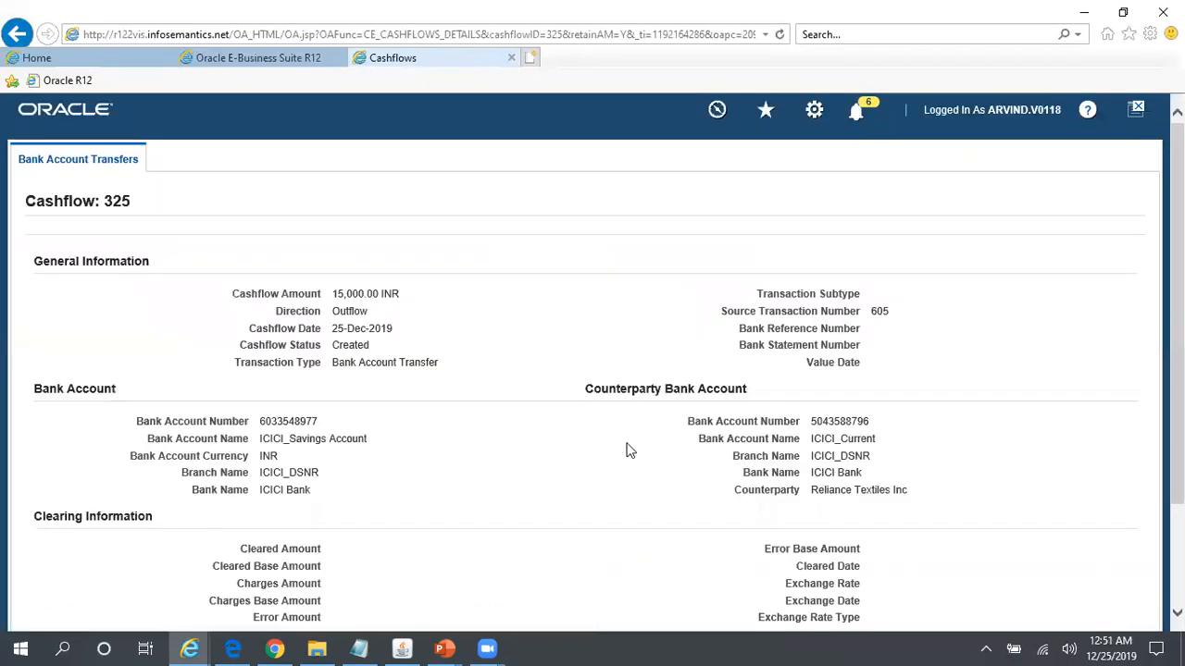
scroll(740, 482, down, 3)
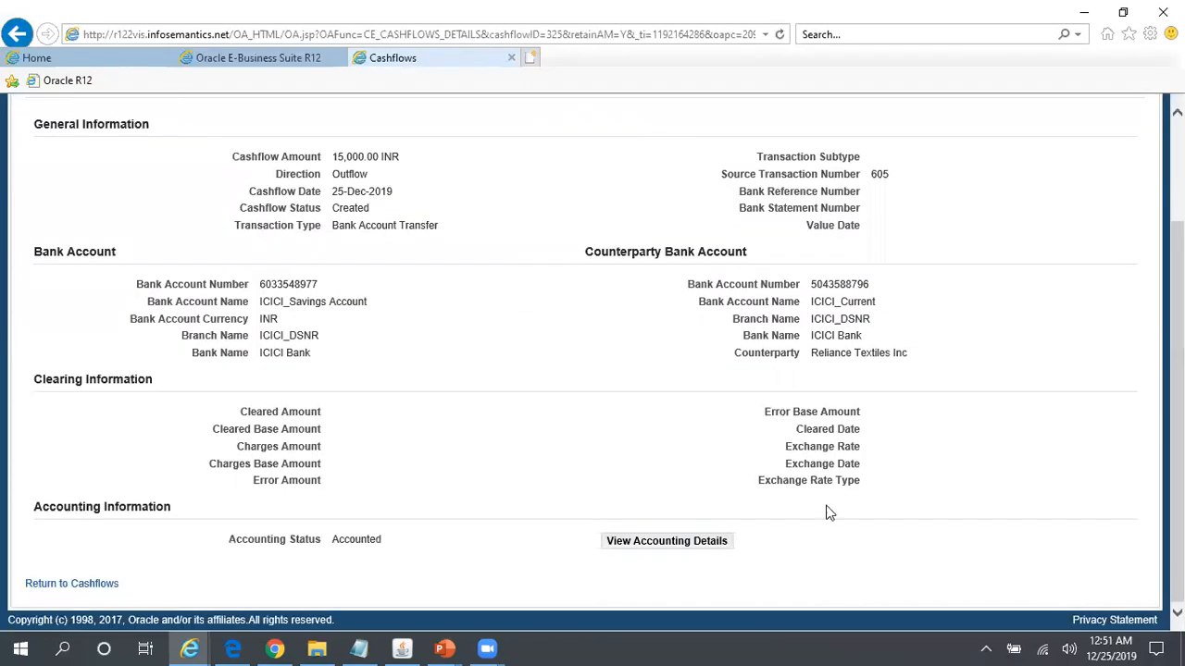
click(102, 583)
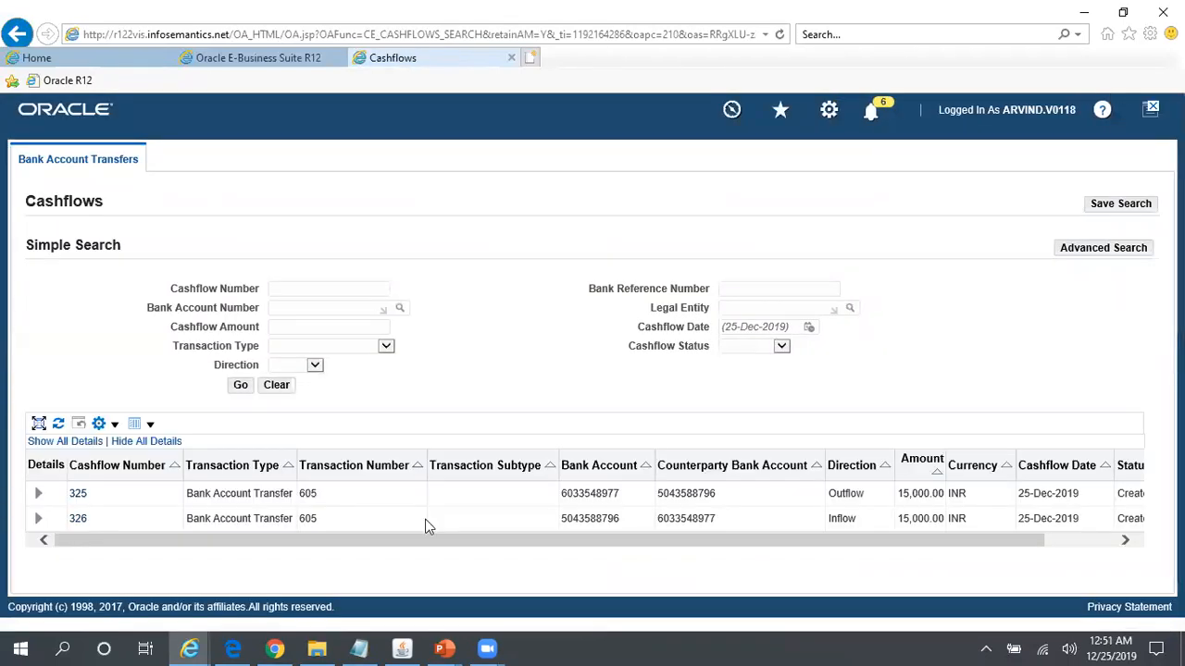
click(78, 519)
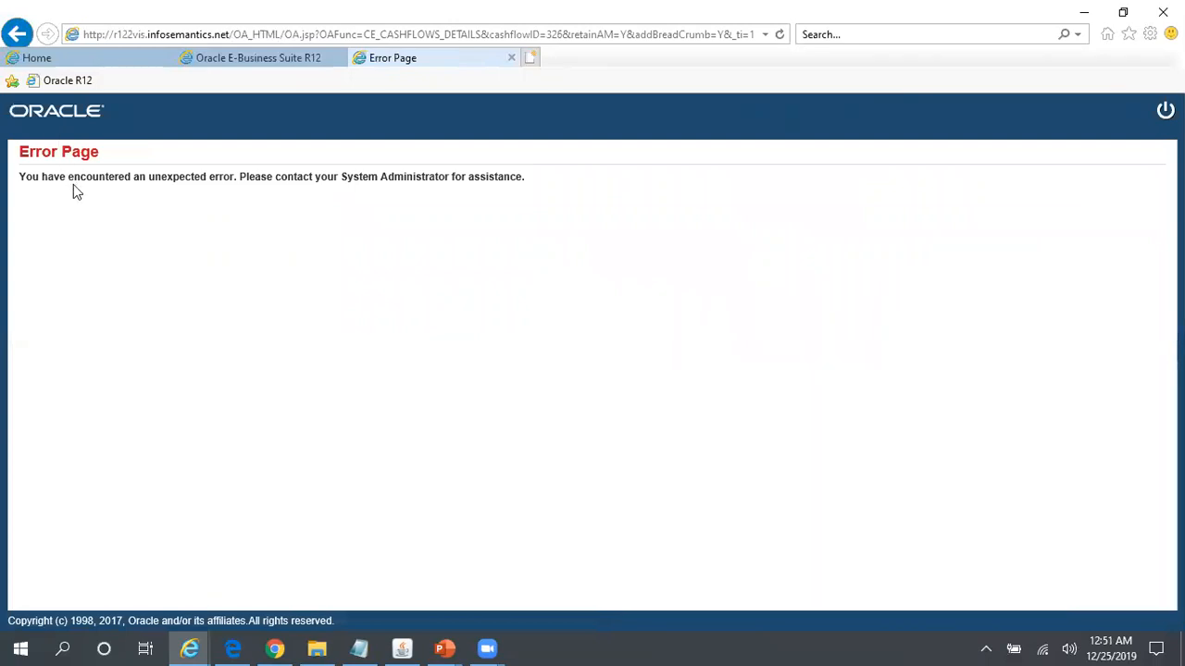
click(515, 61)
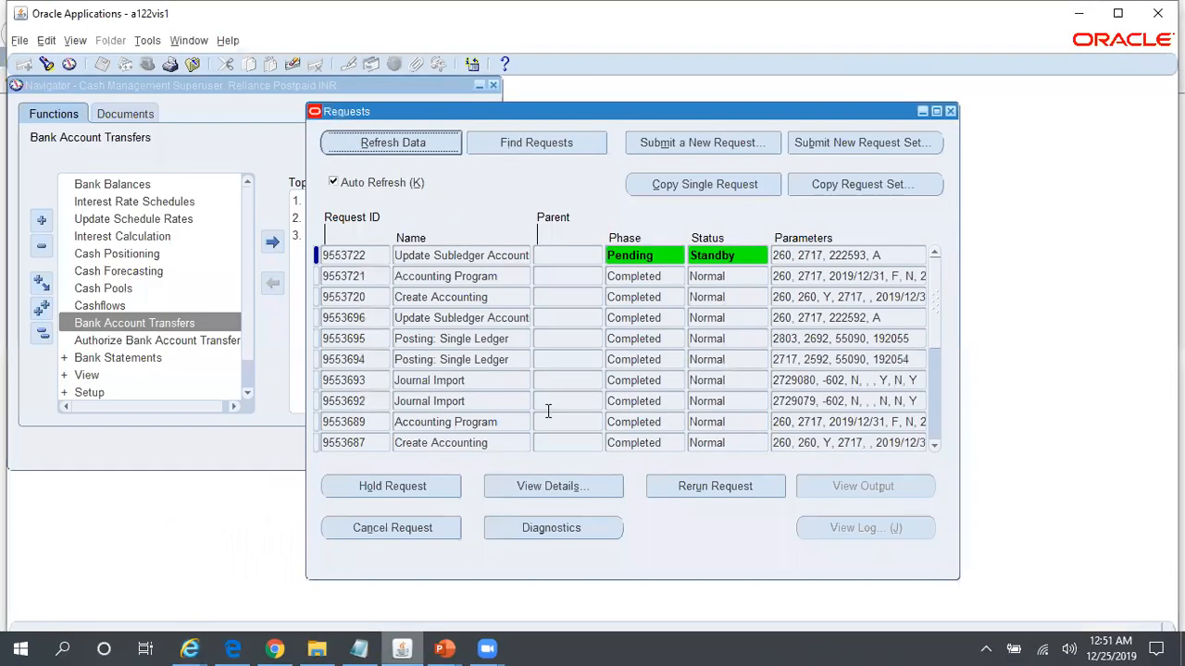
Refresh the Requests list in Oracle Applications and close it, and bring up the Reliance Group Org Structure slide in PowerPoint
click(393, 151)
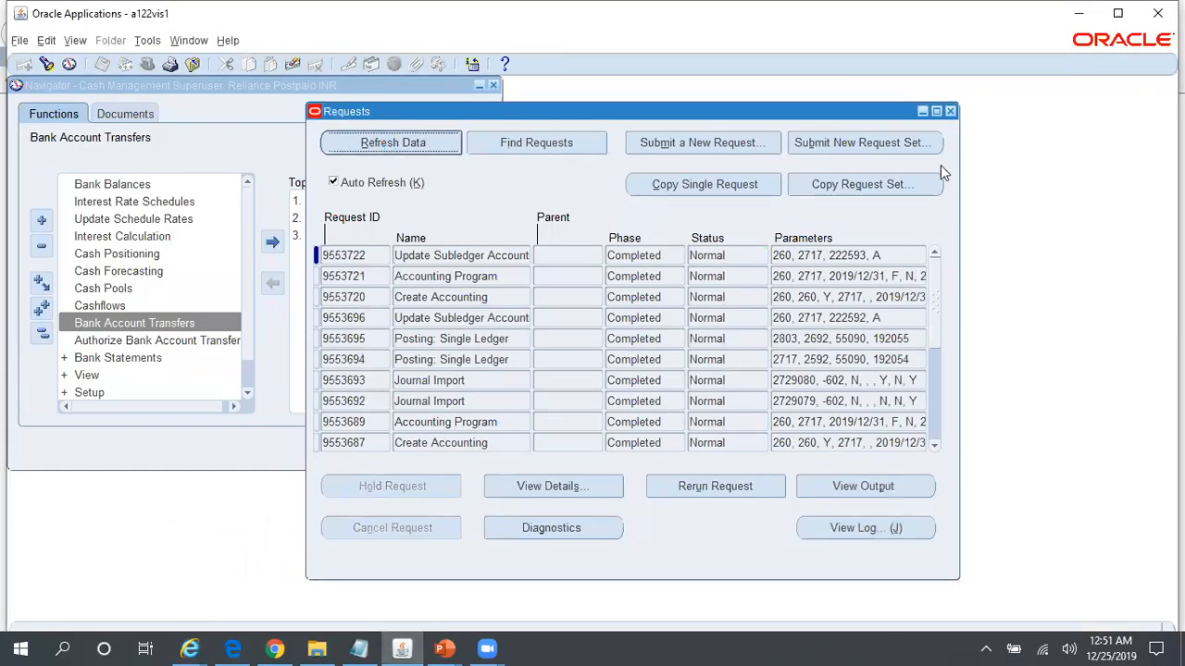
click(949, 111)
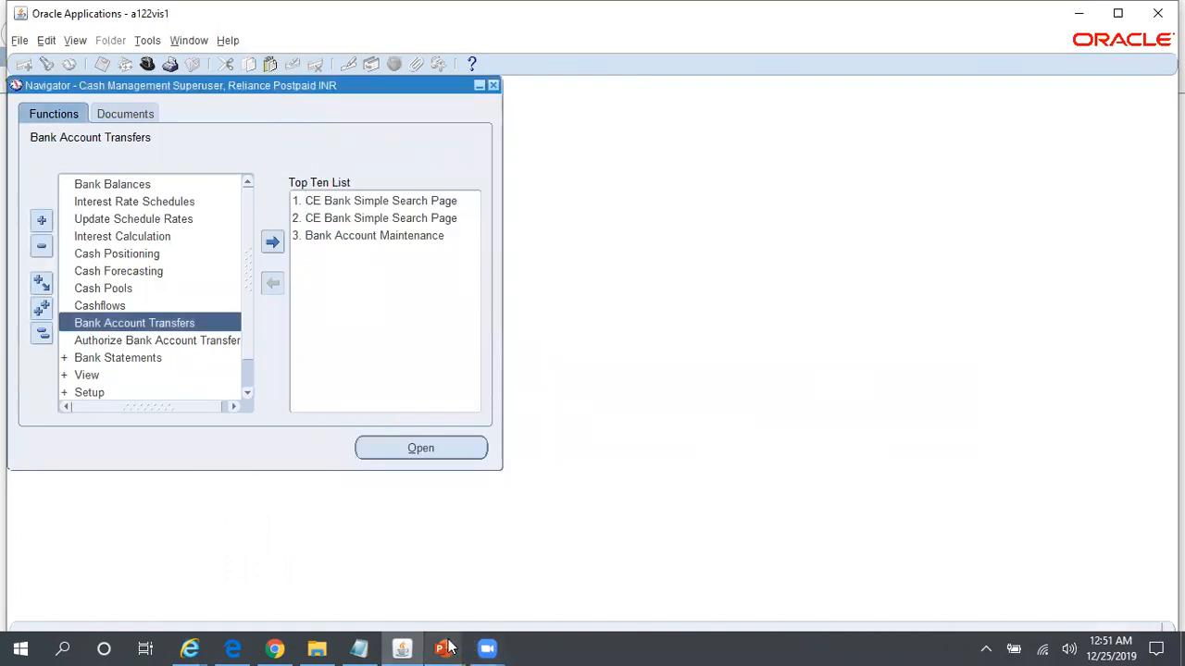
mouse_move(446, 647)
click(365, 595)
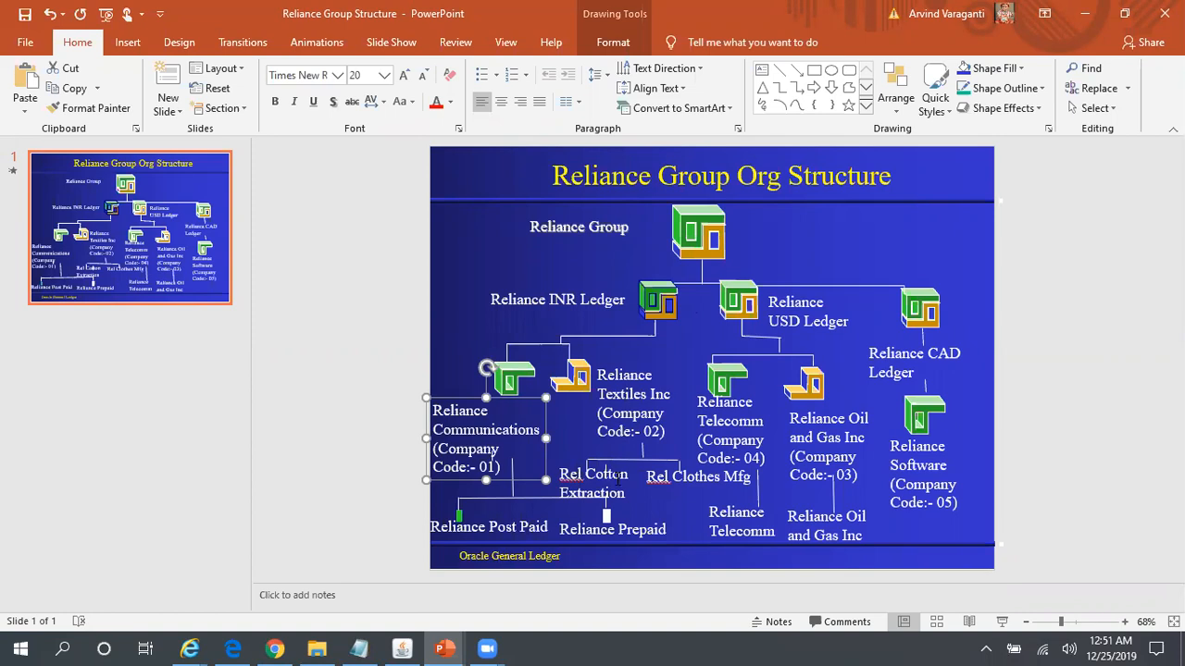
Return to Oracle Applications and switch the responsibility to Cash Management Superuser, Reliance Cotton Ext INR
key(alt+Tab)
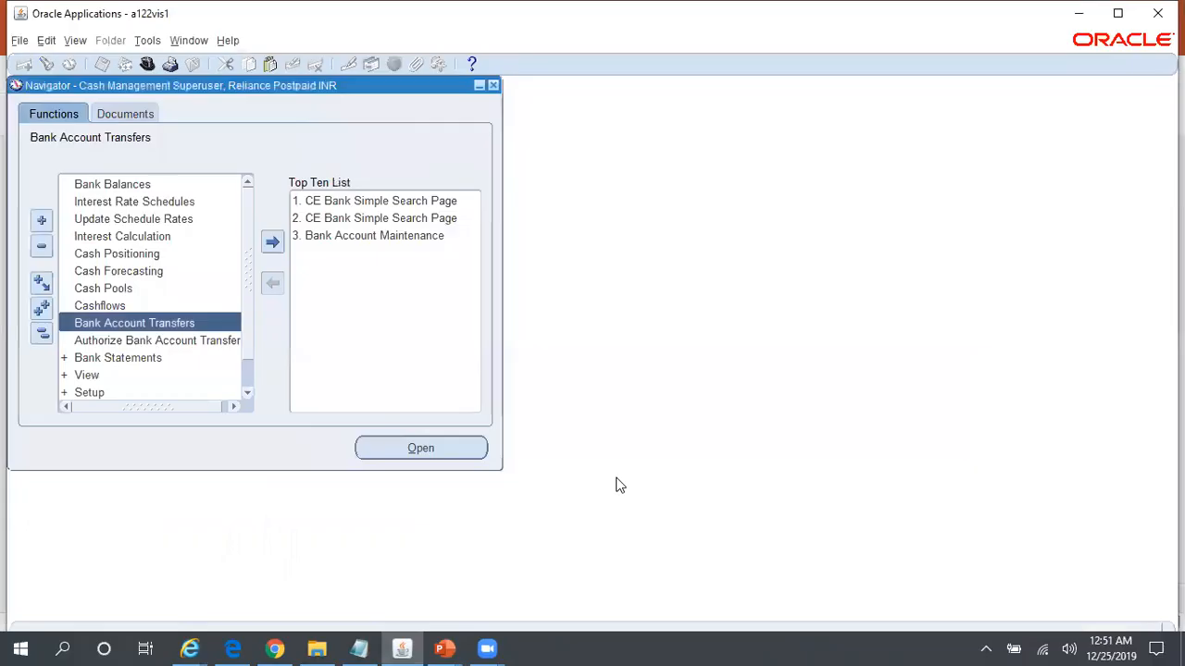
key(ctrl+l)
text(ca)
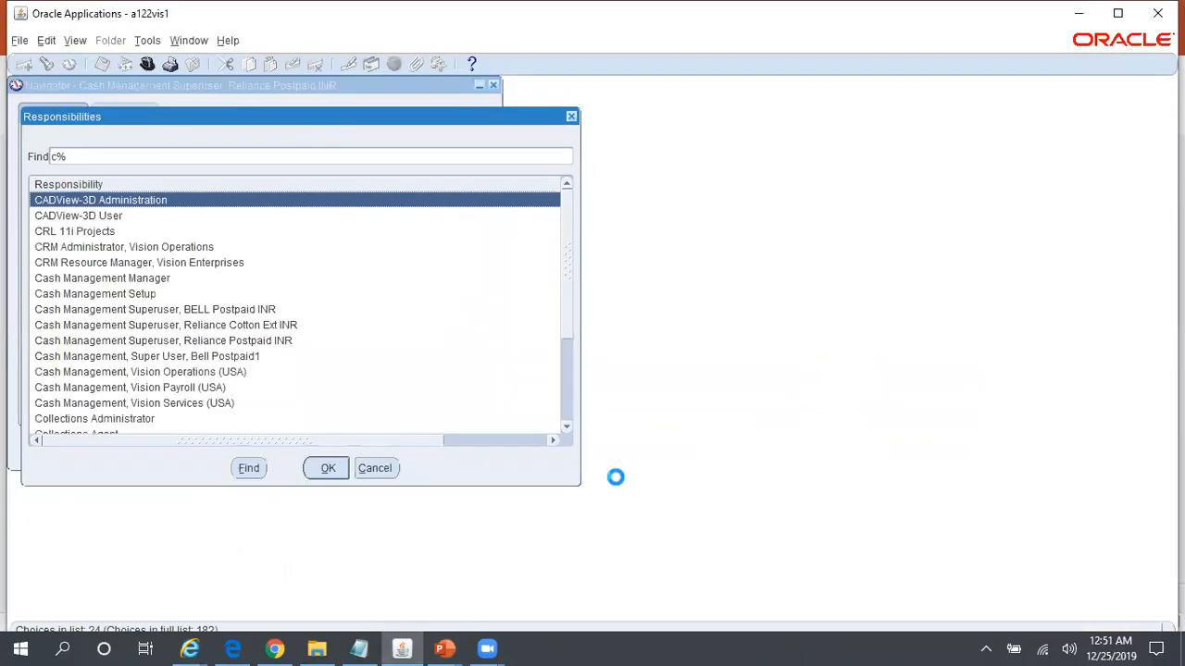
key(Down)
key(Down)
key(Down)
key(Down)
key(Down)
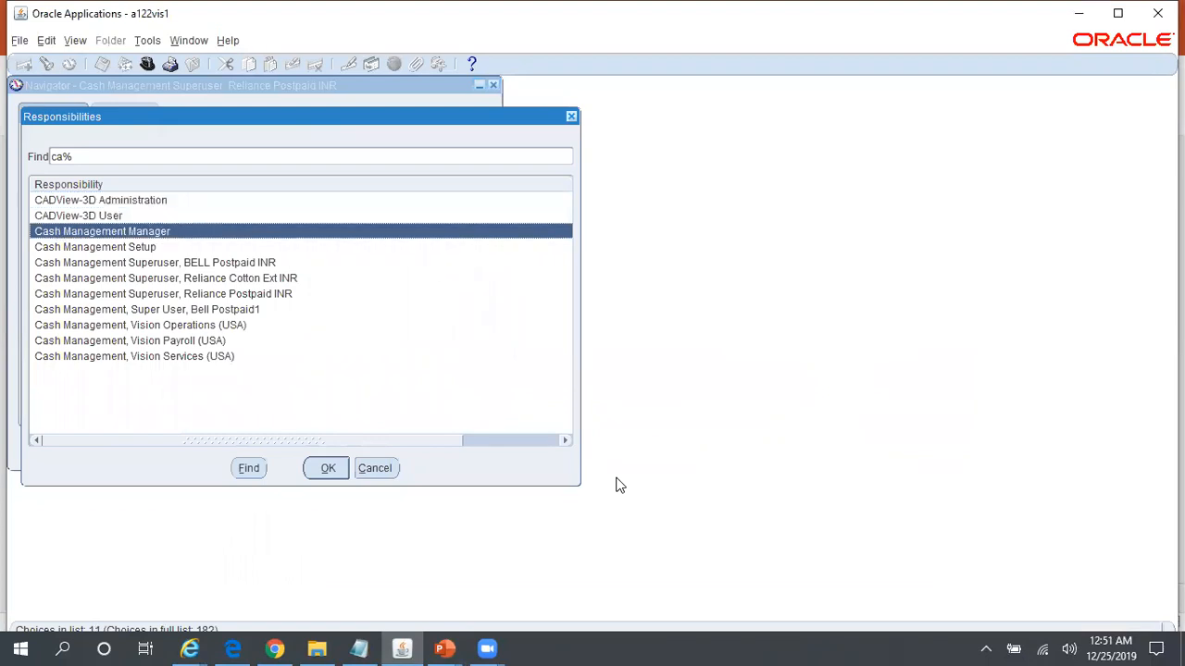
key(Return)
Start a new concurrent request for the Create Accounting program
key(alt+v)
key(r)
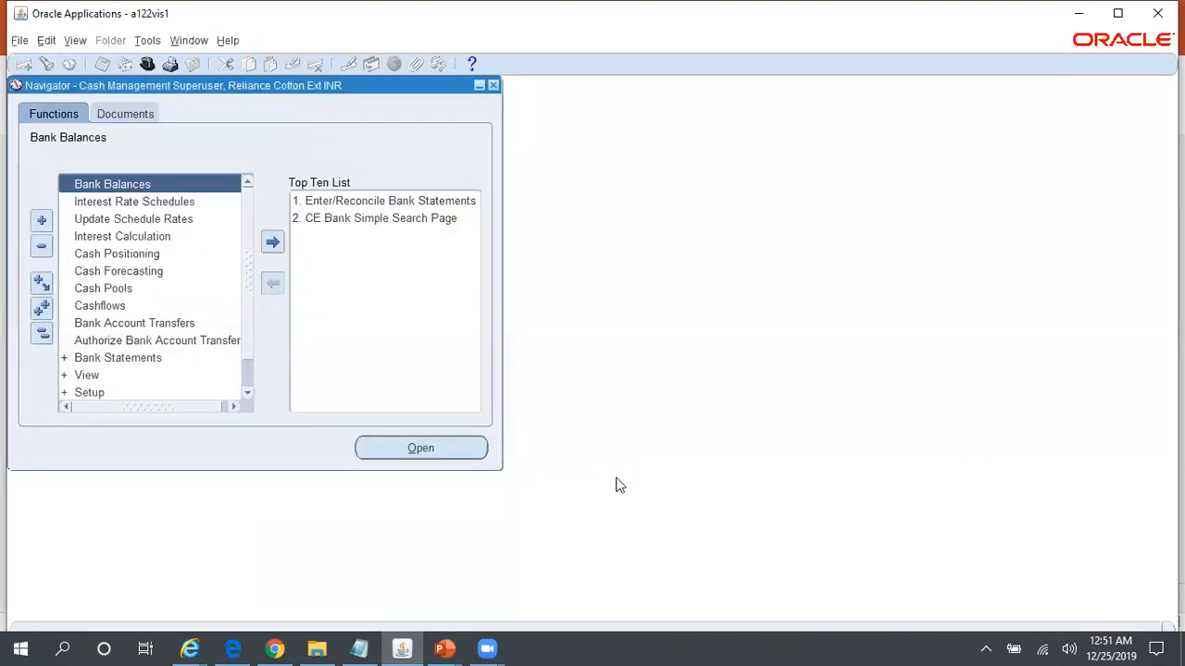
key(alt+n)
text(Create%Acc%)
key(Tab)
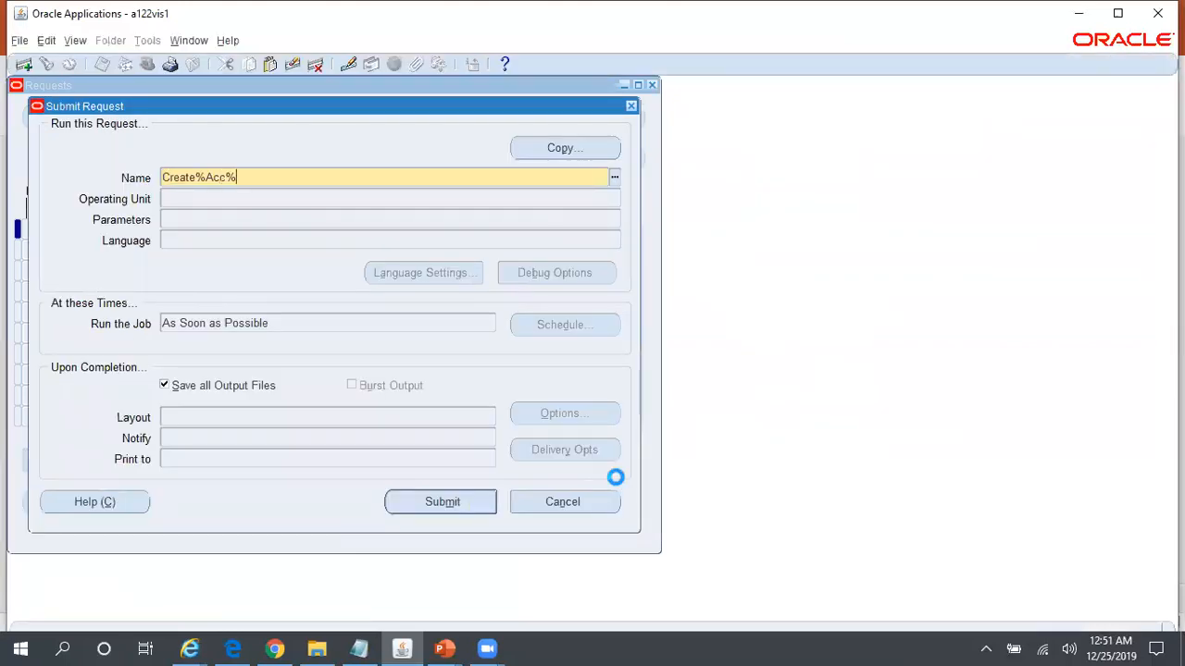
key(Return)
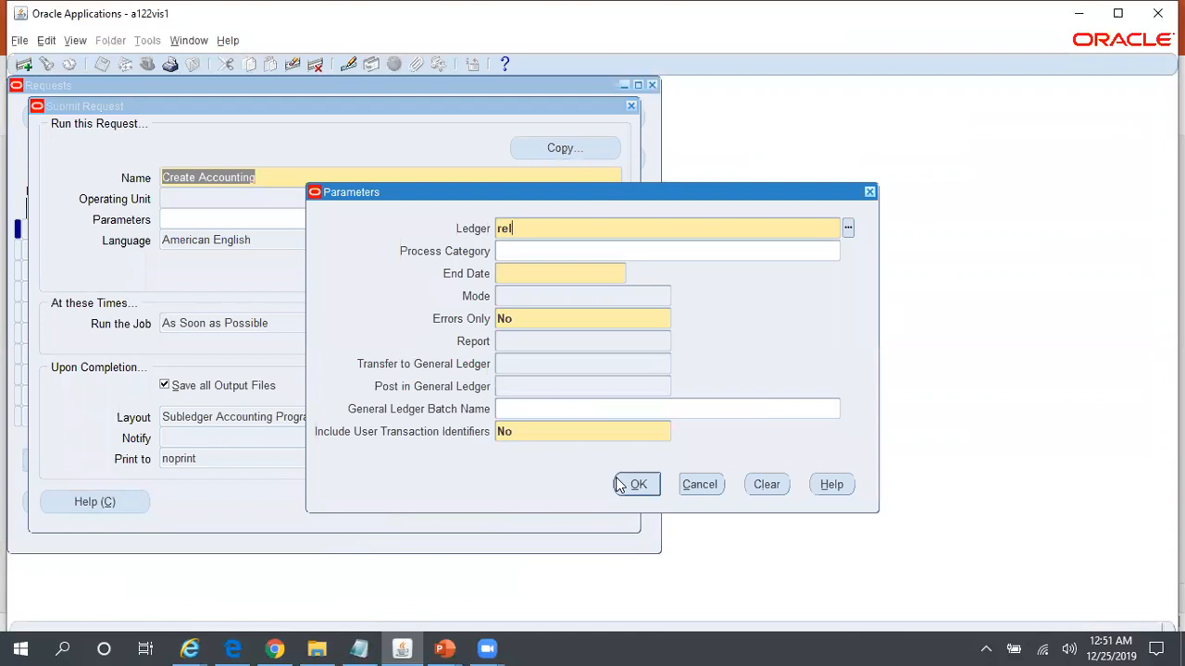
Set Reliance INR Ledger, end date 31-DEC-2019 and Detail report, and submit the Create Accounting request, declining another
key(Tab)
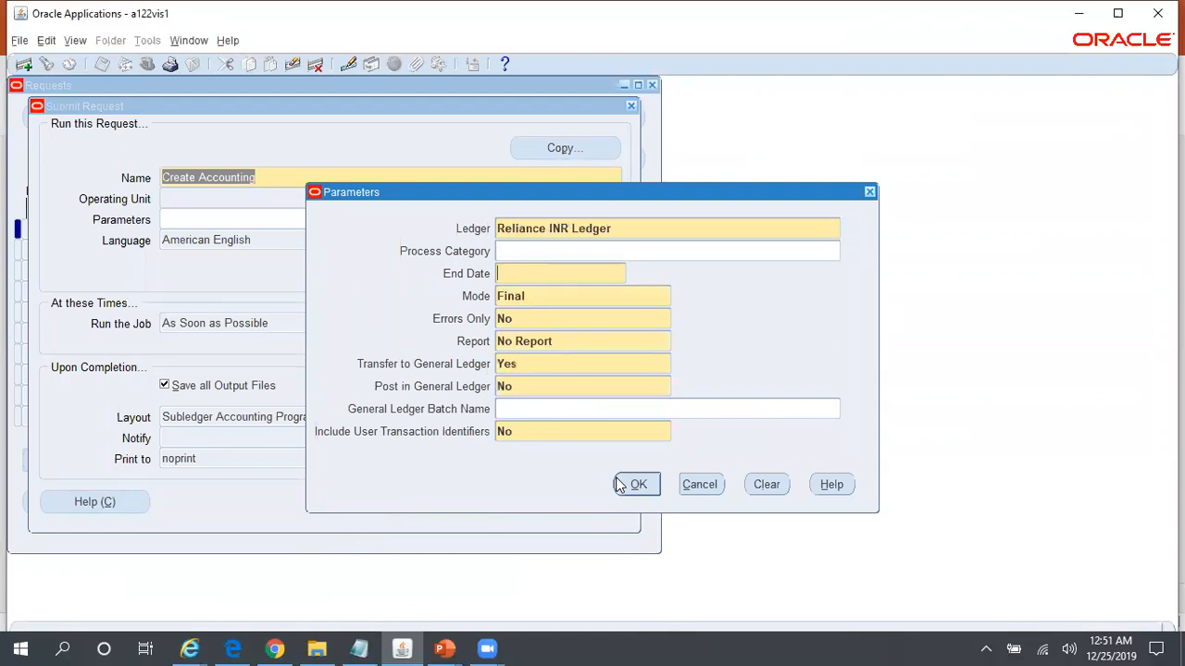
text(31-dec-2019)
key(Tab)
key(Tab)
text(detail)
key(Tab)
click(620, 484)
click(437, 501)
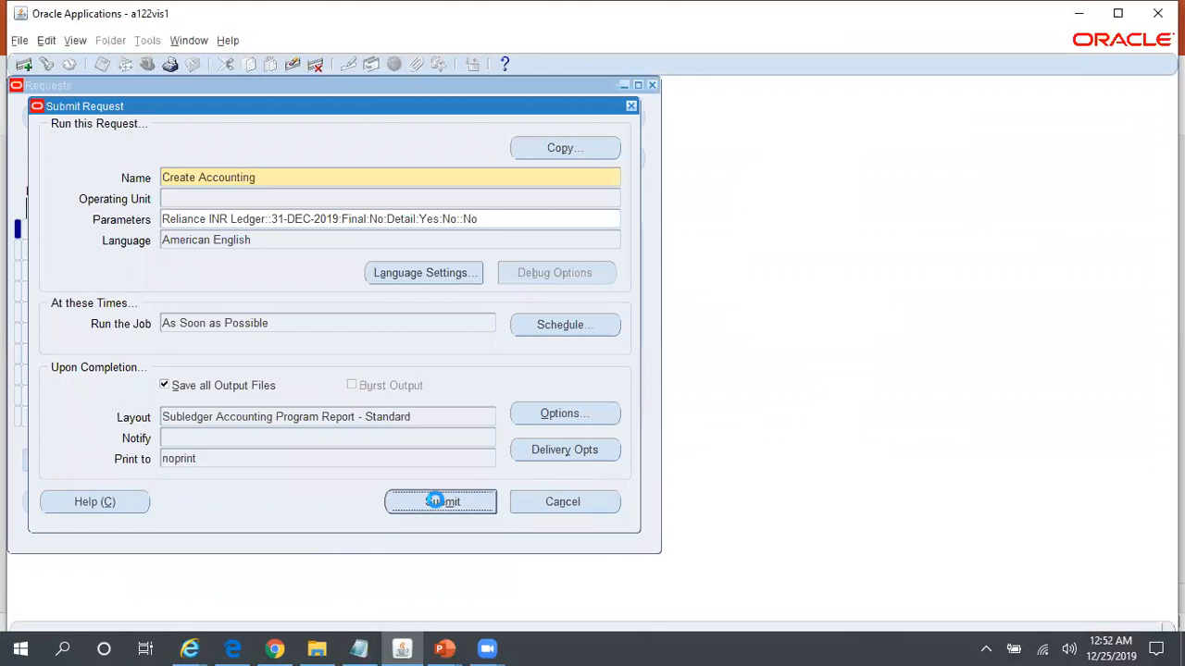
click(641, 397)
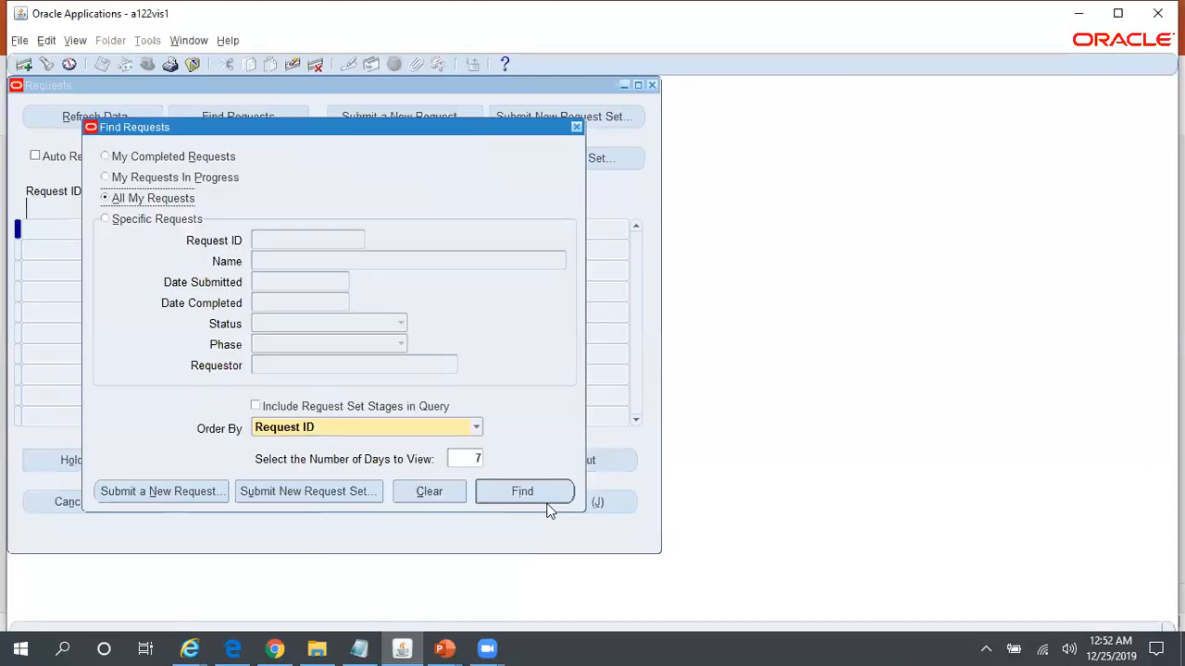
List all own requests, refresh until the new Create Accounting request finishes, and close the list
click(547, 503)
click(131, 112)
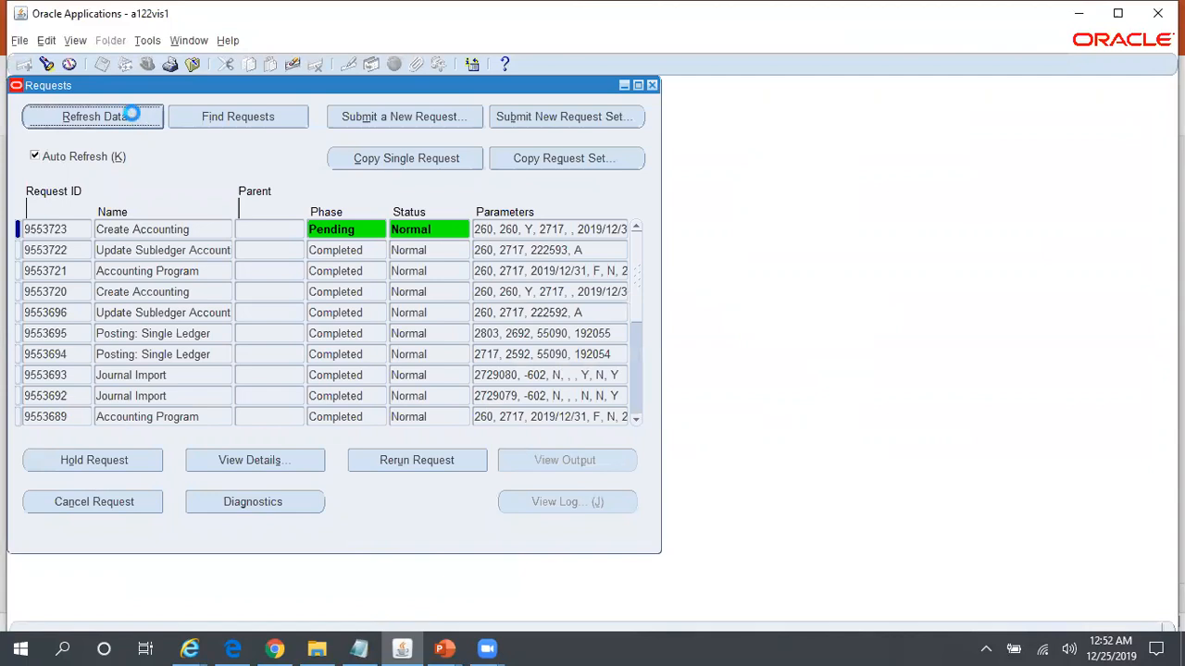
click(132, 112)
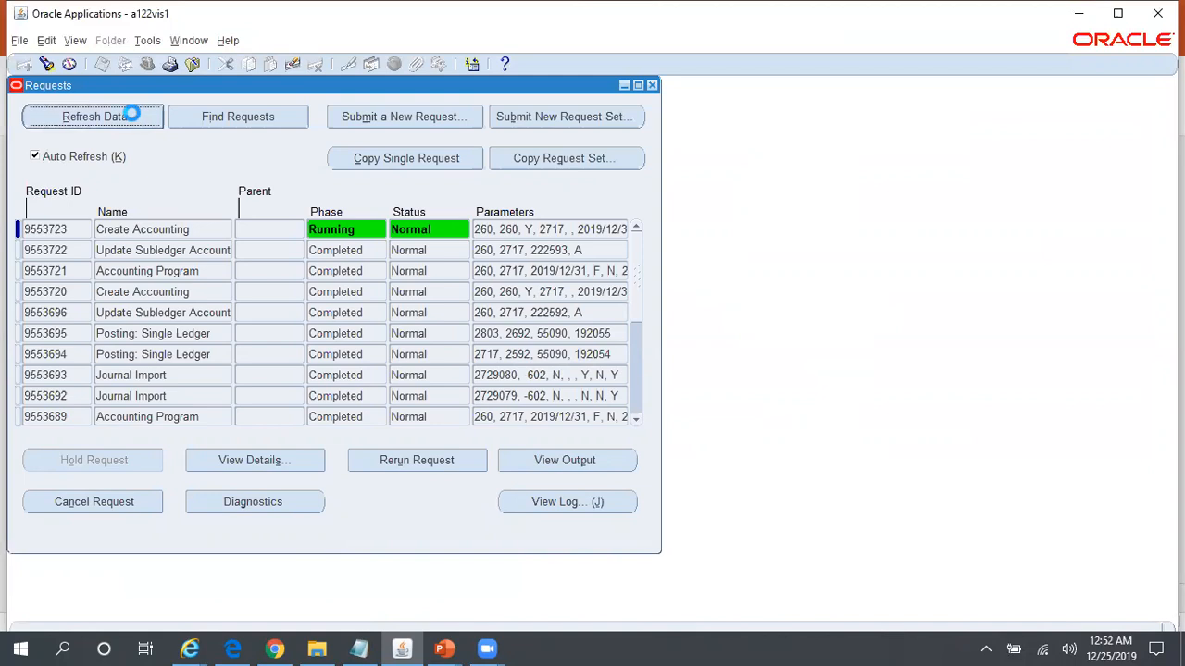
click(131, 112)
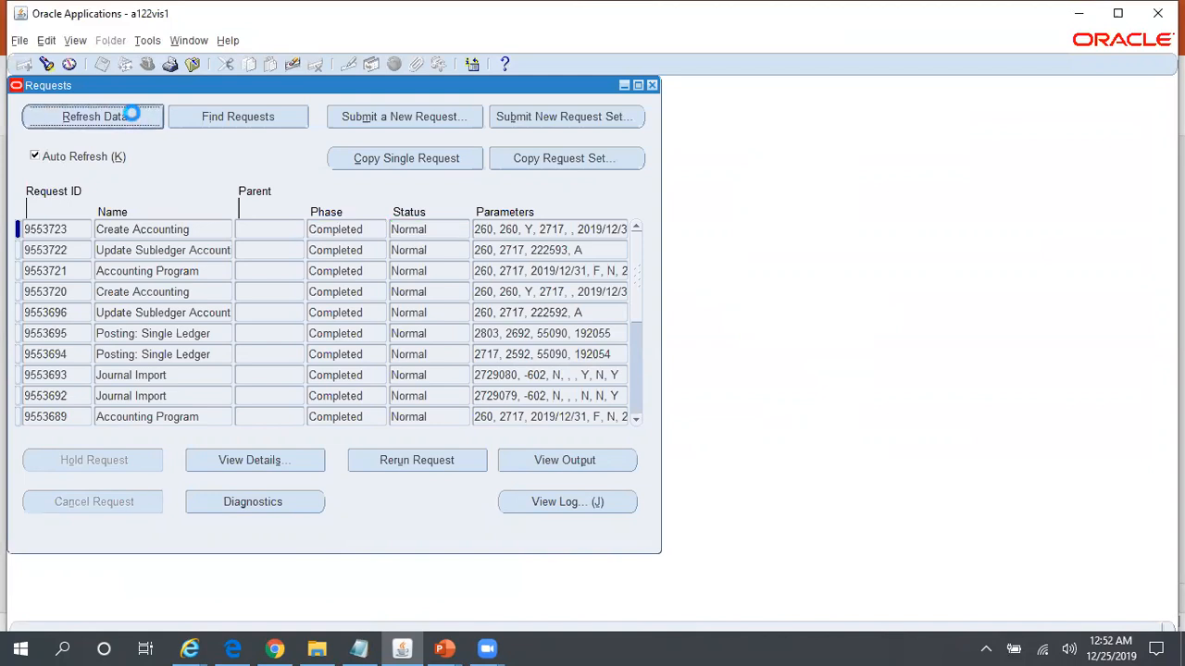
click(652, 85)
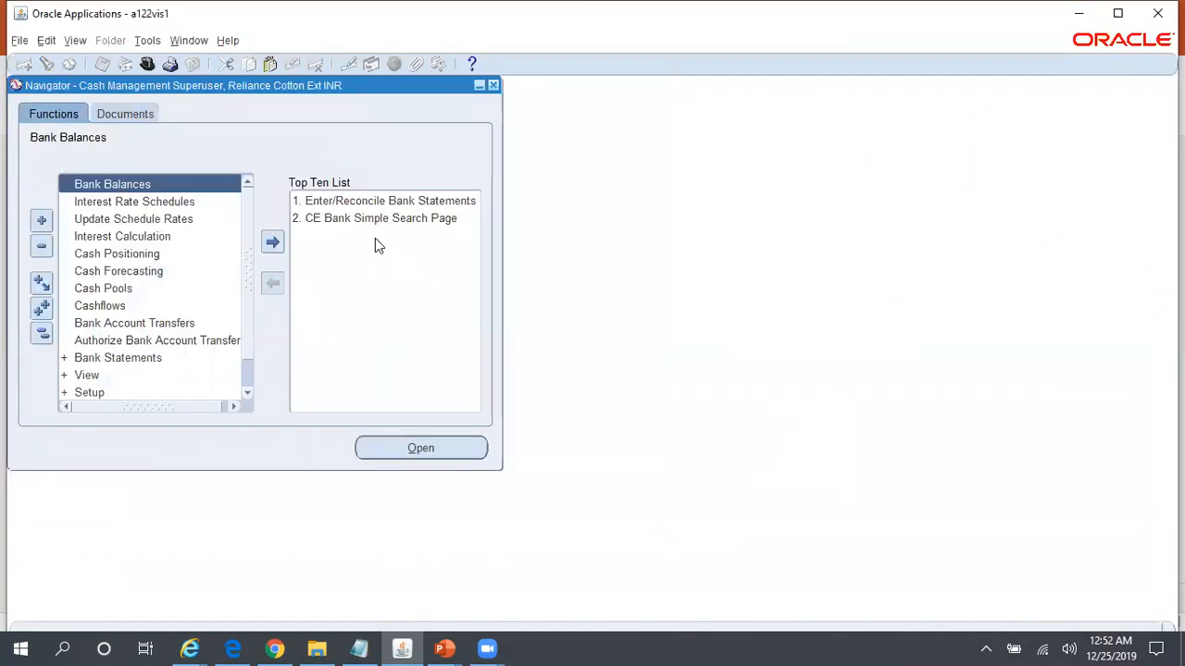
Open Bank Account Transfers under the Reliance Cotton Ext INR responsibility and search by transfer number 605 in Internet Explorer
click(163, 321)
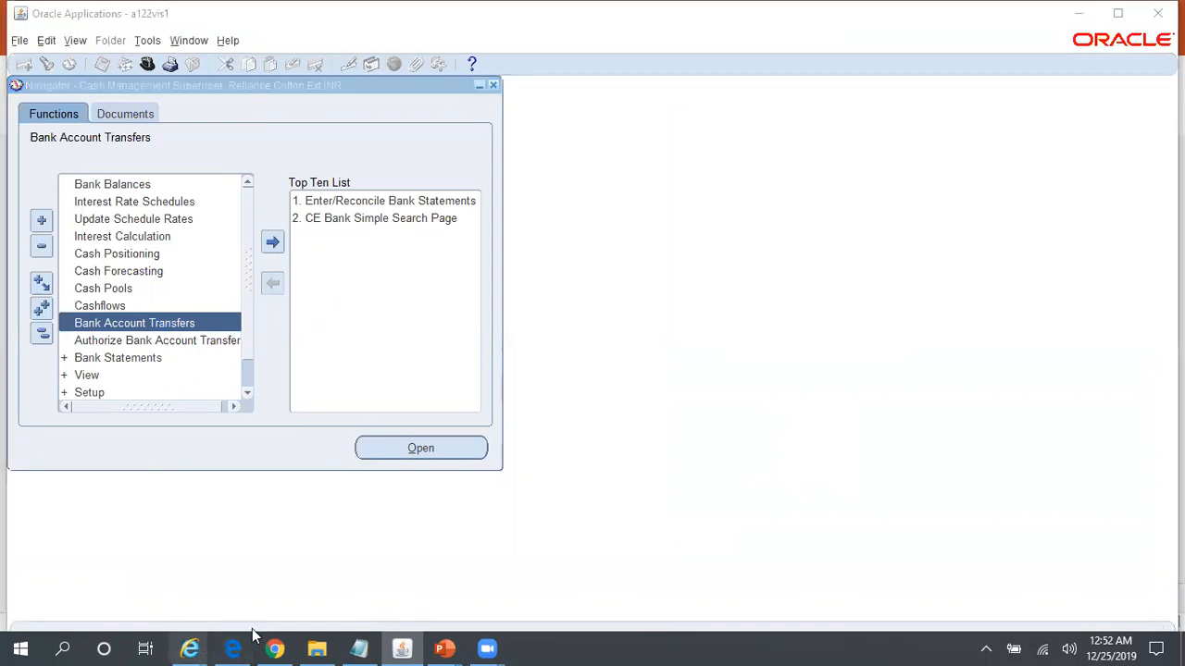
mouse_move(190, 647)
click(472, 578)
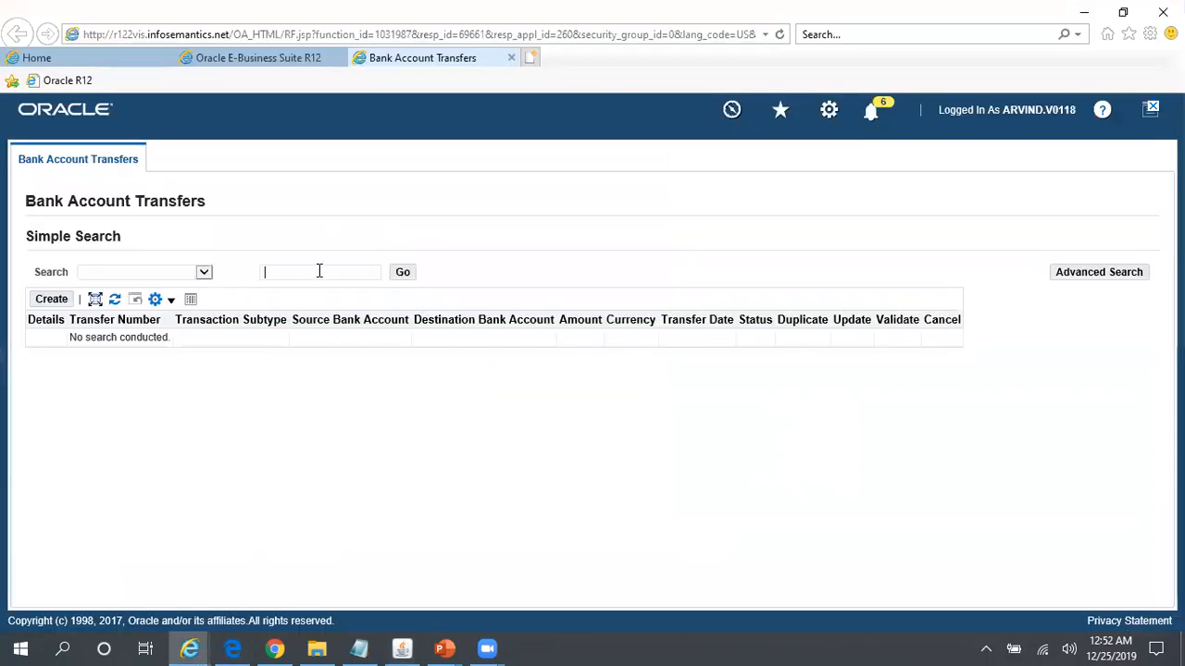
click(204, 272)
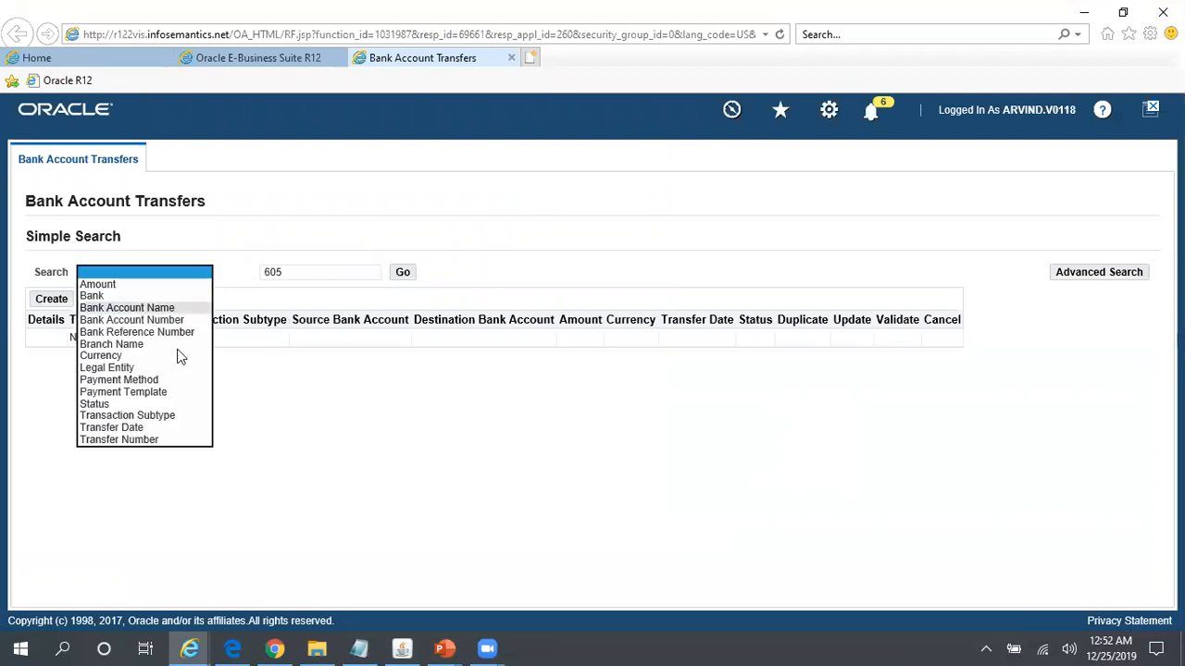
click(166, 439)
click(398, 274)
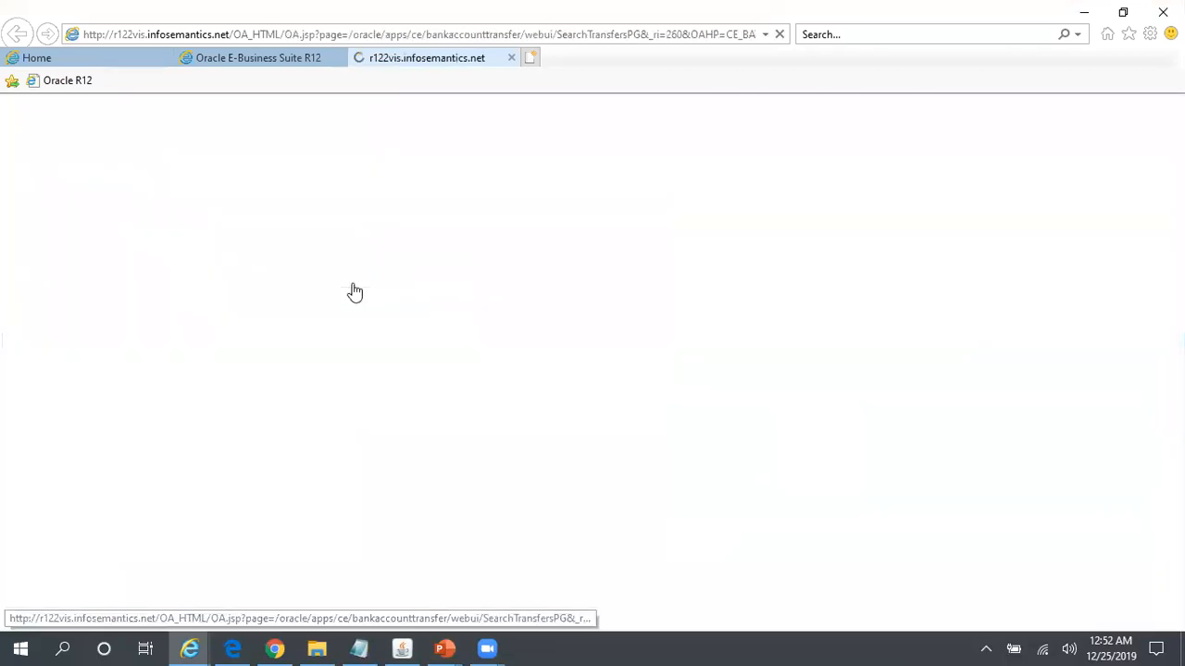
Open the accounting details of inflow cashflow 326 for transfer 605 and try to view its journal entries
click(80, 342)
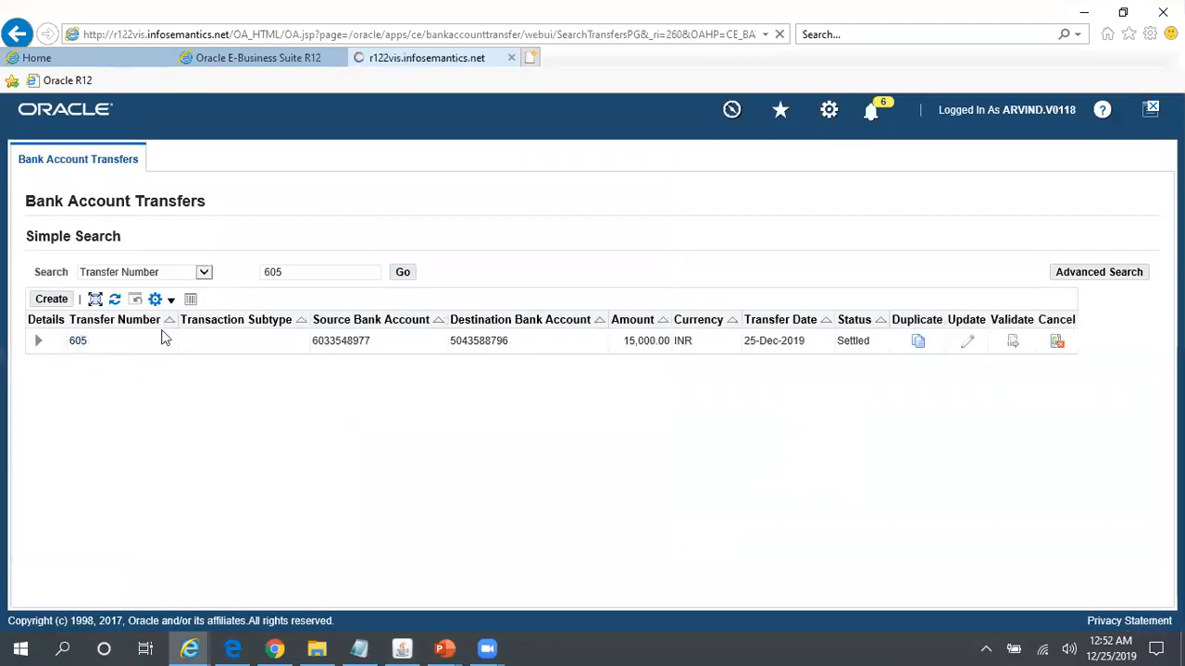
click(1121, 220)
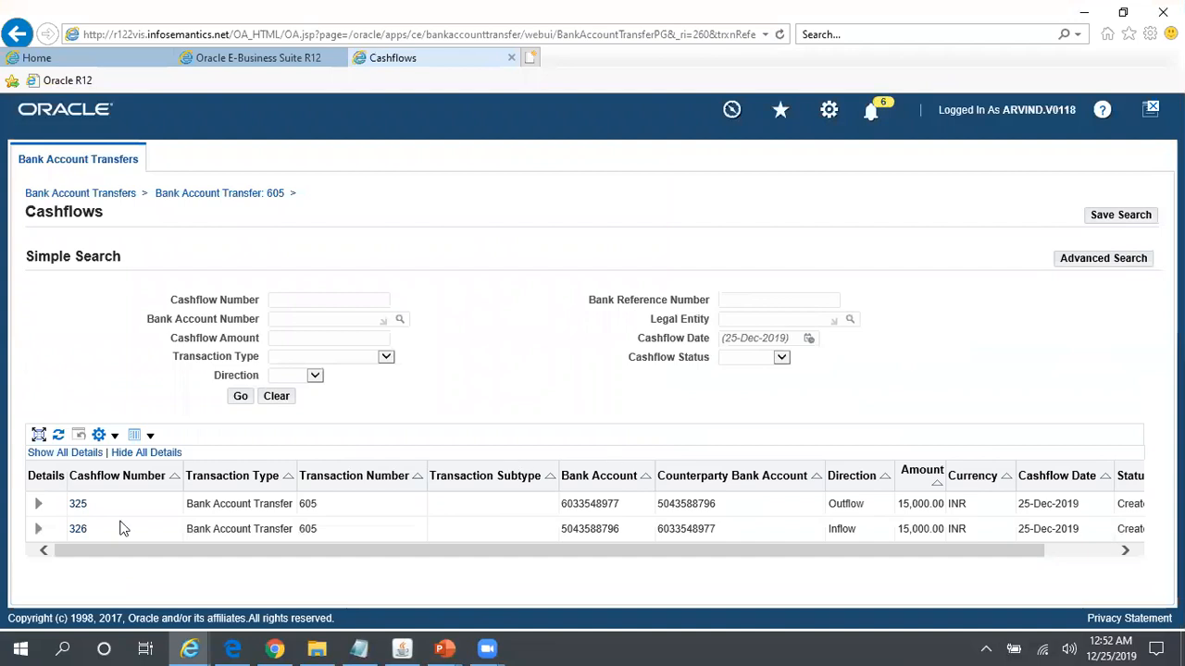
click(80, 530)
scroll(925, 435, down, 3)
click(721, 545)
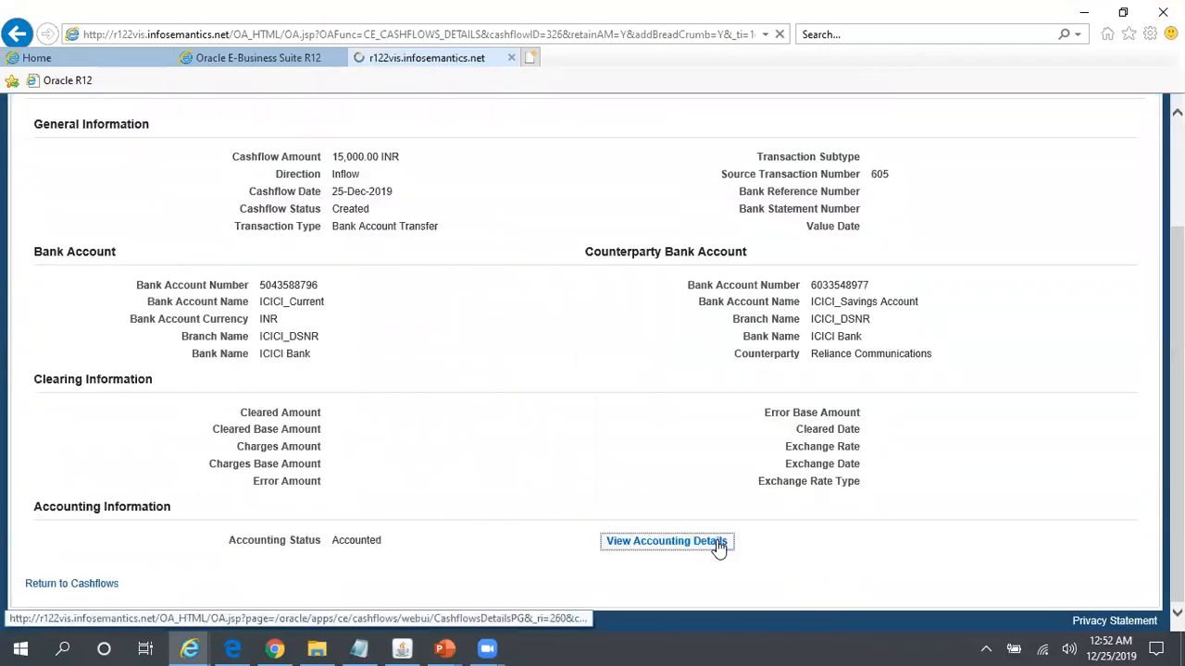
click(173, 243)
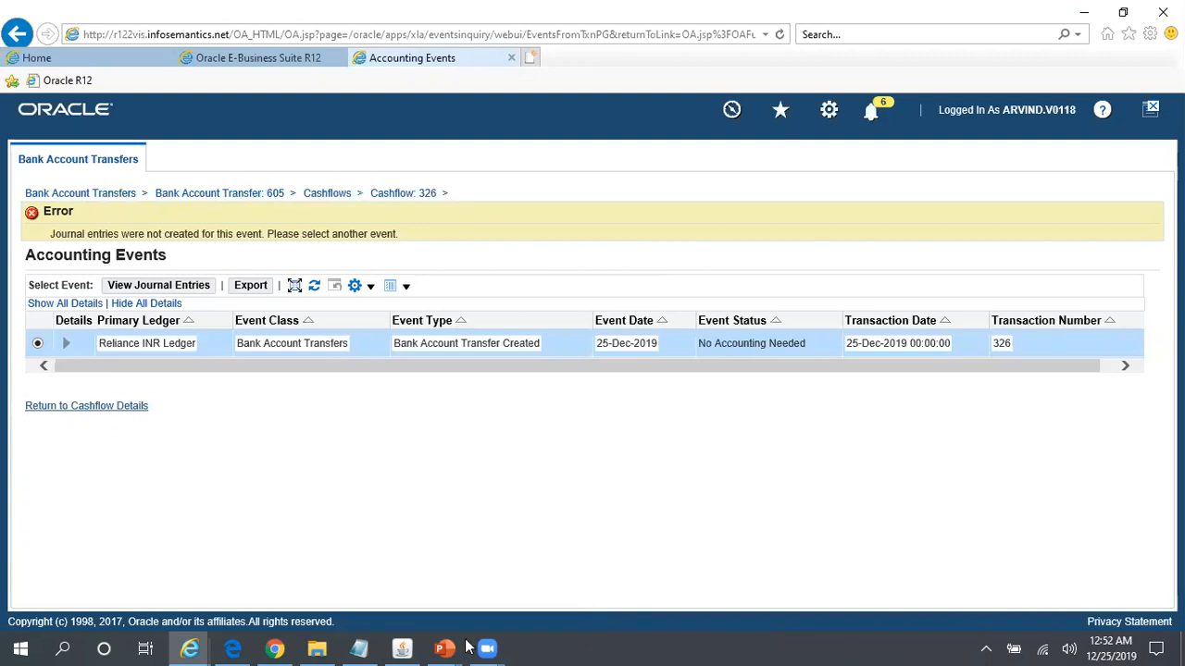
Check the Bank Account Transfer prerequisites and the Reliance Group Org Structure in PowerPoint against the responsibility open in Oracle Applications
mouse_move(444, 649)
click(488, 568)
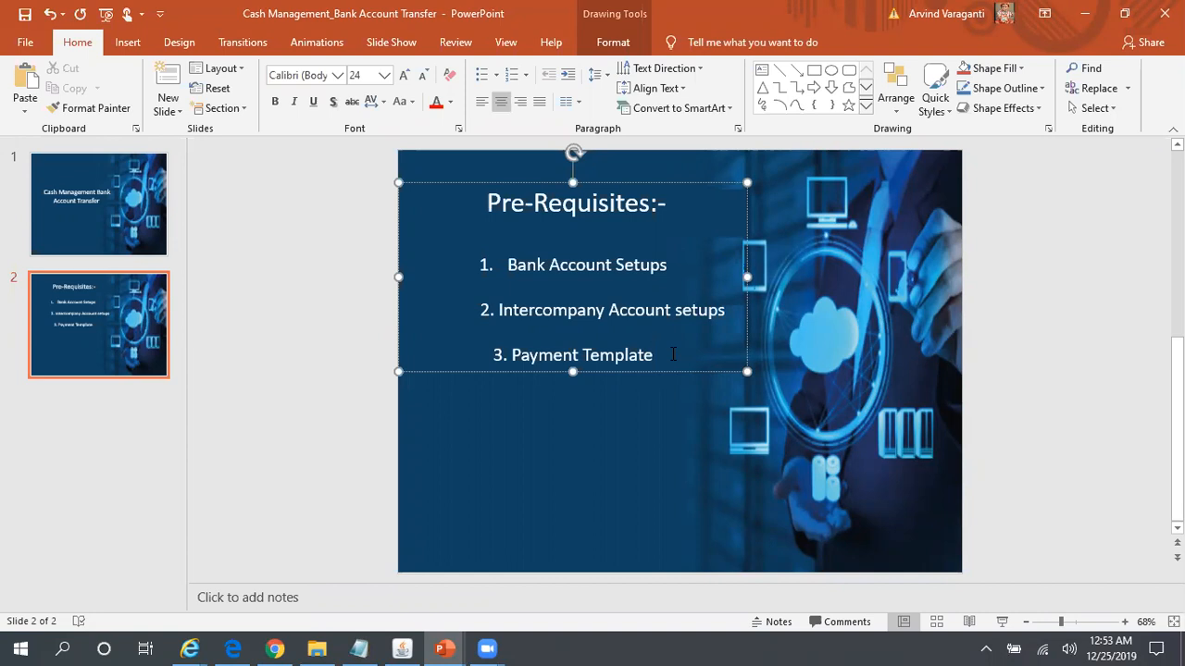
key(alt+Tab)
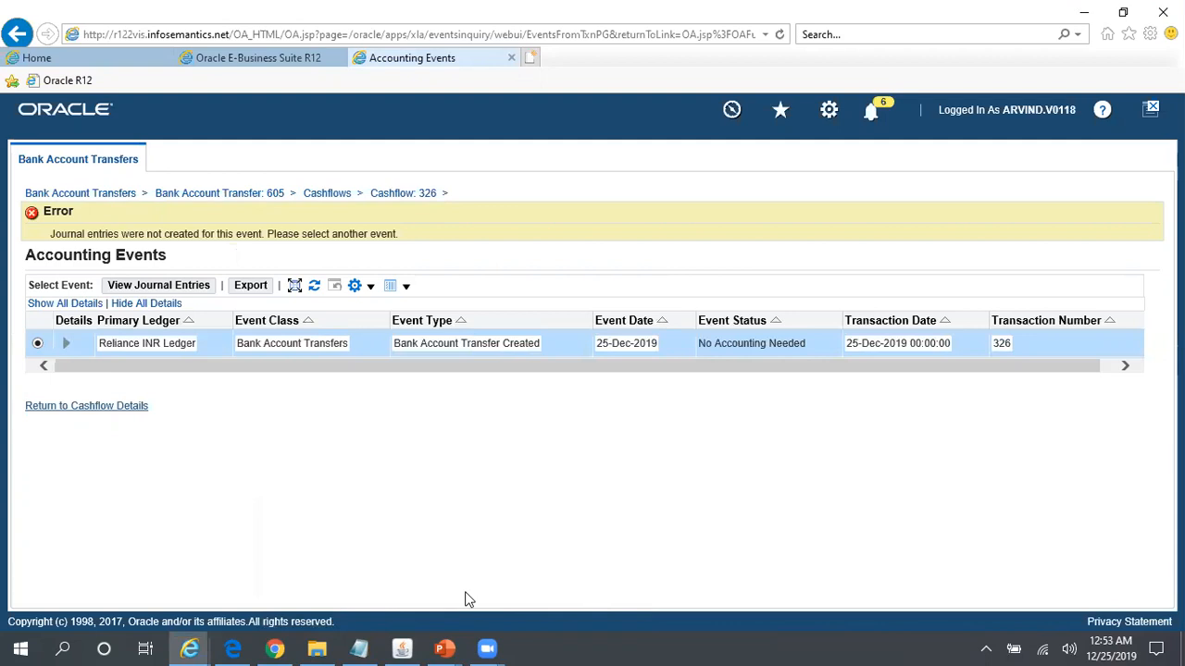
click(403, 648)
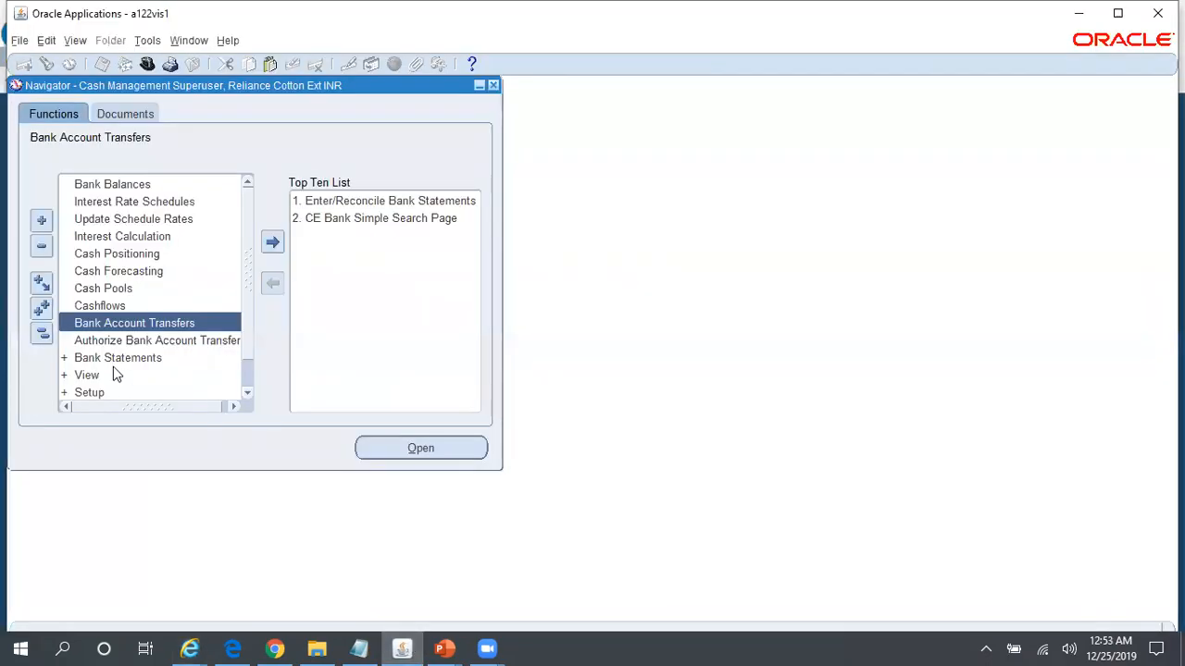
click(41, 334)
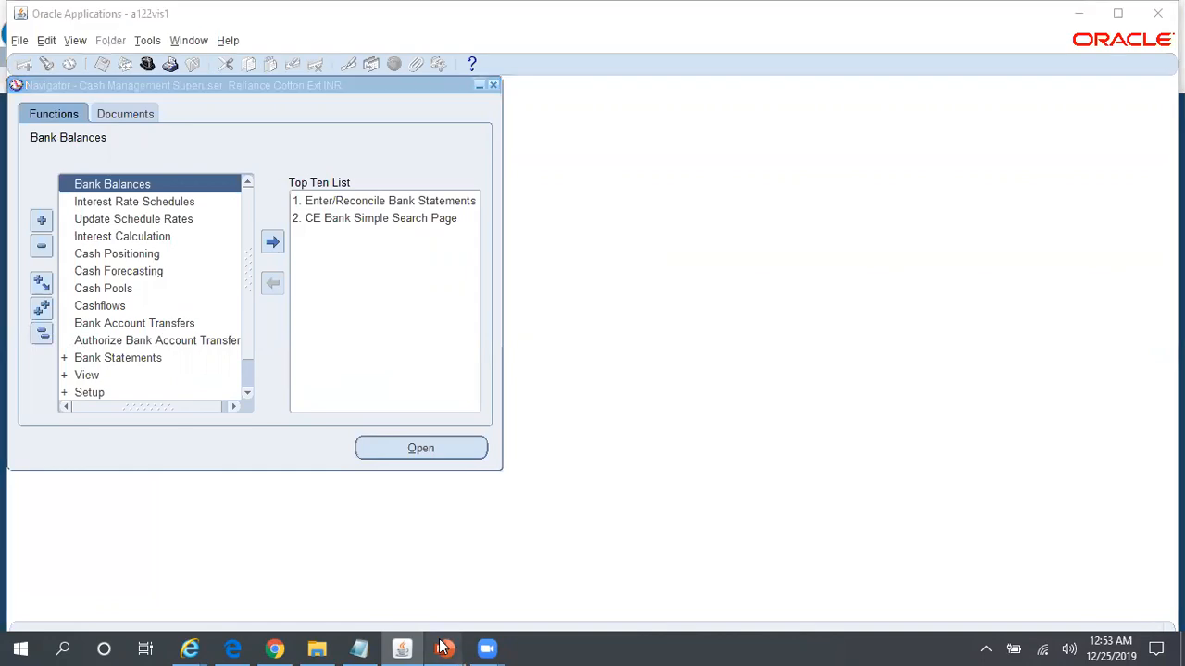
mouse_move(444, 648)
click(437, 593)
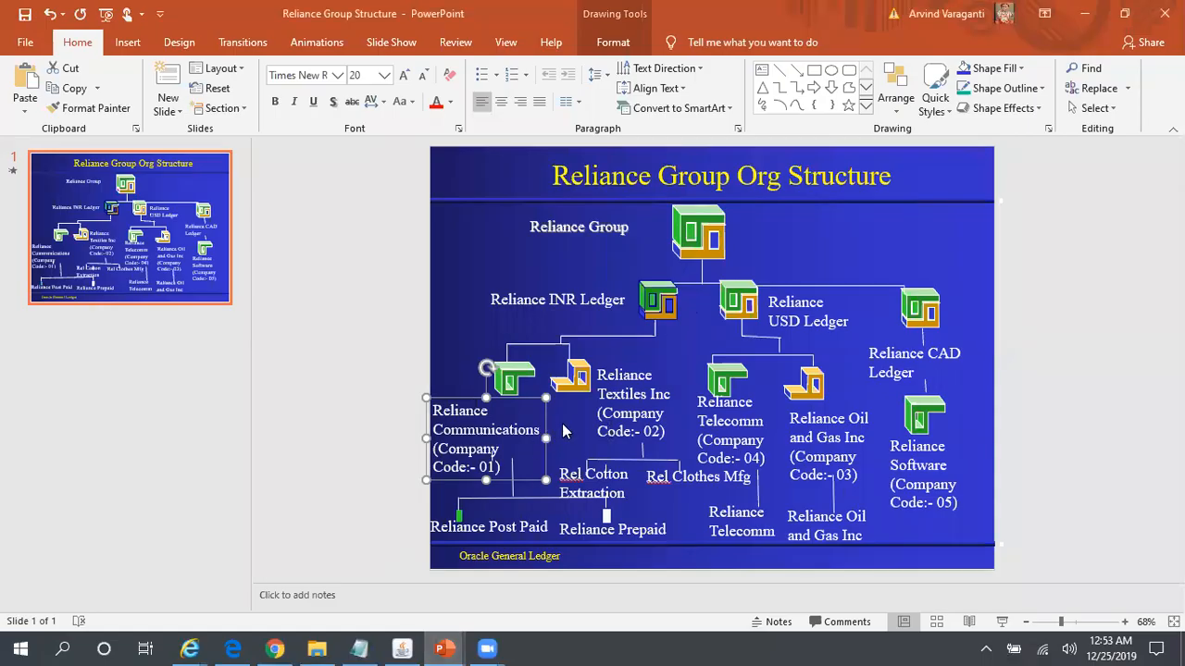
key(alt+Tab)
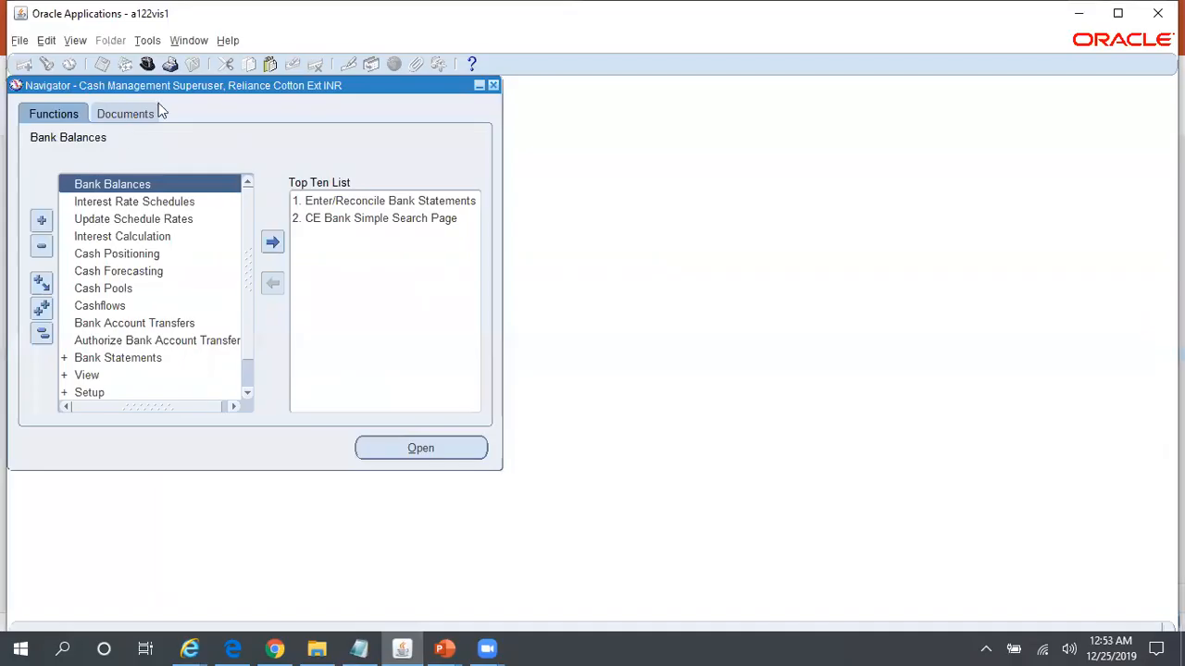
key(alt+Tab)
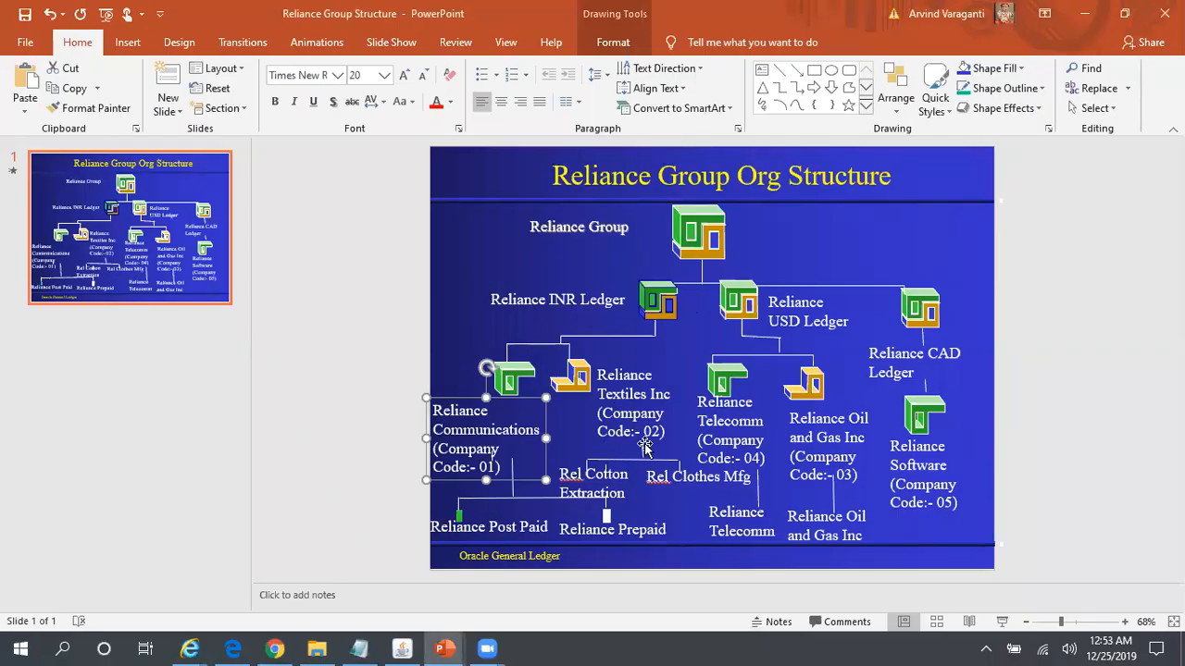
key(alt+Tab)
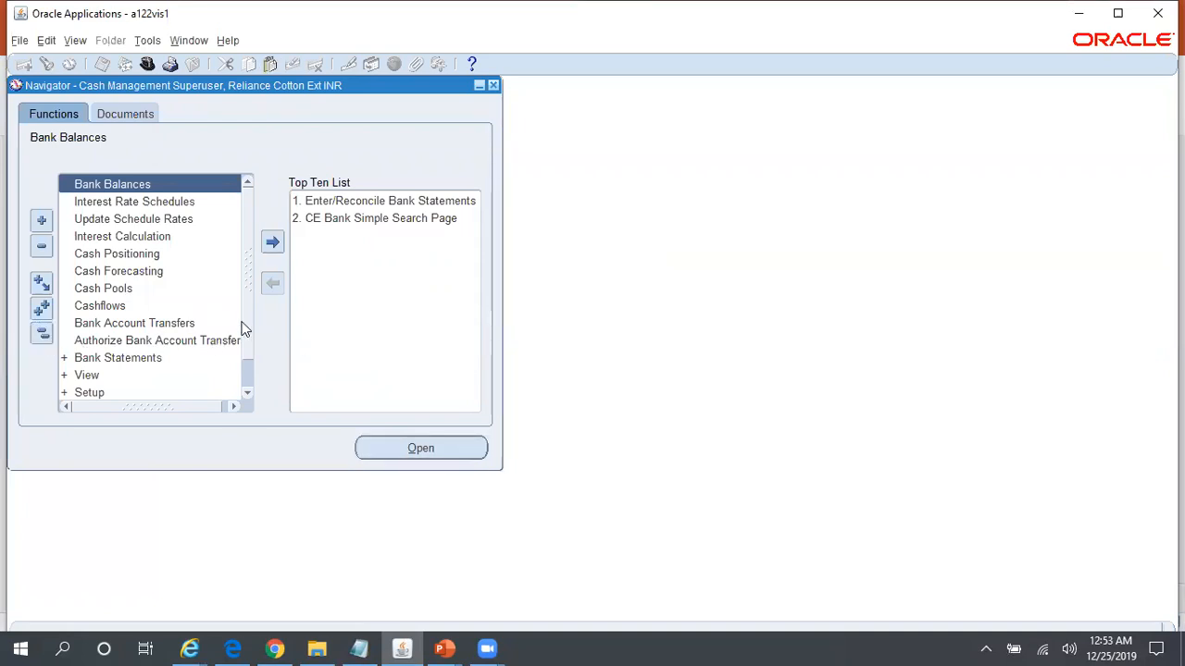
scroll(250, 359, down, 2)
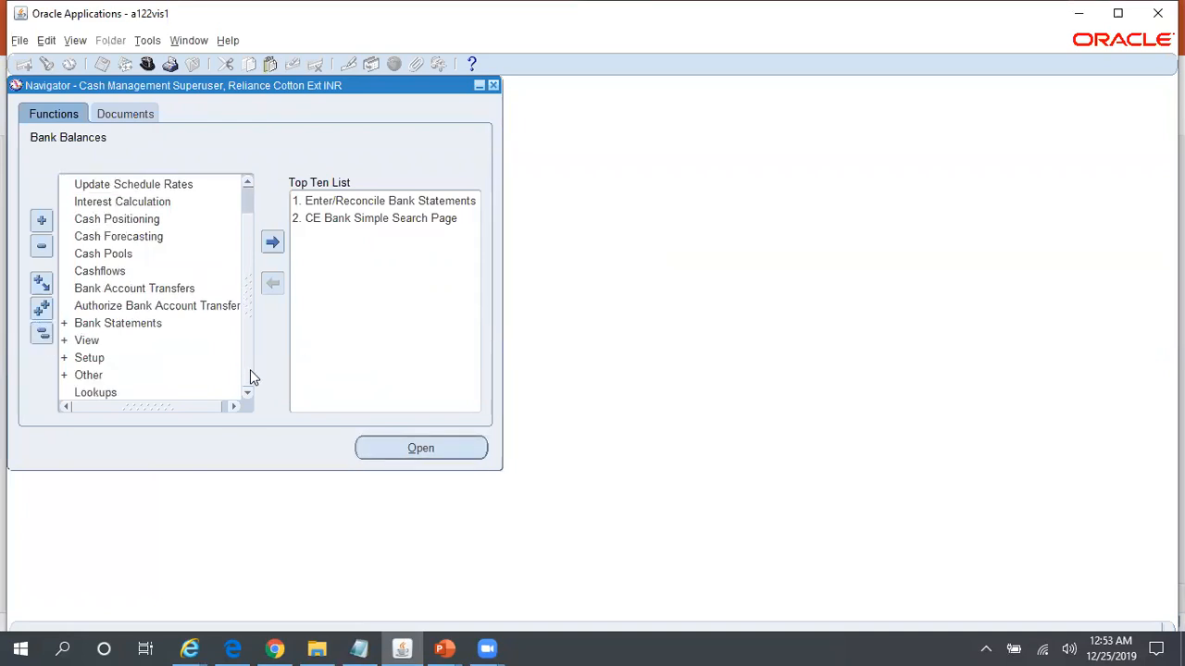
double_click(92, 358)
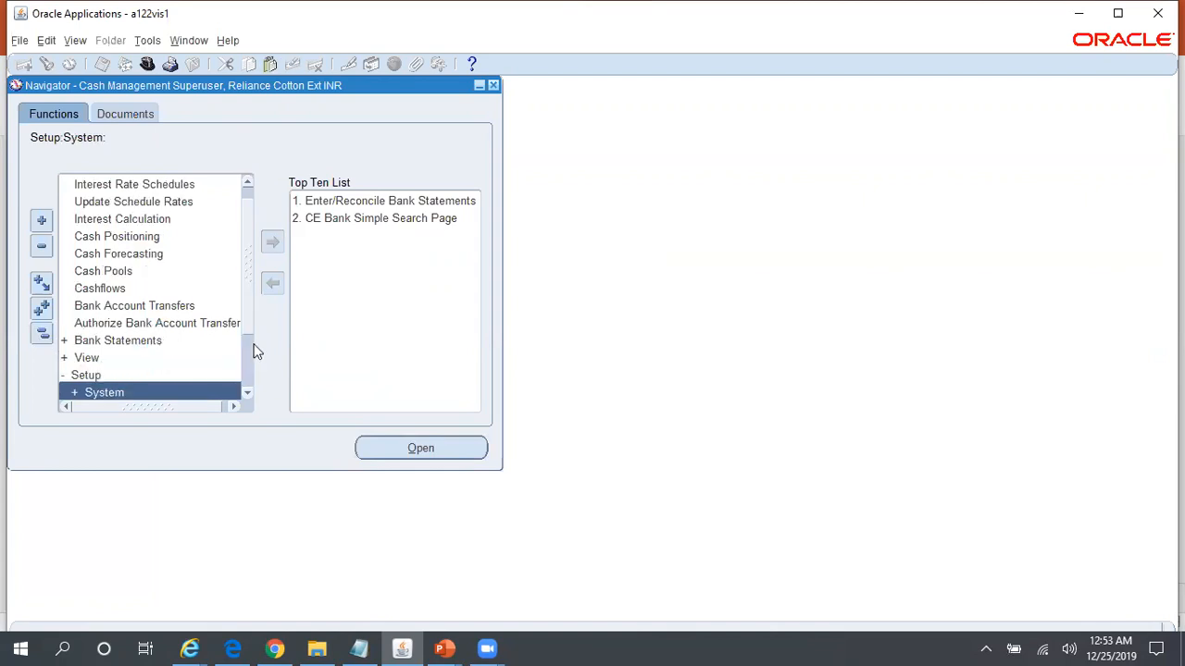
scroll(250, 327, down, 4)
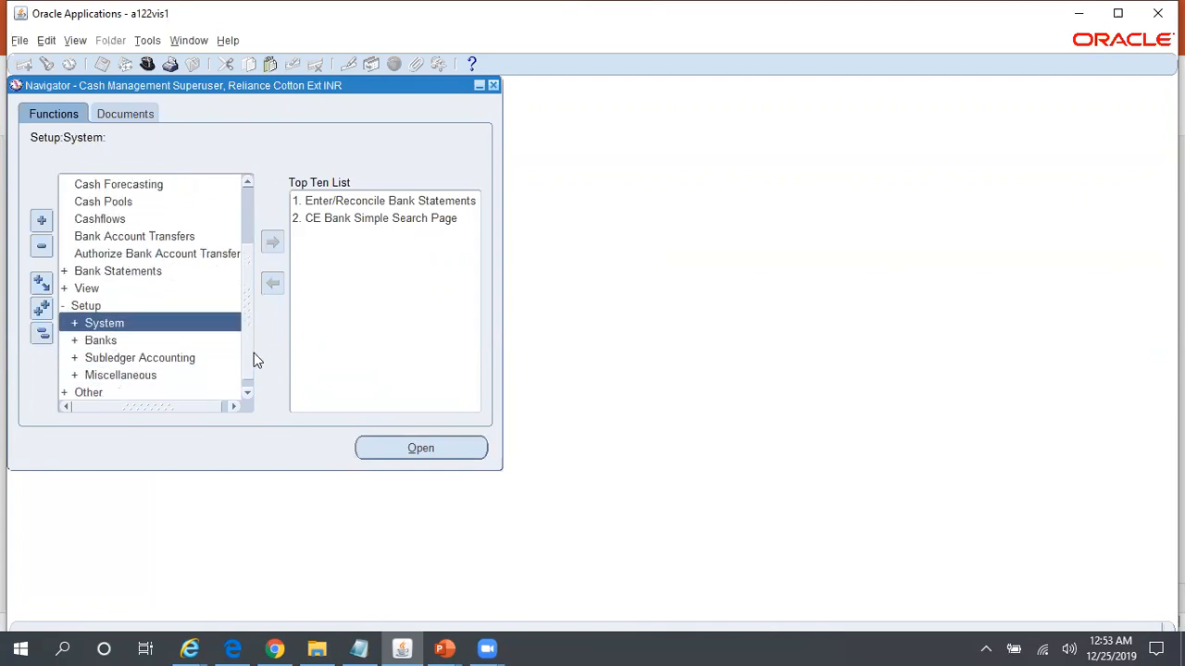
double_click(190, 324)
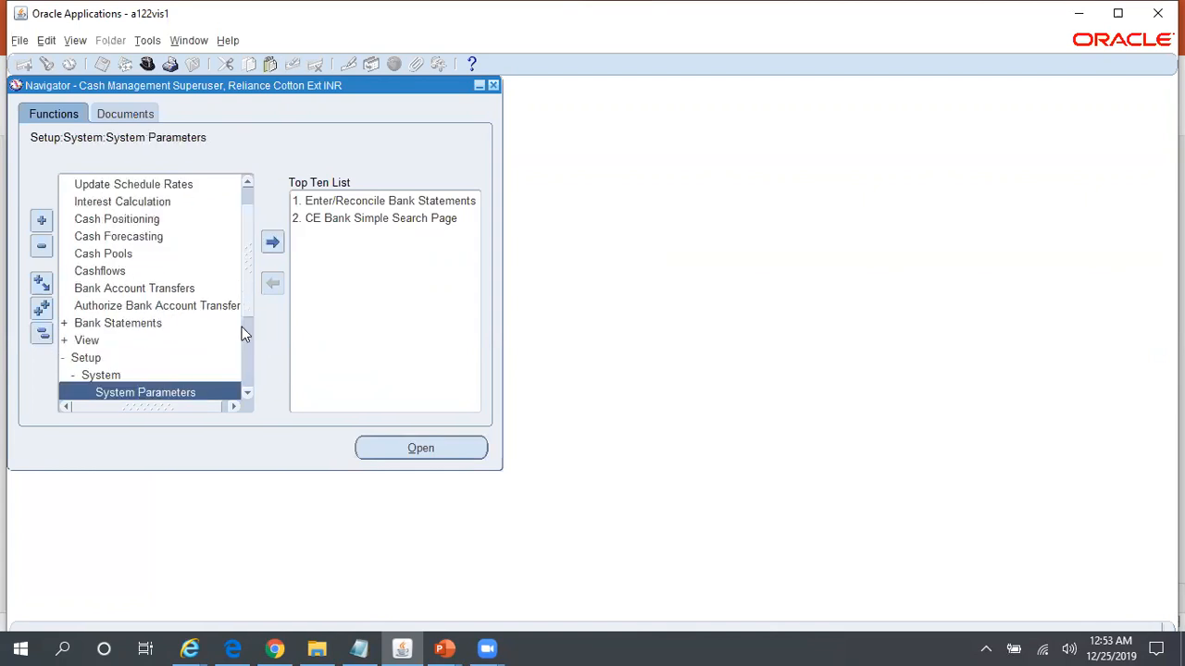
scroll(250, 306, down, 5)
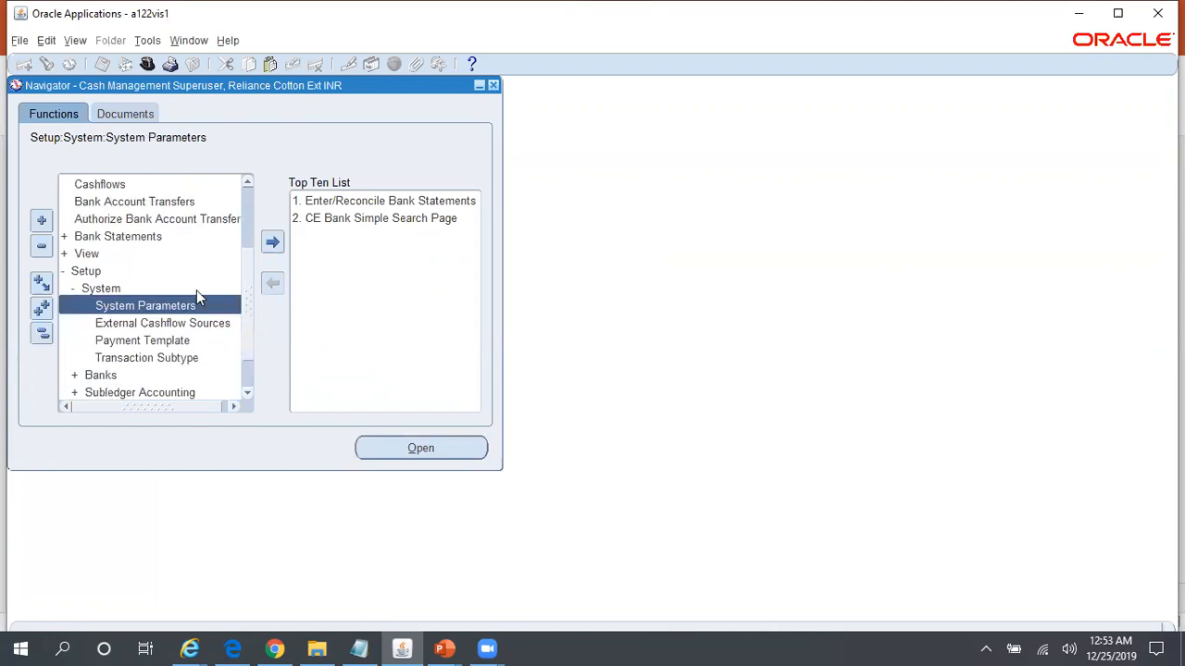
Expand Bank Statements and Manual Clearing for the Reliance Cotton Ext INR responsibility and open Clear Transactions
double_click(132, 237)
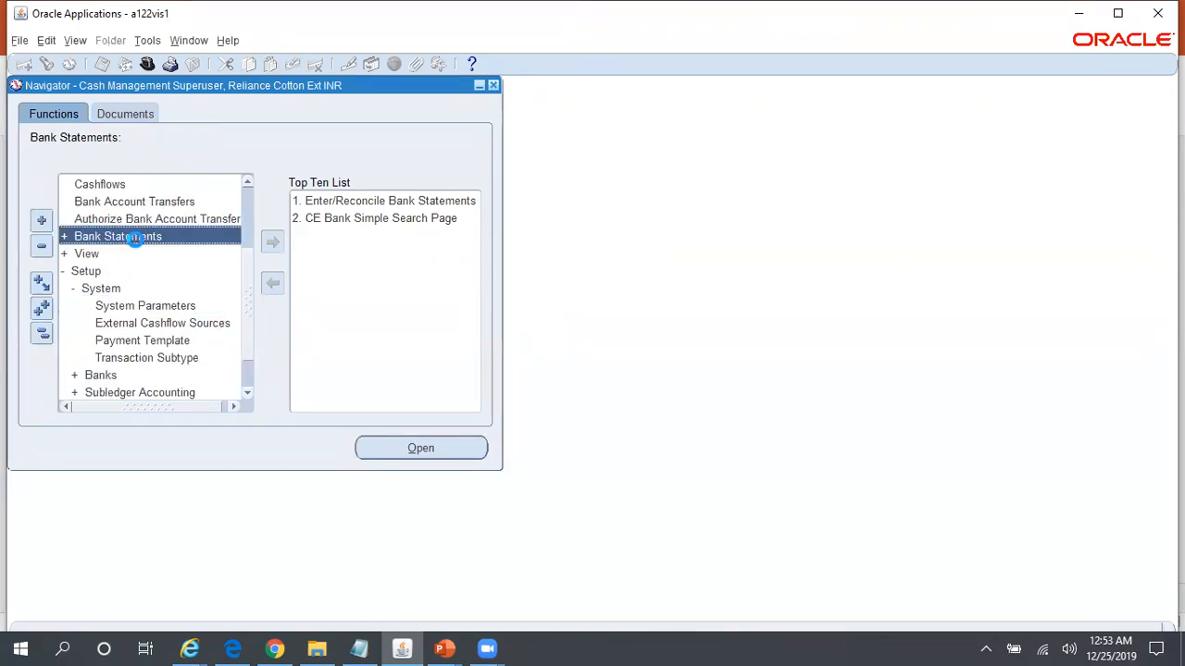
click(247, 394)
click(247, 394)
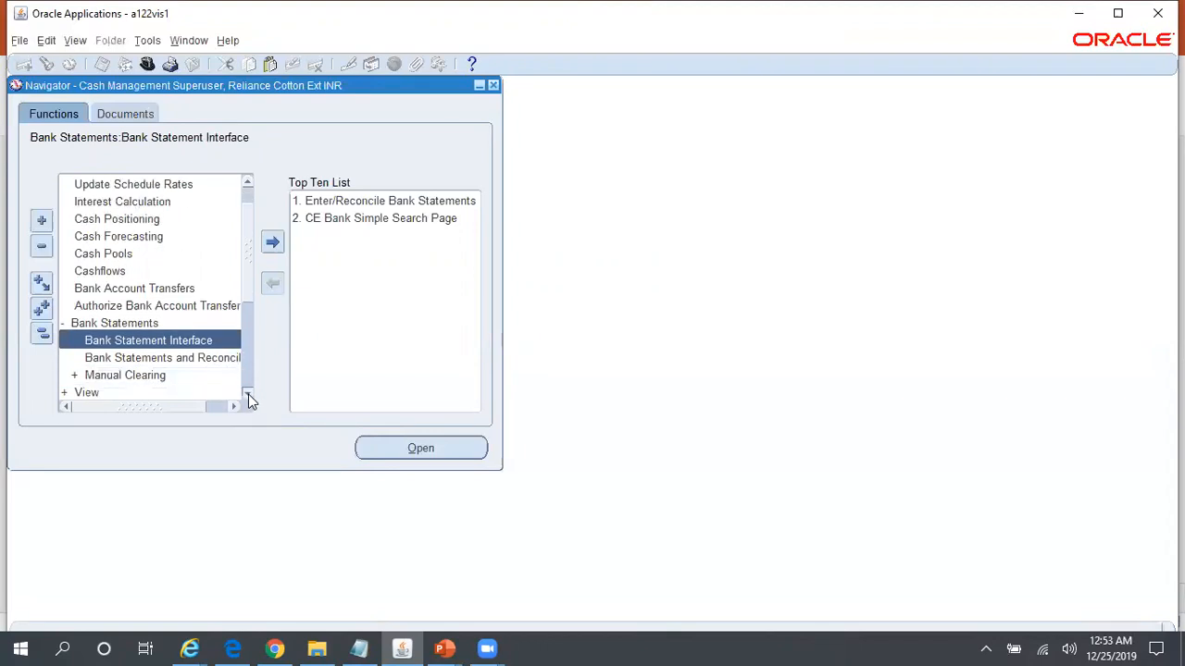
double_click(157, 375)
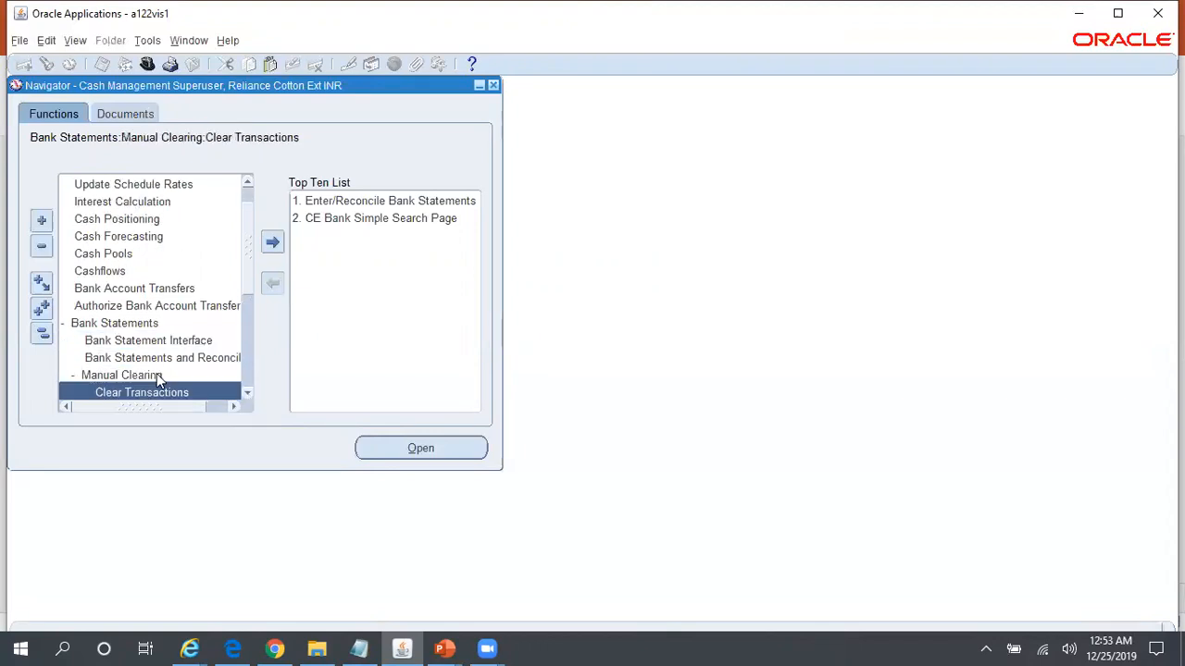
double_click(202, 395)
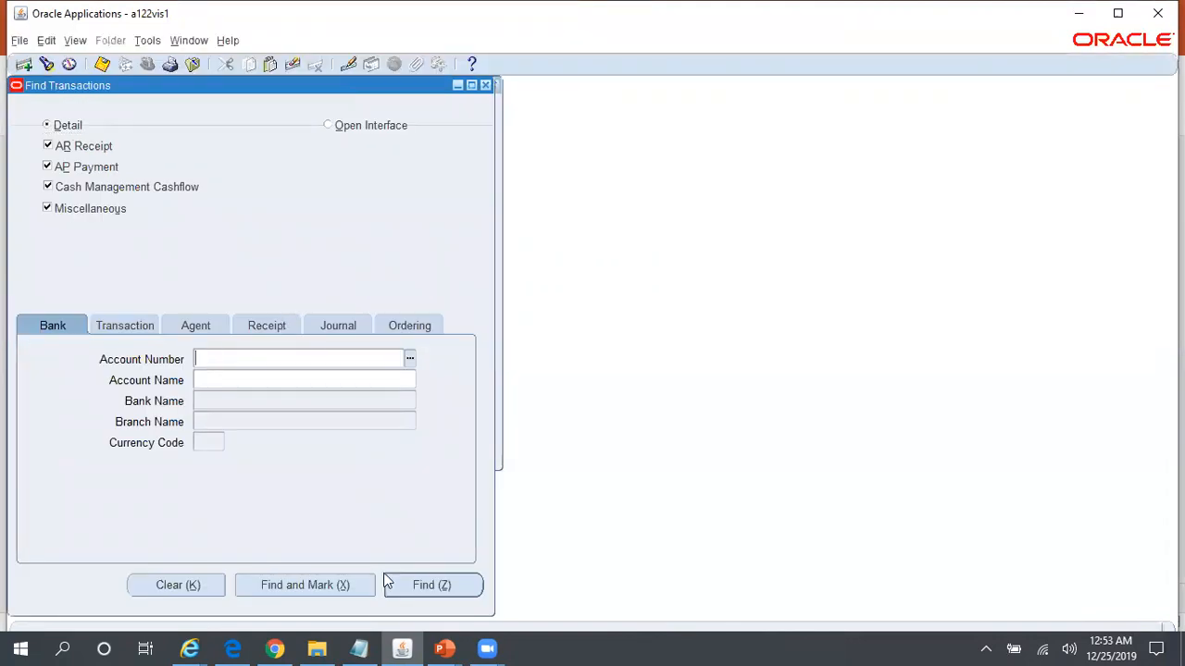
Copy the Reliance Textiles bank account number from Notepad into Find Transactions in Oracle Applications and find the ICICI_Current account's transactions
click(359, 647)
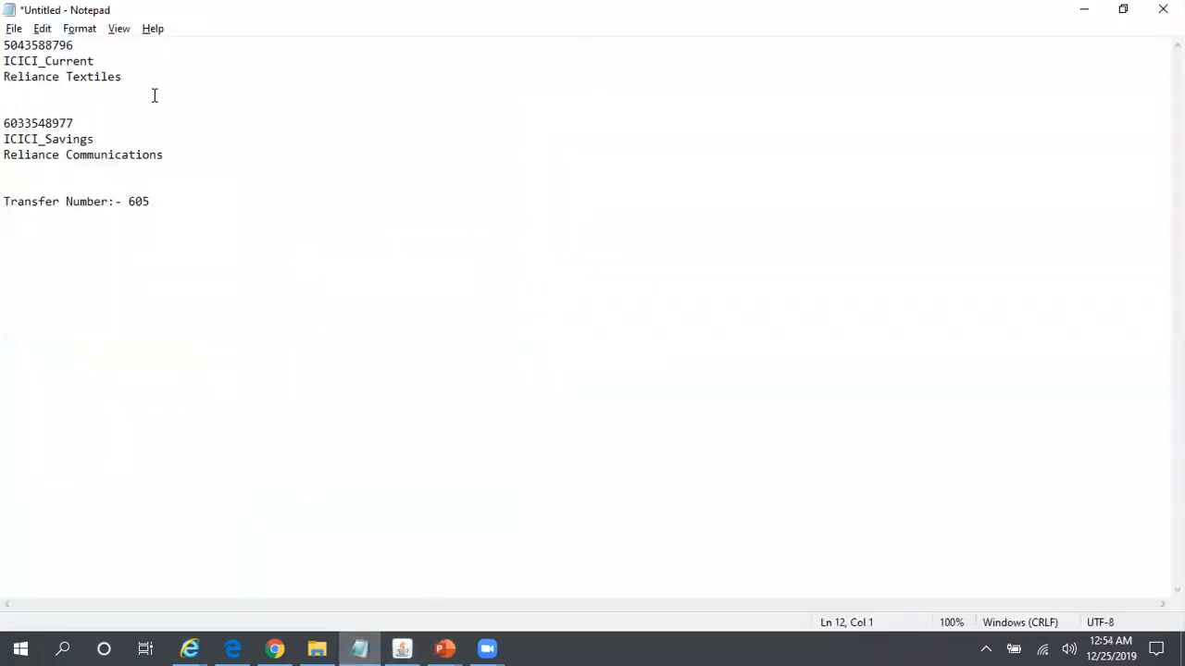
drag(79, 44, 8, 43)
key(ctrl+c)
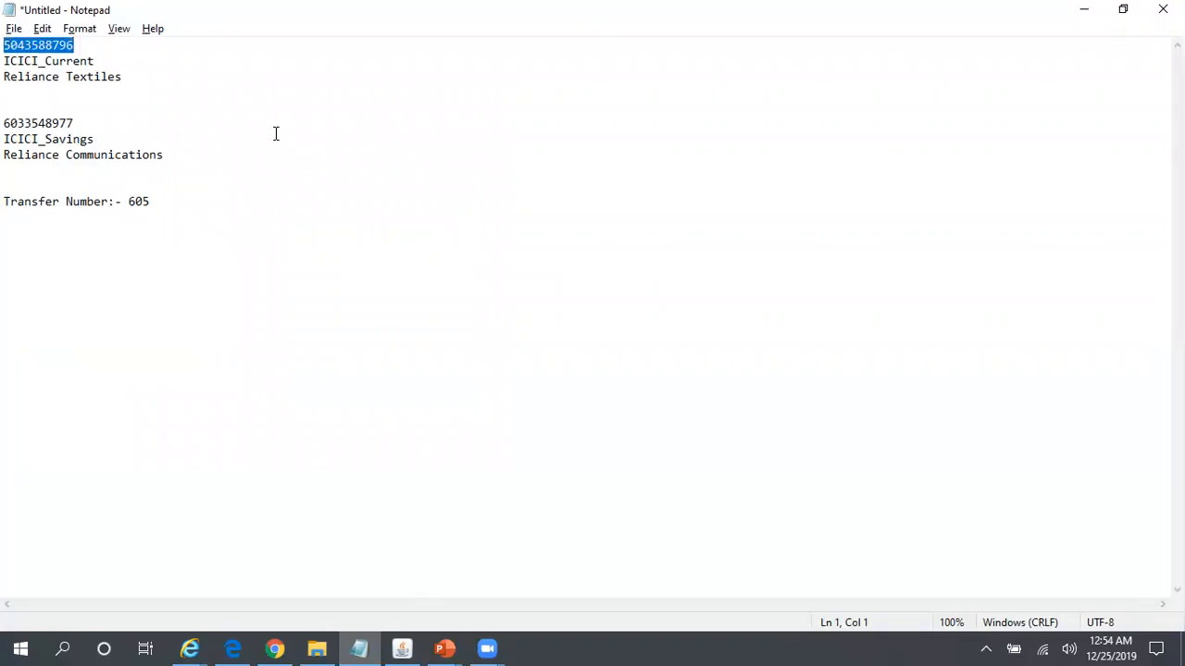
key(alt+Tab)
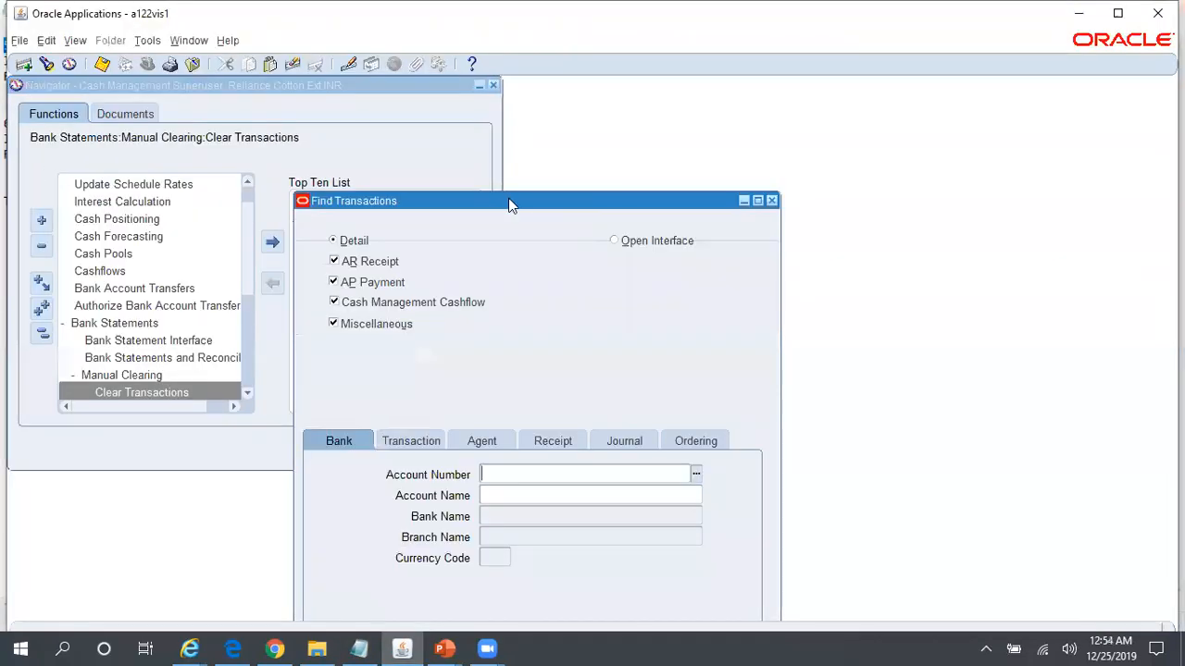
key(alt+Tab)
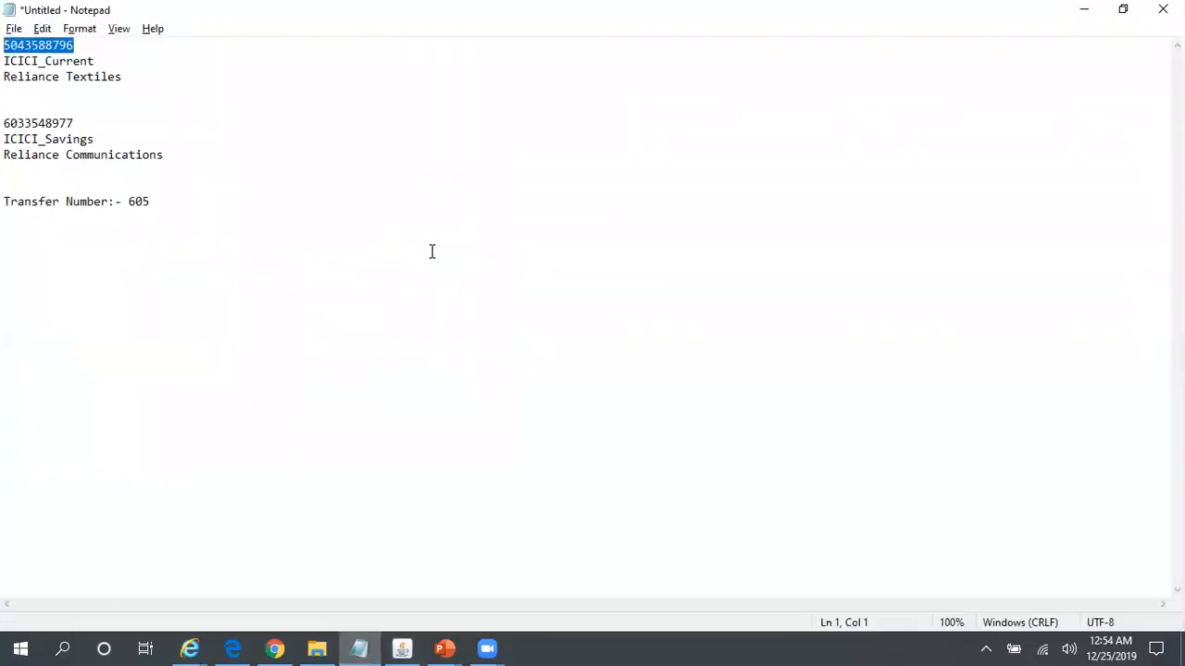
key(alt+Tab)
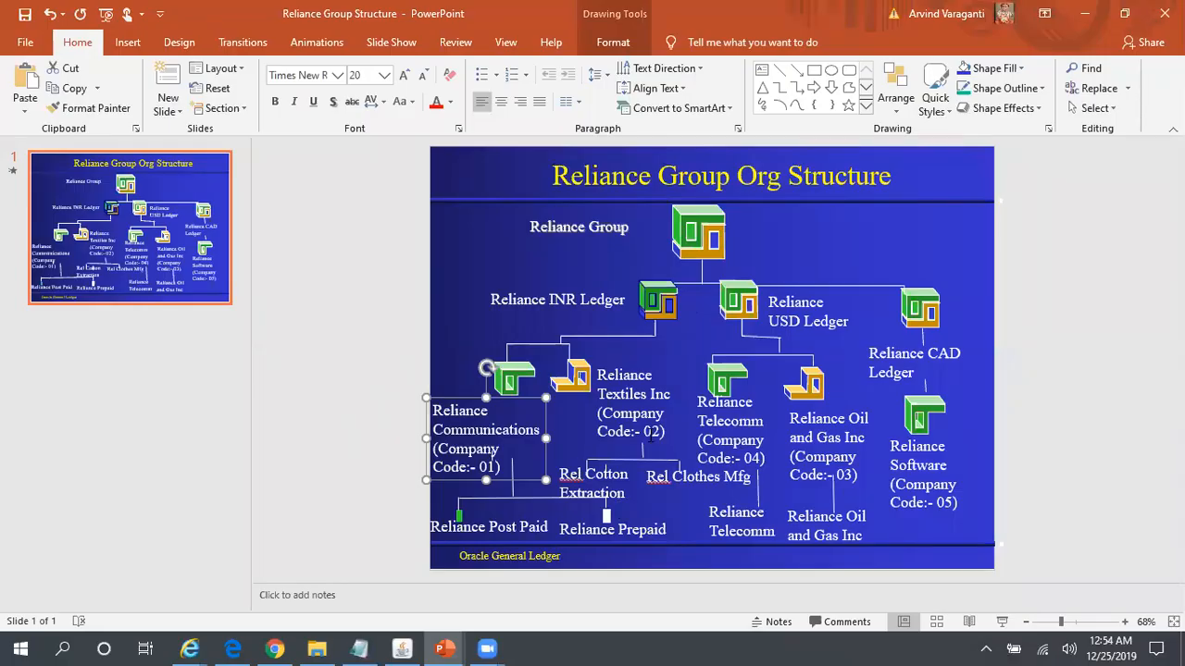
key(alt+Tab)
key(alt+Tab)
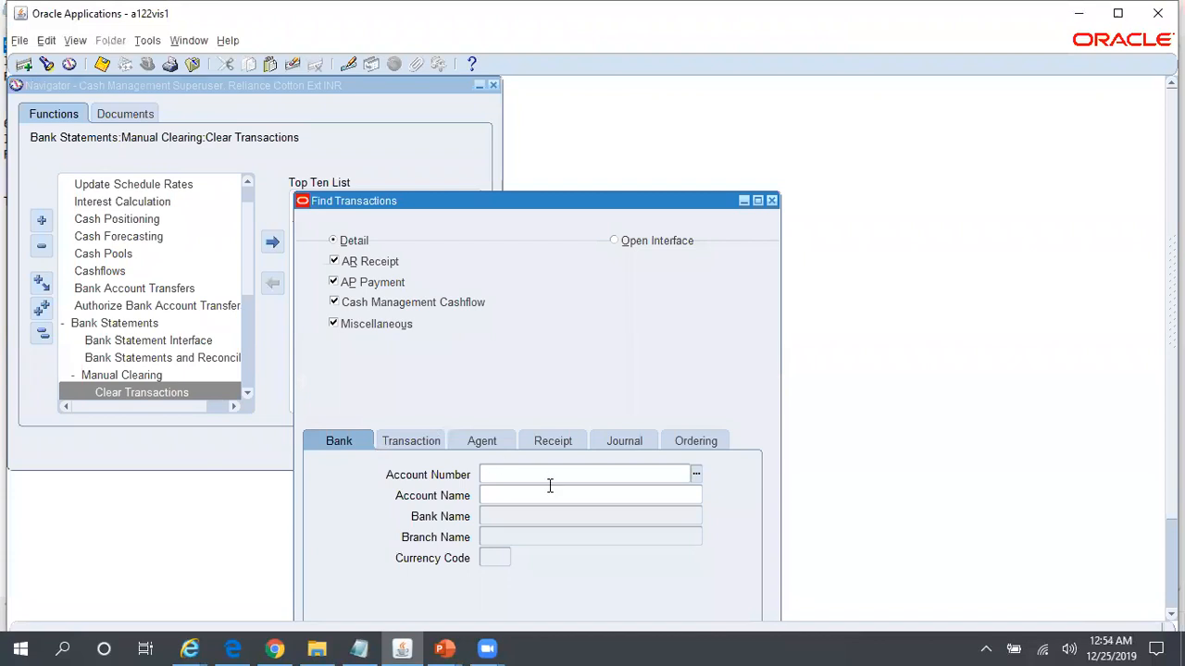
key(ctrl+v)
key(Tab)
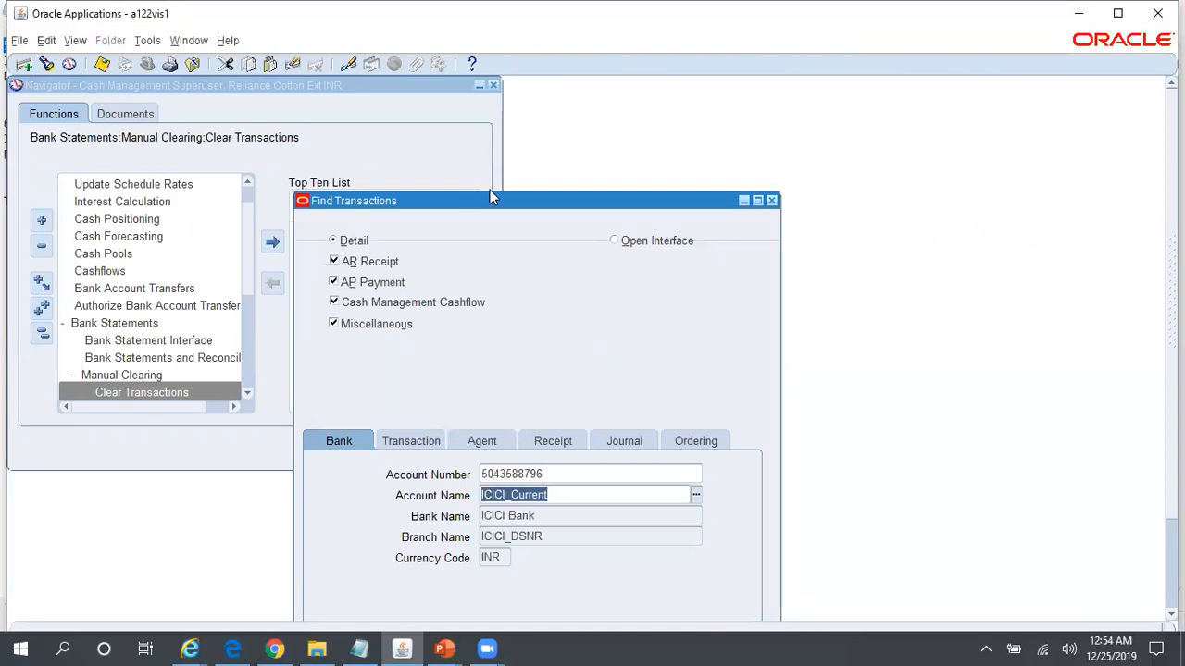
drag(493, 201, 368, 100)
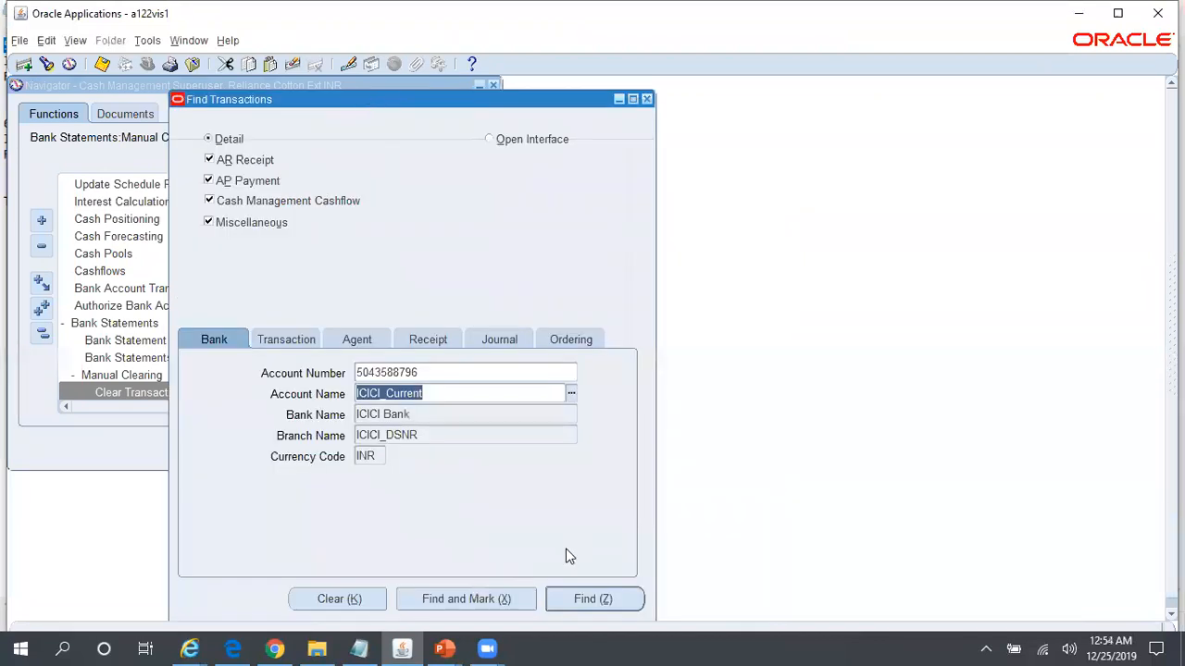
click(622, 602)
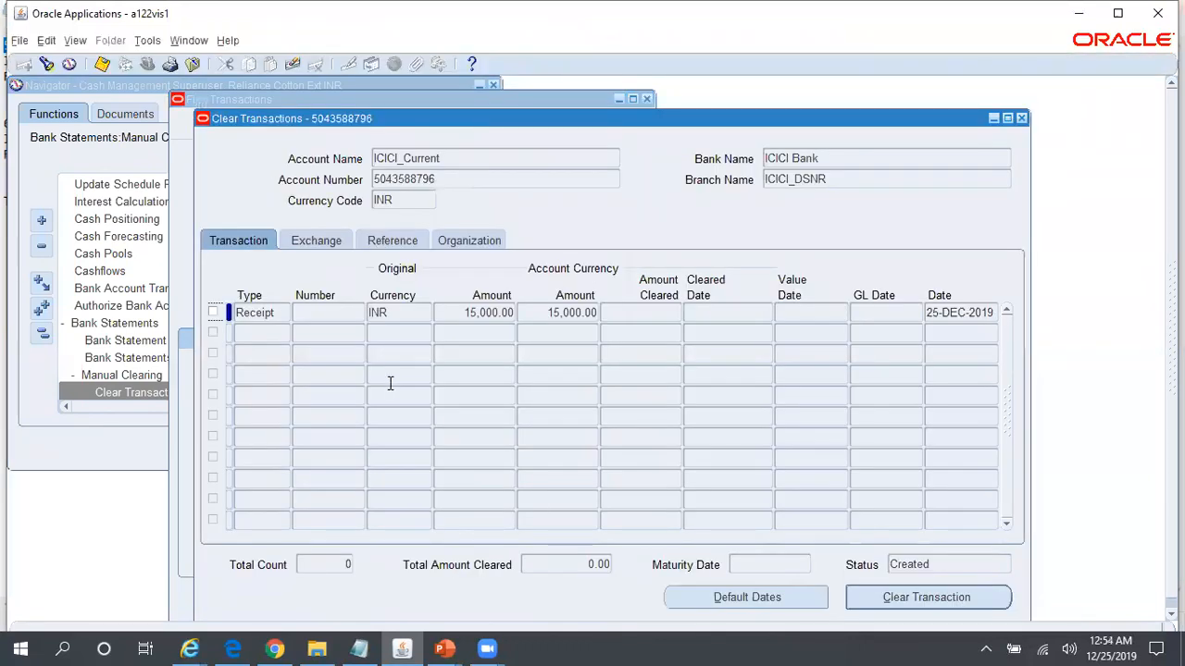
Clear the 15,000.00 INR receipt dated 25-DEC-2019 and close the Clear Transactions and Find Transactions windows
click(212, 313)
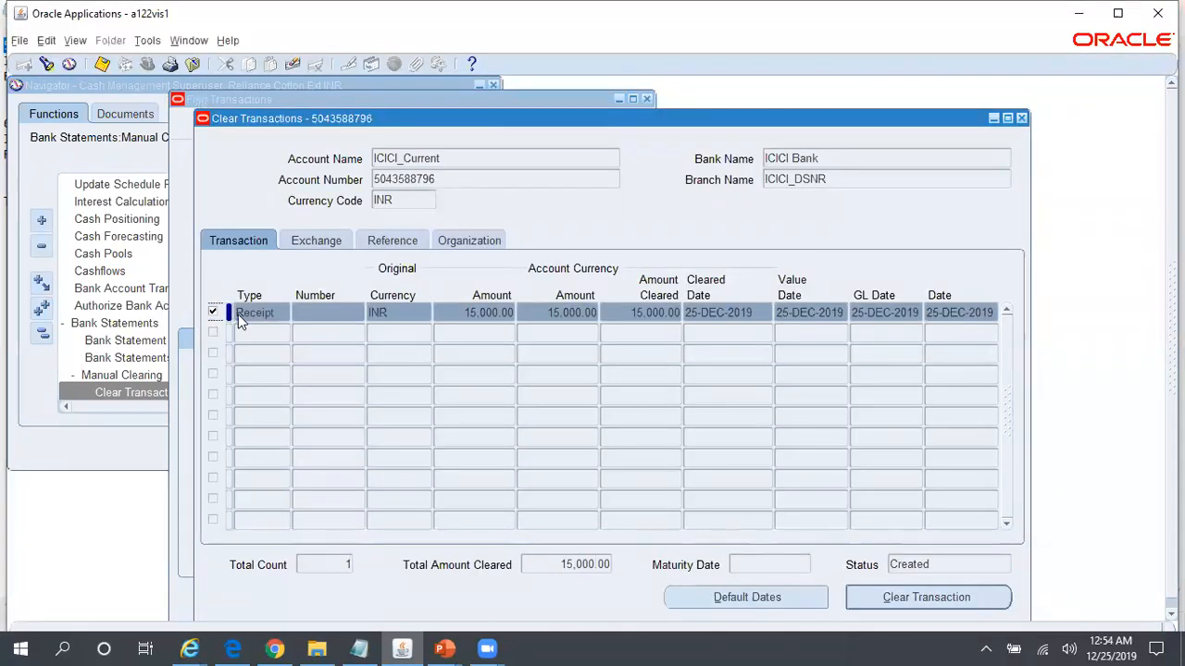
click(946, 606)
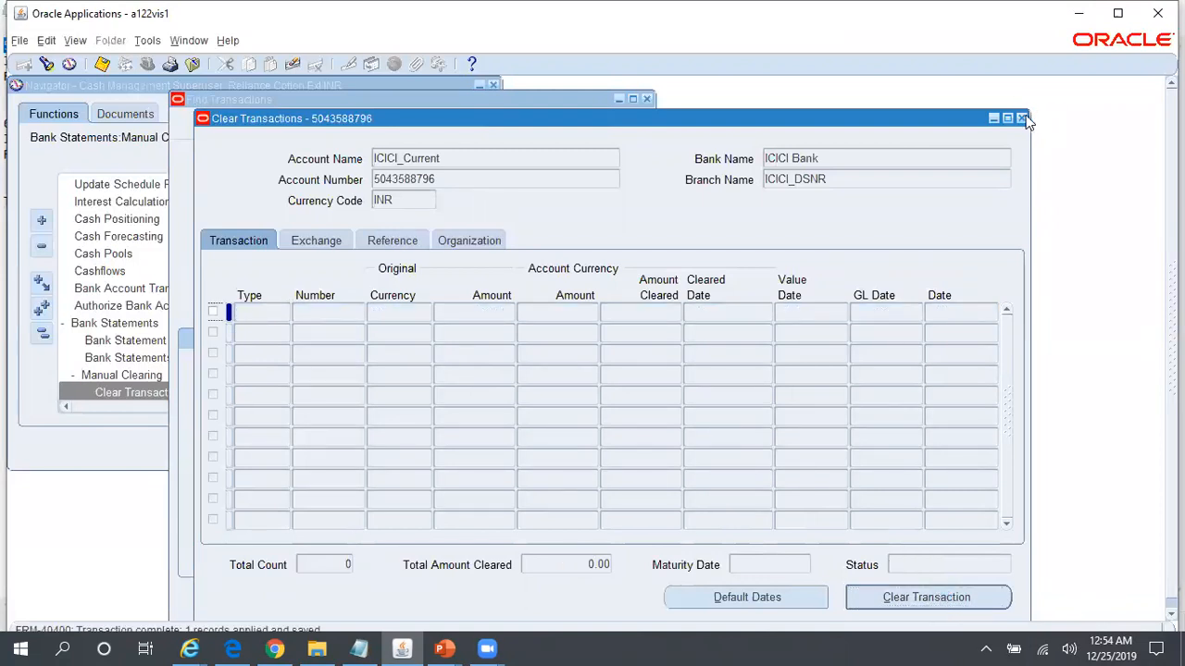
click(1021, 119)
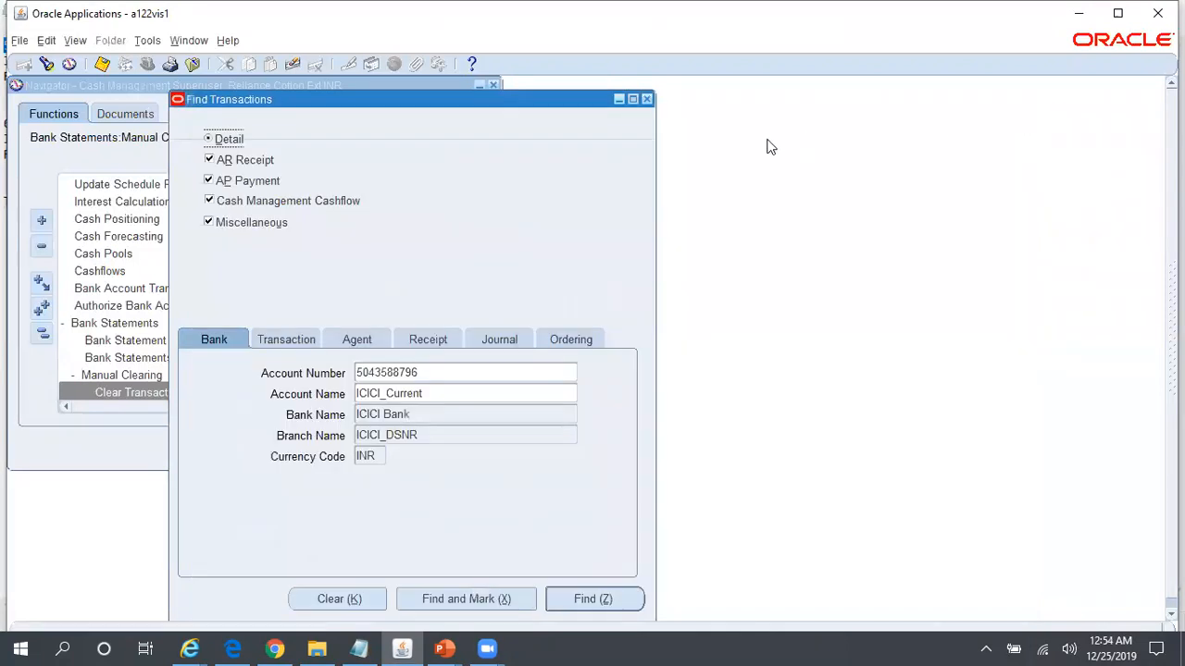
click(646, 99)
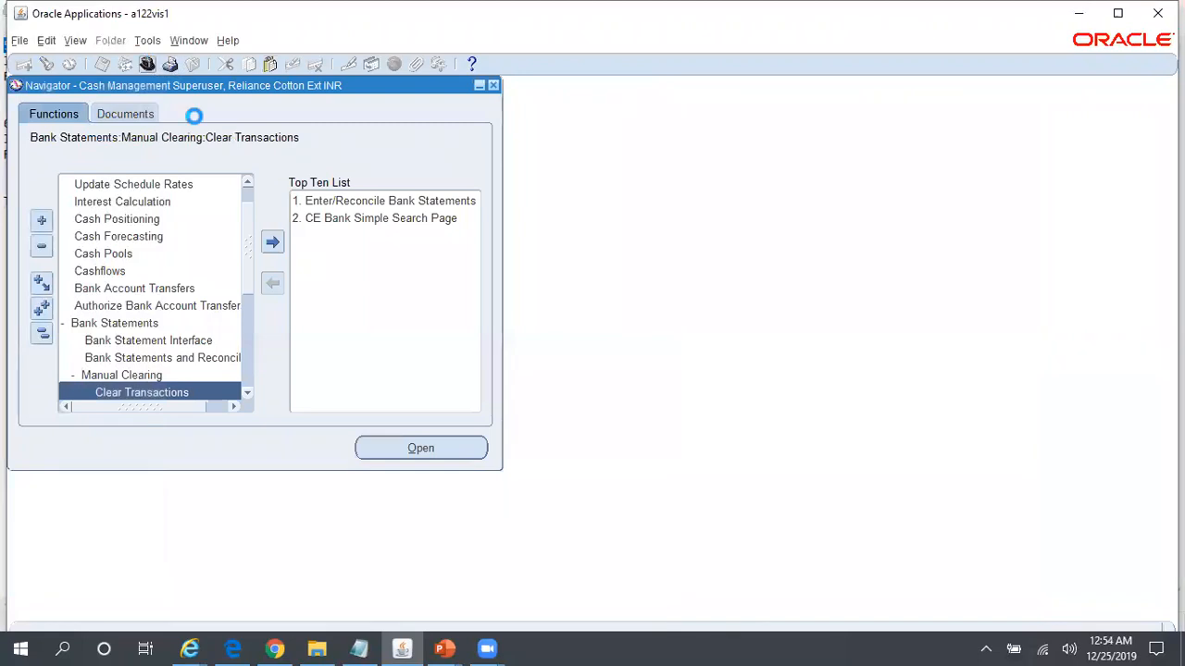
Search responsibilities with ca% and switch to Cash Management Superuser, Reliance Postpaid INR
text(ca%)
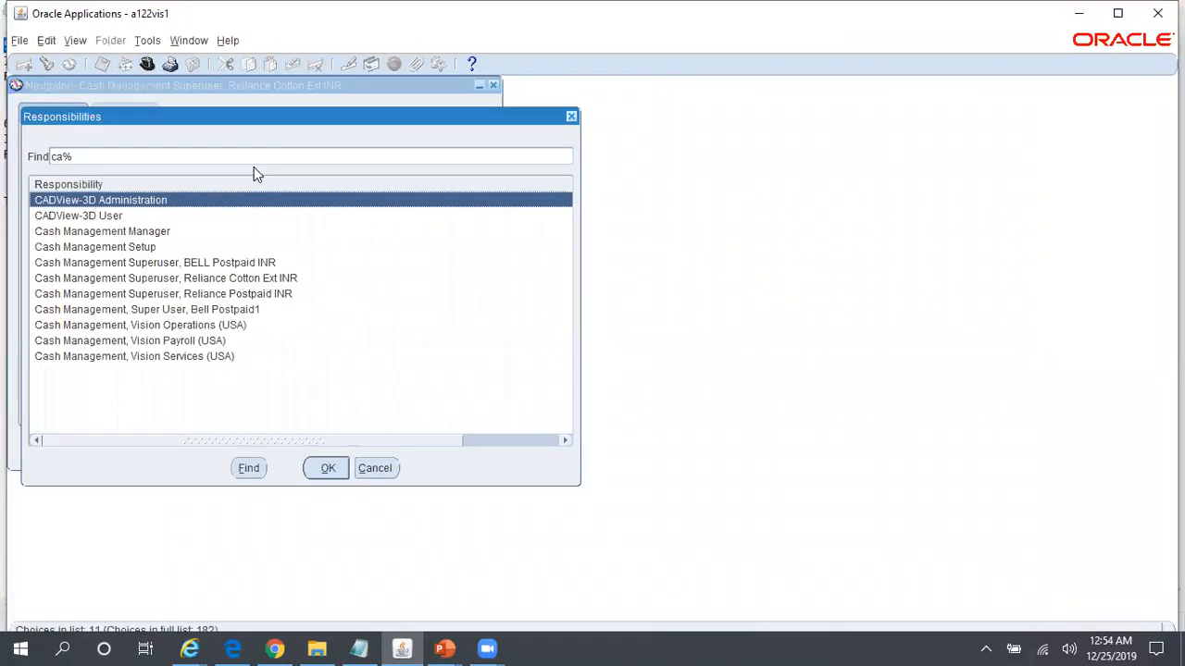
key(Down)
key(Down)
key(Down)
key(Down)
key(Down)
key(Down)
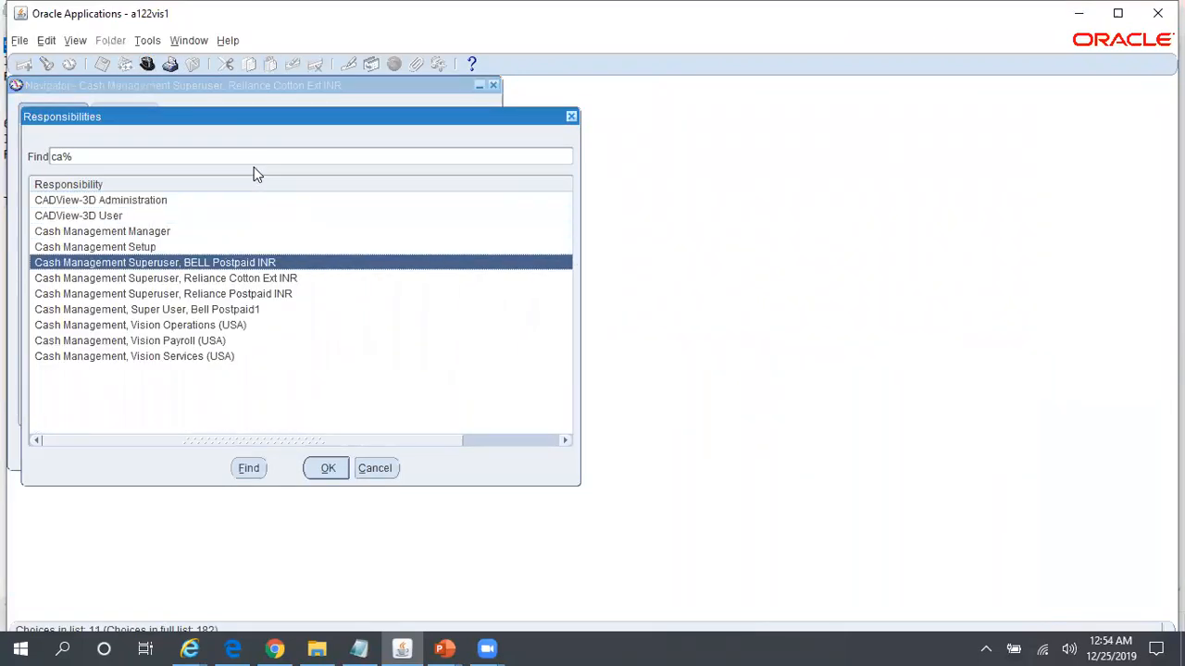
key(Return)
Check the account notes in Notepad and the Reliance Communications branch of the org structure in PowerPoint, and return to Oracle Applications
key(alt+Tab)
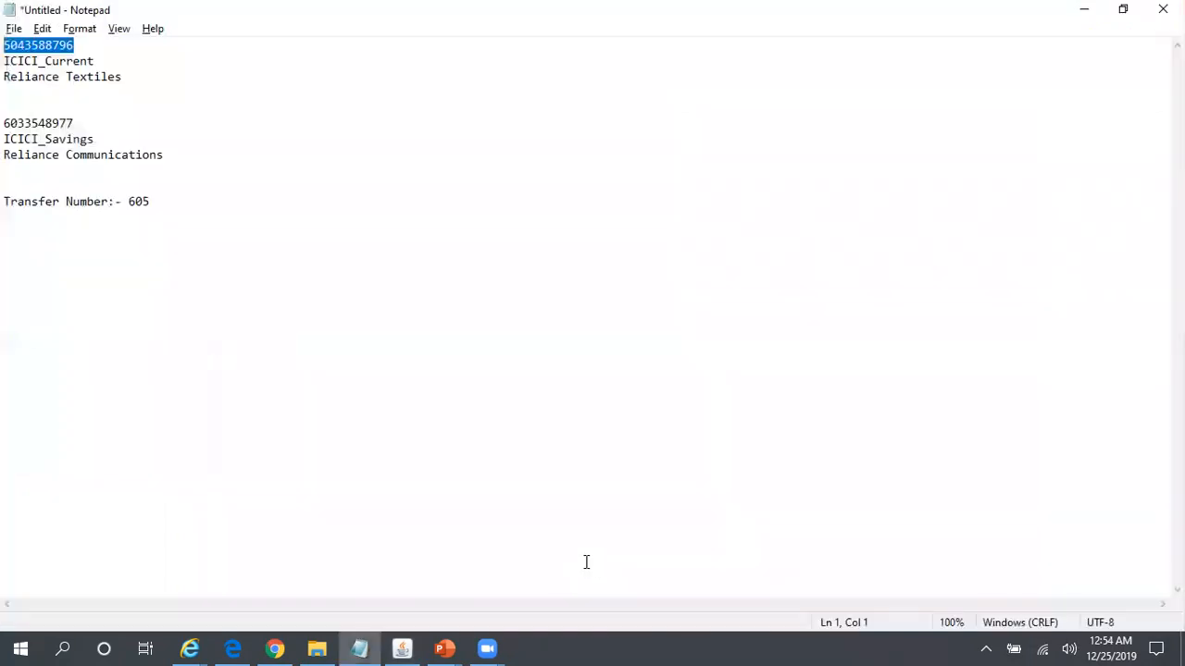
key(alt+Tab)
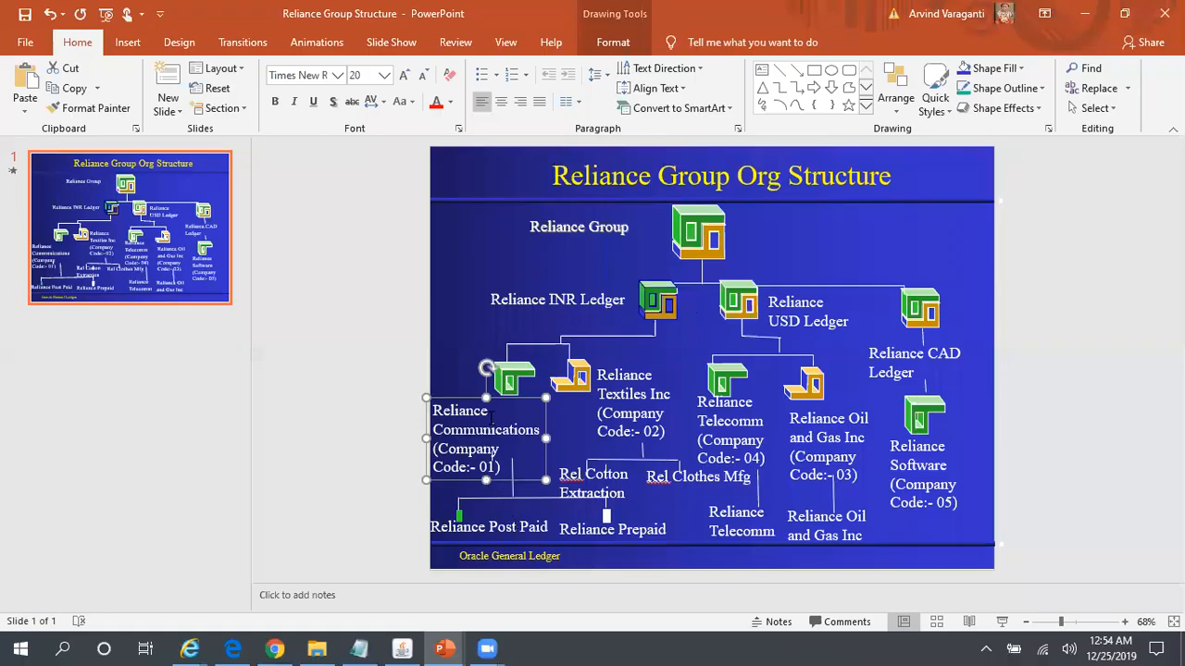
click(402, 648)
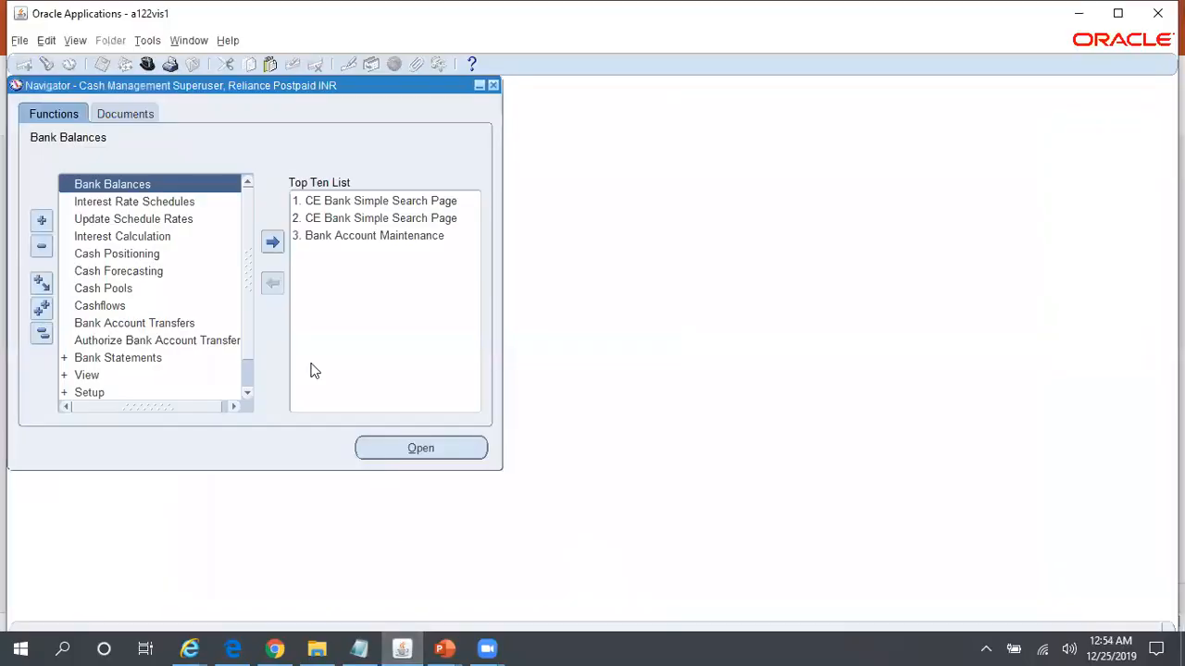
Open the Clear Transactions form from the Manual Clearing functions under Bank Statements
double_click(112, 361)
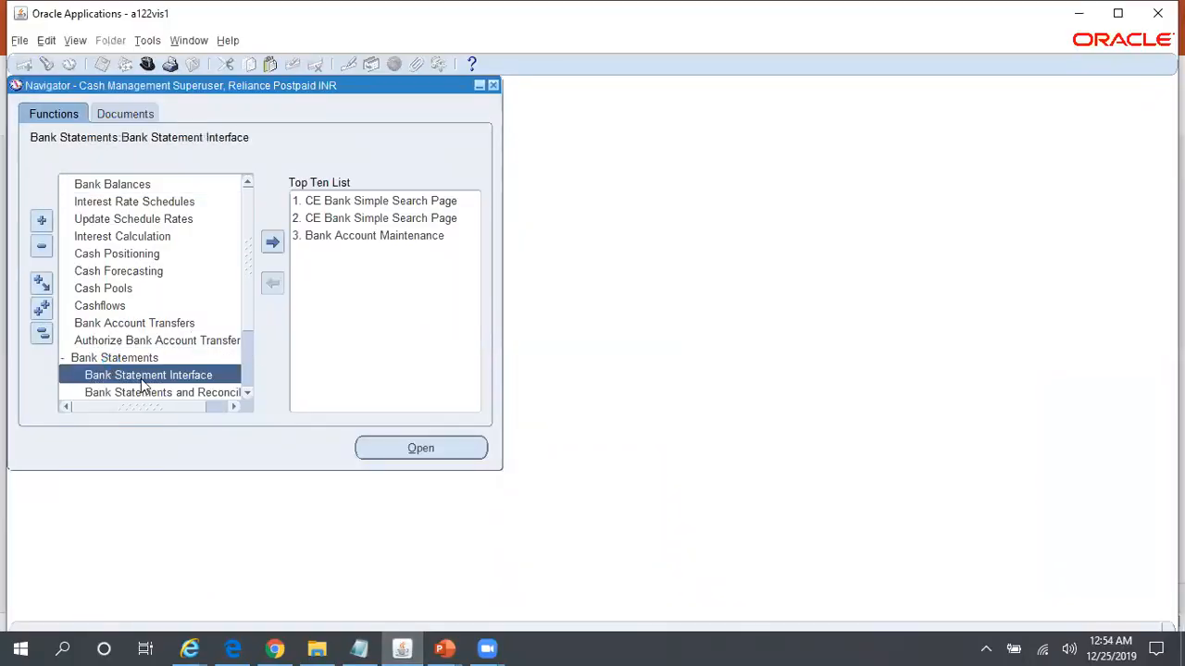
click(247, 394)
click(247, 394)
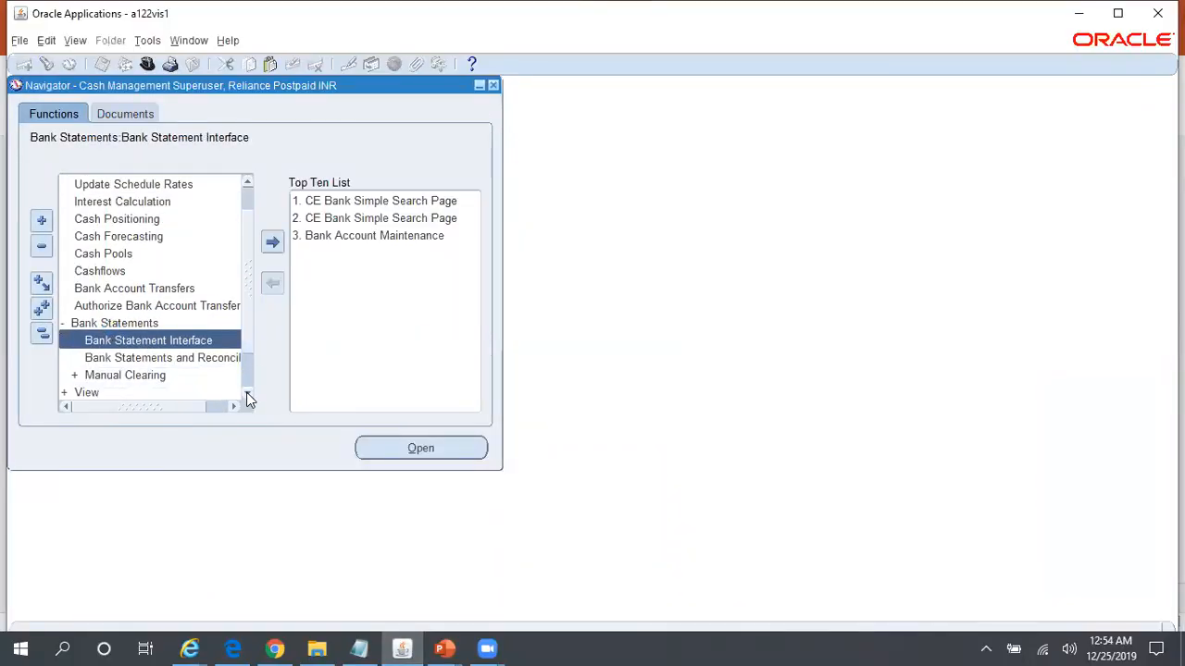
double_click(159, 377)
double_click(192, 391)
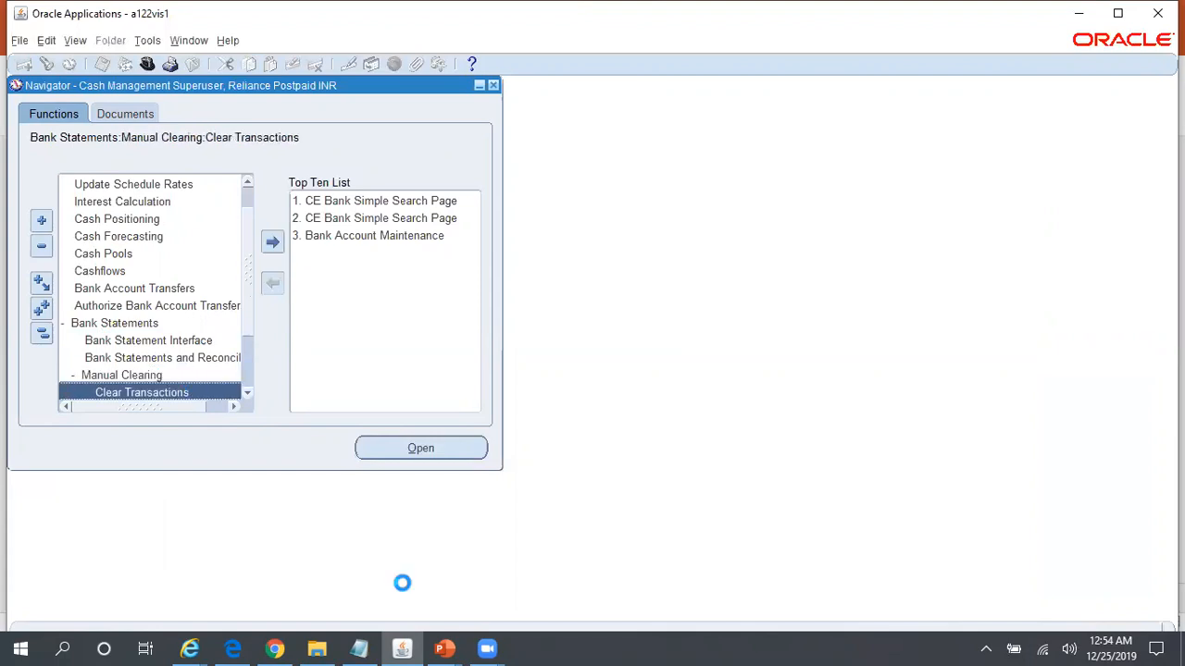
Copy the Reliance Communications bank account number from Notepad into Find Transactions in Oracle Applications and find the ICICI_Savings account's transactions
click(361, 648)
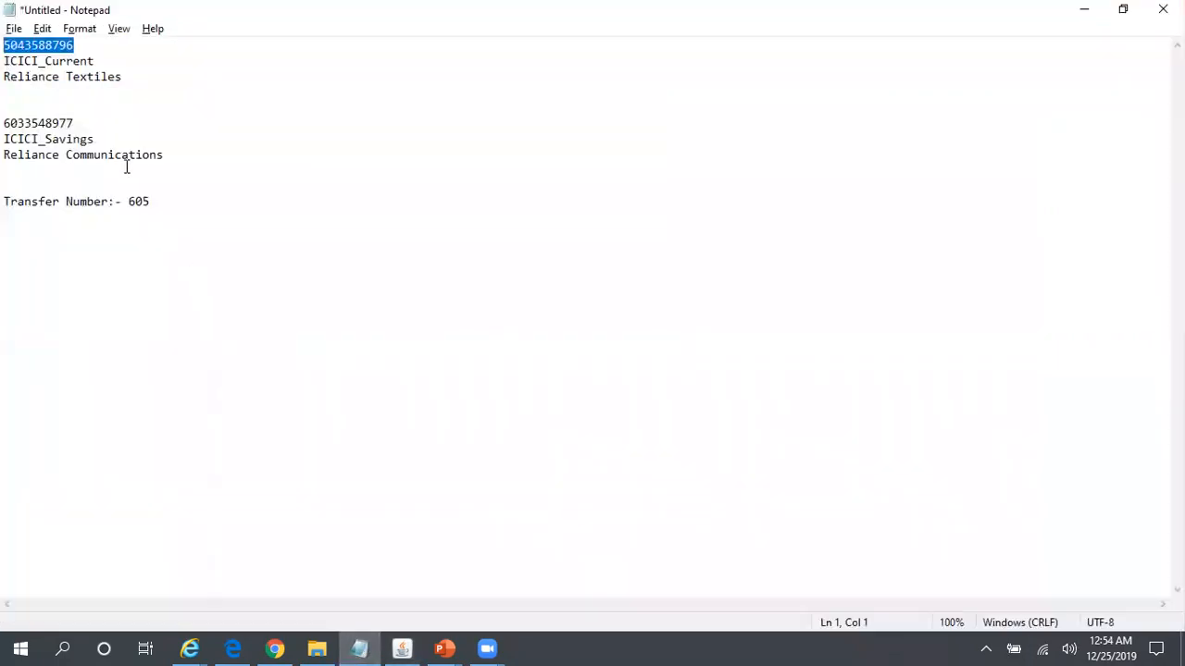
drag(74, 123, 6, 123)
key(ctrl+c)
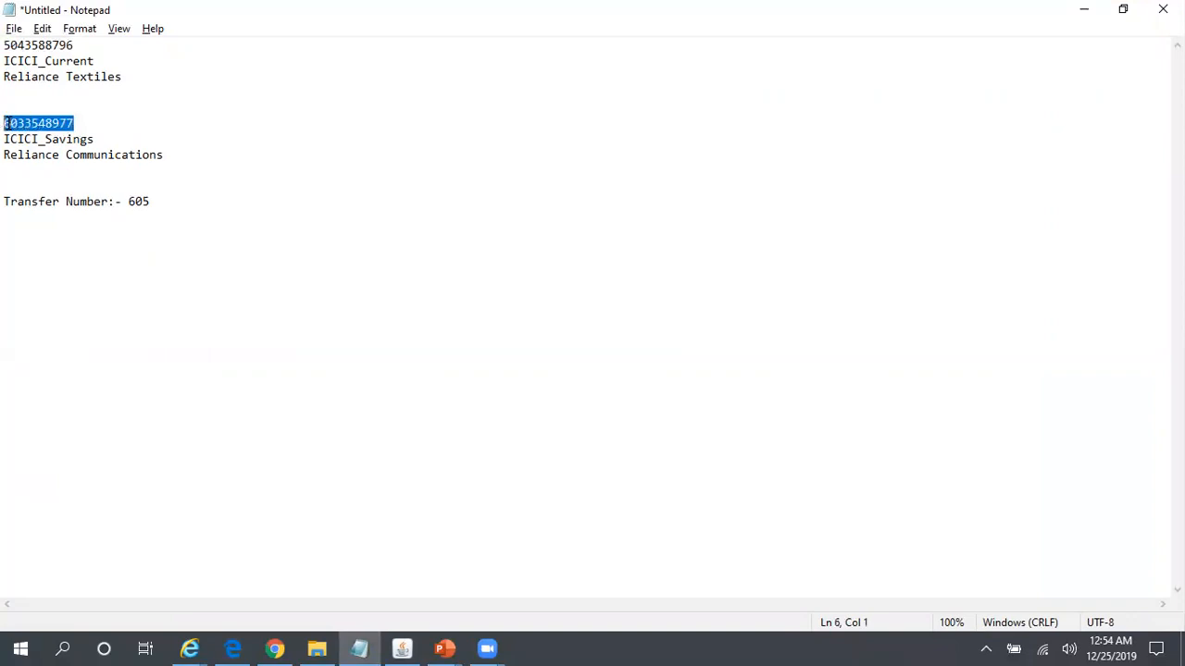
key(alt+Tab)
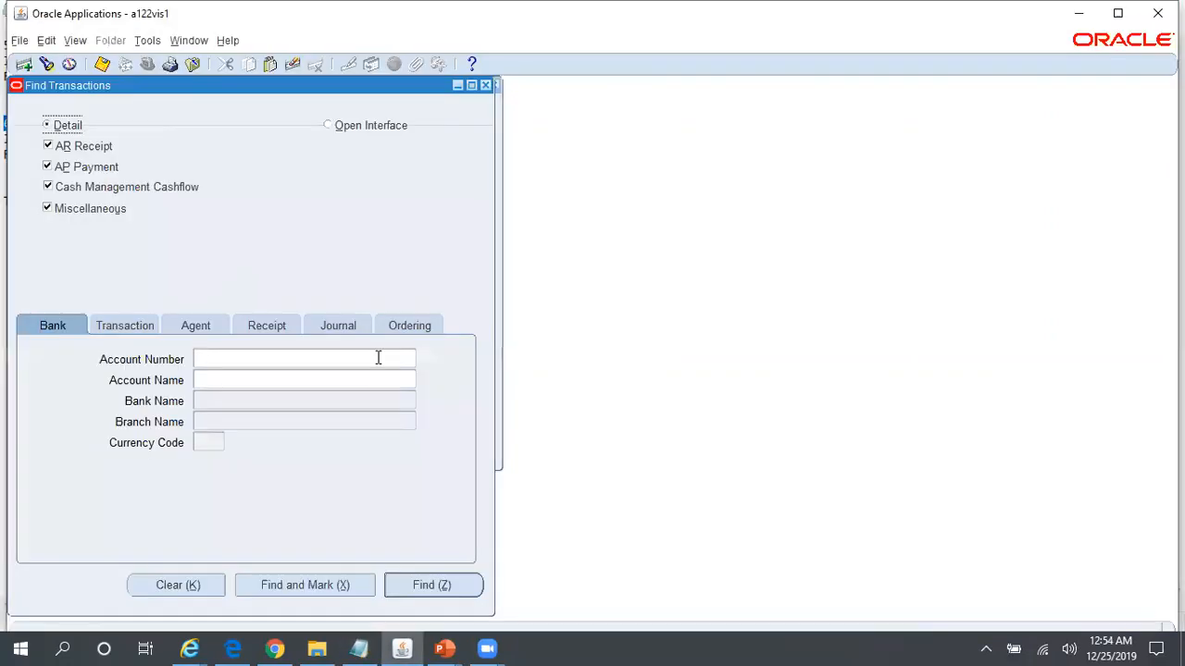
click(330, 359)
key(ctrl+v)
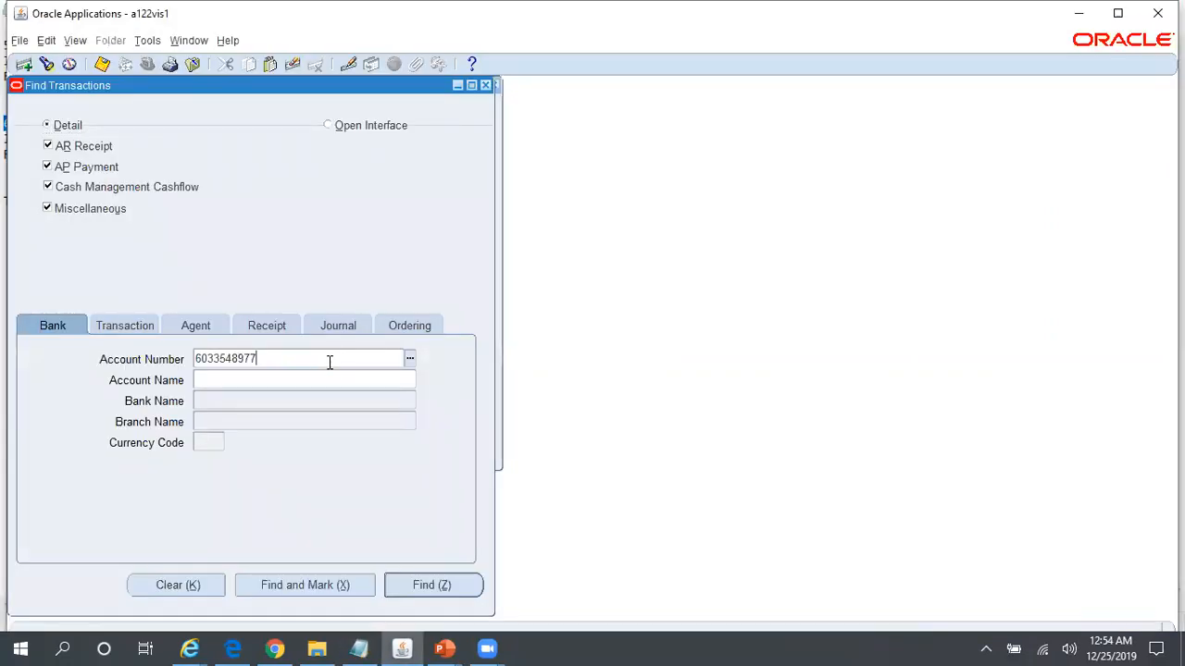
key(Tab)
key(Return)
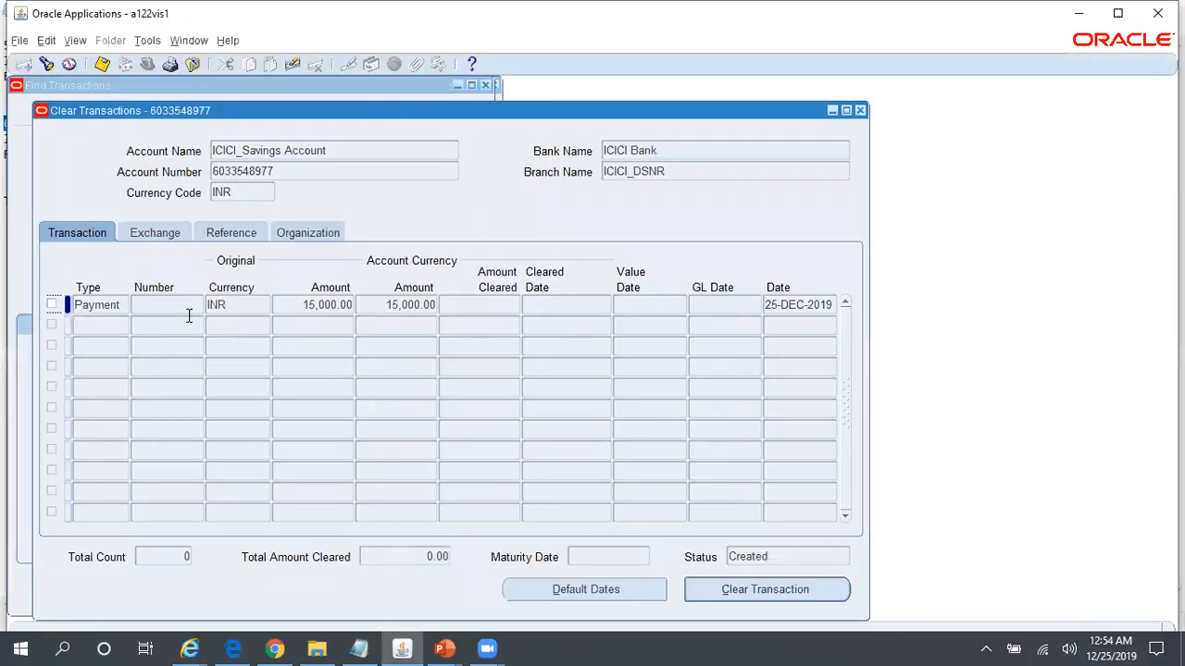
Clear the 15,000.00 INR payment dated 25-DEC-2019 and close the Clear Transactions and Find Transactions windows
click(51, 305)
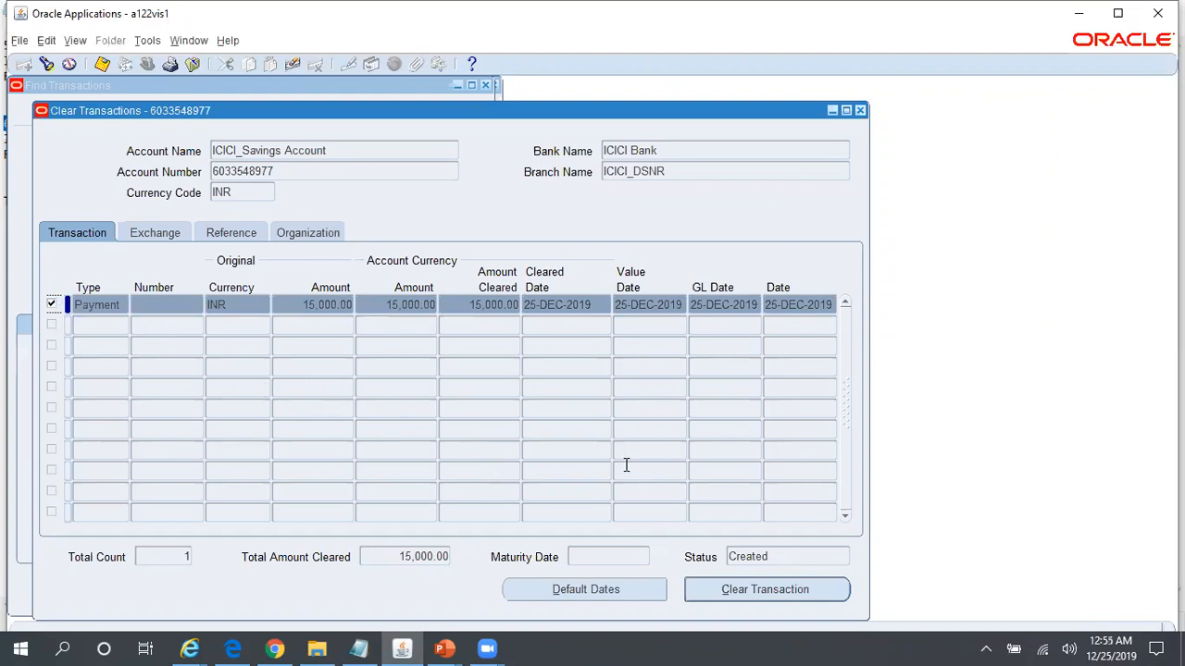
click(784, 593)
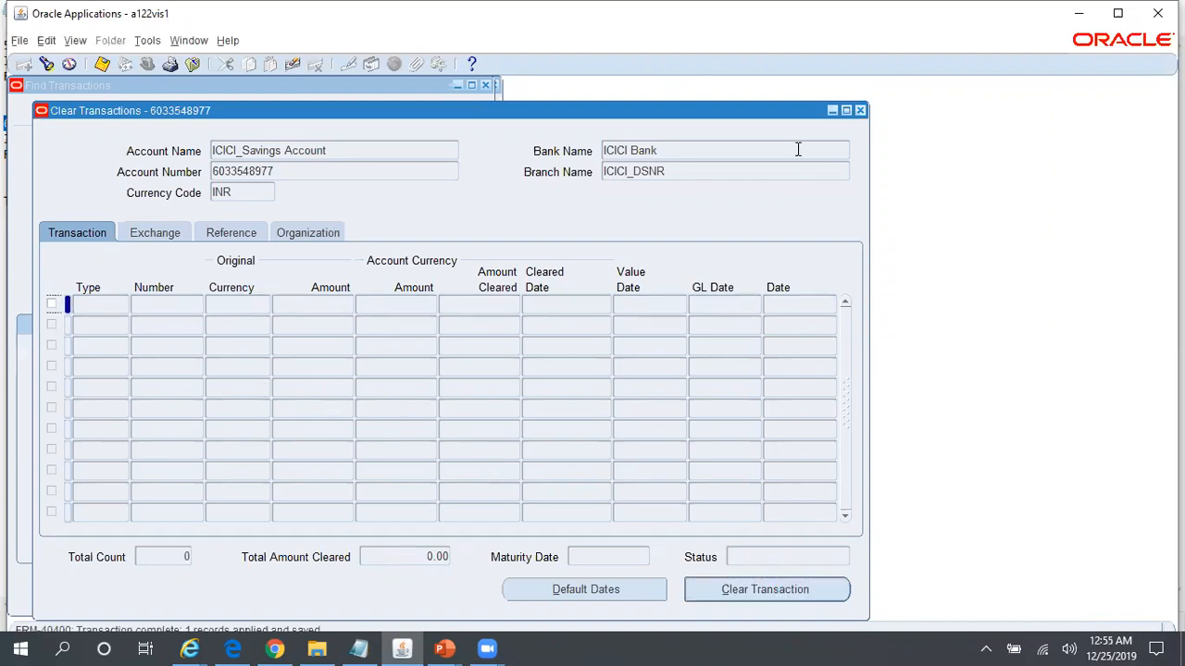
click(860, 111)
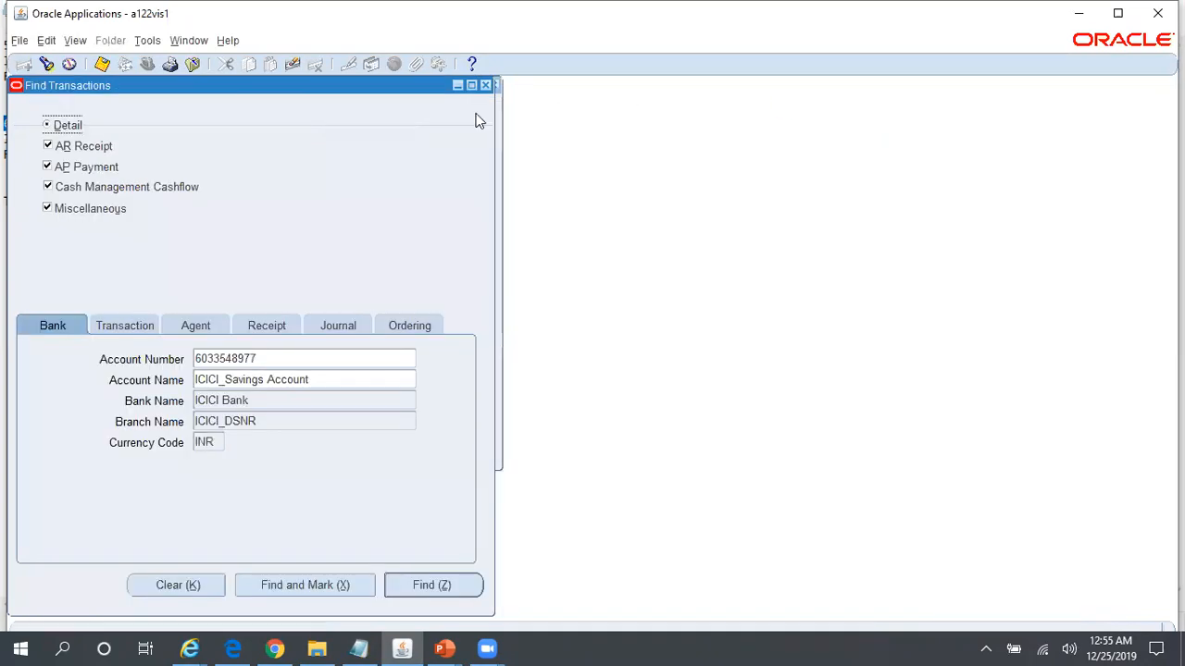
click(487, 86)
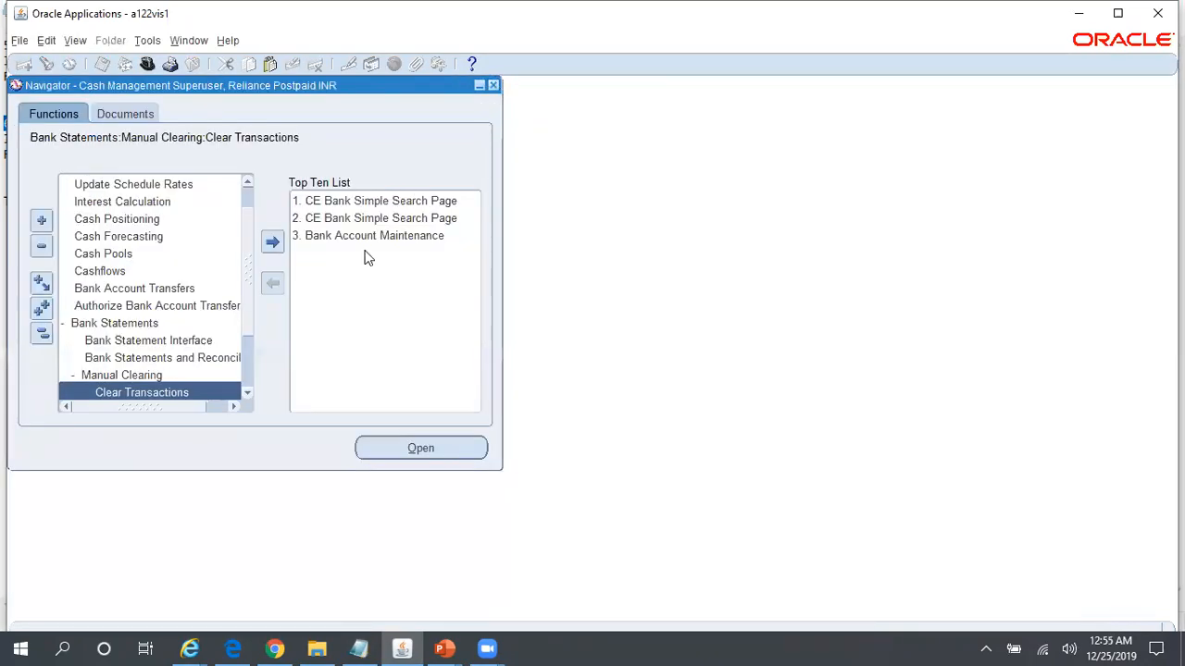
Start a new concurrent request and choose the Create Accounting program by searching for Create%Acc%
key(alt+v)
key(r)
key(alt+n)
text(Create%Acc%)
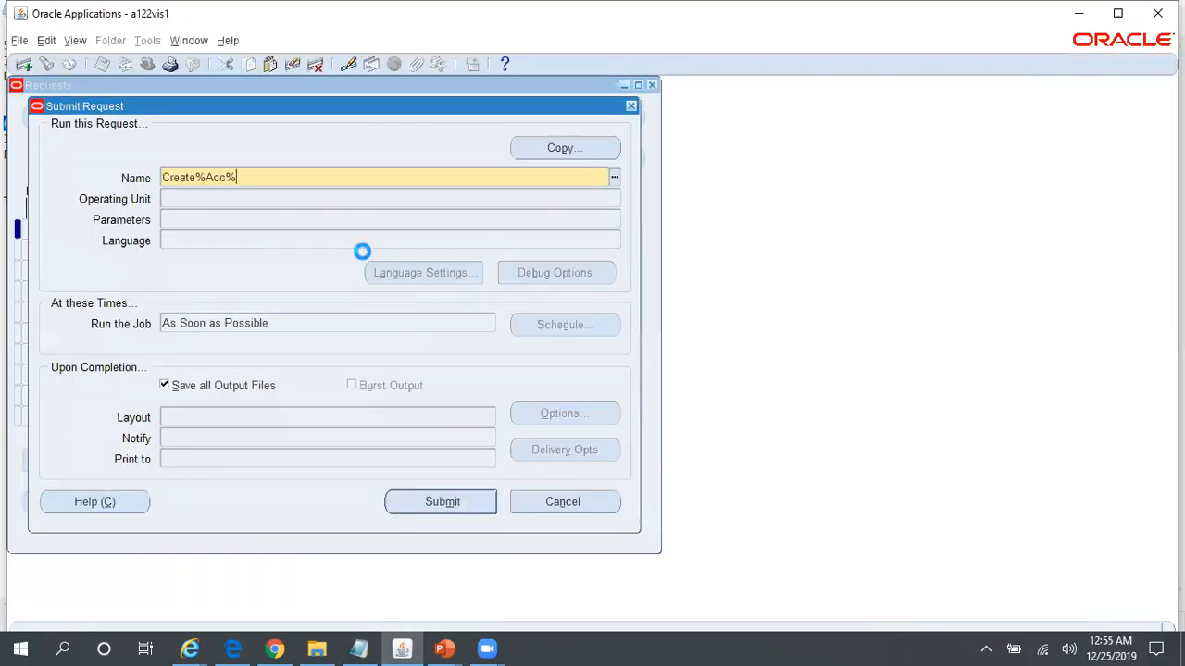
key(Tab)
key(Return)
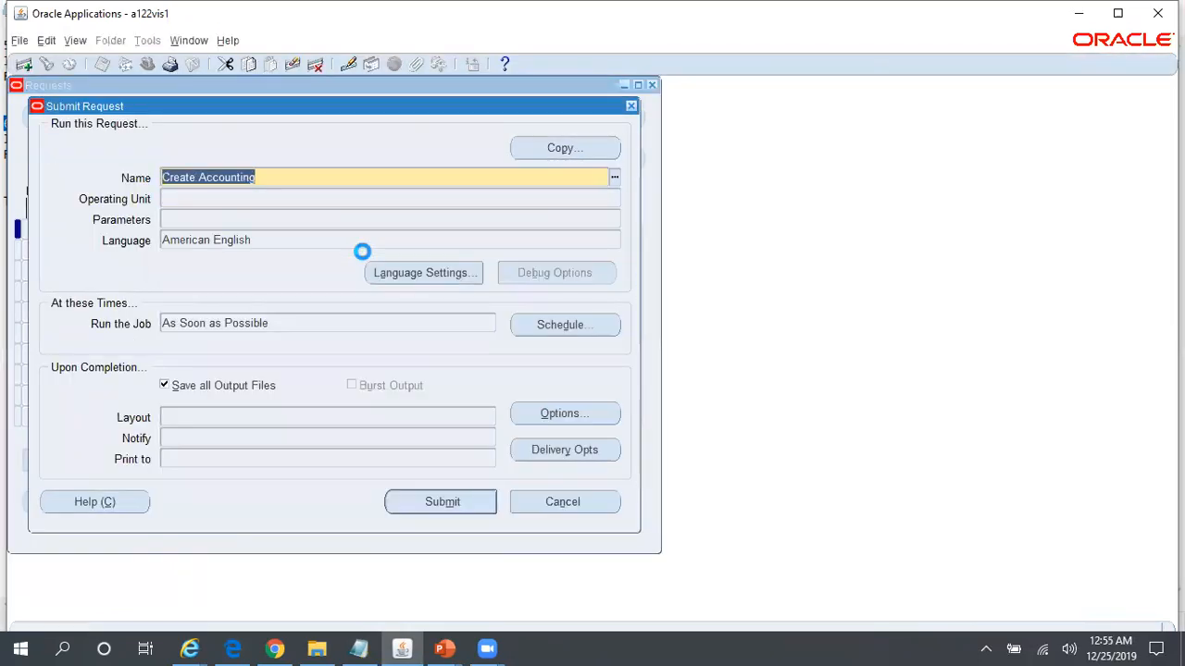
Set the ledger to Reliance INR Ledger, end date to 31-DEC-2019 and report to Detail, and submit the Create Accounting request
text(rel%INR%)
key(Tab)
key(Tab)
text(31-dec-)
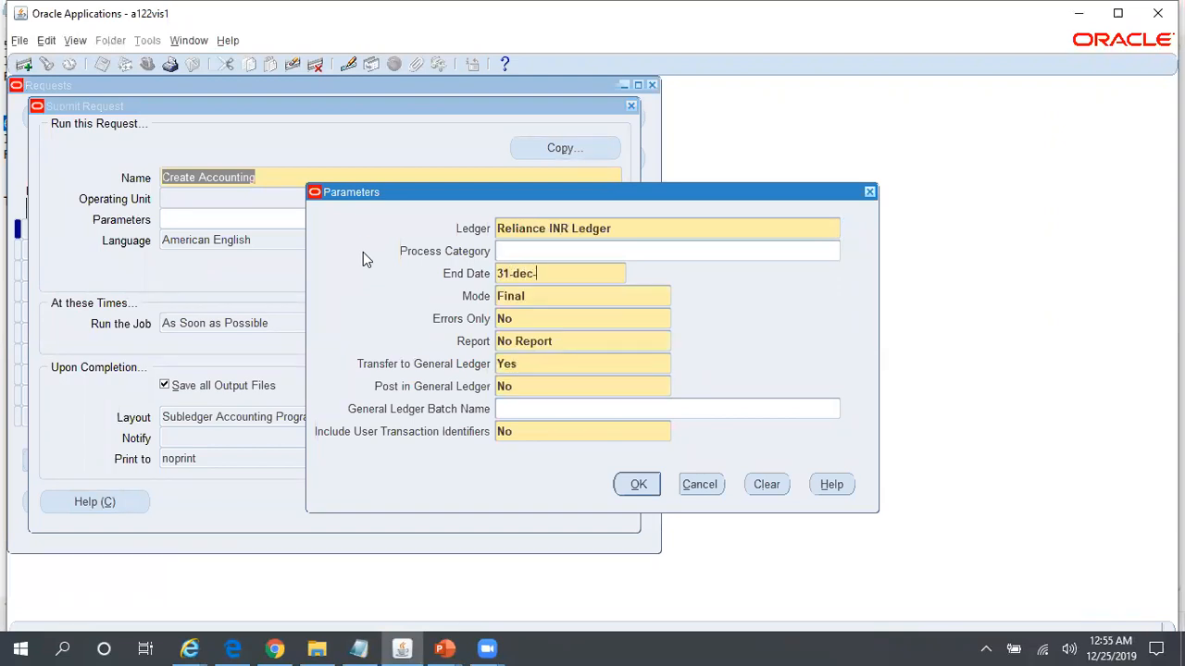
text(2019)
key(Tab)
key(Tab)
key(Tab)
text(de)
key(Tab)
click(639, 484)
click(433, 506)
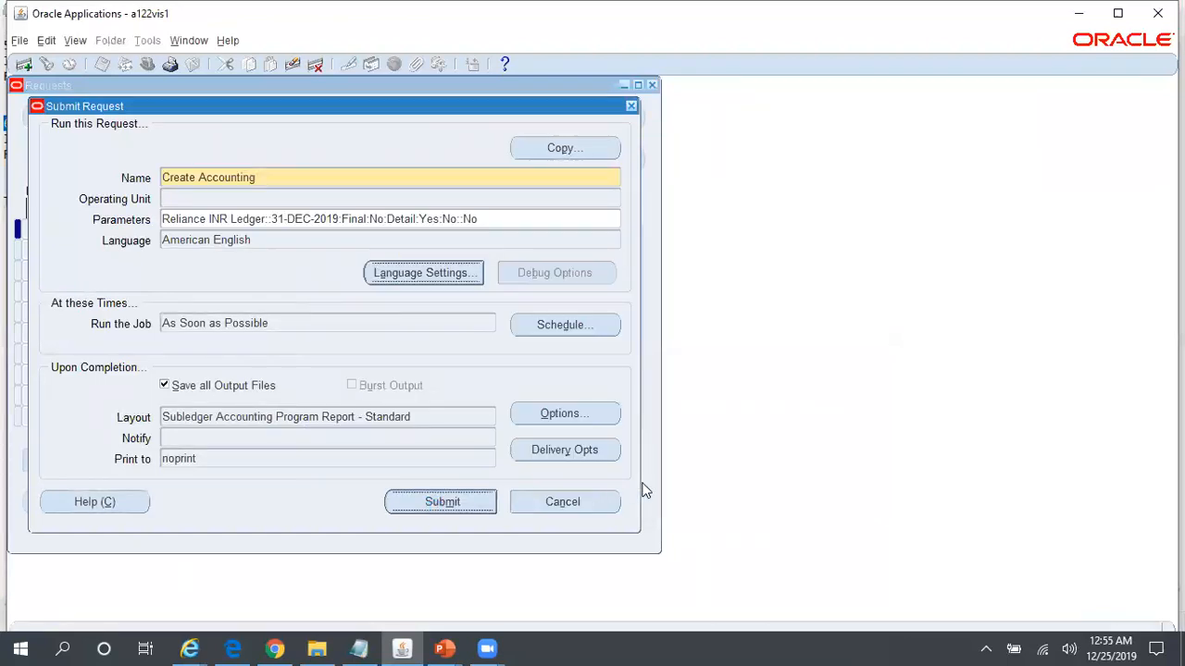
click(640, 320)
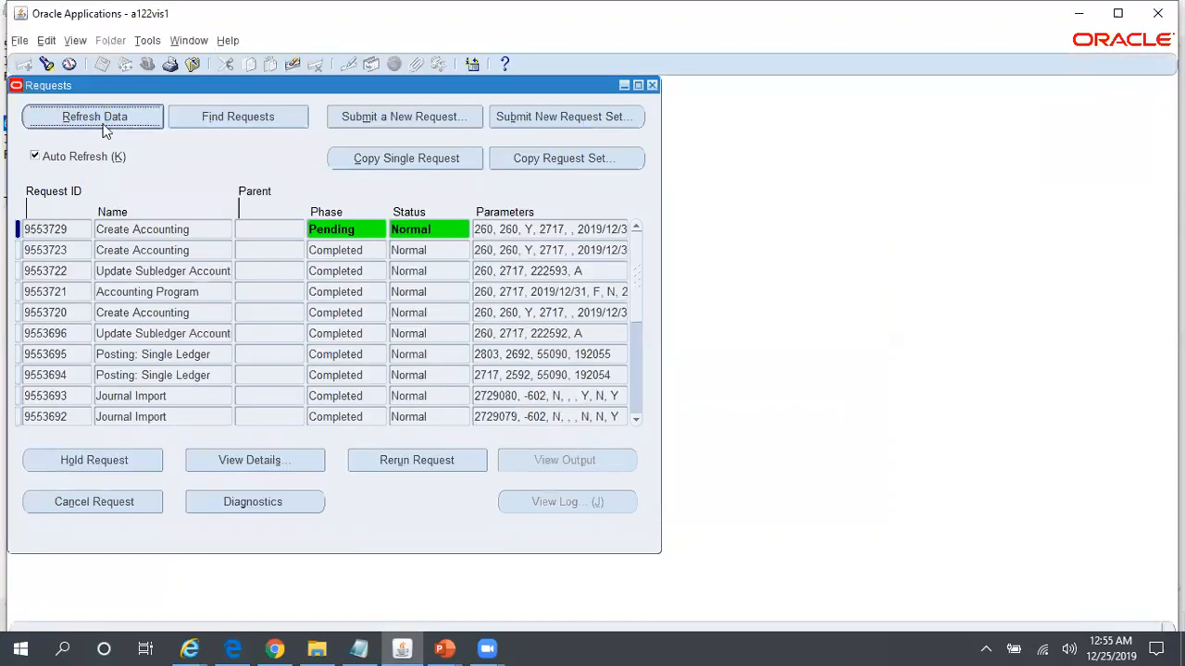
Refresh the request list repeatedly to follow the Create Accounting, Accounting Program and Journal Import requests
click(101, 123)
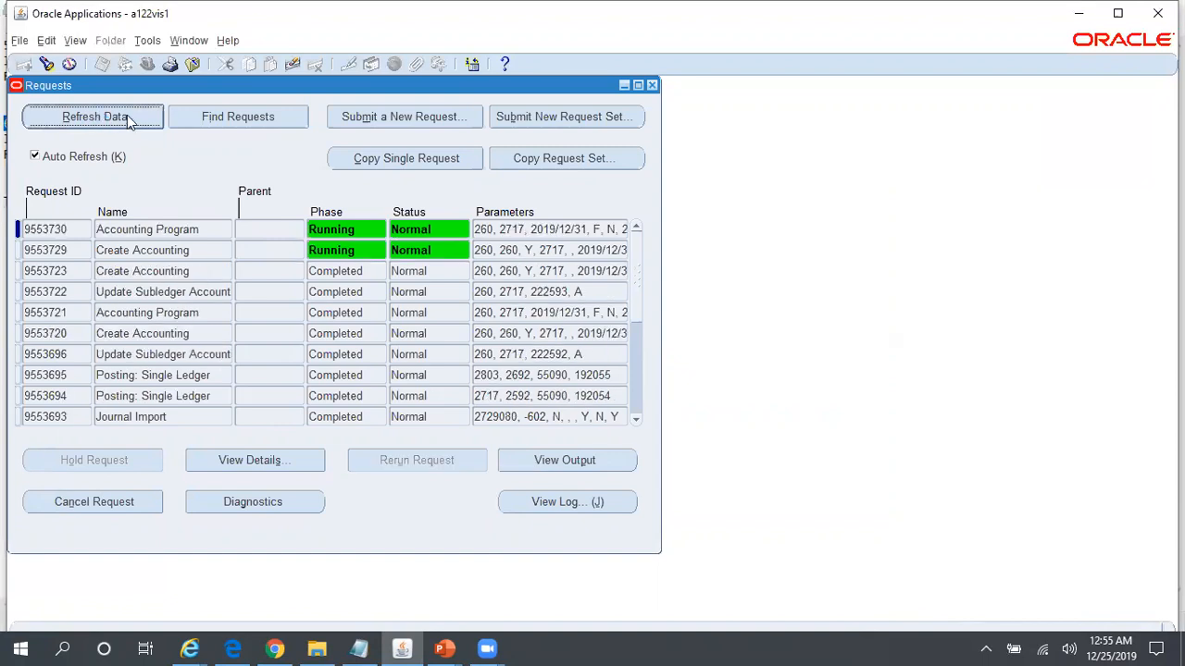
click(128, 118)
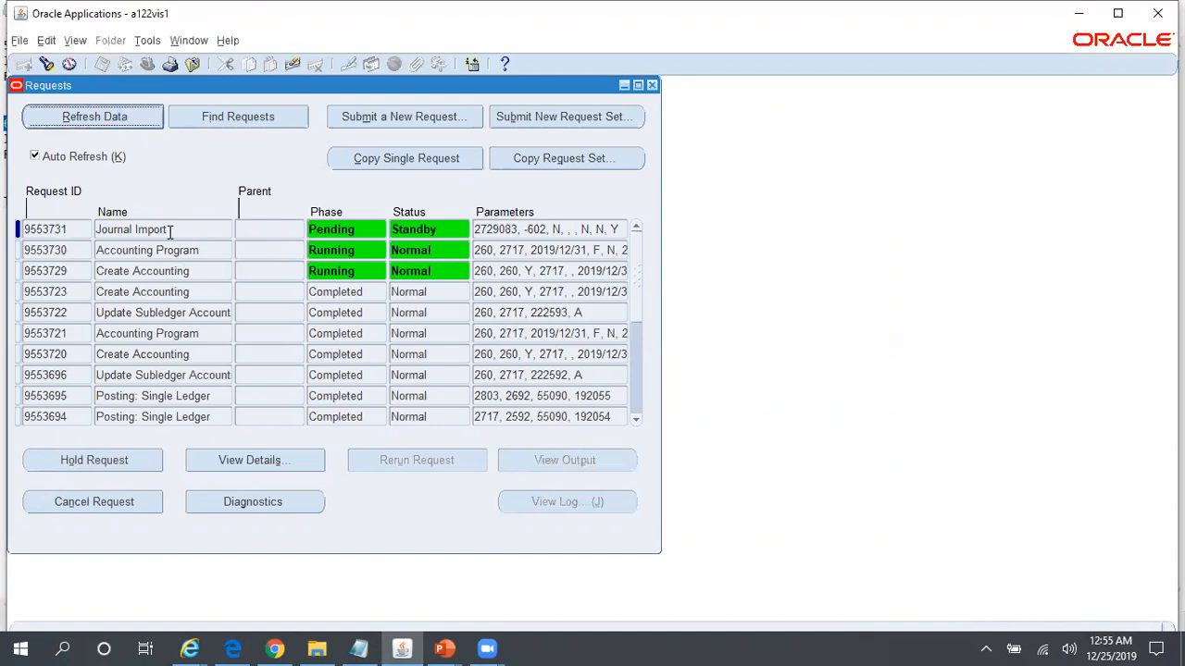
click(170, 232)
click(132, 127)
click(132, 127)
click(132, 128)
click(132, 127)
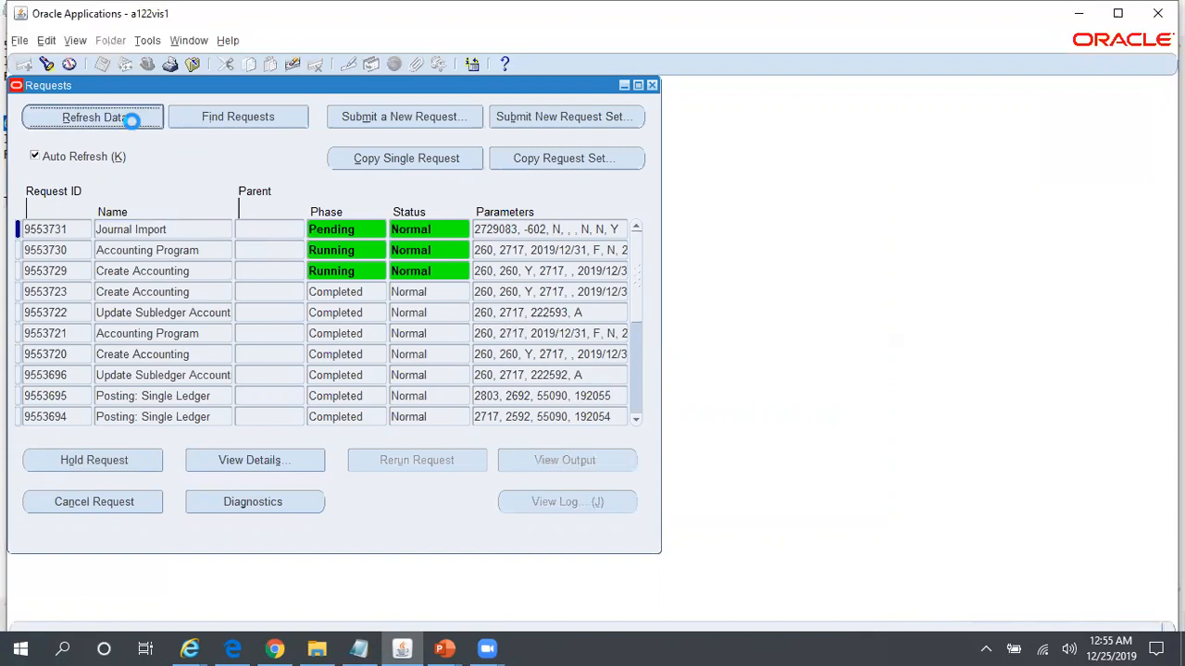
click(178, 229)
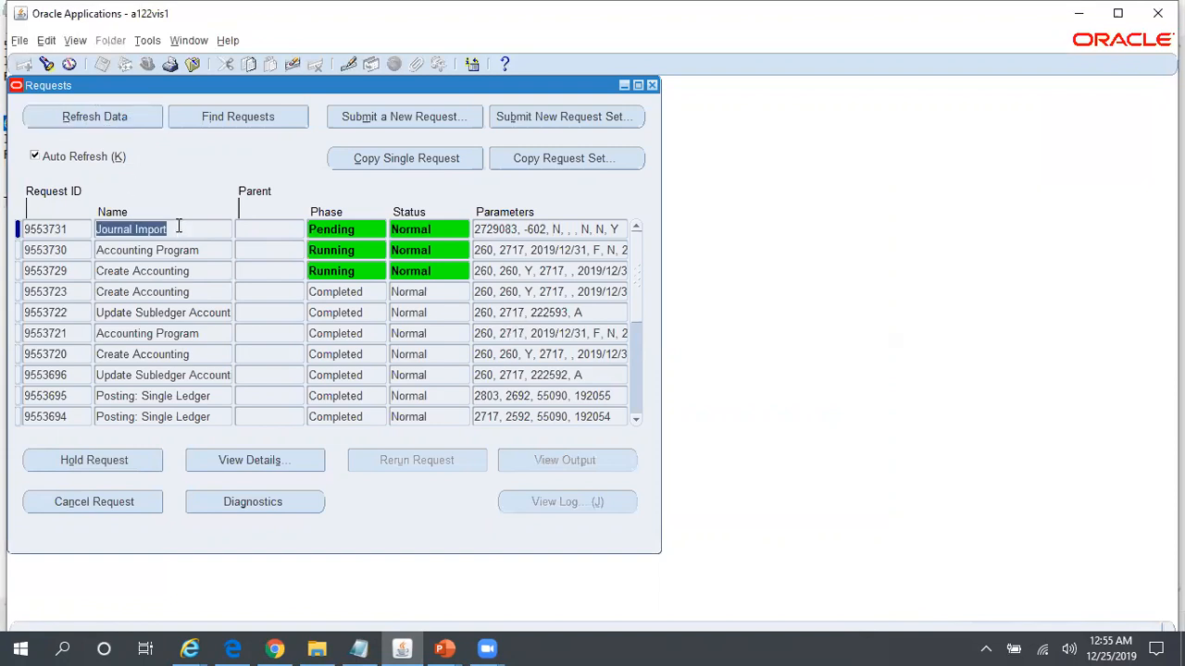
click(132, 126)
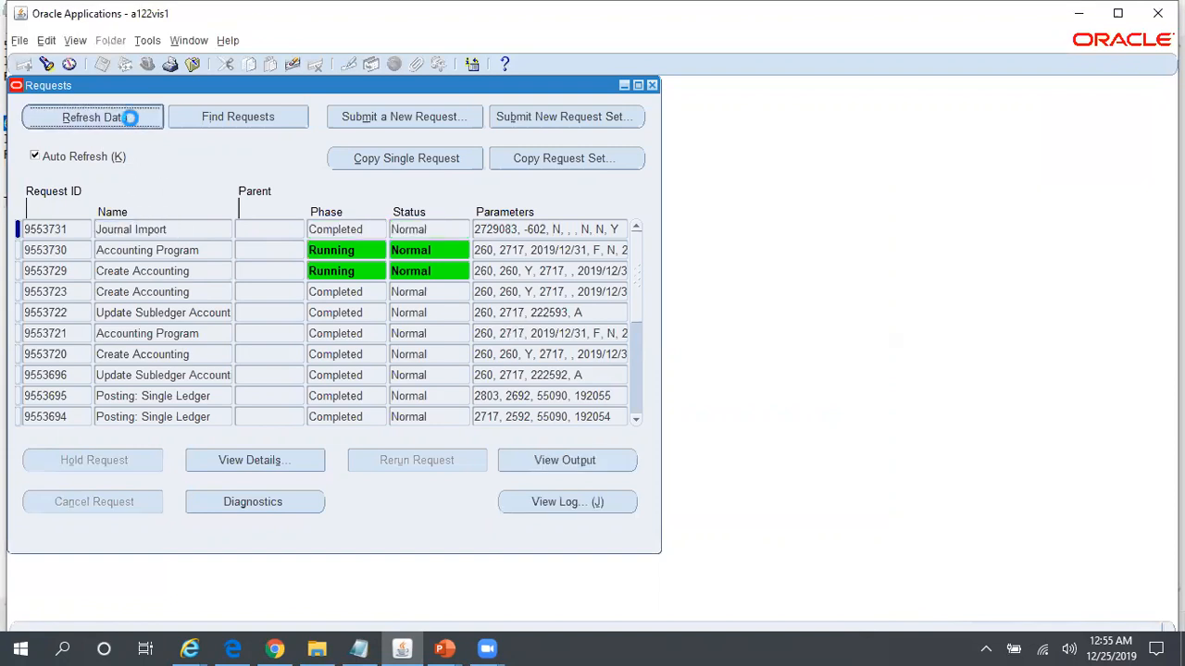
click(132, 126)
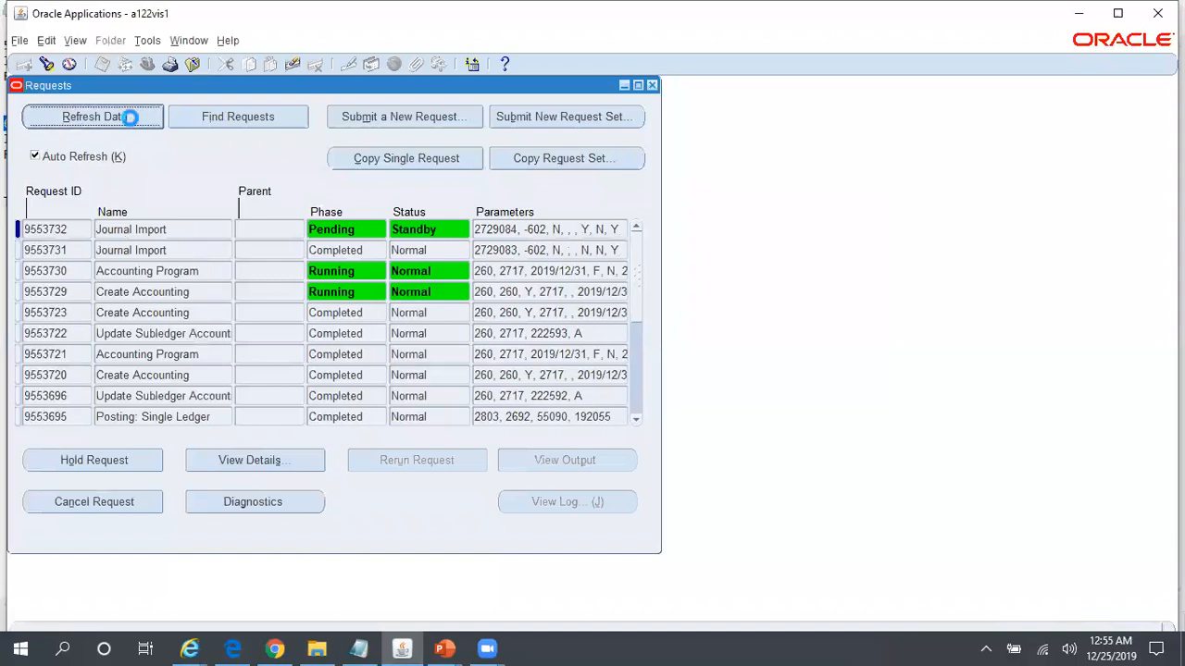
click(177, 244)
click(184, 230)
click(85, 121)
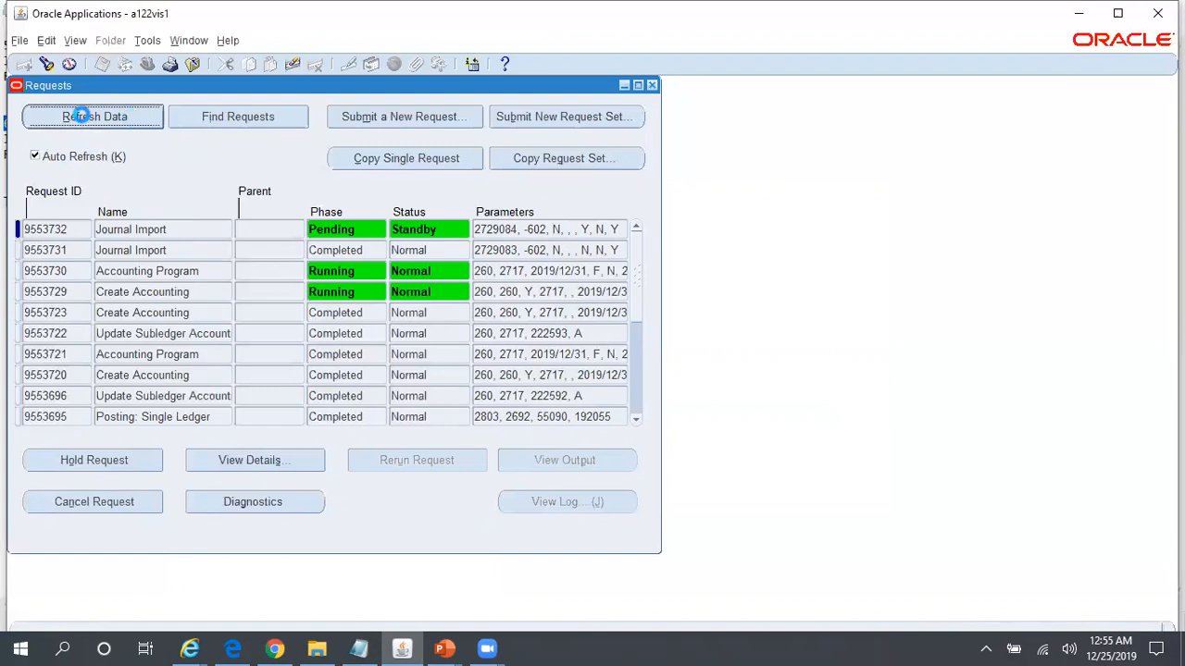
View the completed Journal Import request's output in Internet Explorer and check its status and total lines
click(184, 251)
click(550, 470)
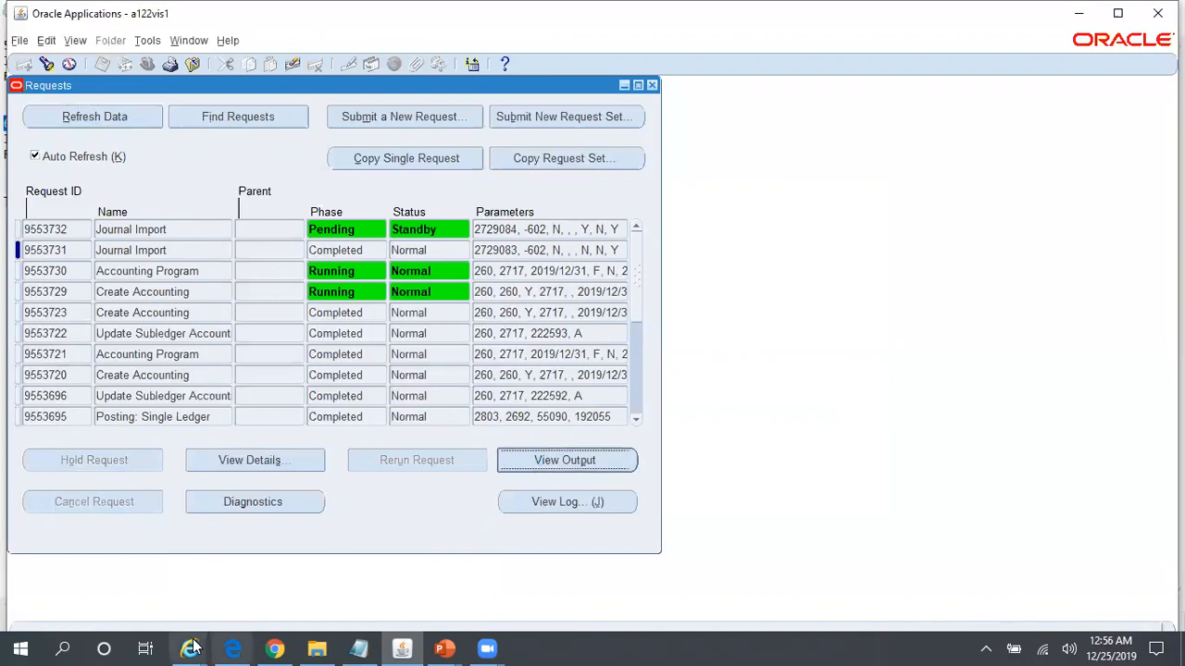
mouse_move(188, 648)
mouse_move(518, 580)
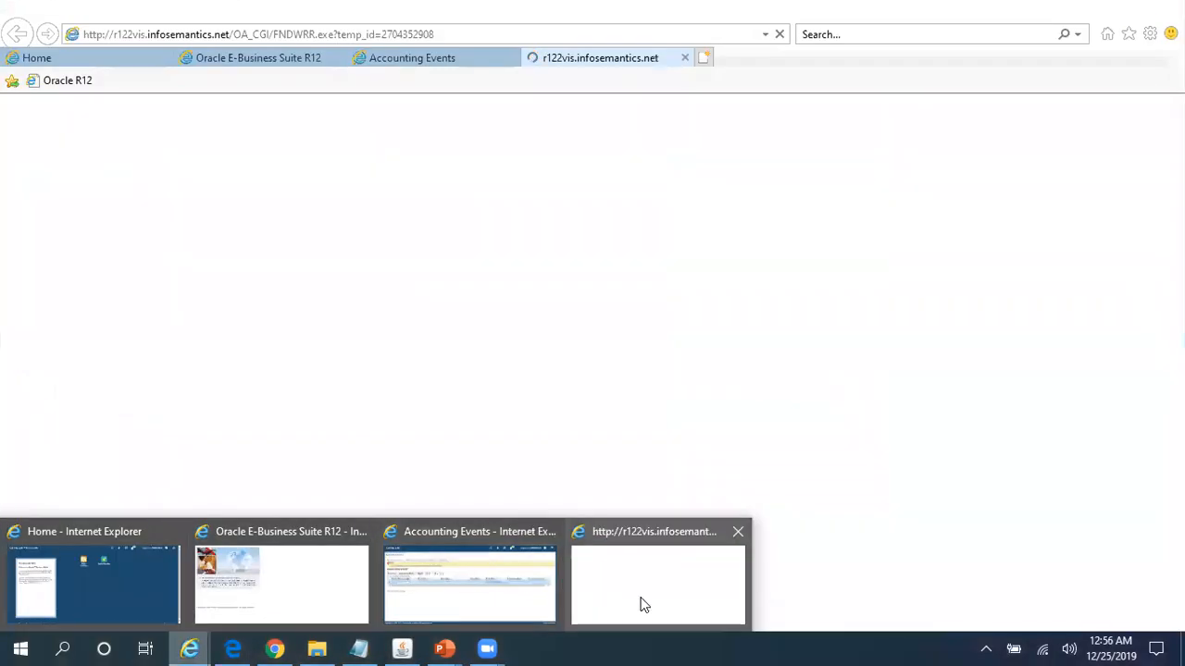
click(640, 602)
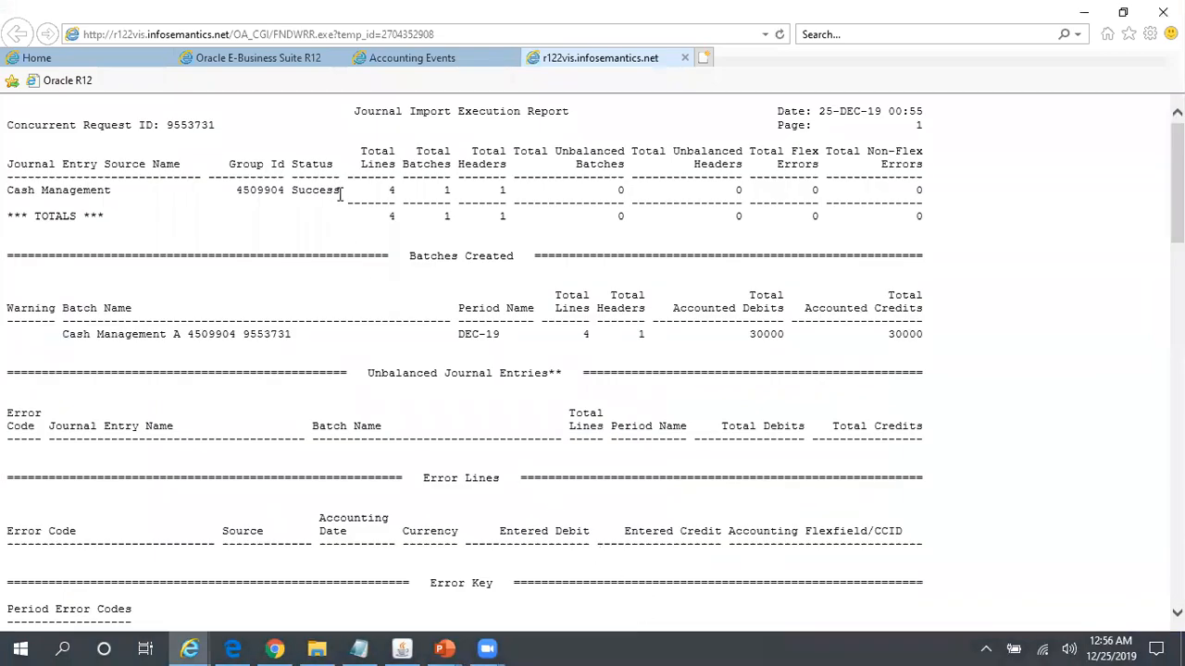
drag(344, 191, 292, 190)
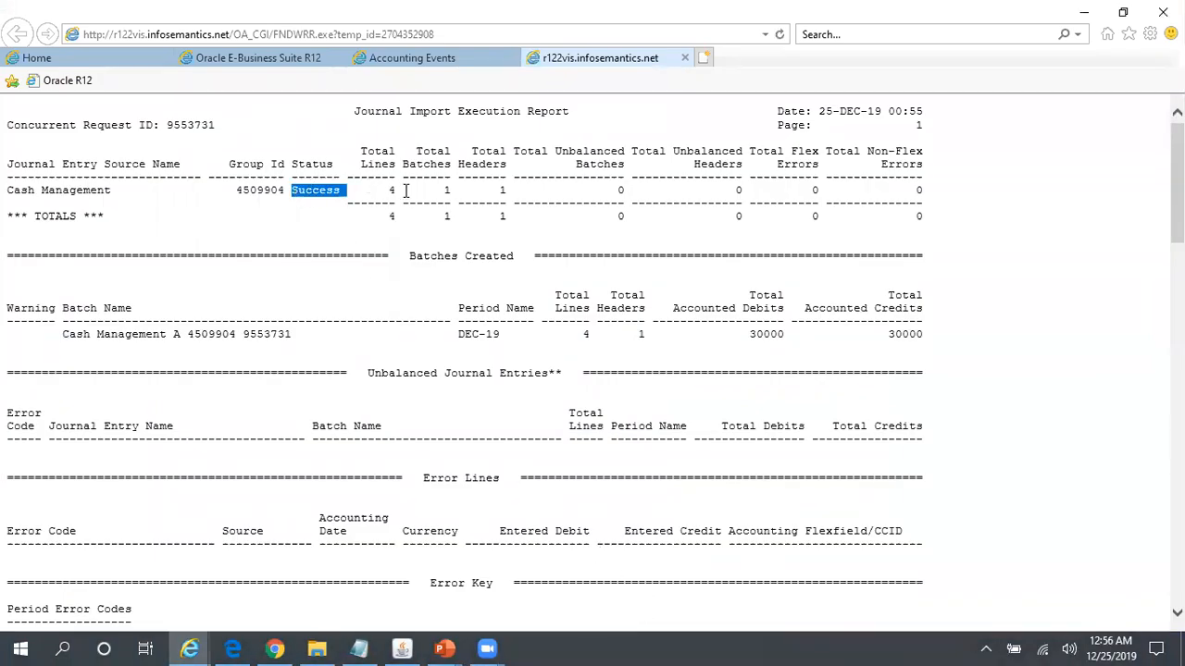
drag(403, 191, 387, 198)
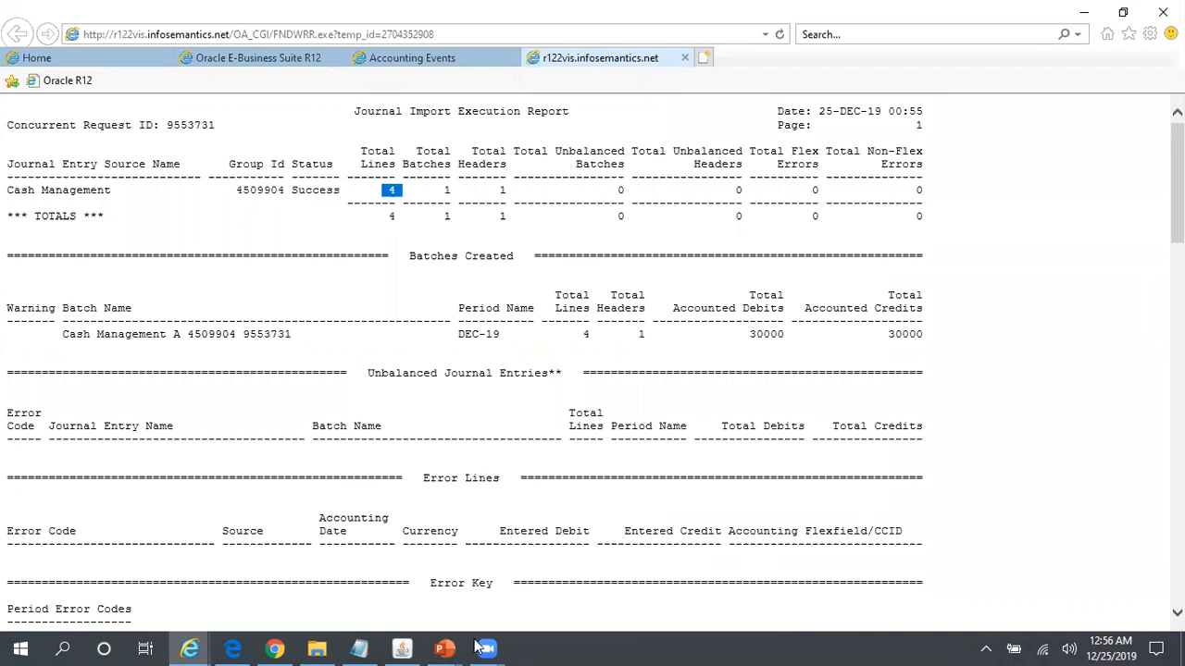
click(359, 648)
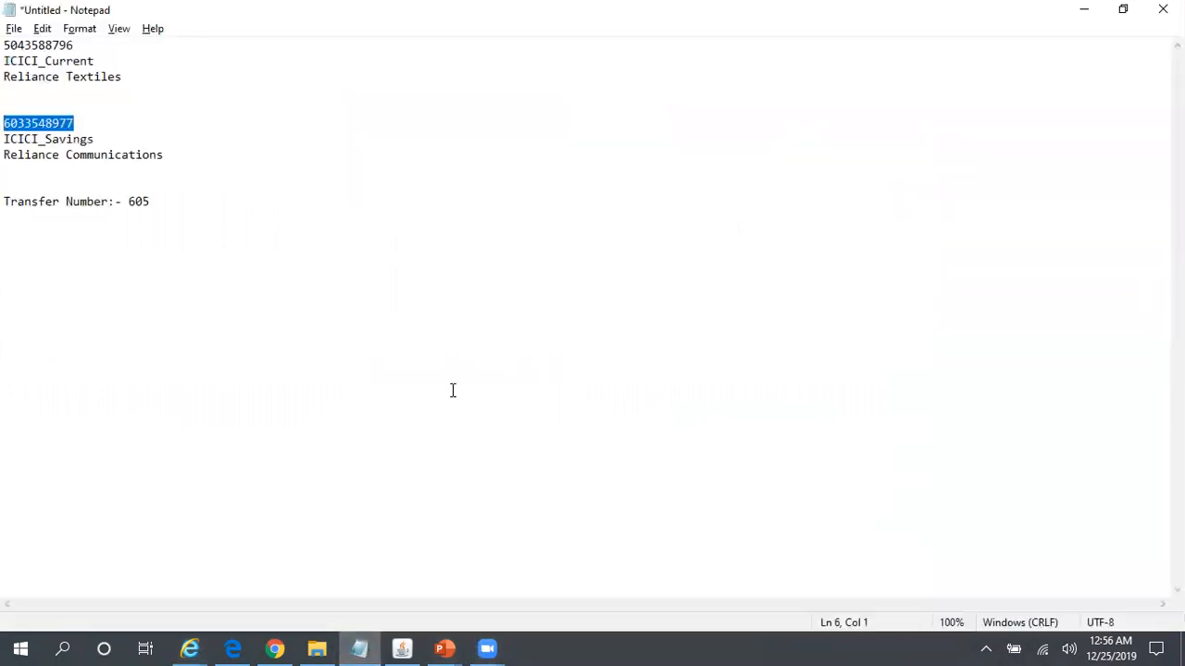
click(453, 390)
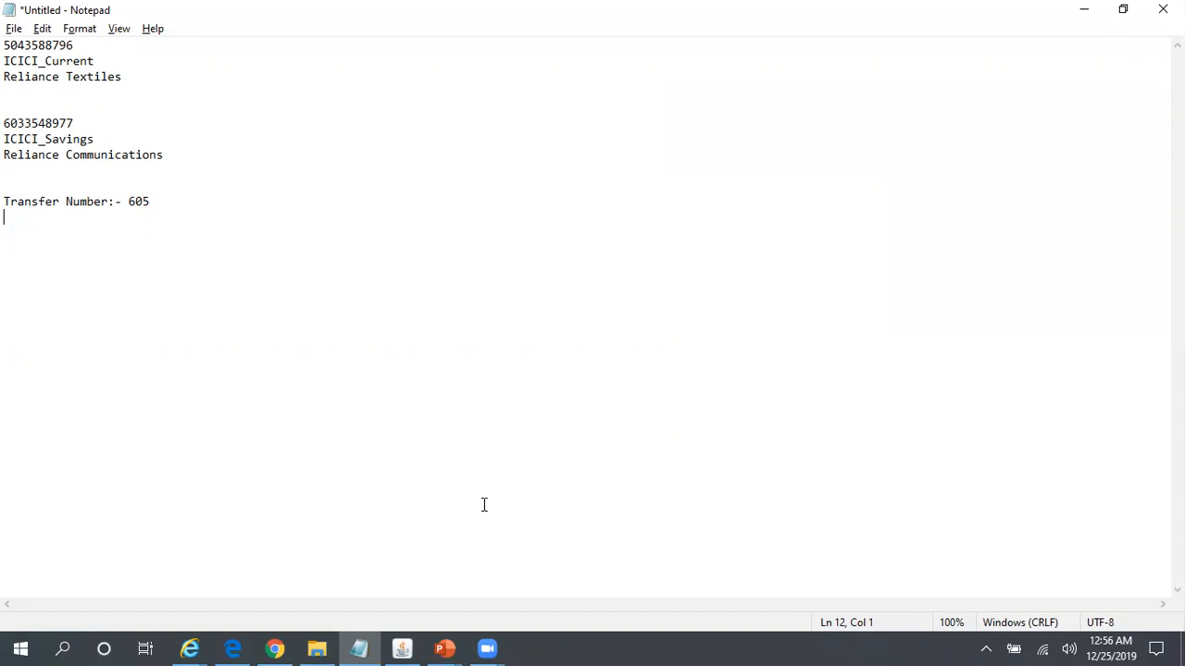
click(273, 648)
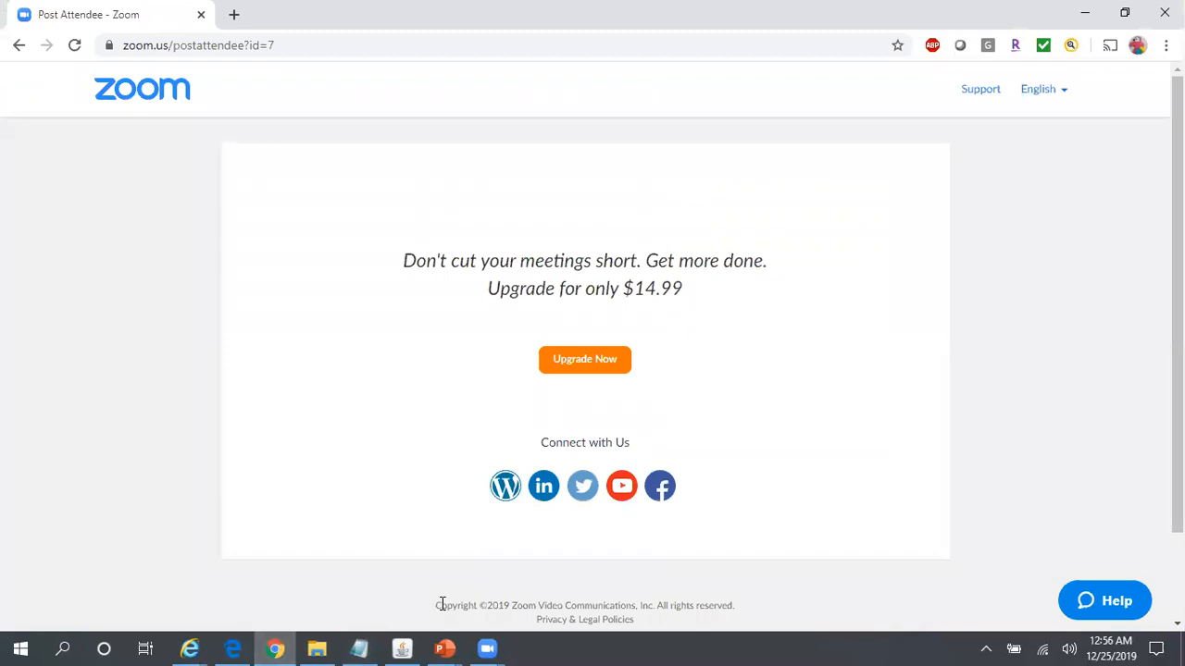
Refresh the request list in Oracle Applications, close the Requests window and switch to the Accounting Events page in Internet Explorer
click(402, 648)
click(97, 121)
click(183, 268)
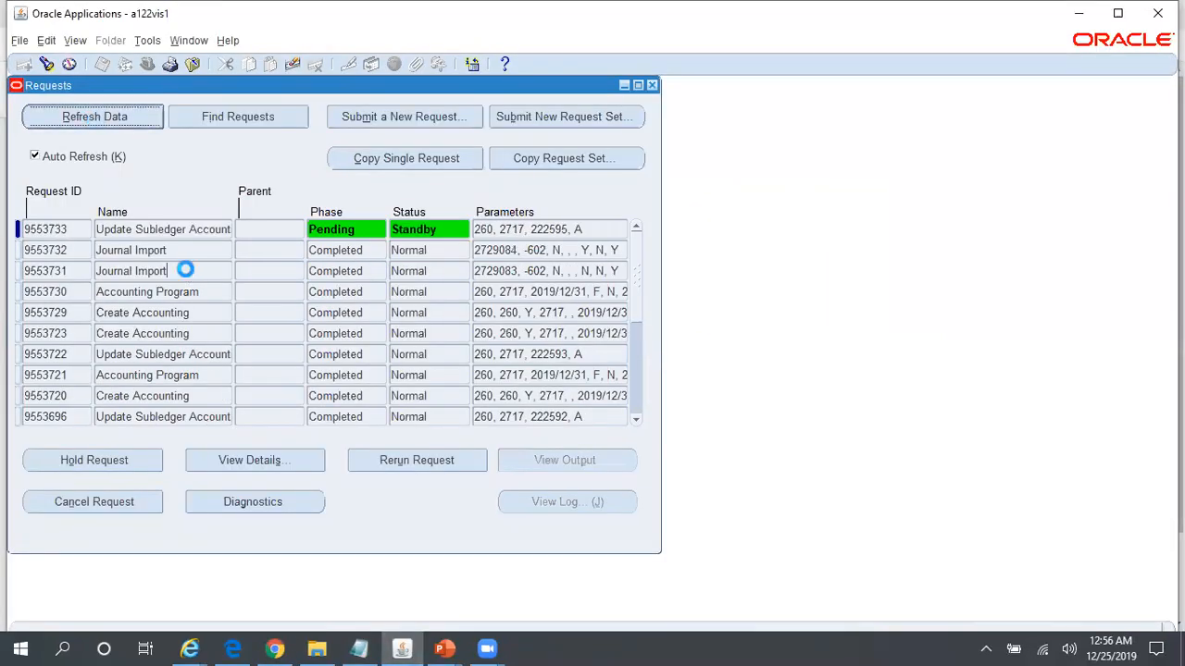
click(652, 84)
mouse_move(190, 648)
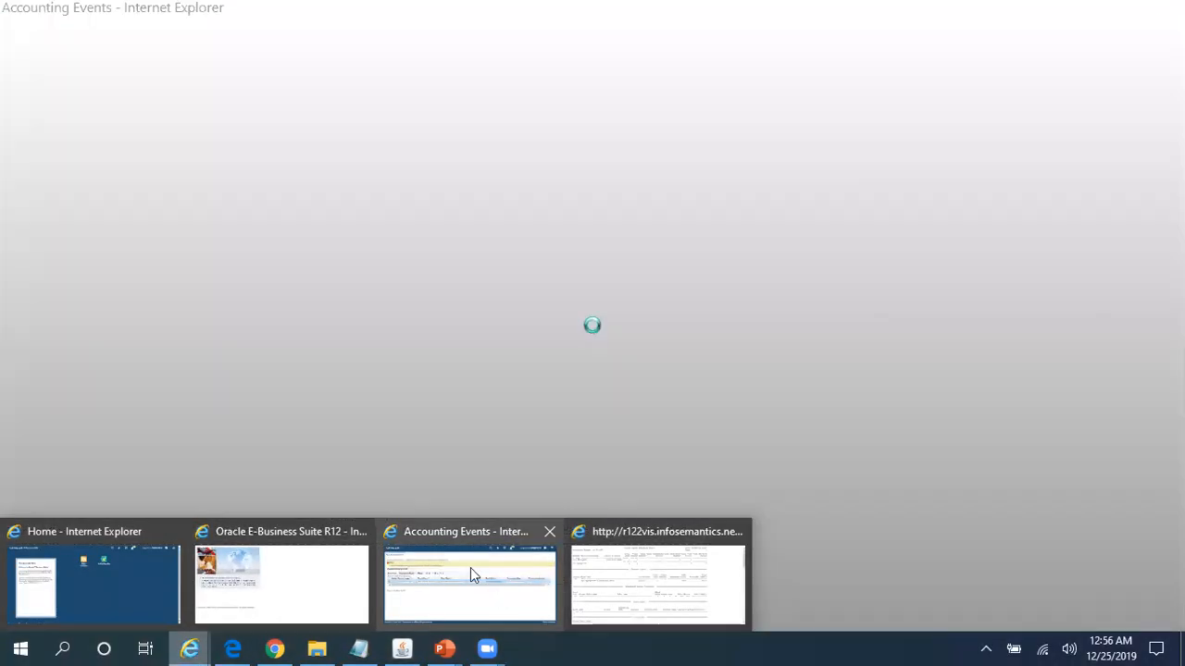
click(470, 569)
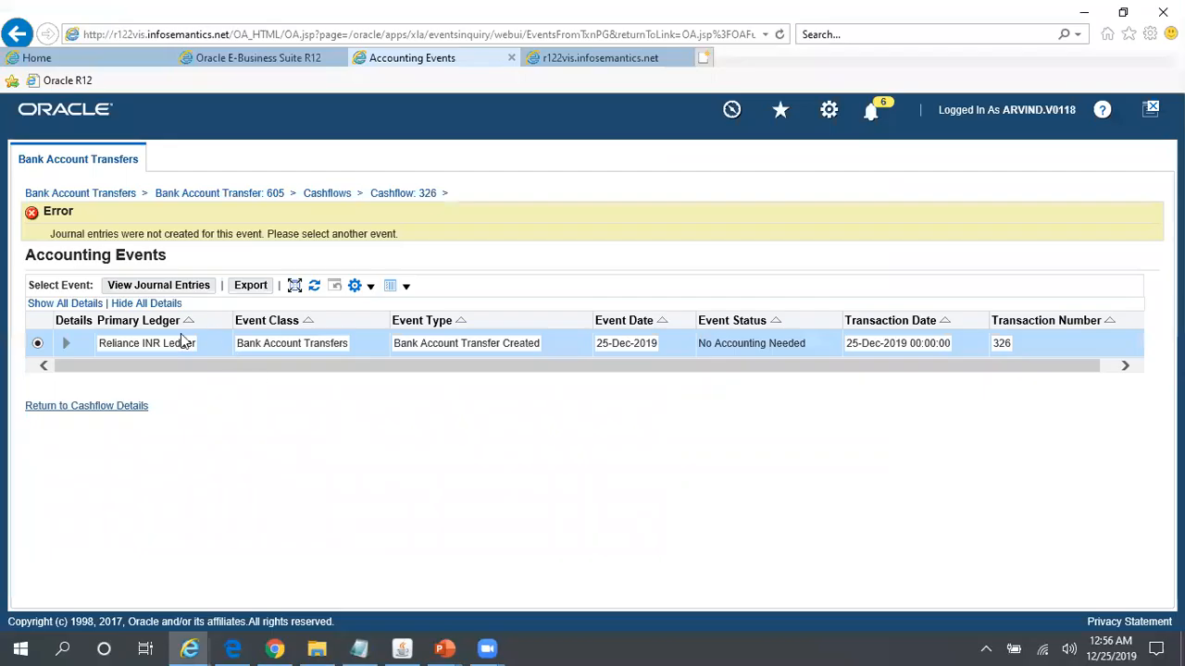
Return from the accounting events to the cashflow 326 details and go back to the Cashflows list to rerun its search
click(114, 410)
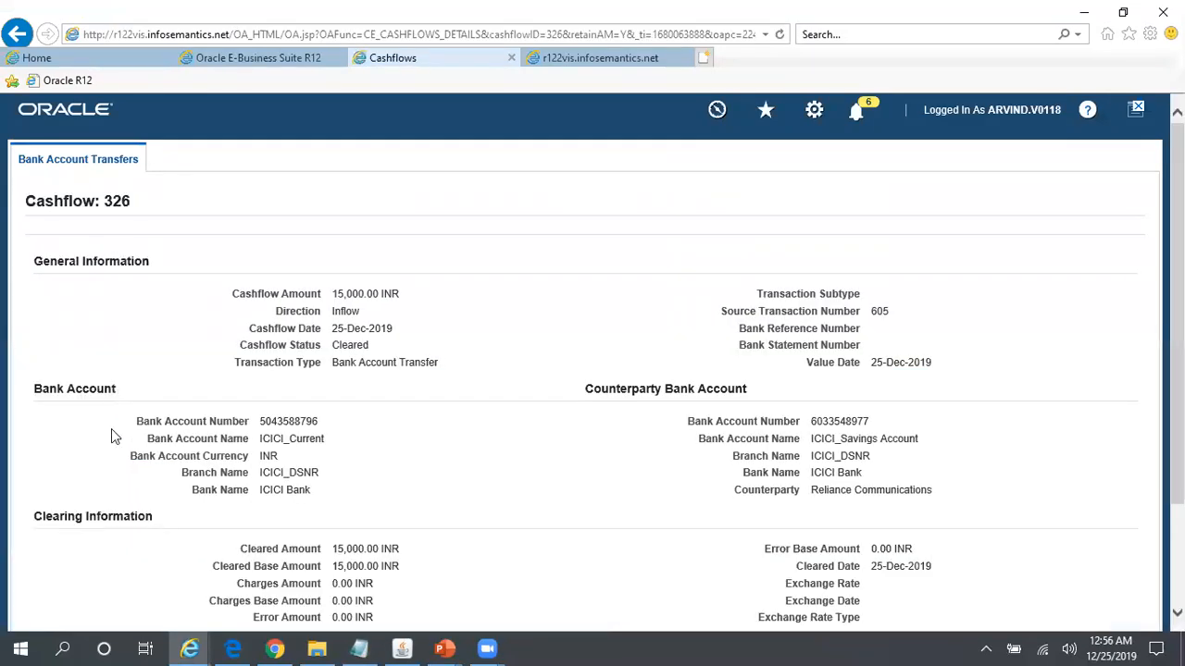
scroll(592, 361, down, 3)
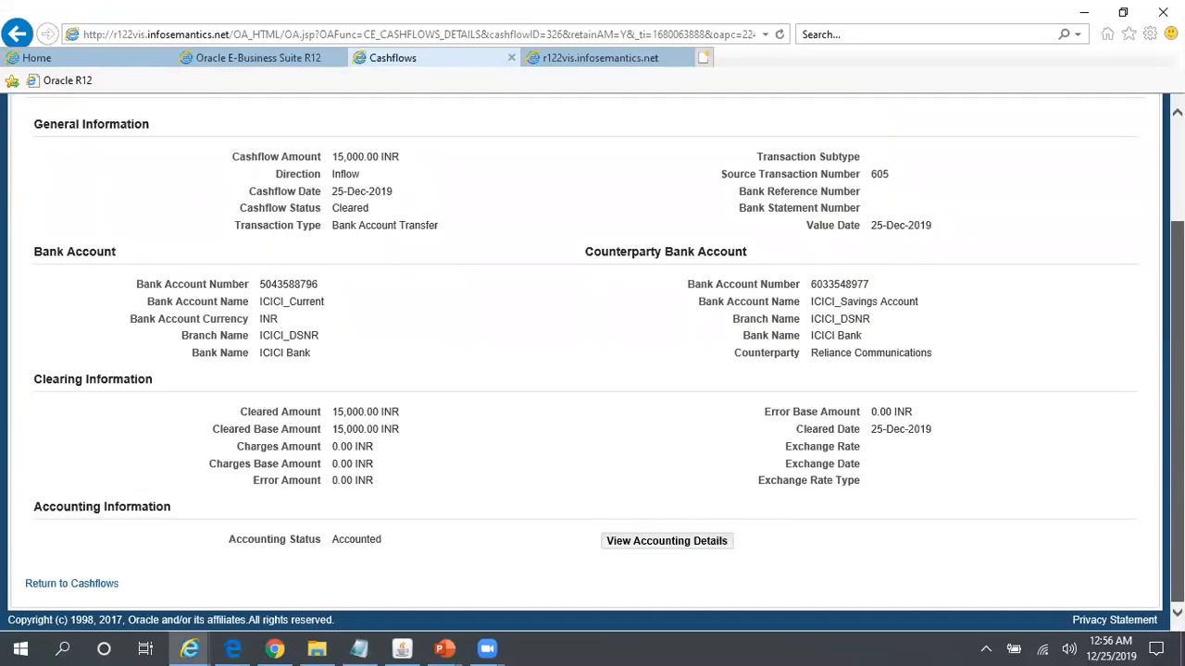
click(87, 585)
click(241, 385)
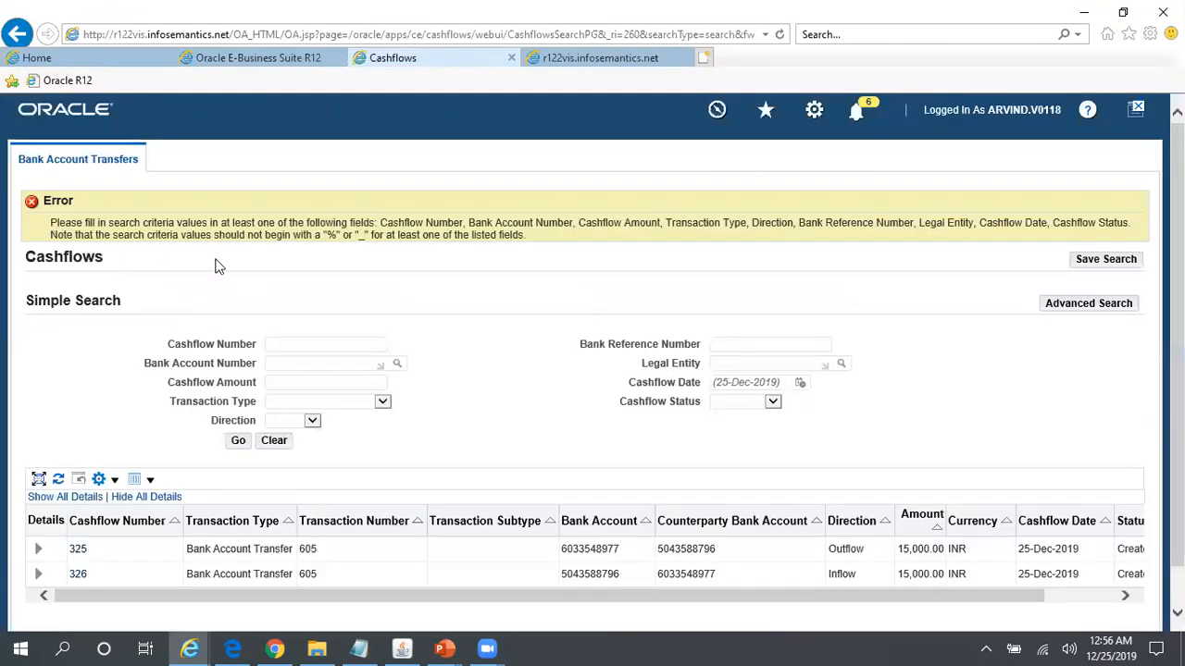
Search the bank account transfers by Transfer Number 605, open the matching transfer and view its cashflows
click(120, 164)
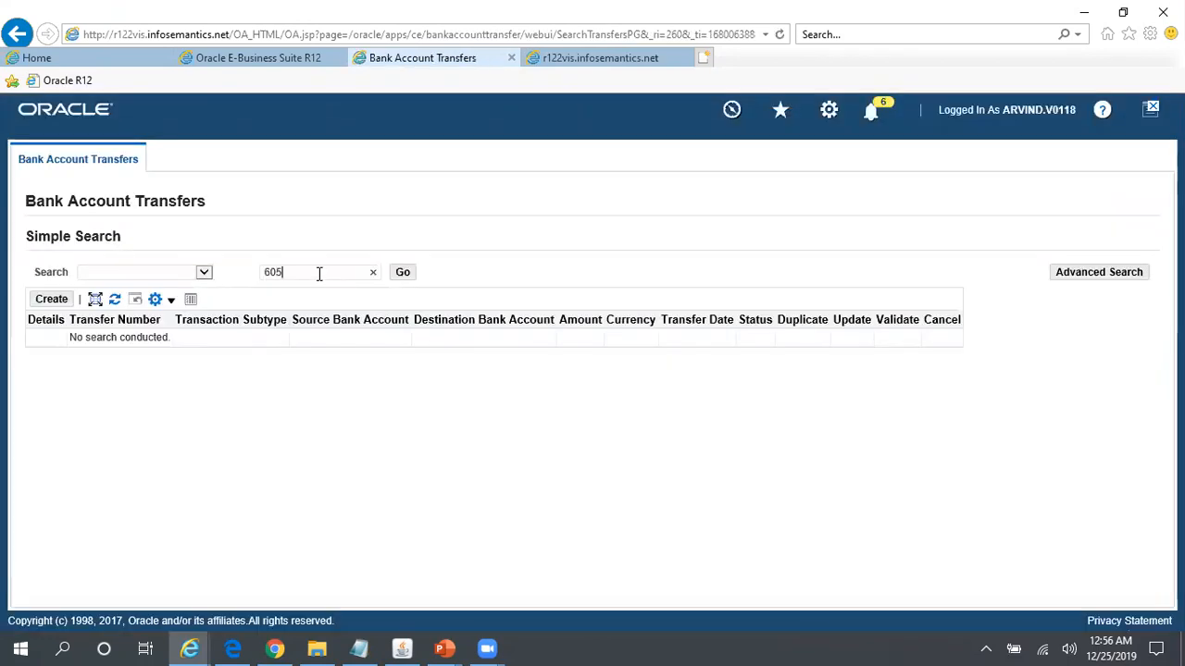
click(204, 272)
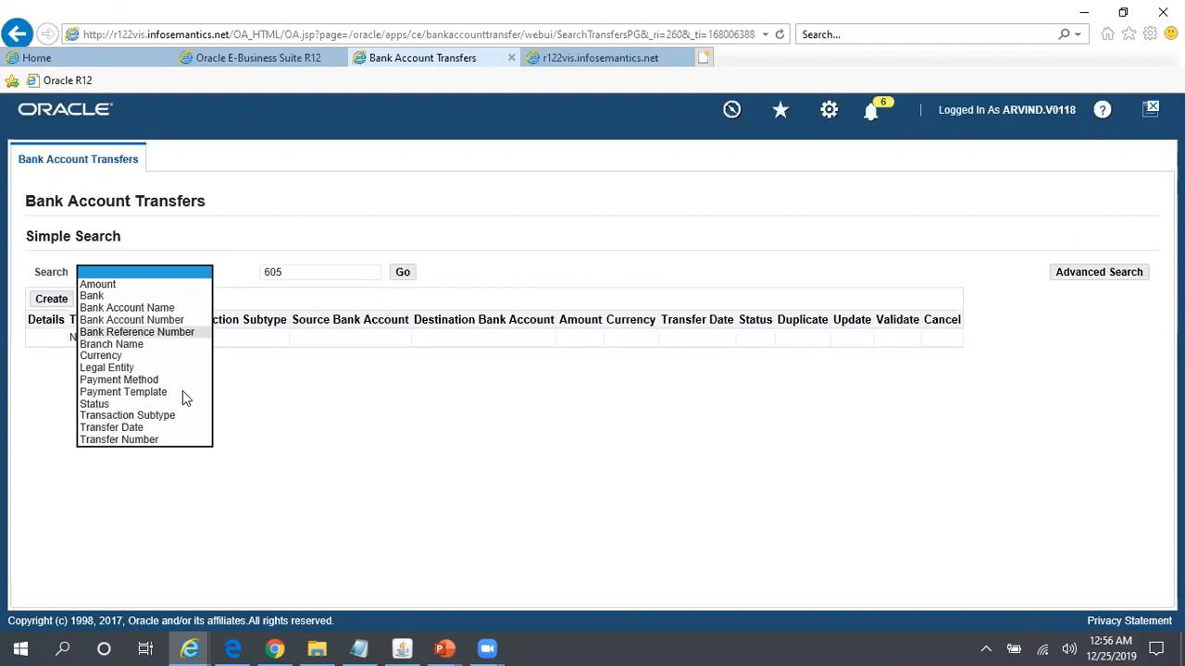
click(167, 442)
click(403, 274)
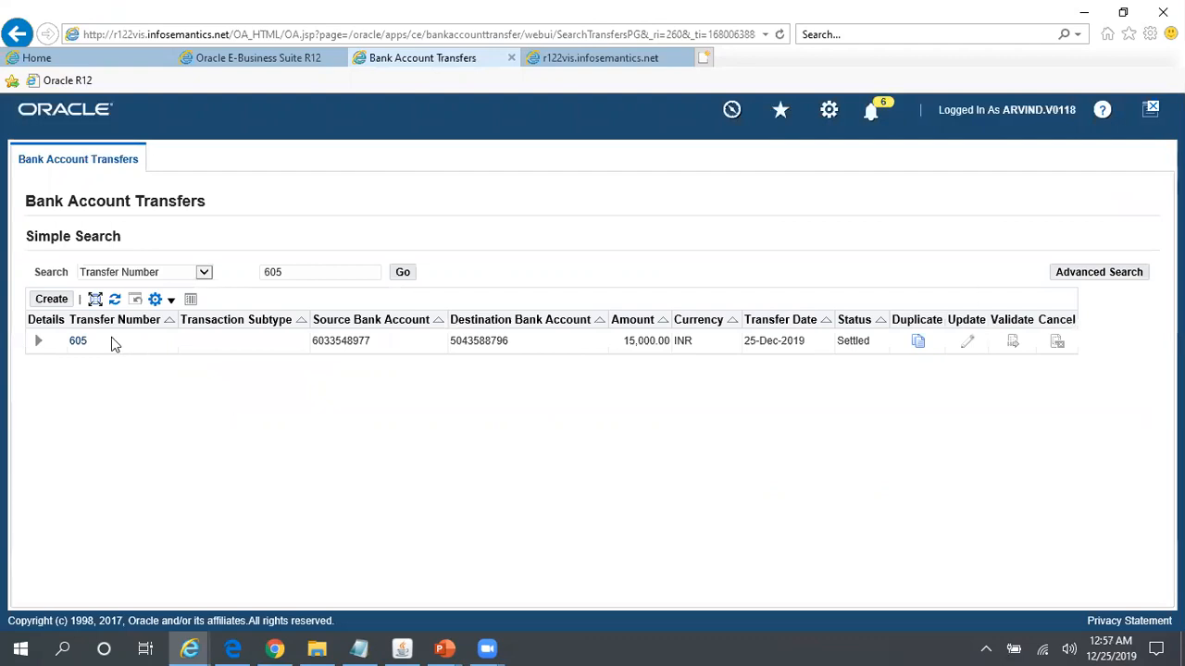
click(78, 341)
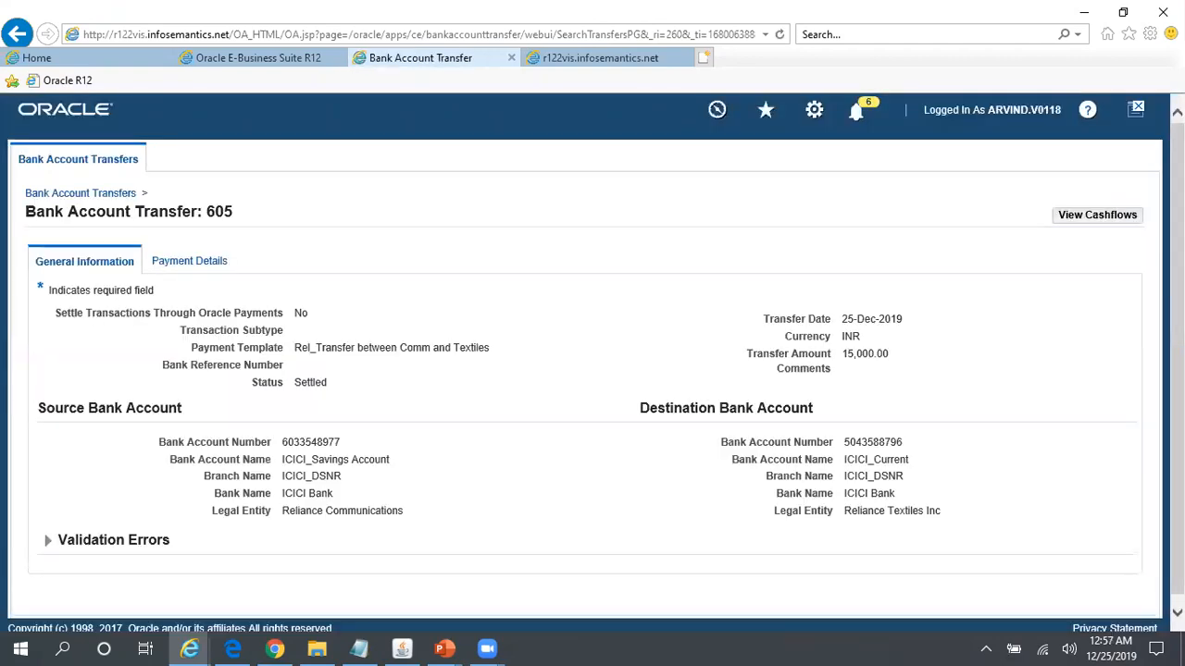
click(1095, 219)
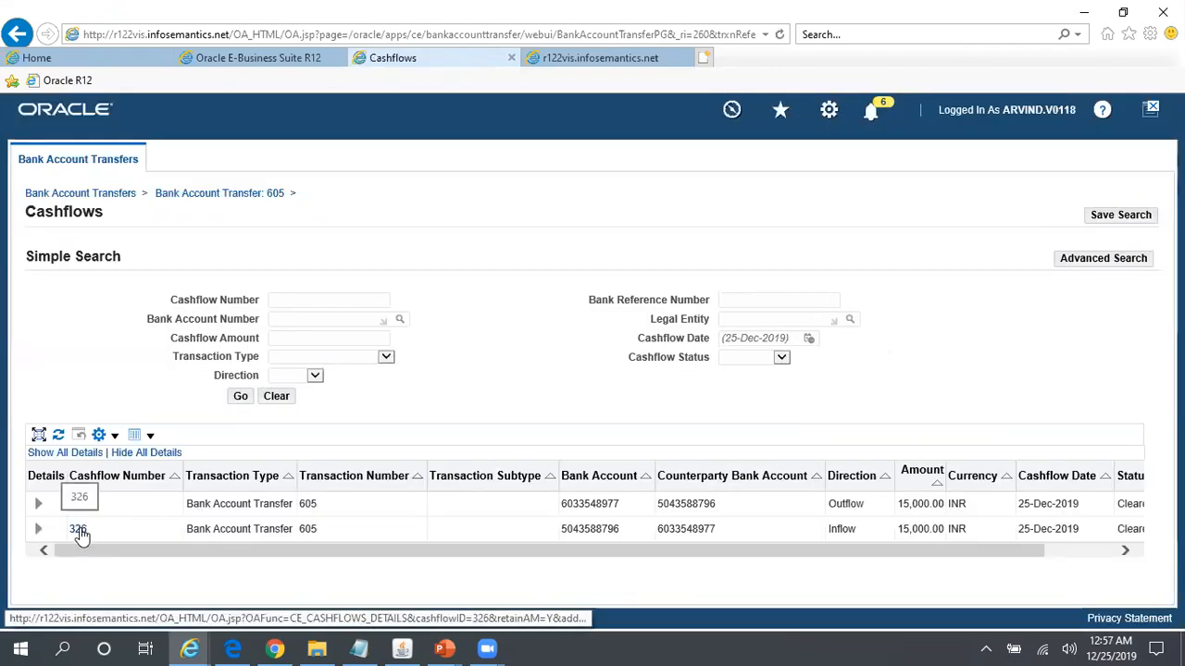
Open the accounting details of cashflow 326 and try to view journal entries for the Bank Account Transfer Created event
click(78, 531)
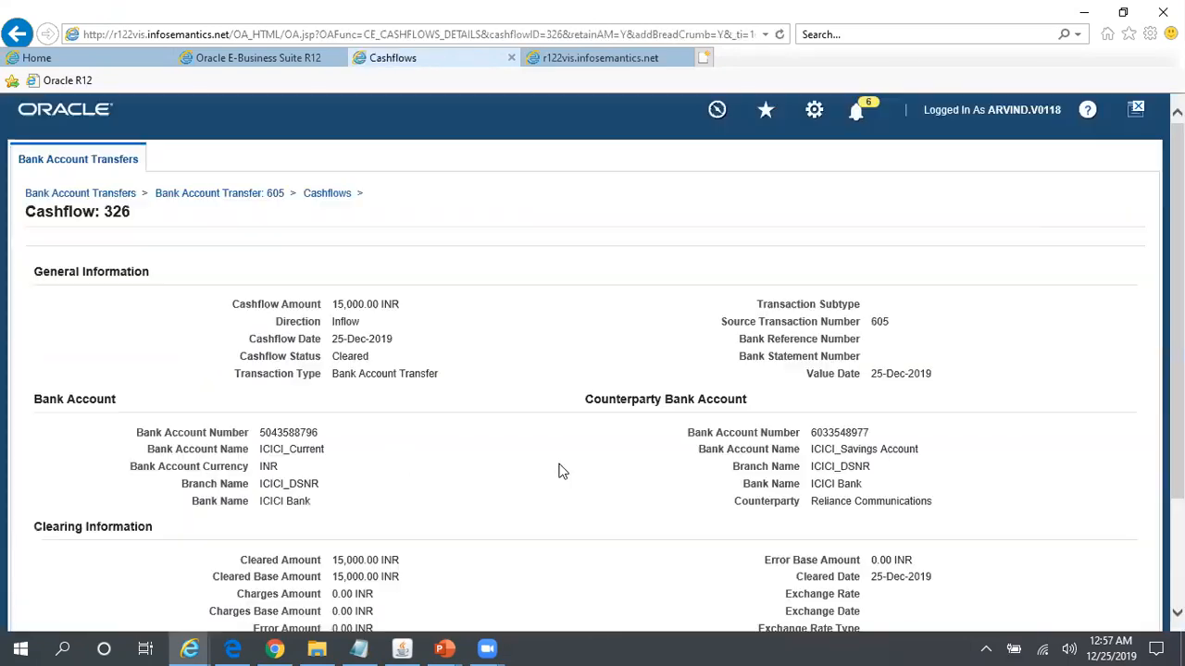
scroll(846, 459, down, 3)
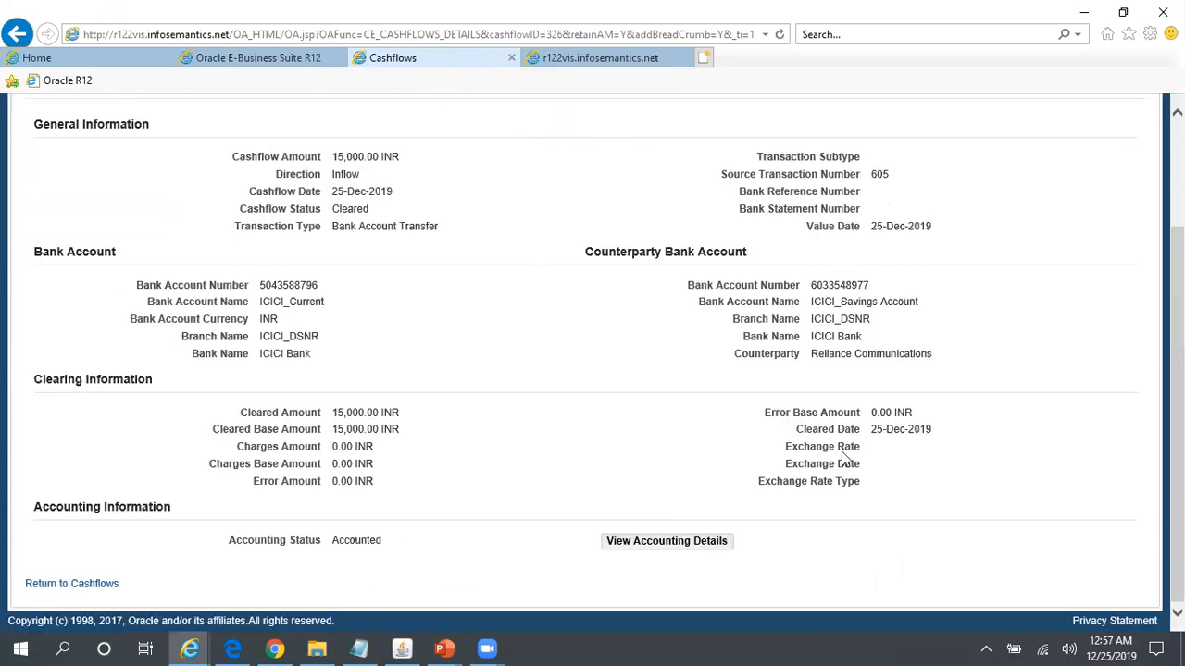
click(666, 542)
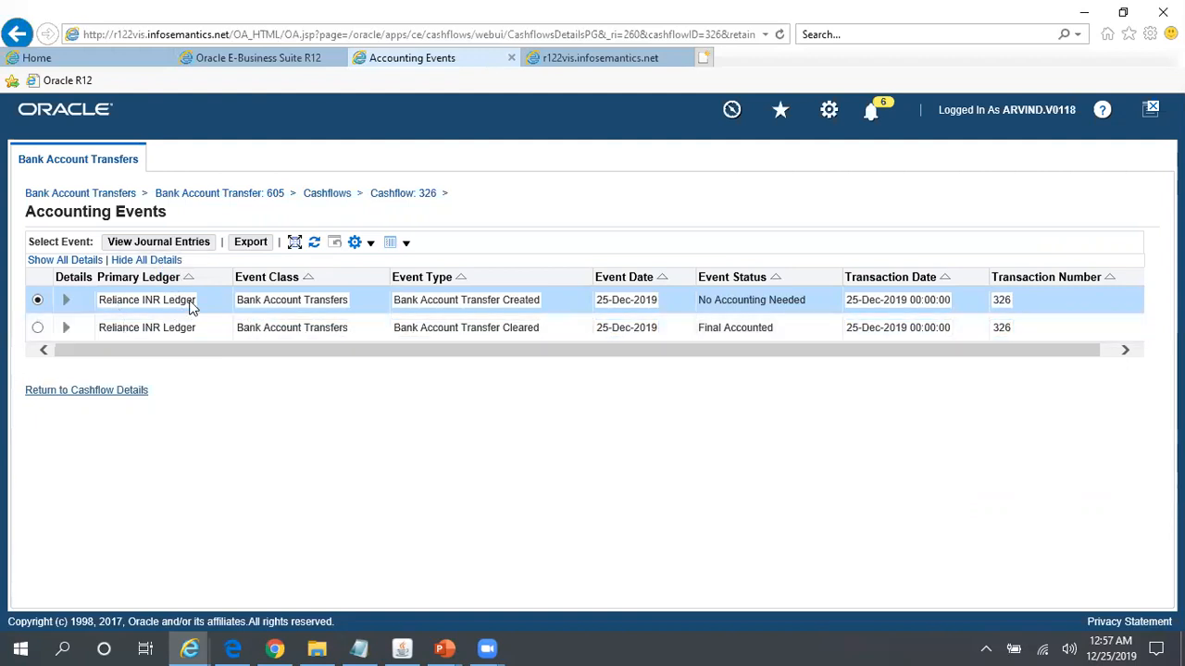
click(166, 246)
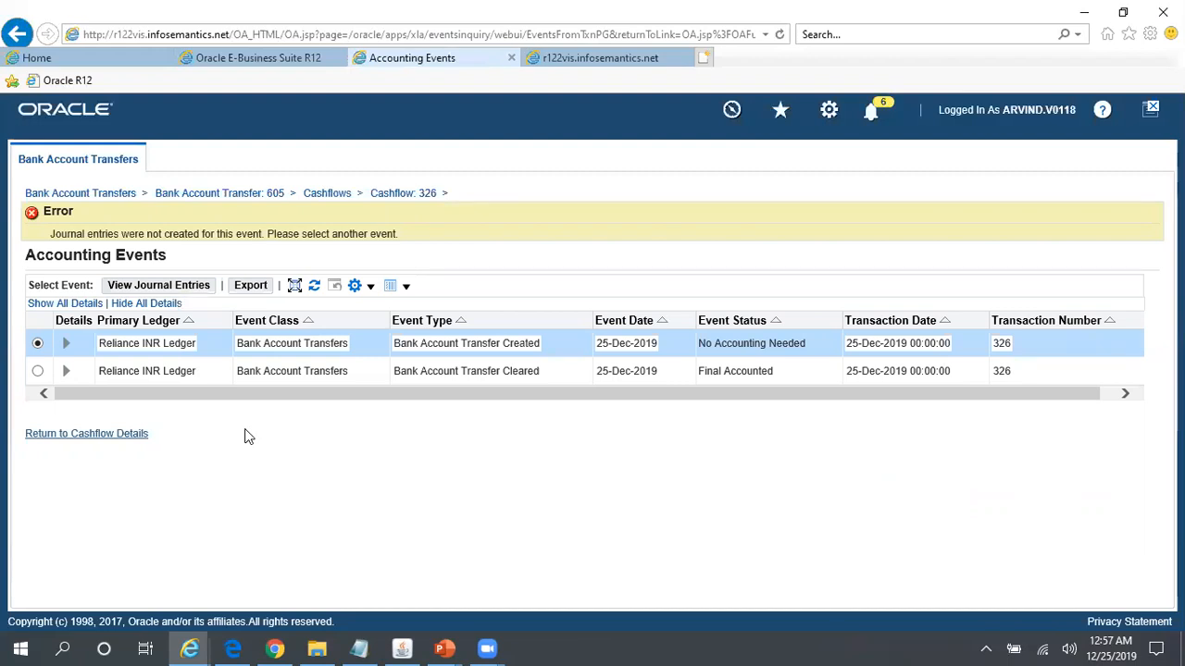
View the Reliance INR Ledger journal entry for the Bank Account Transfer Cleared event, examine its lines and return to the subledger journal entries
click(37, 371)
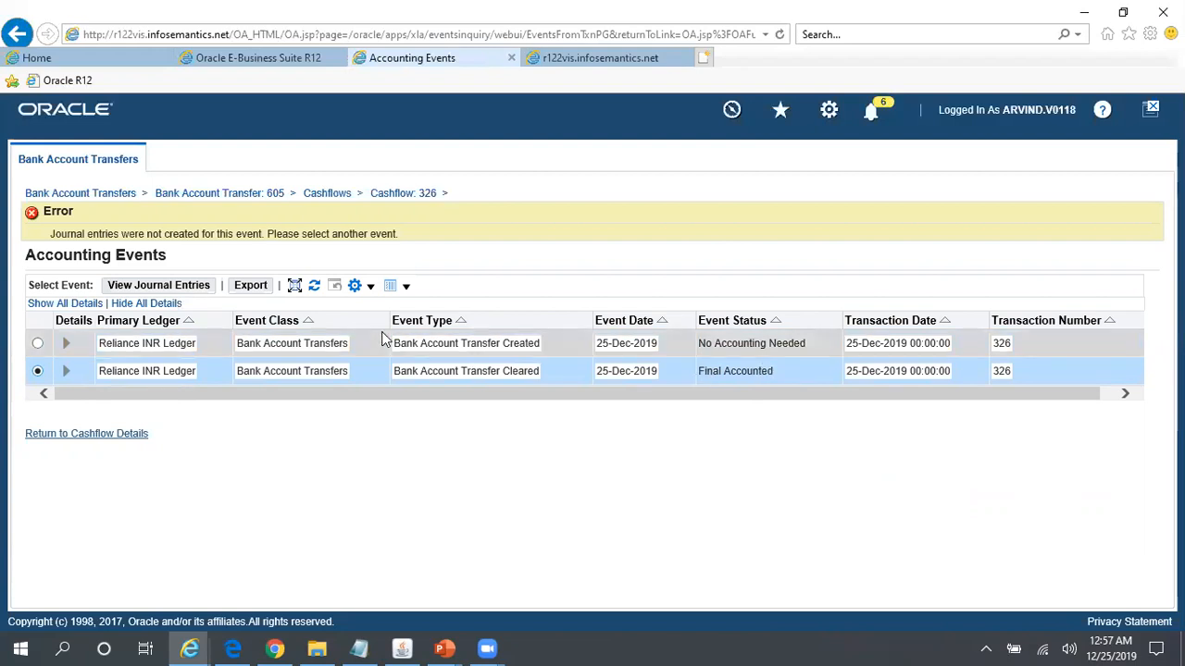
click(180, 289)
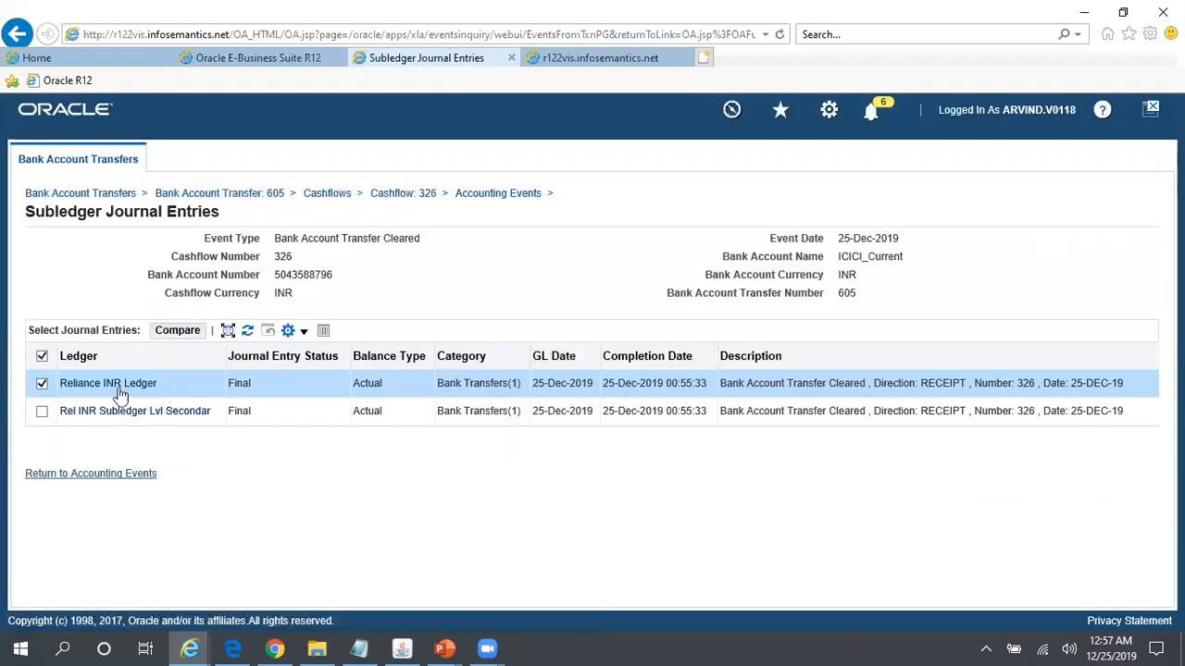
click(142, 393)
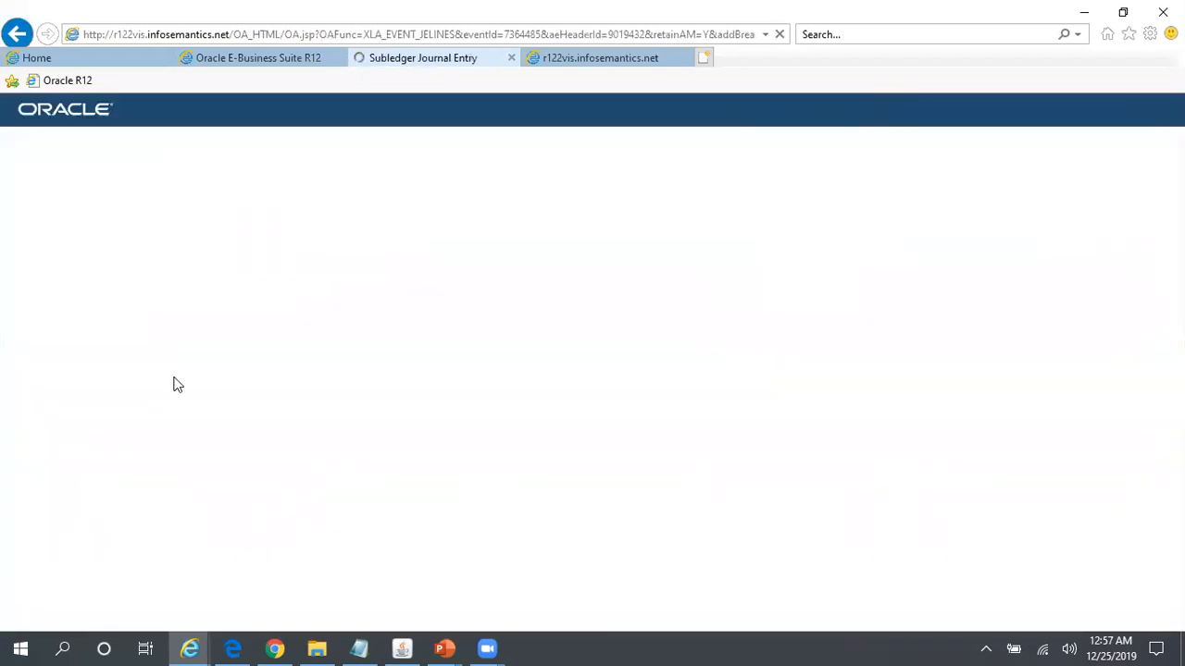
scroll(746, 435, down, 3)
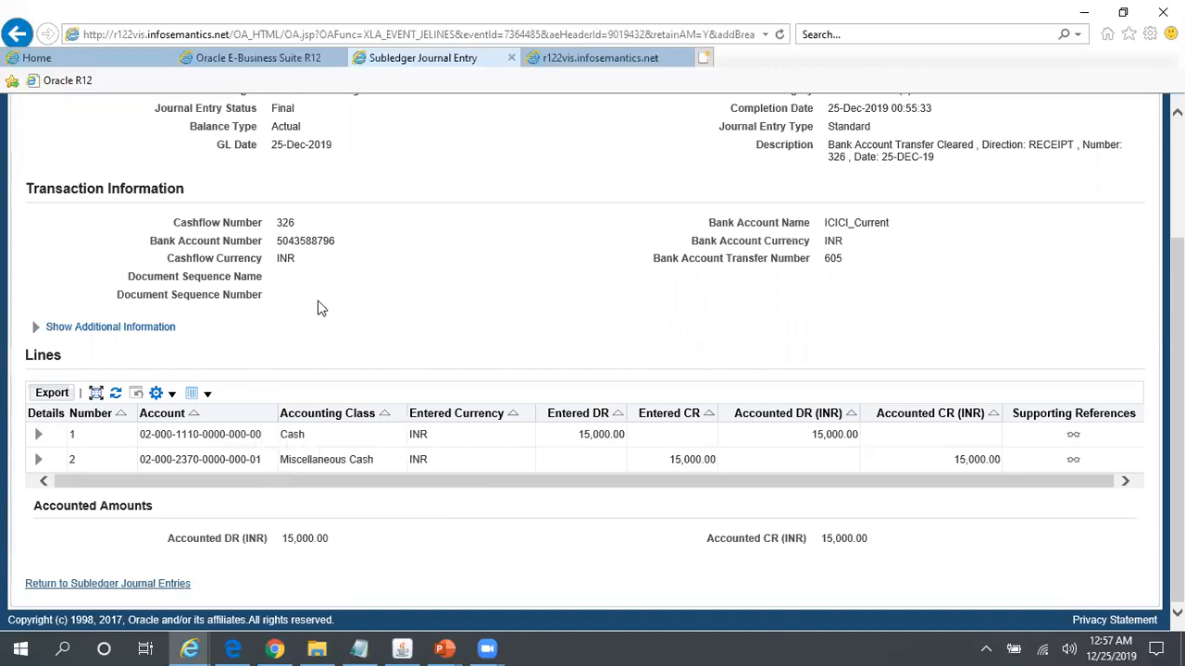
click(170, 585)
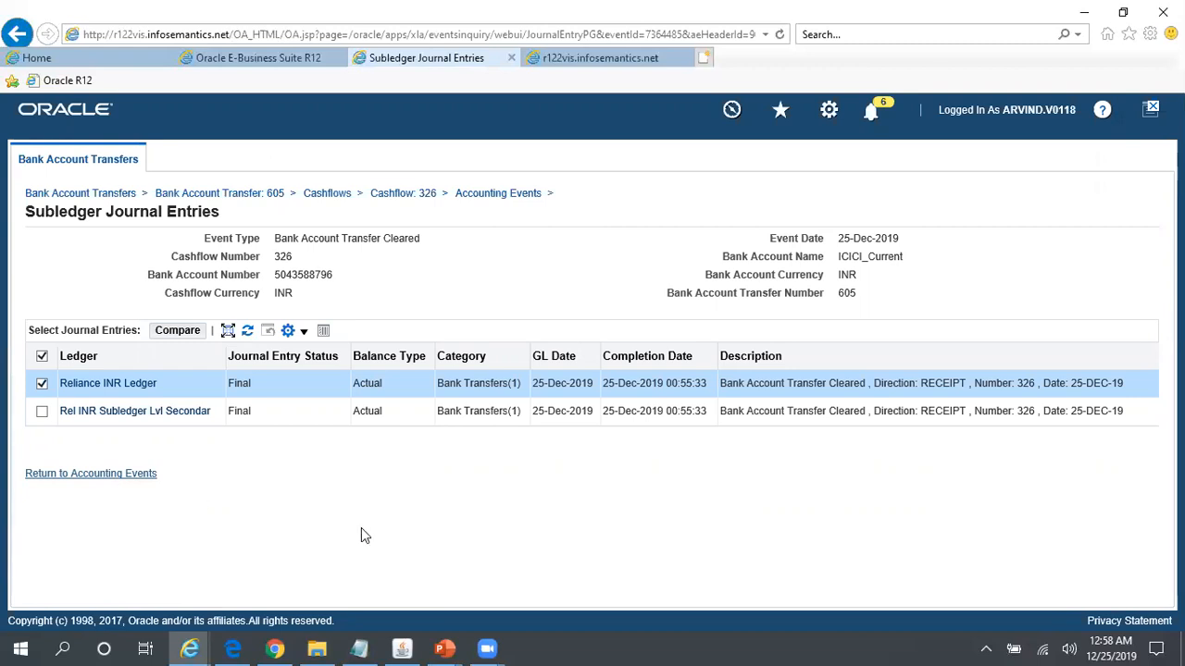
Switch to Oracle Applications and change the responsibility to General Ledger Superuser, Reliance INR
click(402, 649)
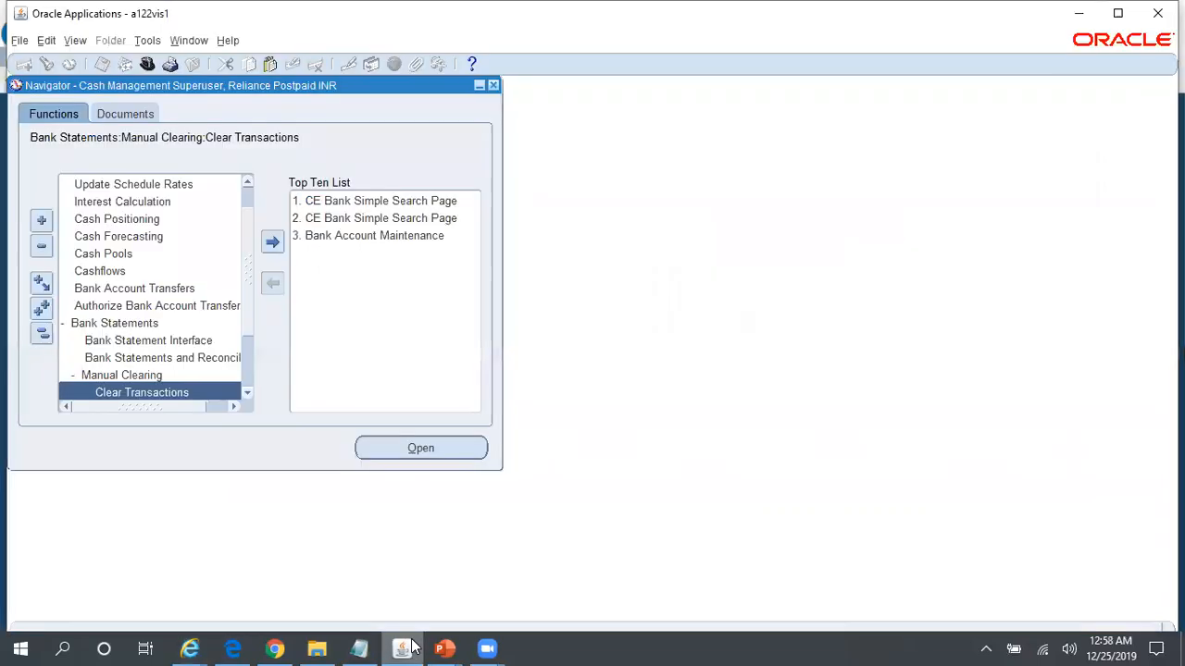
click(148, 64)
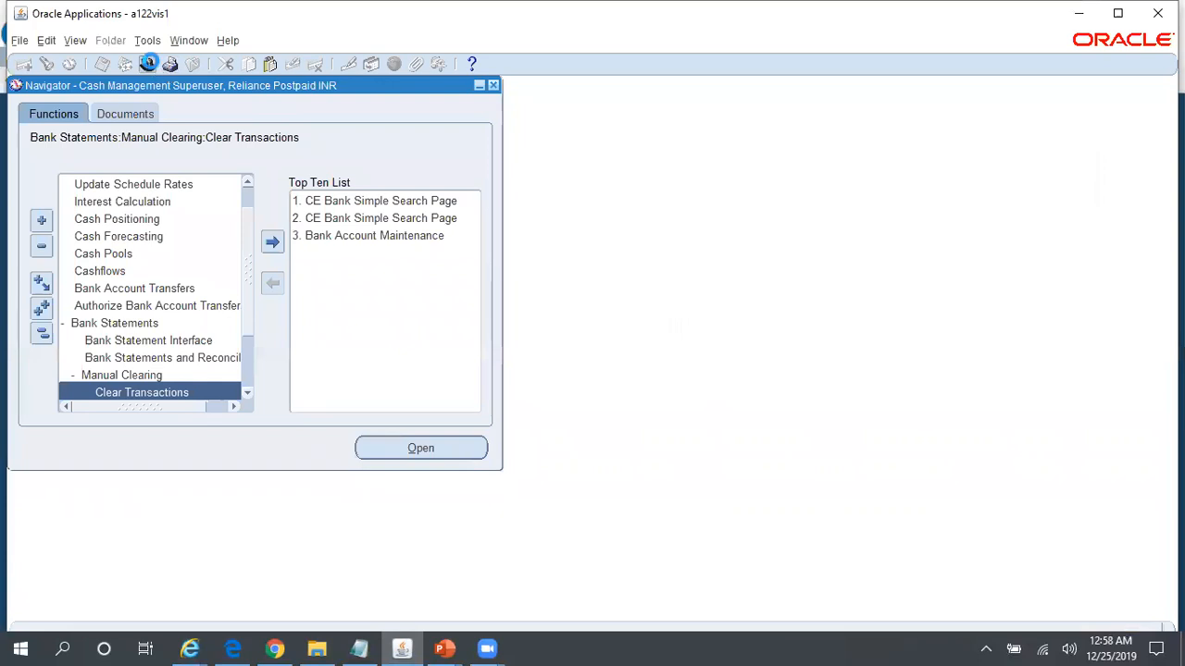
text(general Ledger%)
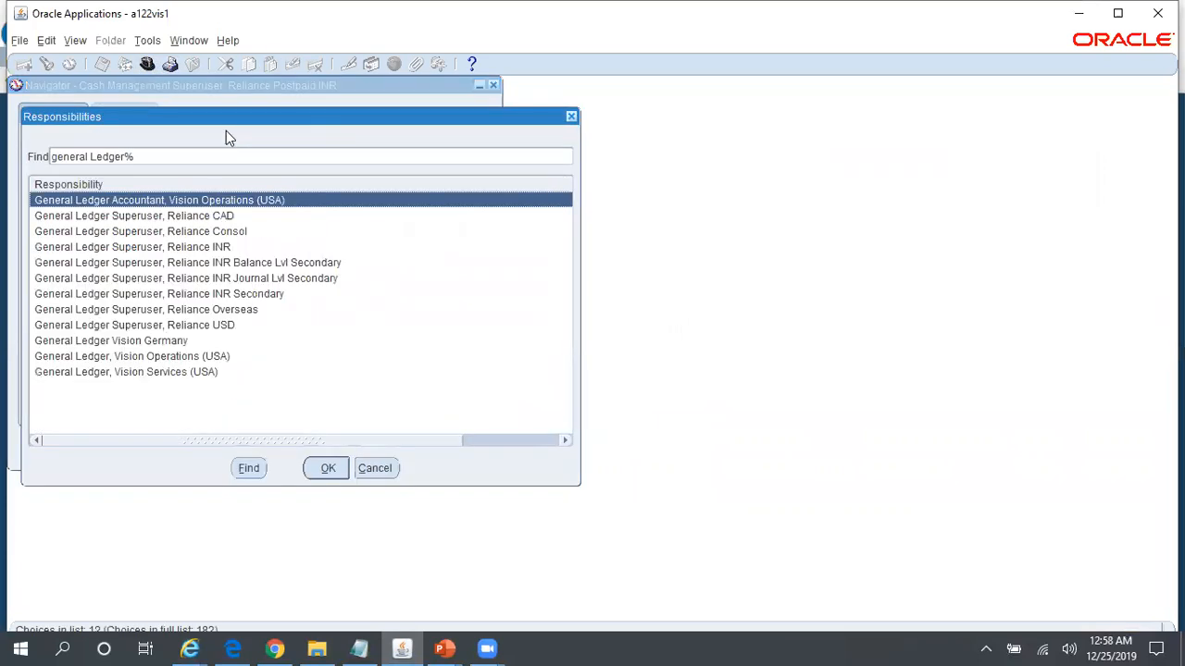
key(Down)
key(Down)
key(Down)
key(Return)
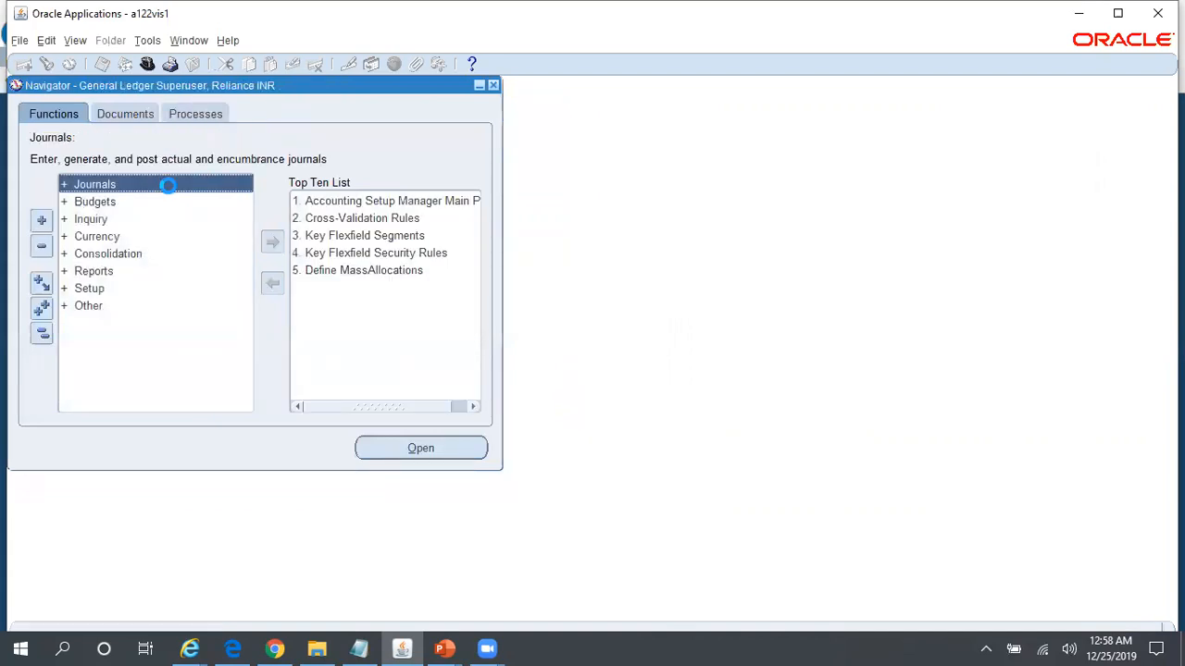
Open the Enter Journals form and set the search criteria to ledger Reliance INR Ledger and source Cash Management
double_click(166, 185)
click(176, 202)
double_click(176, 201)
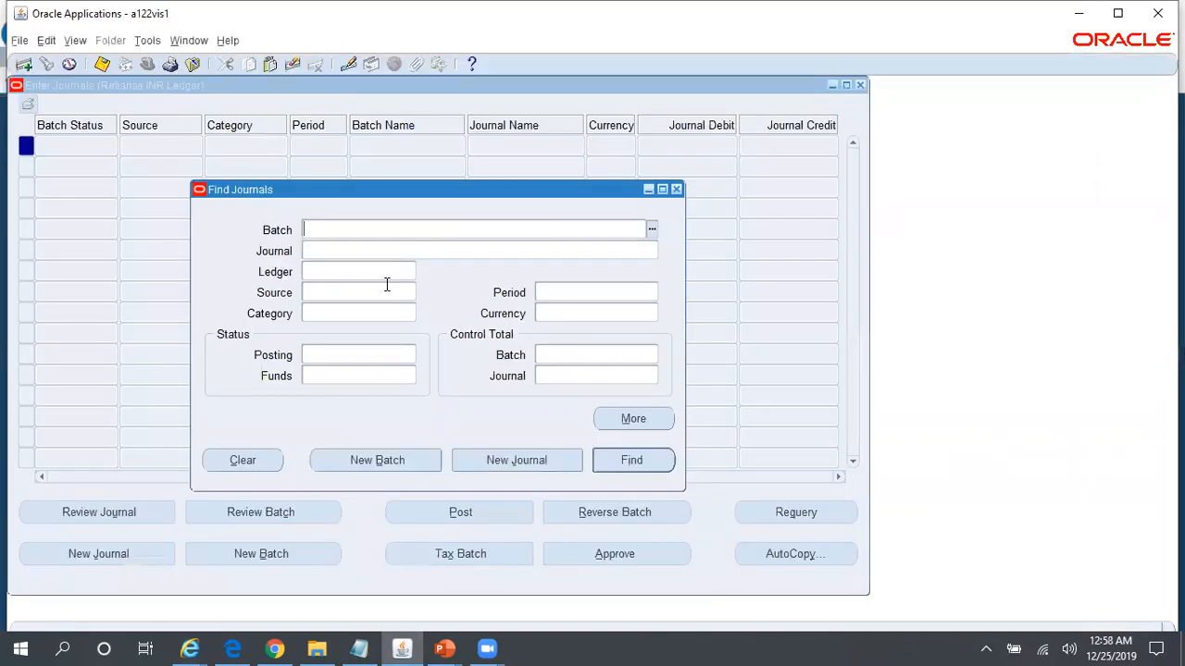
click(371, 274)
text(Rel)
key(Tab)
text(cash)
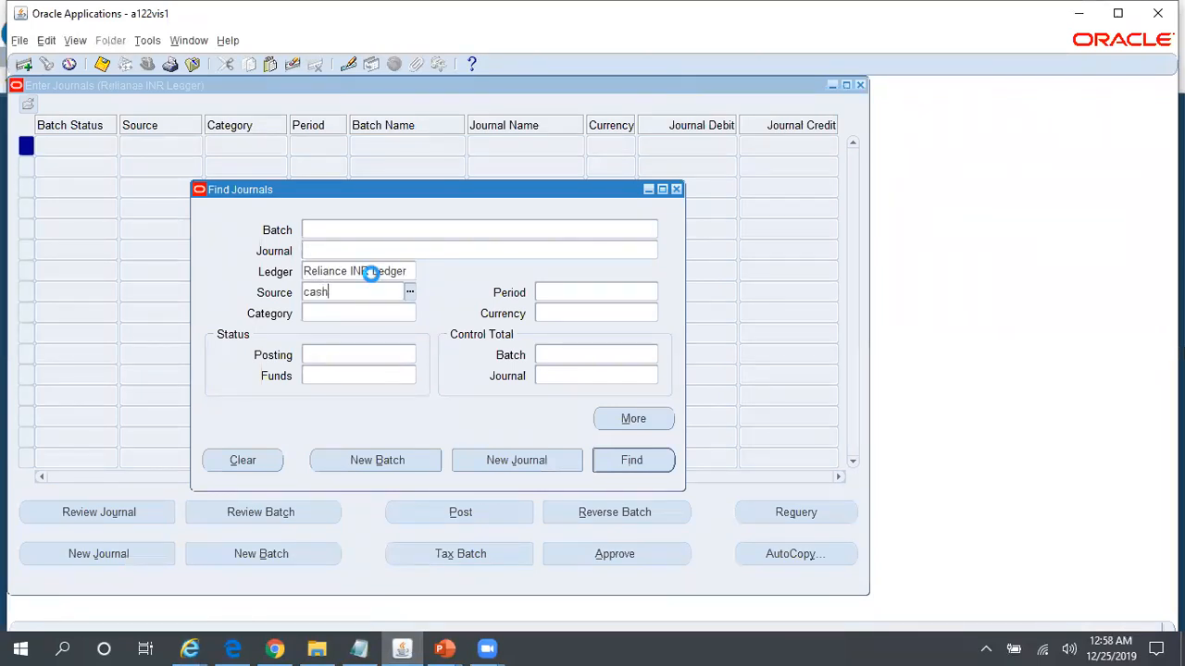
key(Tab)
key(Return)
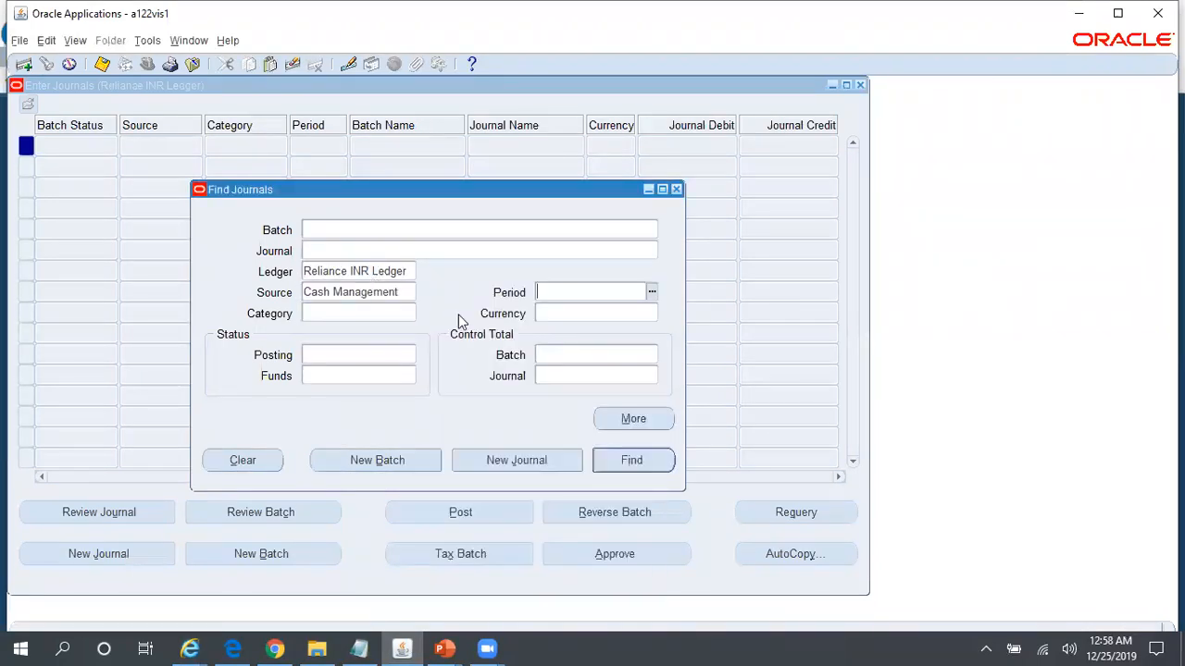
Add a creation date from 25-DEC-2019 and posting status Unposted to the criteria, and run the journal search
click(638, 421)
click(563, 481)
text(25-DEC-2019)
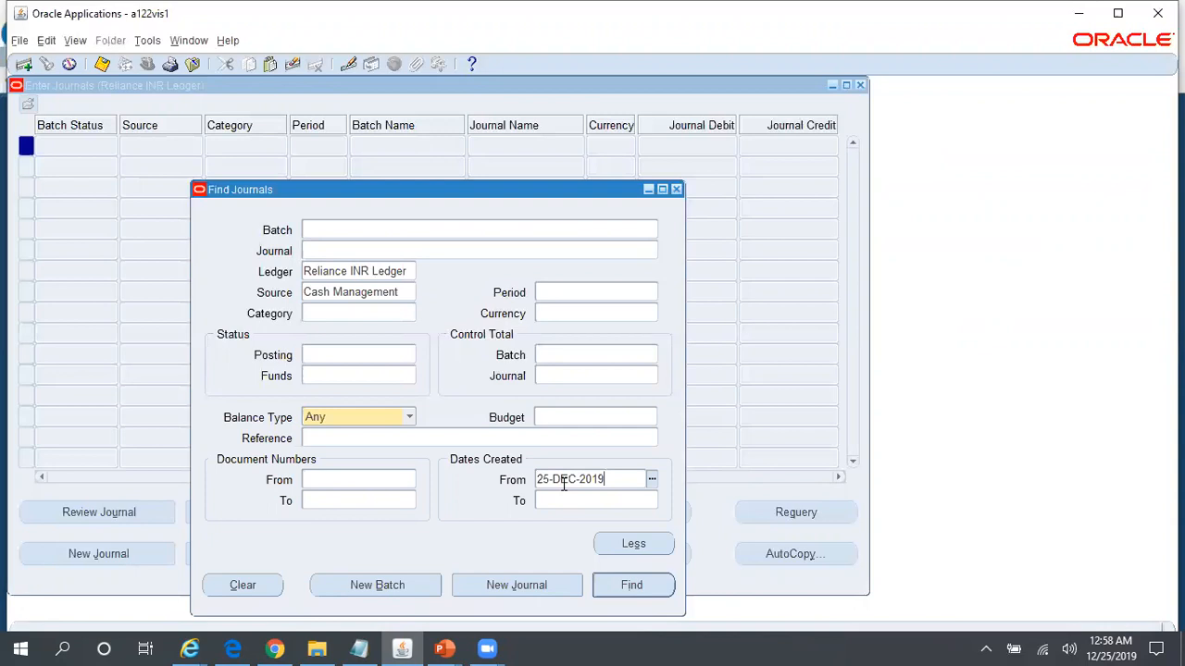
click(345, 354)
text(unposted)
key(Tab)
key(Return)
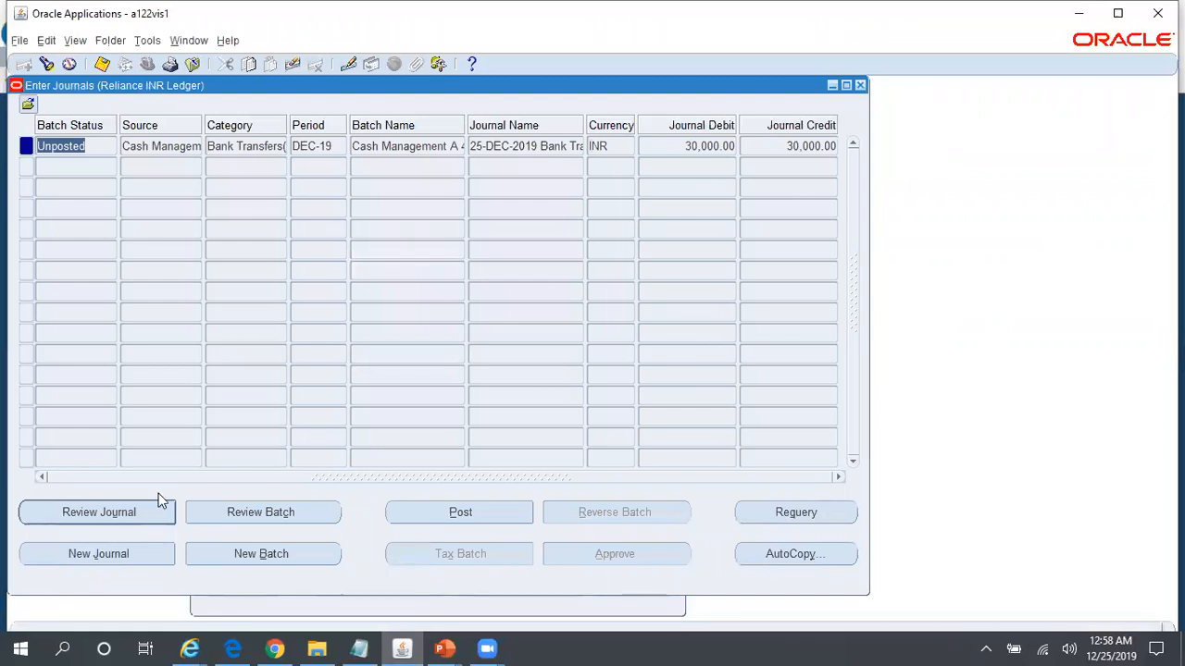
Open the unposted Bank Transfers journal for review and check the account segment descriptions of lines 1 and 2
click(131, 513)
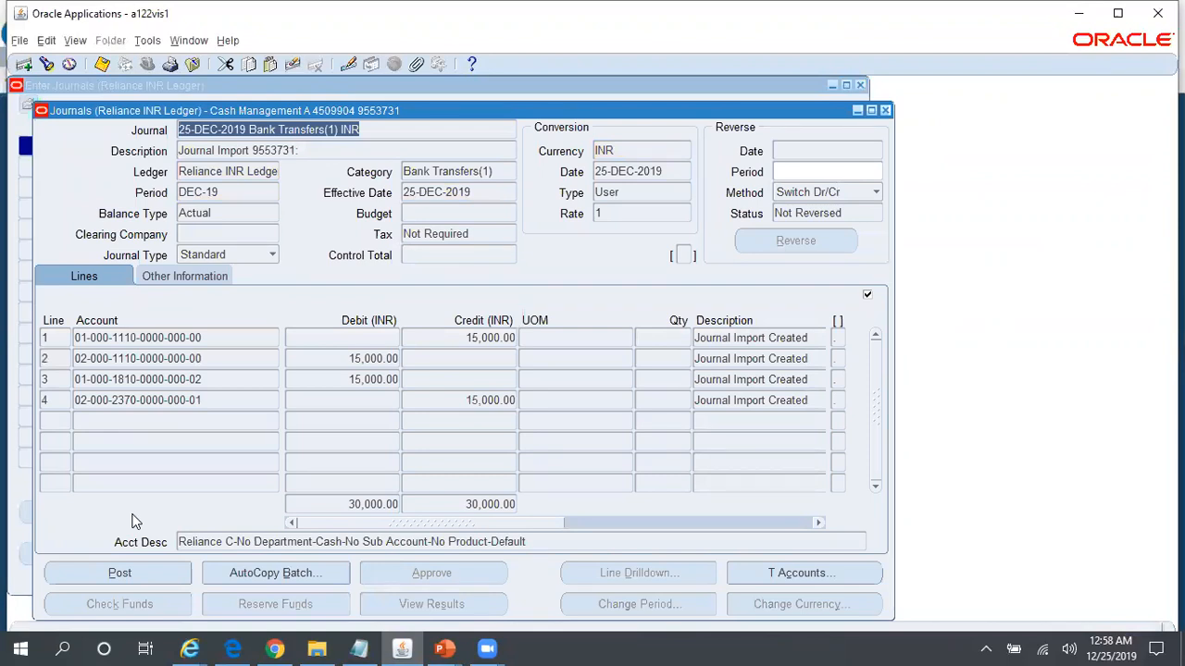
click(216, 336)
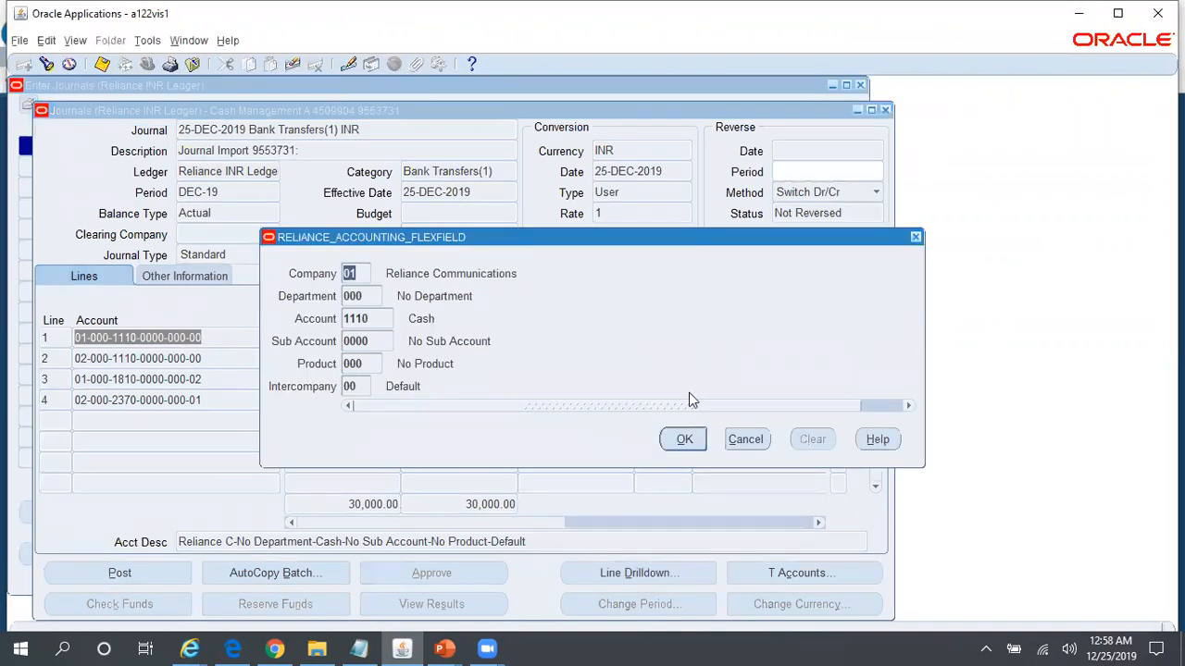
click(746, 440)
click(230, 361)
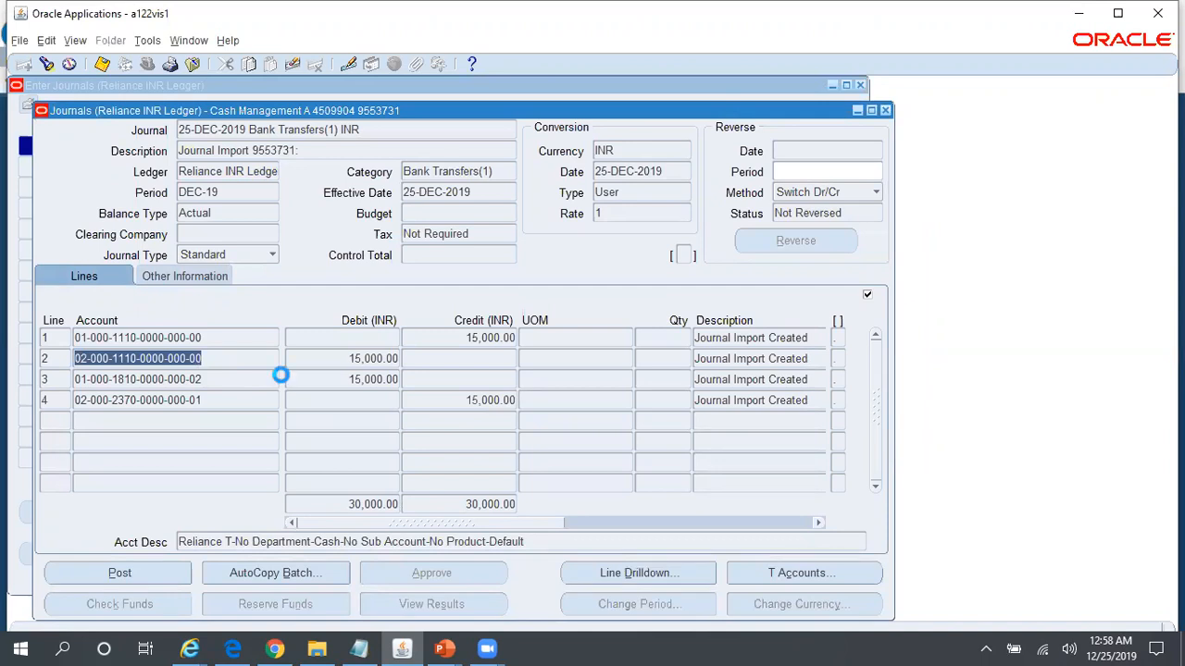
click(748, 441)
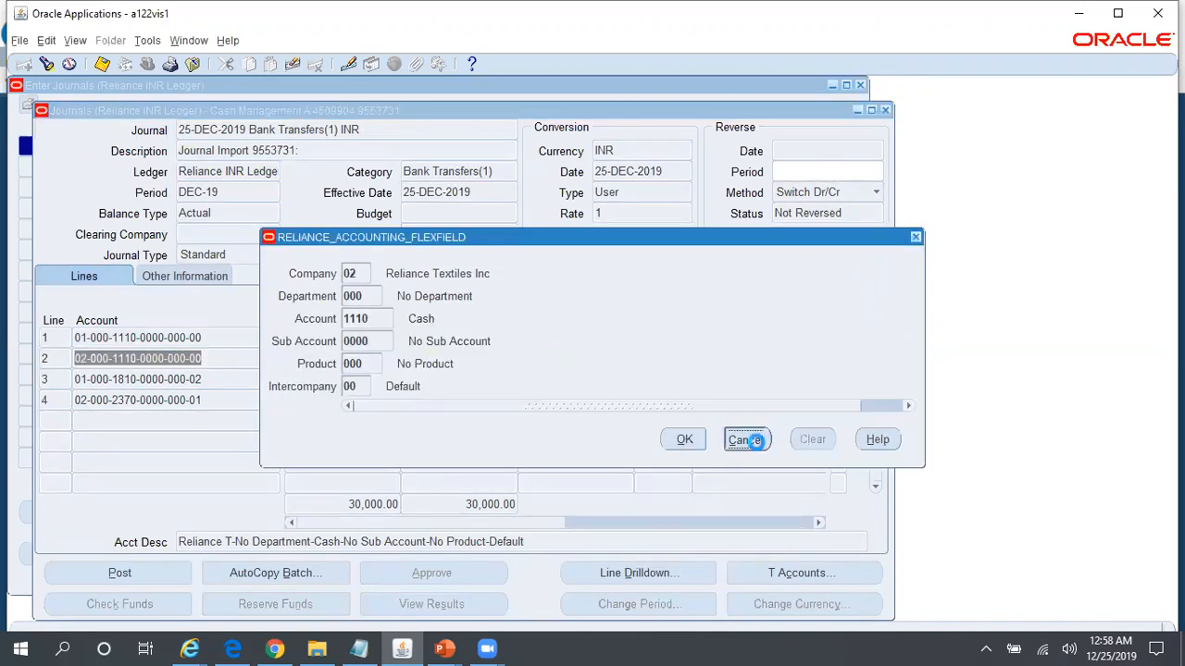
Check the account and debit of journal line 2, and switch to the Reliance Group Structure presentation in PowerPoint
click(363, 358)
click(225, 357)
click(380, 356)
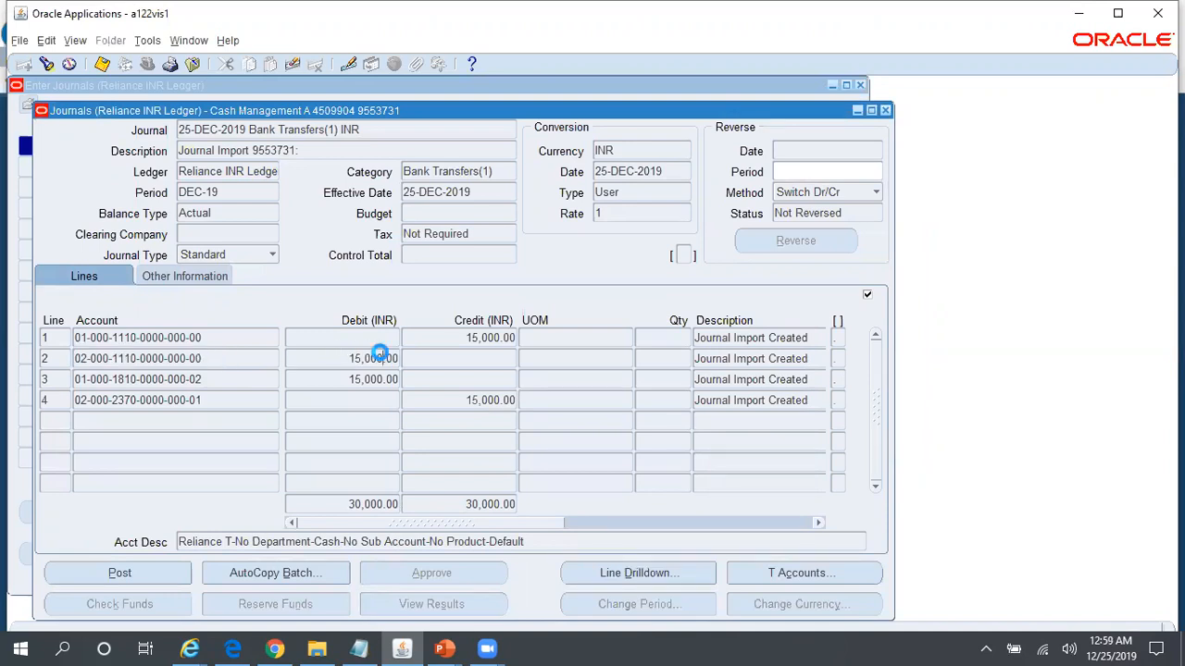
click(84, 361)
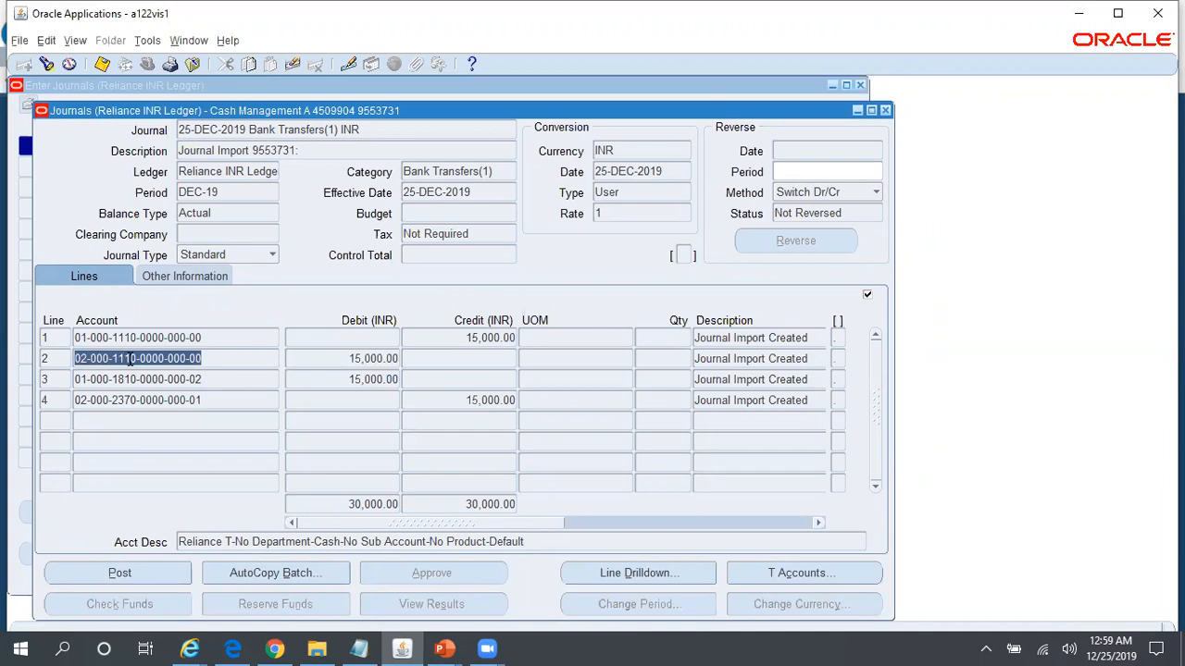
click(375, 359)
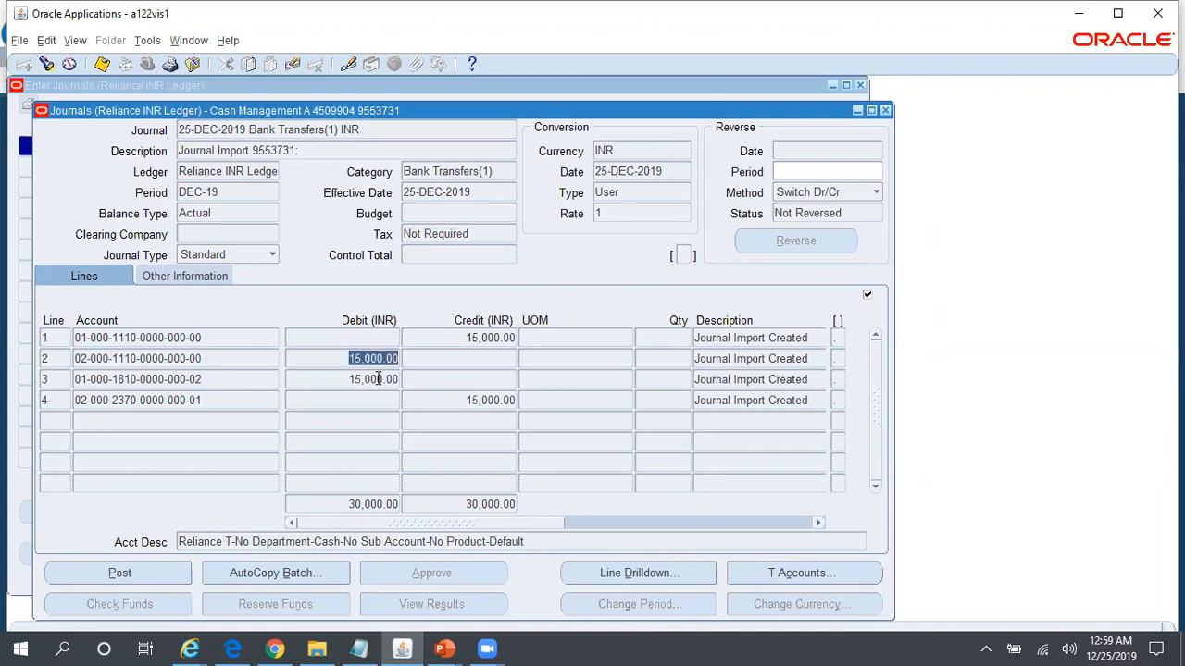
click(445, 648)
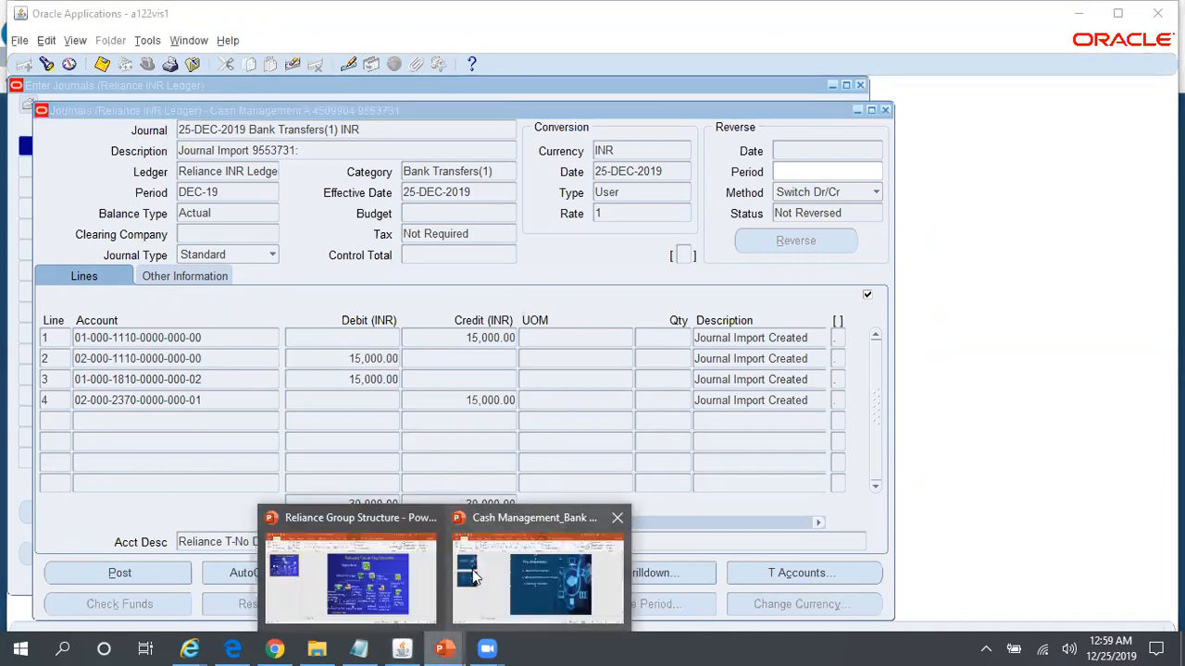
click(375, 583)
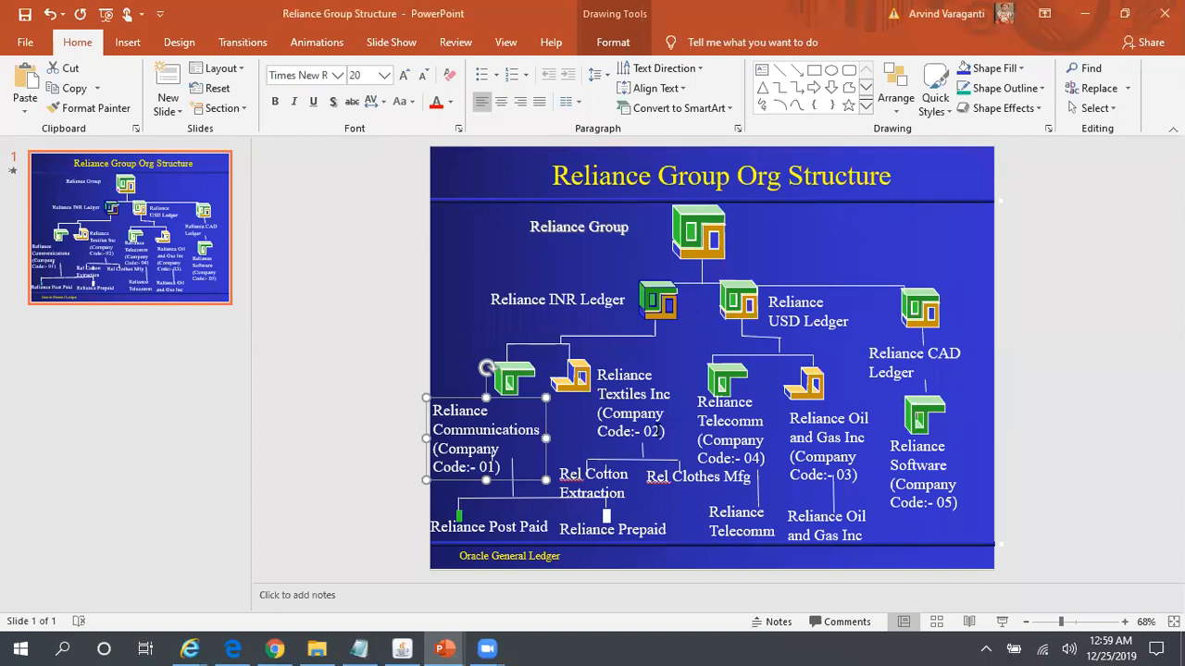
Return to the Oracle Applications journal and check the account segment descriptions of line 4, including its intercompany segment
key(alt+Tab)
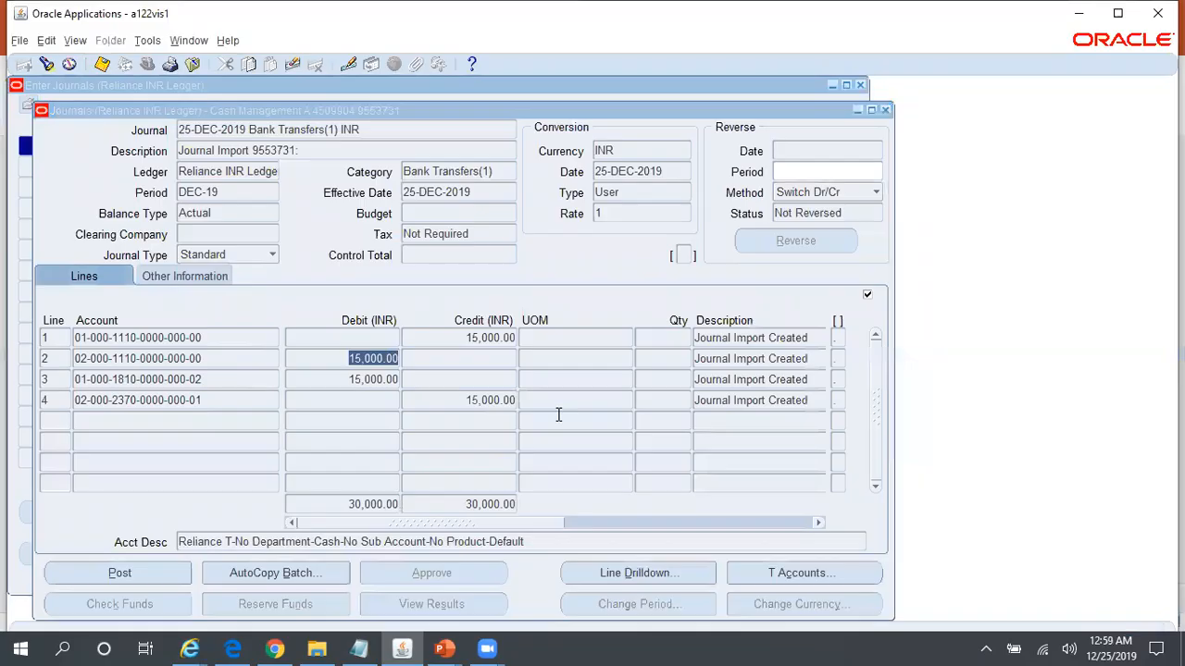
click(228, 401)
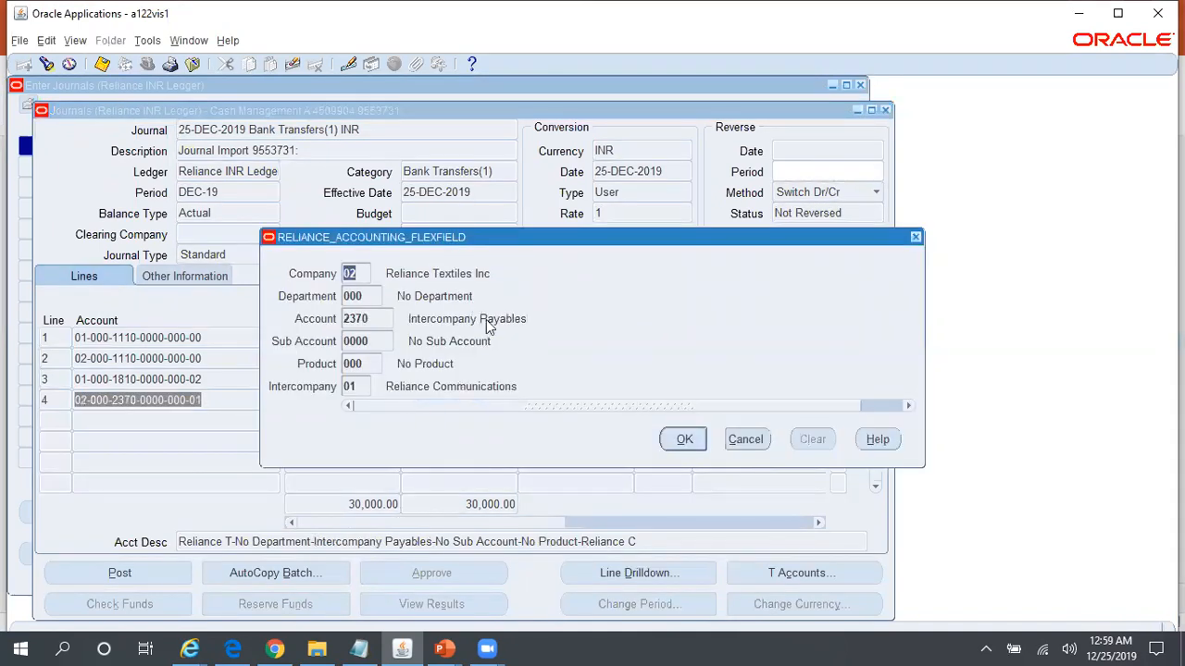
double_click(360, 387)
click(743, 443)
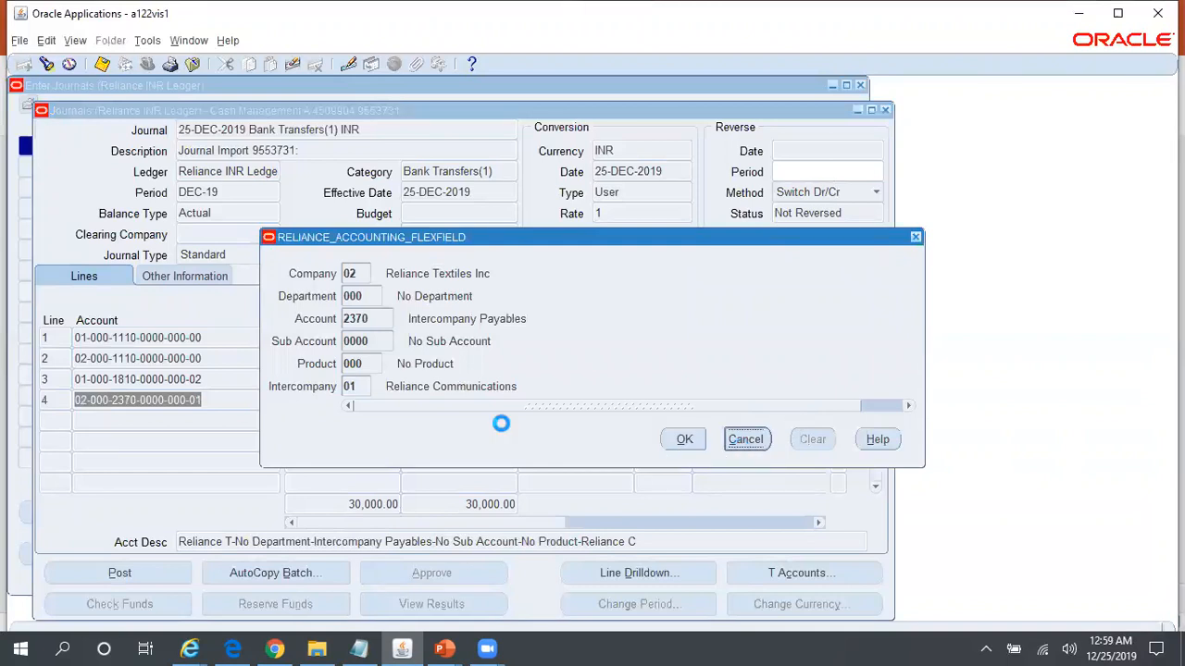
Check the account segment descriptions and the debit amount of journal line 3
click(228, 380)
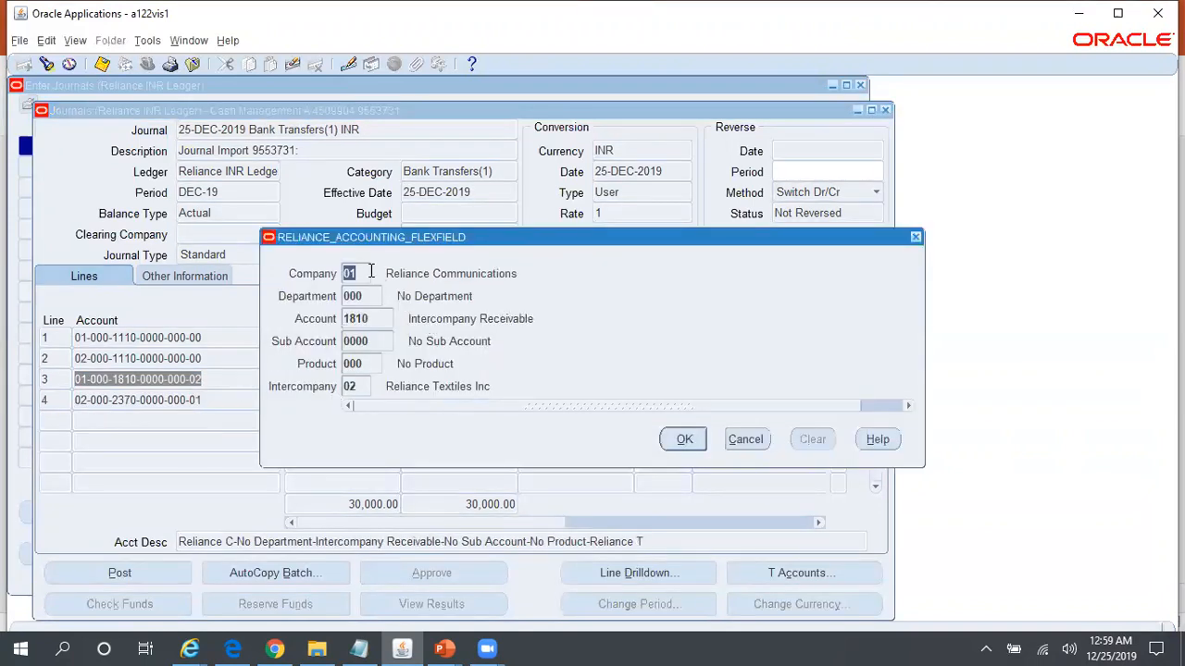
click(362, 380)
click(745, 440)
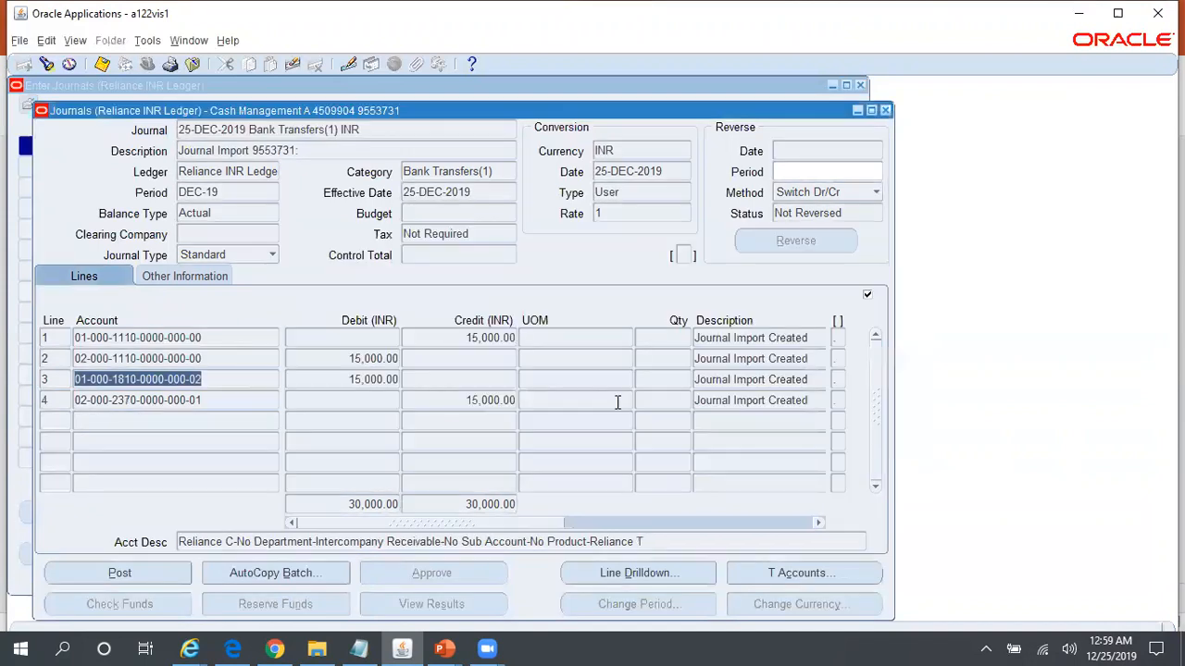
click(390, 376)
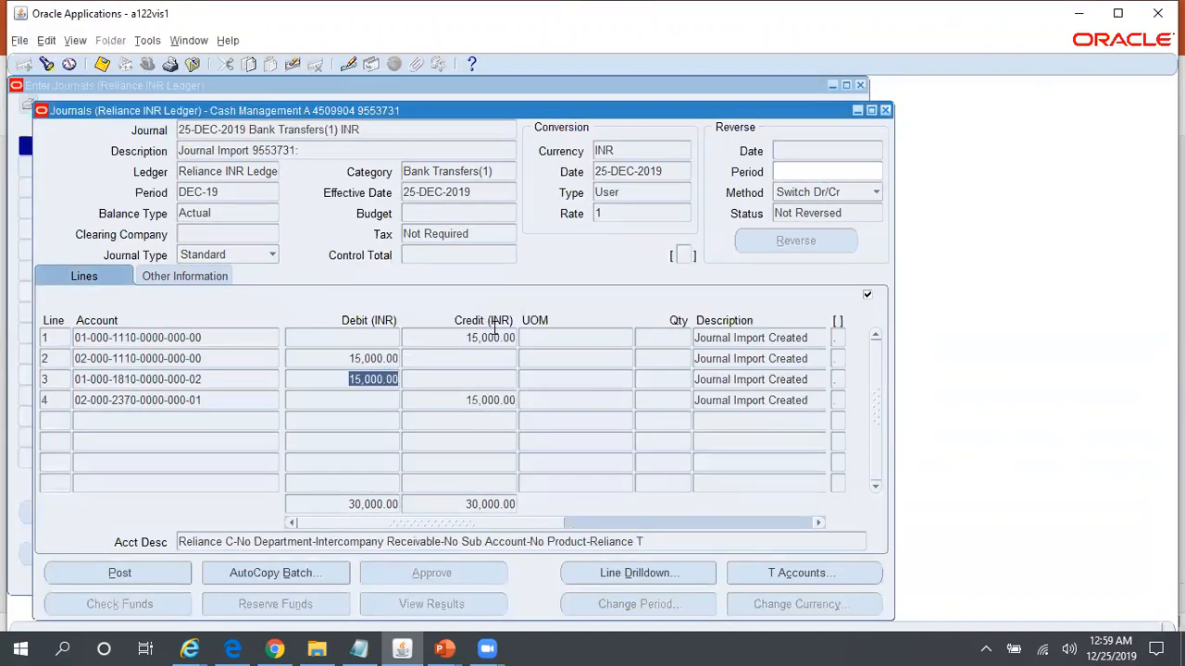
Check the account segment descriptions of journal line 1 and compare its account with that of line 2
click(228, 337)
double_click(228, 337)
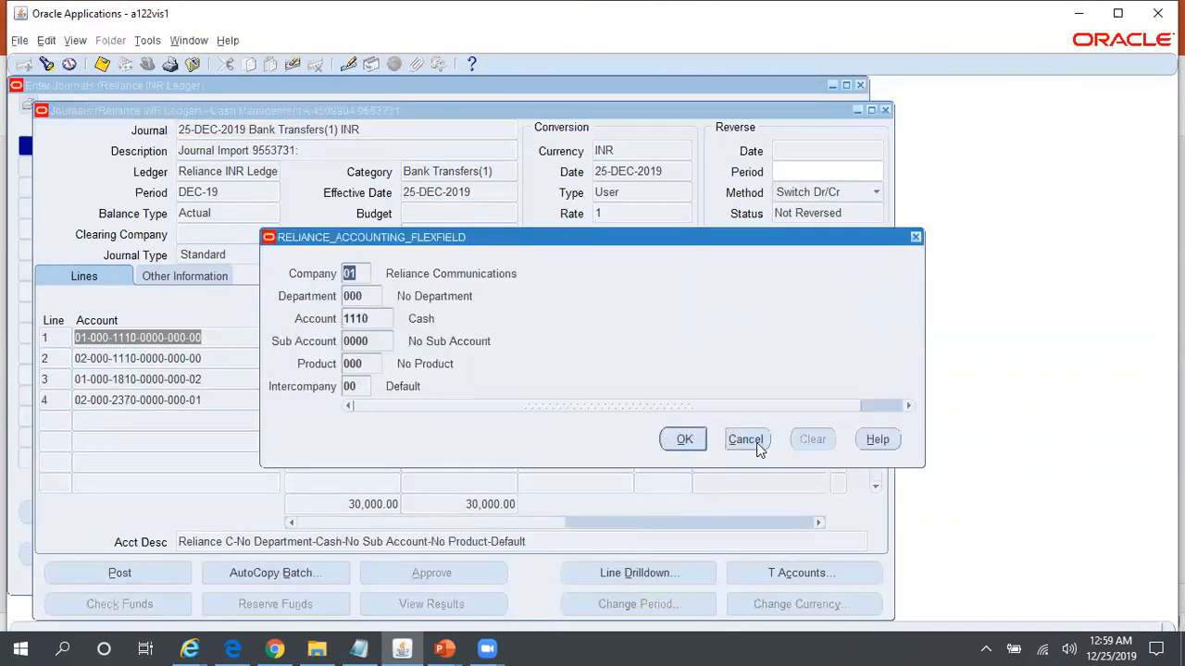
click(754, 440)
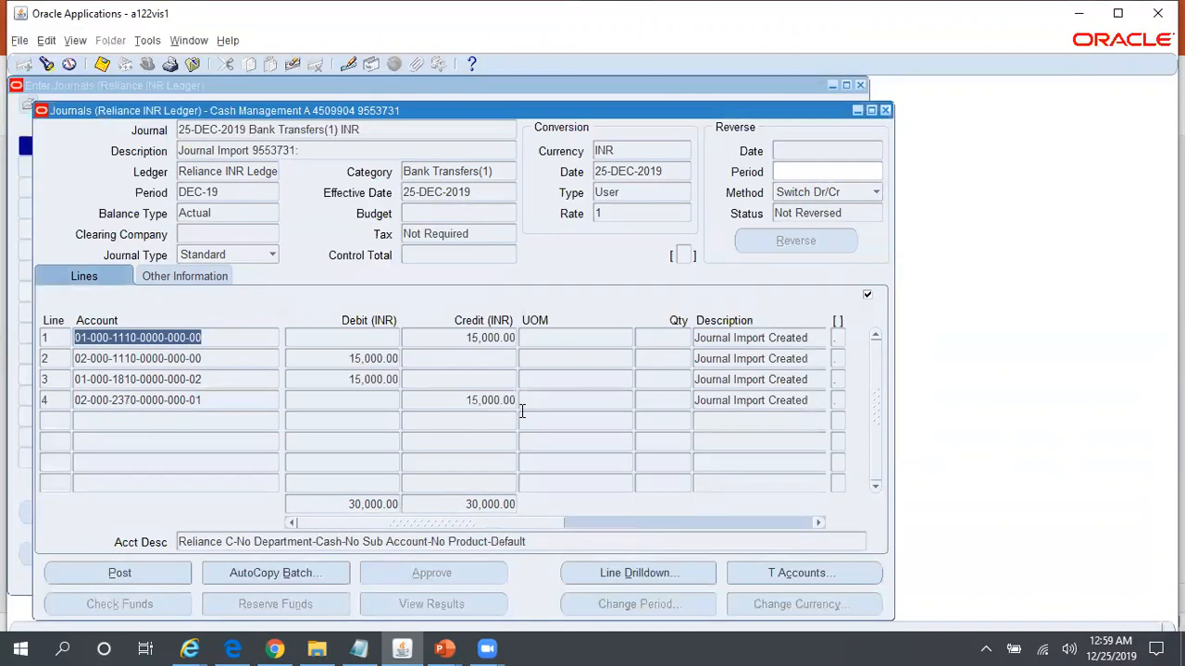
click(222, 341)
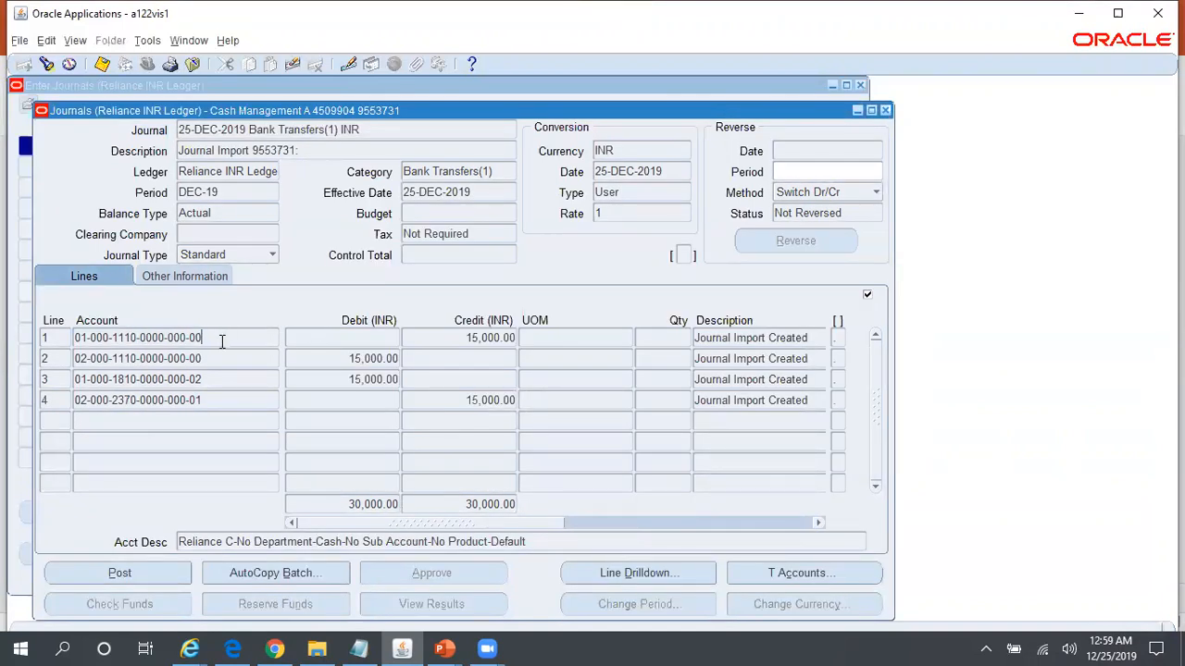
click(215, 356)
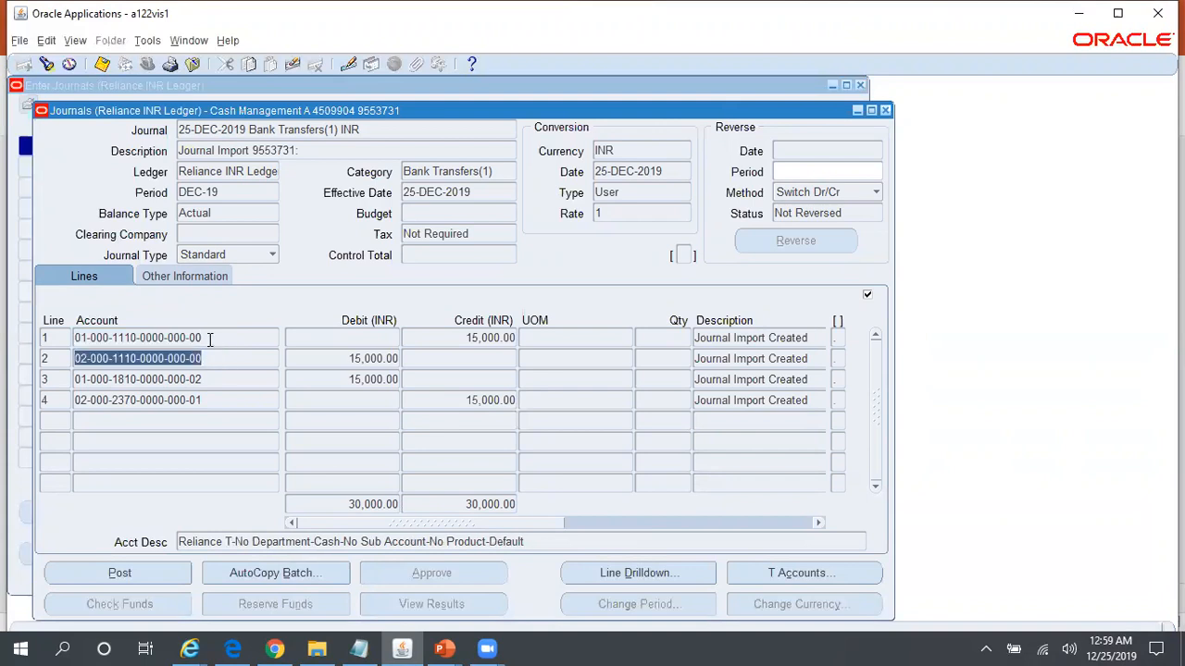
click(209, 340)
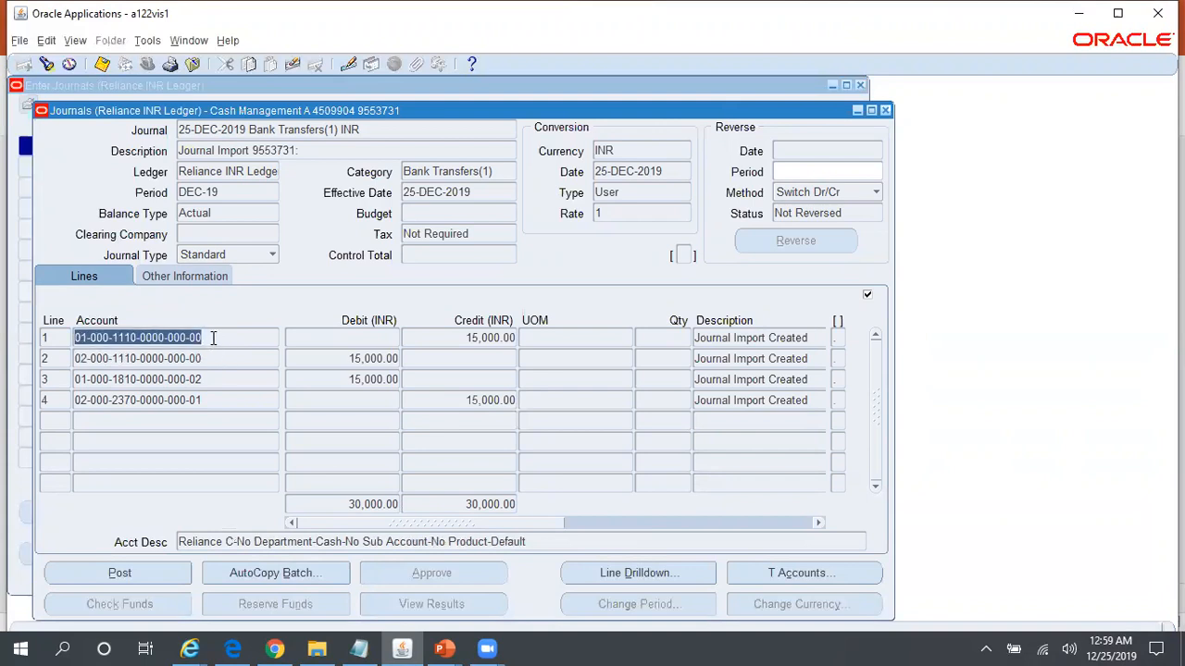
Compare the intercompany account descriptions of journal lines 3 and 4
click(245, 380)
click(246, 404)
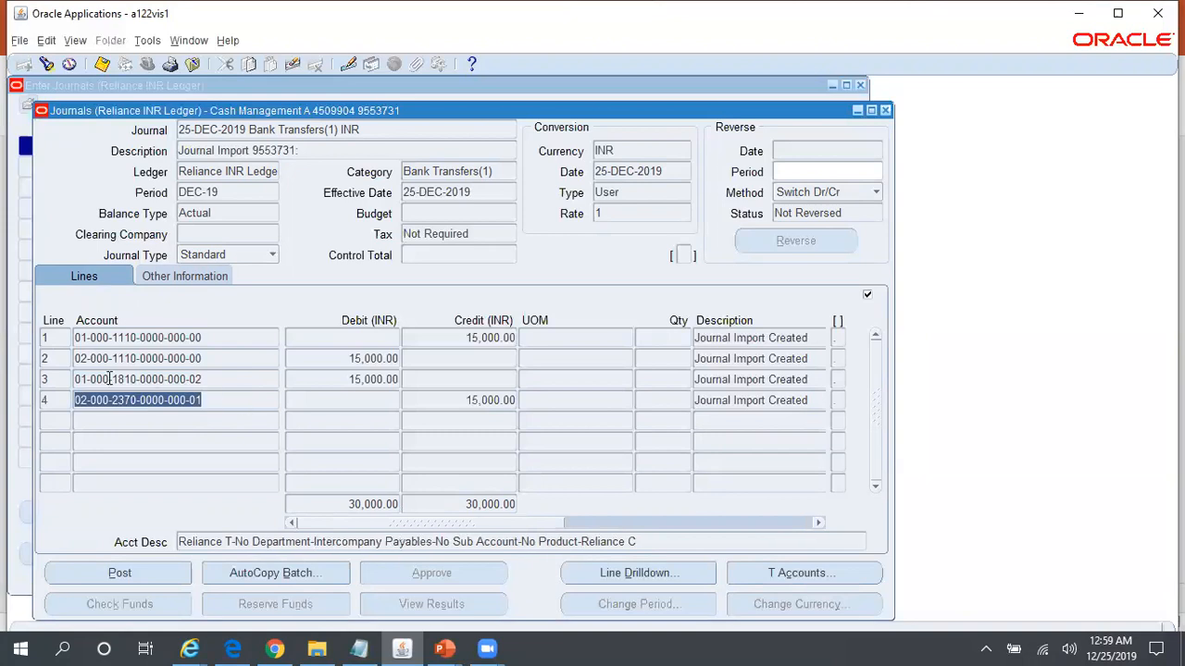
click(205, 379)
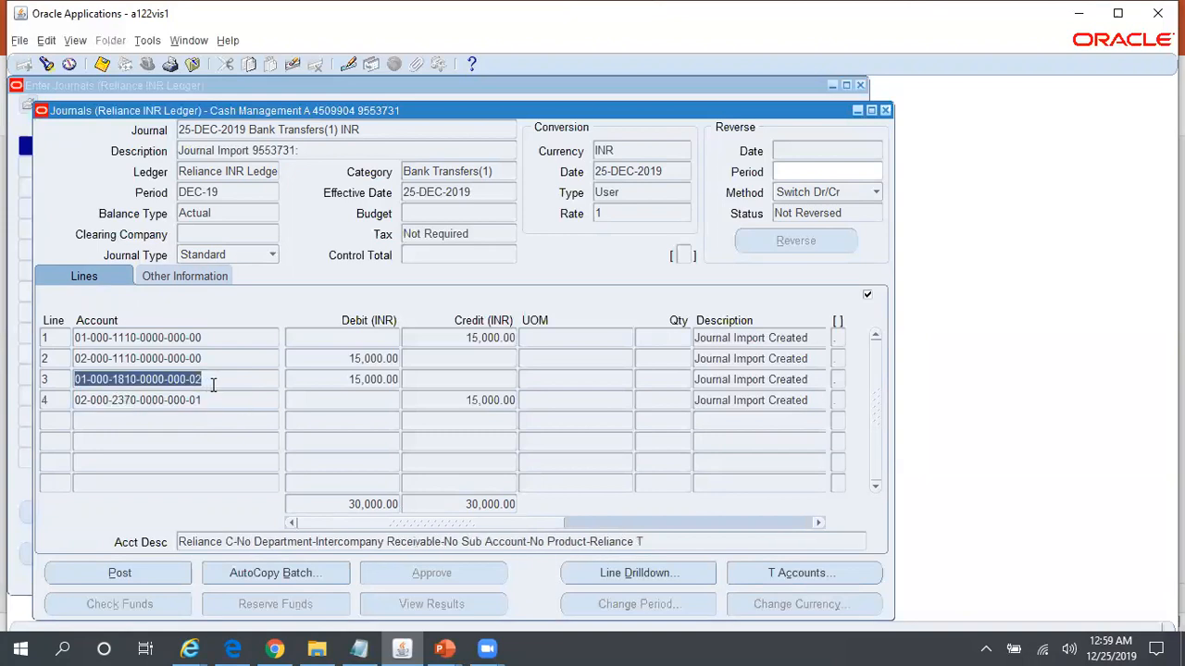
click(213, 385)
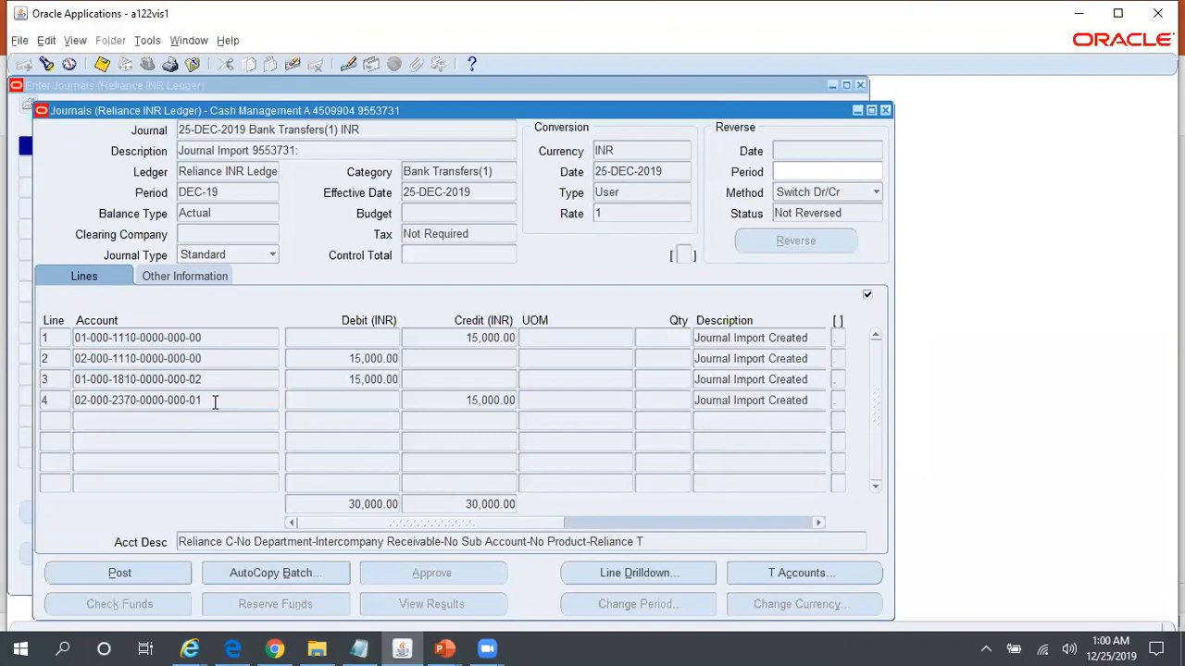
click(214, 401)
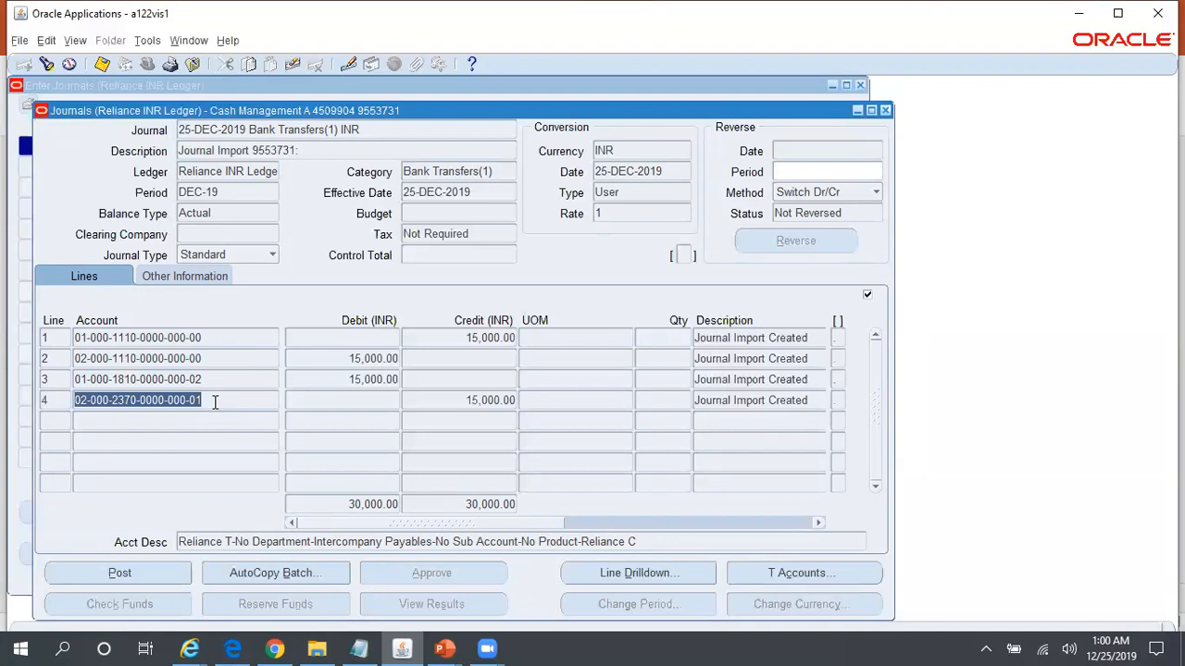
Go through the accounts of all four journal lines again, comparing the cash lines 1 and 2 with the intercompany lines 3 and 4
click(208, 335)
click(223, 352)
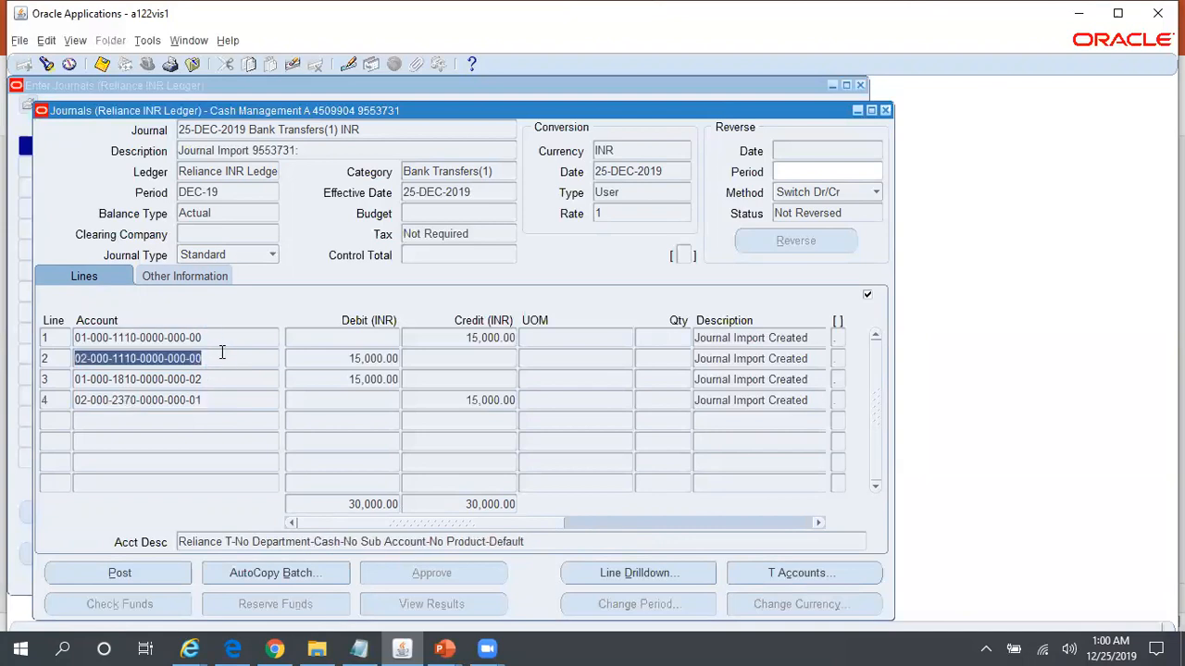
click(211, 341)
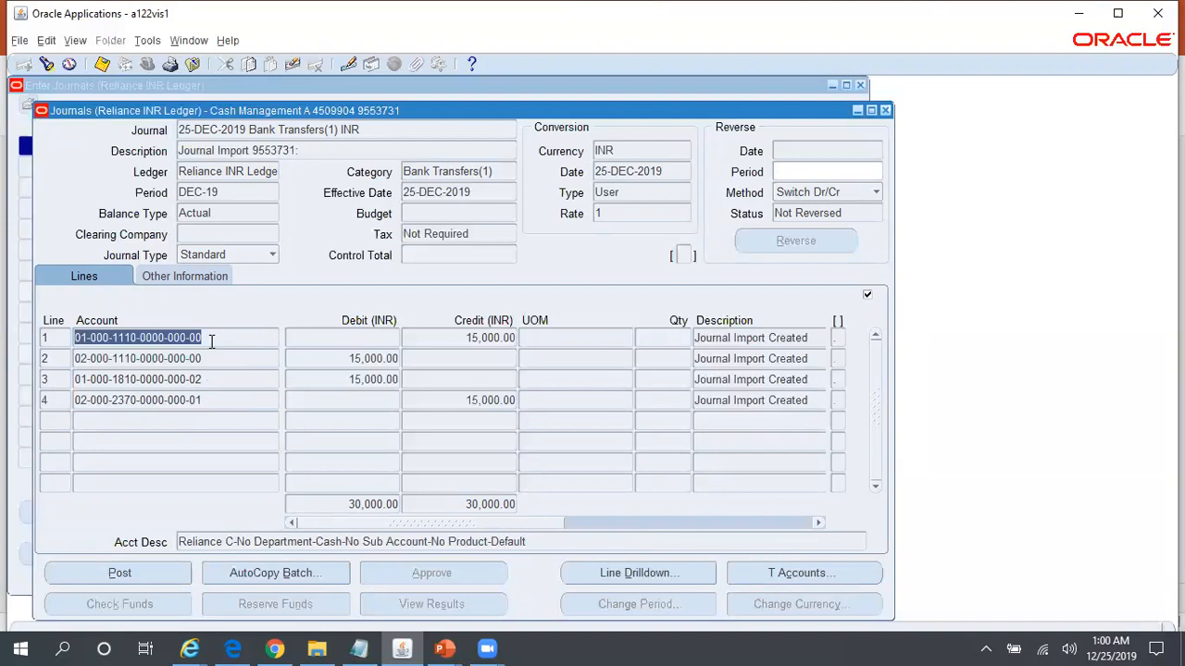
drag(211, 341, 26, 343)
click(210, 356)
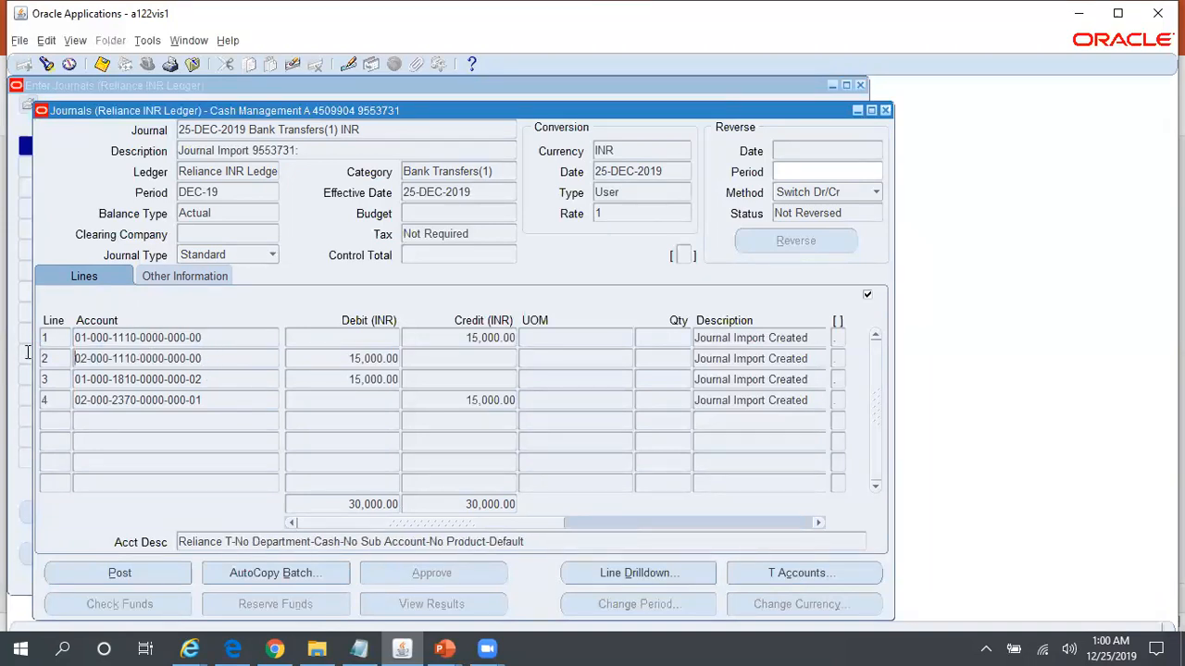
click(211, 377)
click(214, 398)
click(212, 379)
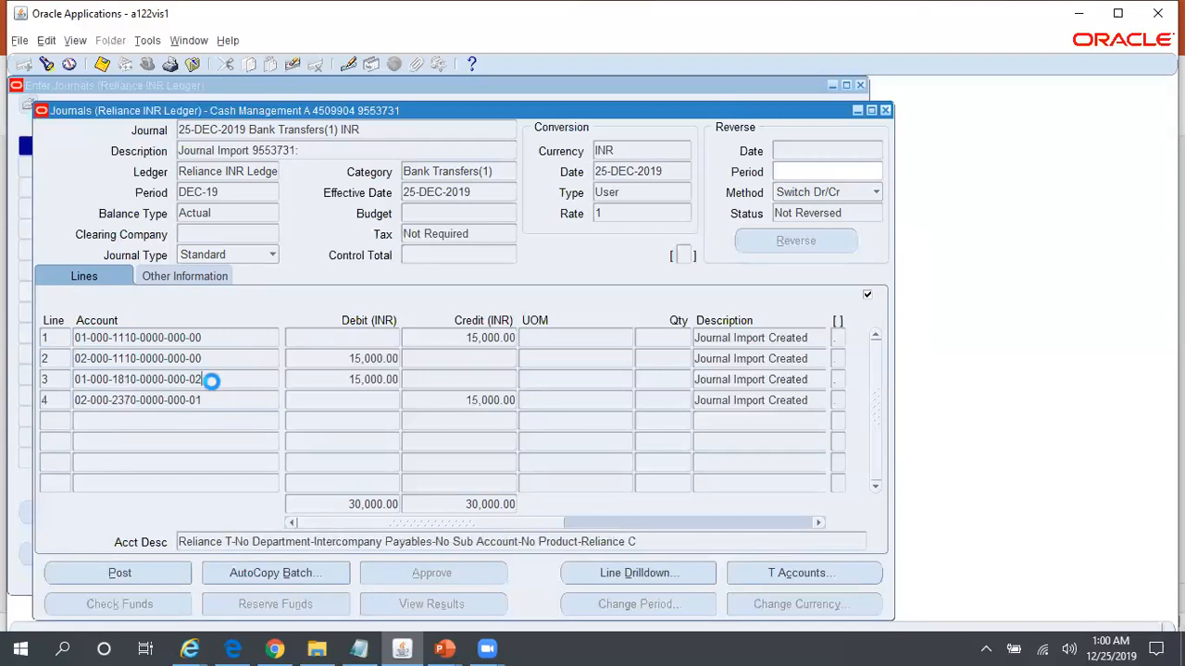